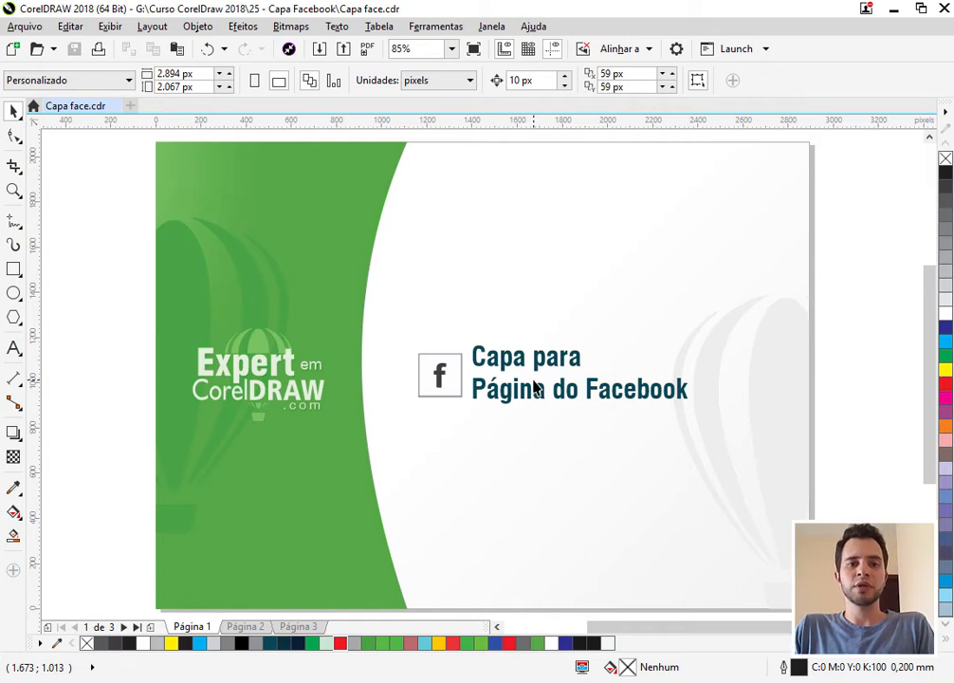
- Examine the computer and smartphone cover size diagram and the sample page layouts on page 2
key(Page_Down)
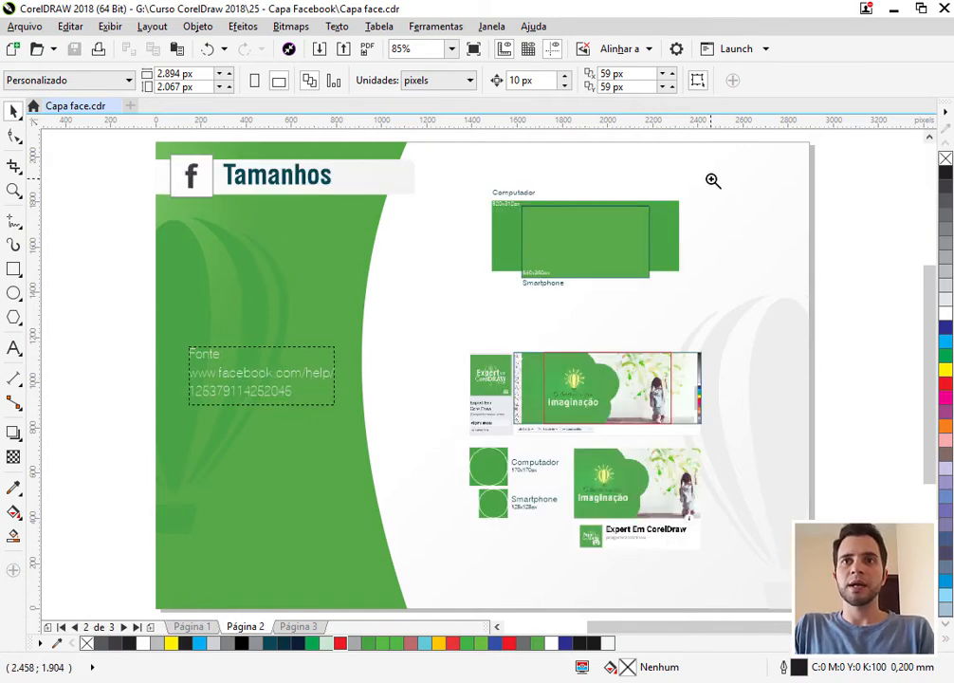
drag(710, 178, 465, 332)
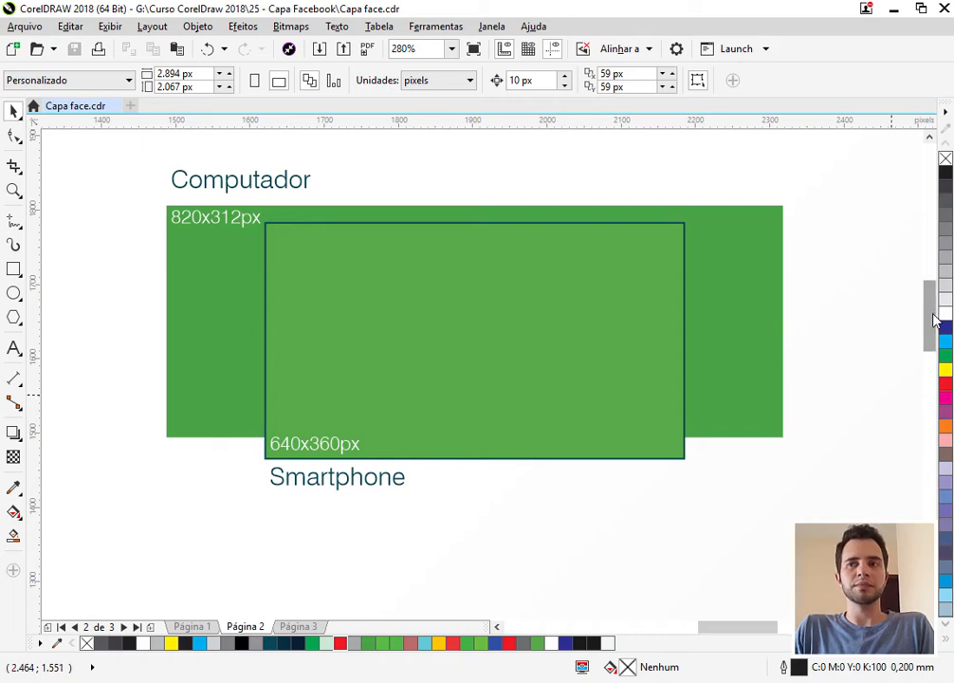
drag(931, 316, 931, 383)
scroll(673, 315, down, 2)
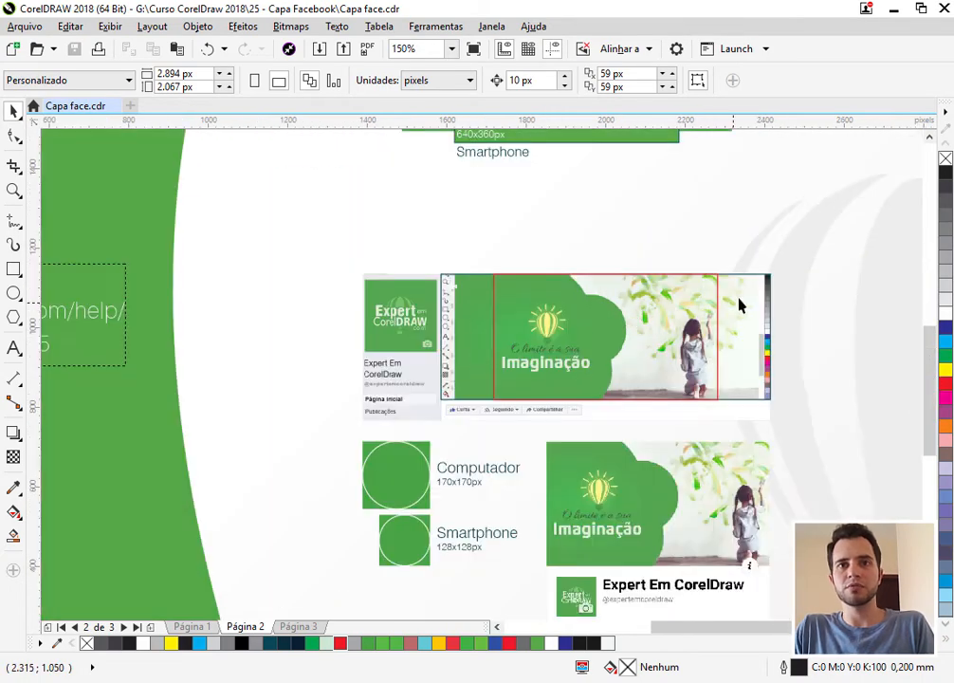
key(F2)
drag(799, 245, 351, 607)
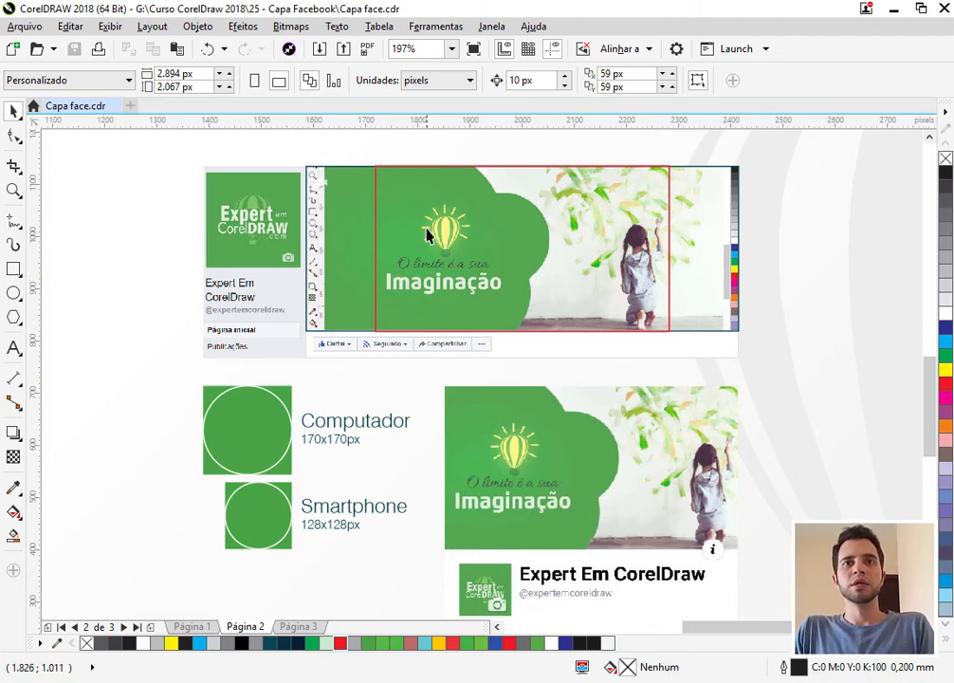
- Compare the red smartphone outline with the teal computer outline on the sample Facebook cover
click(377, 225)
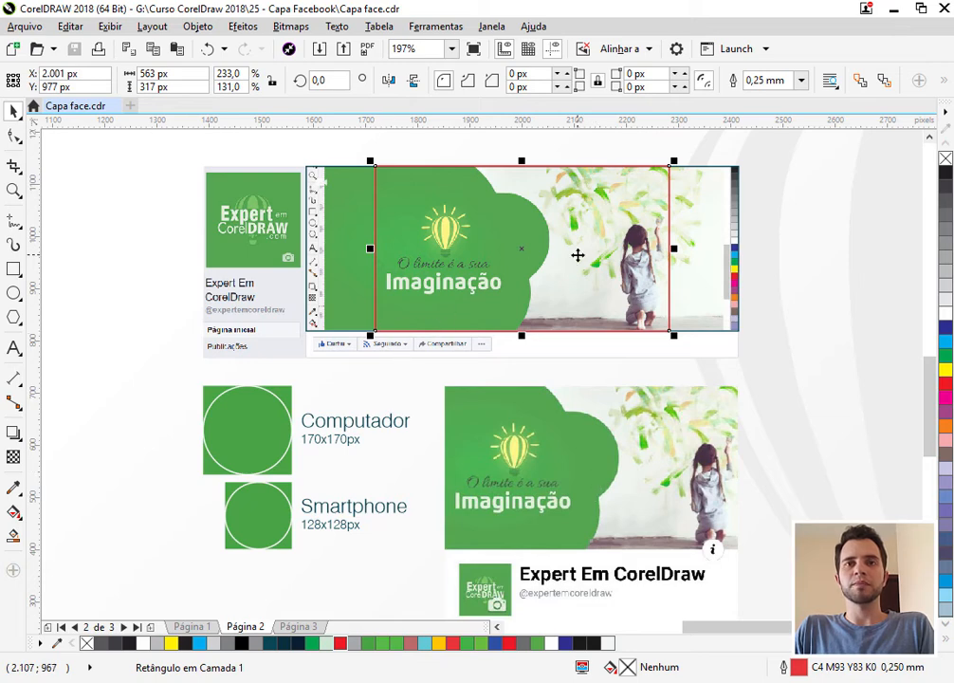
click(792, 278)
key(F2)
drag(744, 154, 189, 375)
click(381, 364)
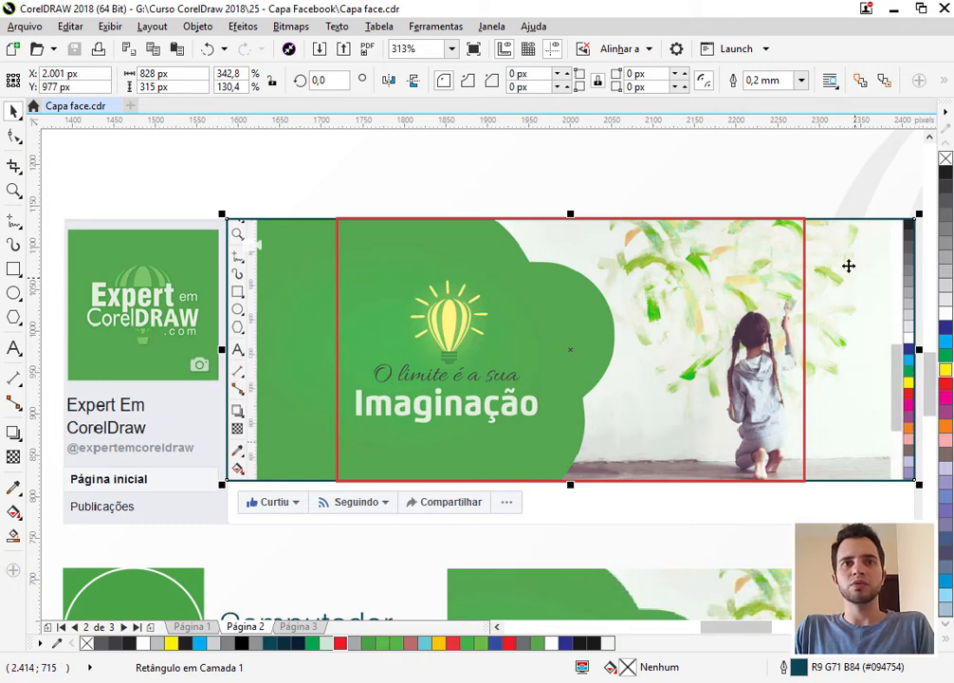
click(359, 301)
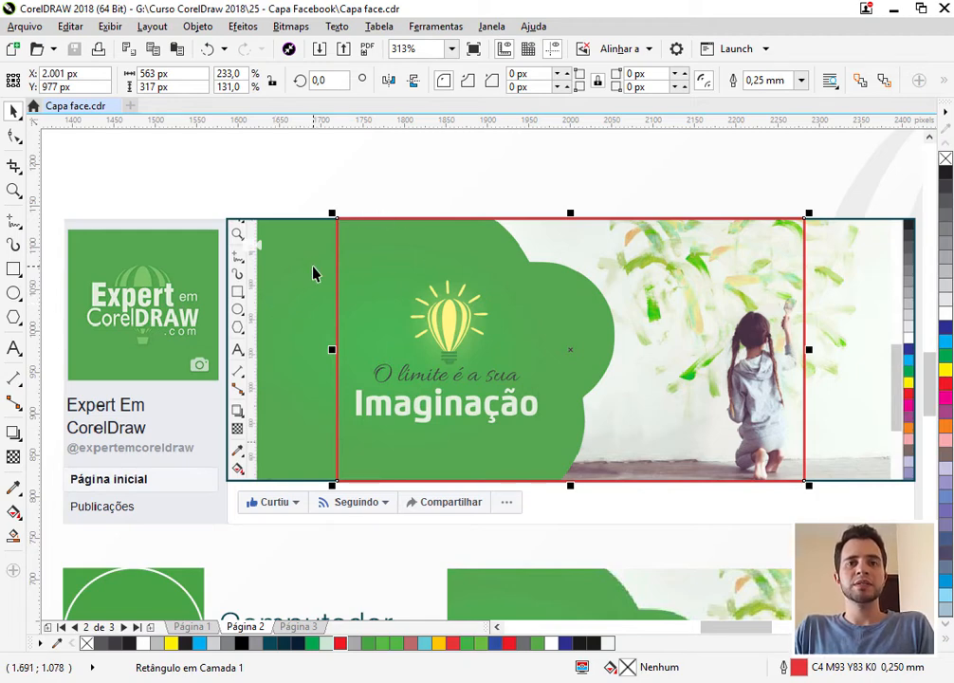
click(294, 317)
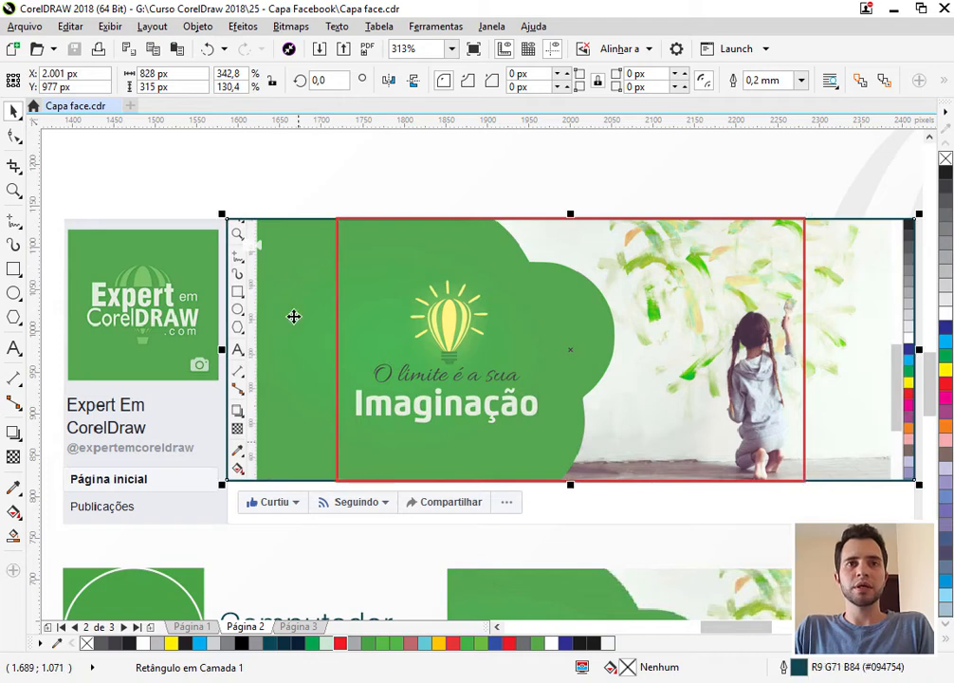
scroll(362, 297, down, 2)
scroll(412, 274, up, 2)
drag(460, 276, 472, 205)
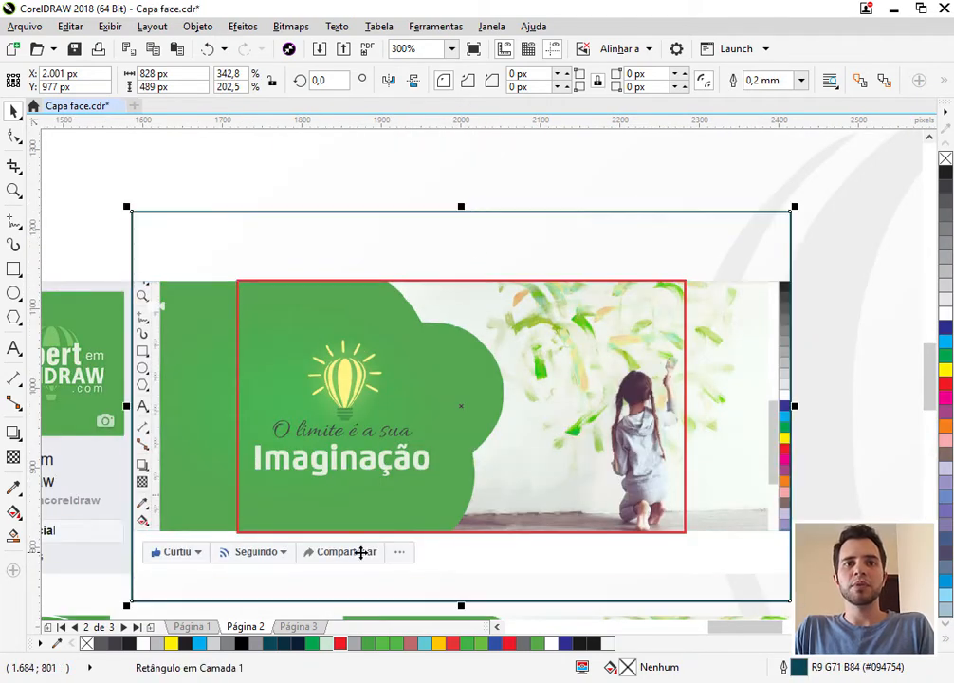
key(ctrl+z)
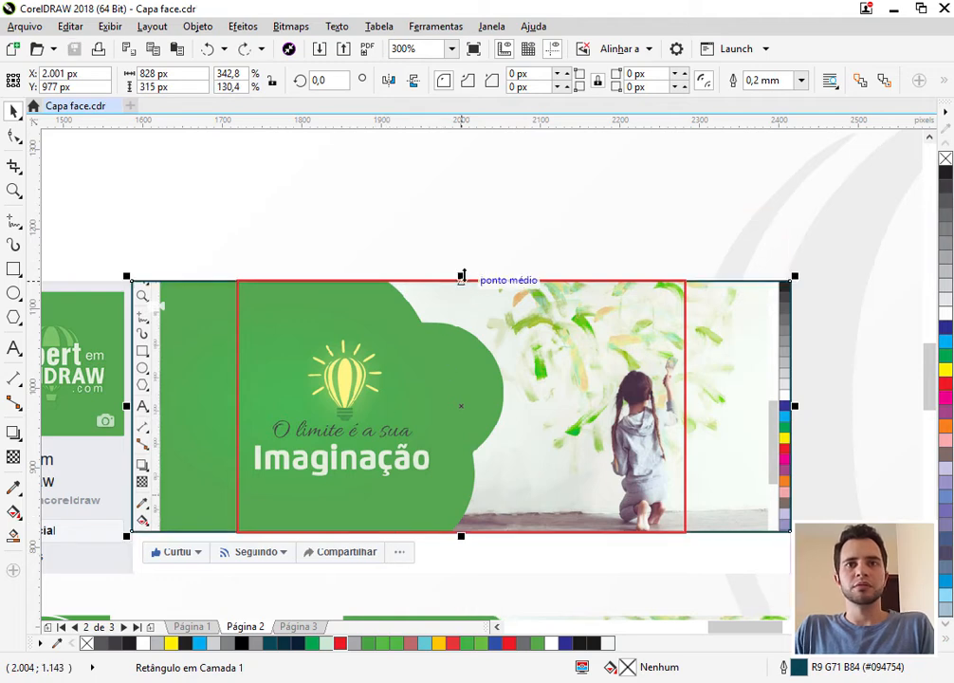
- Make a taller copy of the teal cover outline, about 828 x 548 px, fill it with 20% black, and delete it
drag(460, 276, 463, 183)
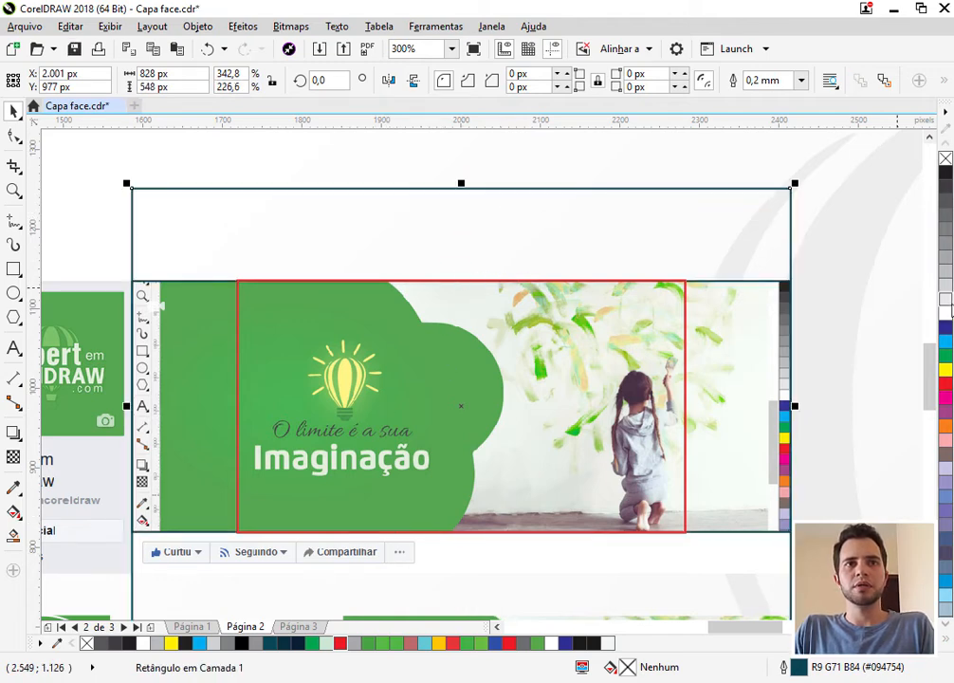
click(946, 286)
key(shift+Page_Down)
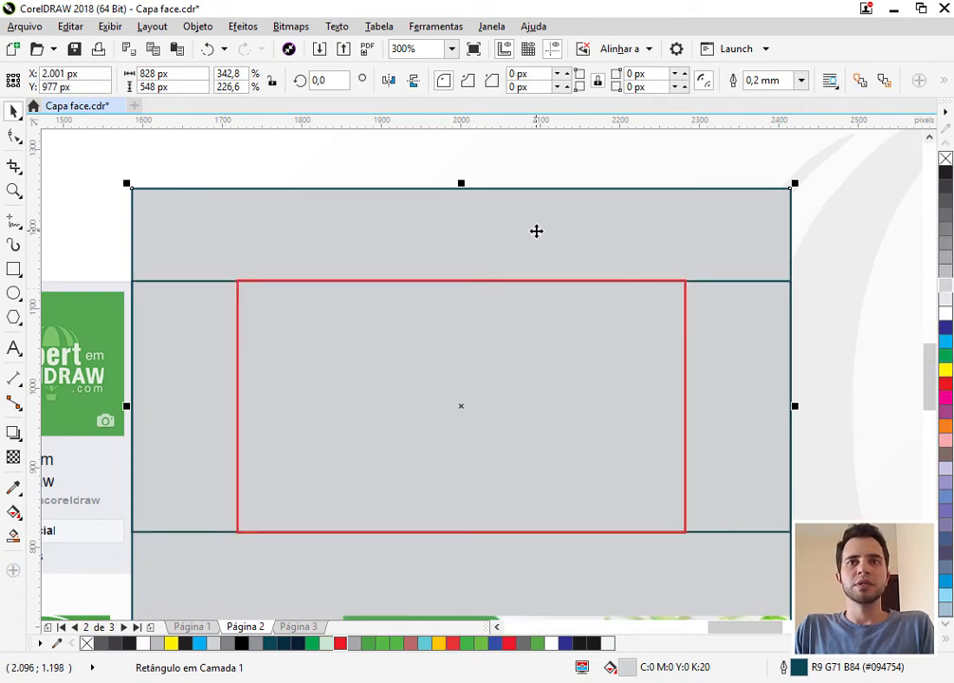
scroll(932, 380, down, 2)
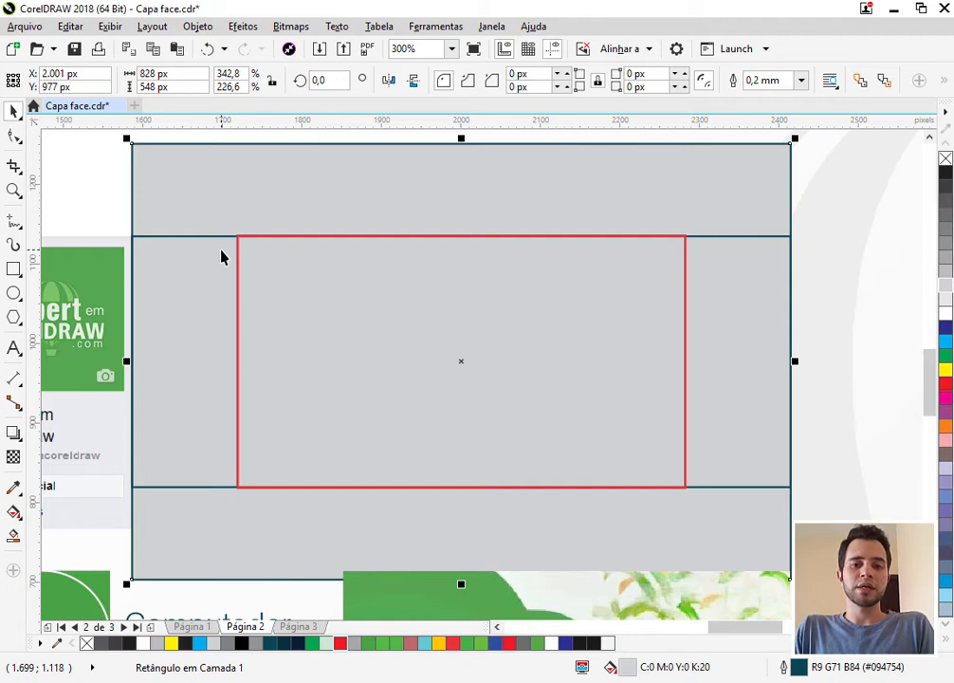
key(Delete)
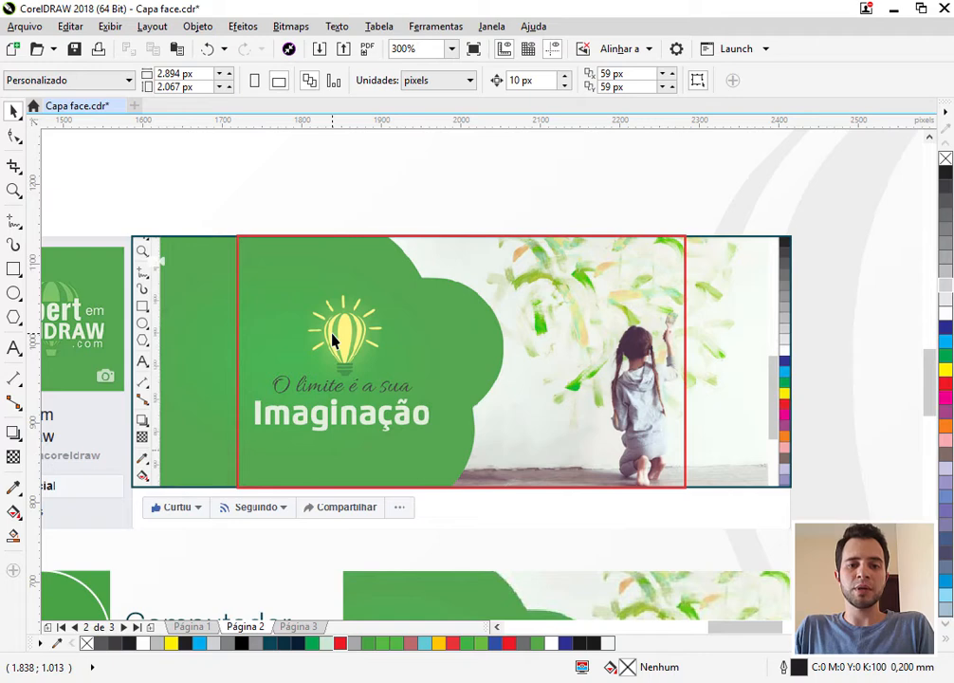
- Examine the computer and smartphone profile picture sizes beneath the sample cover on page 2
scroll(394, 214, down, 2)
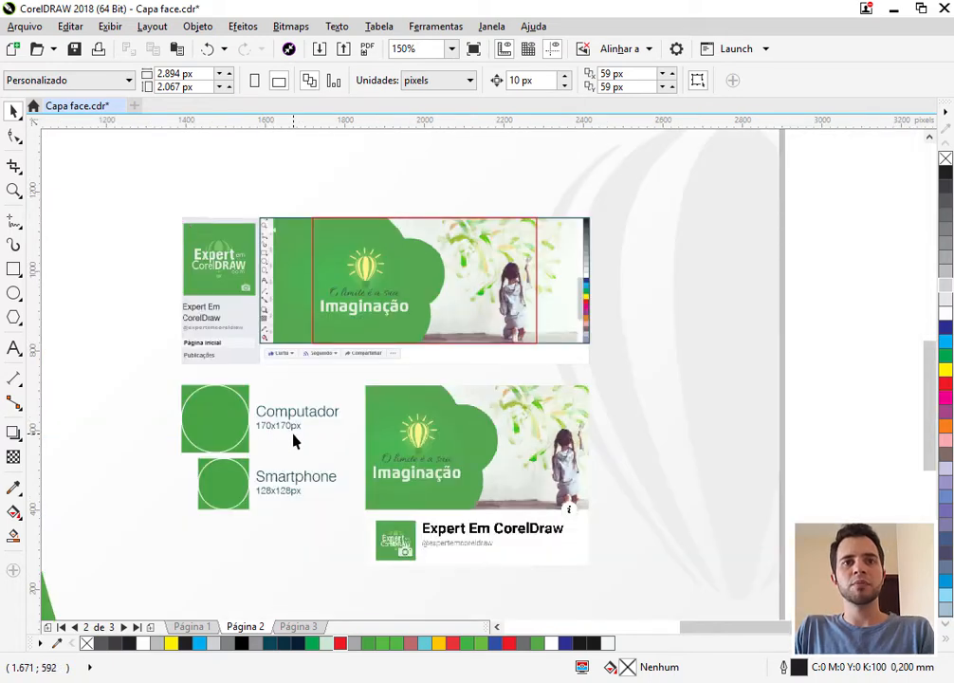
scroll(278, 434, up, 2)
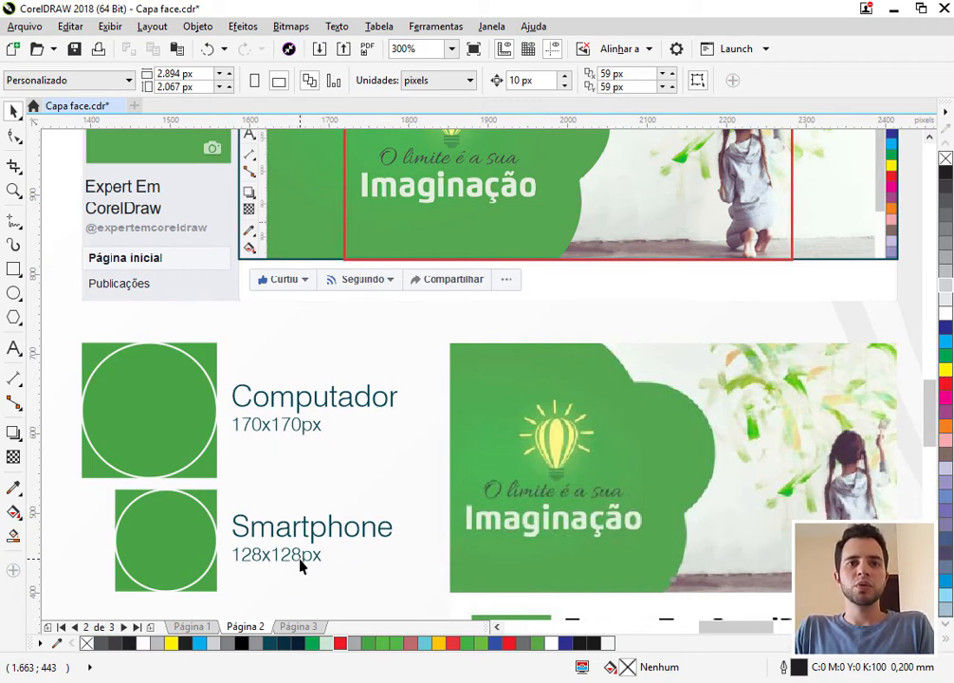
click(155, 423)
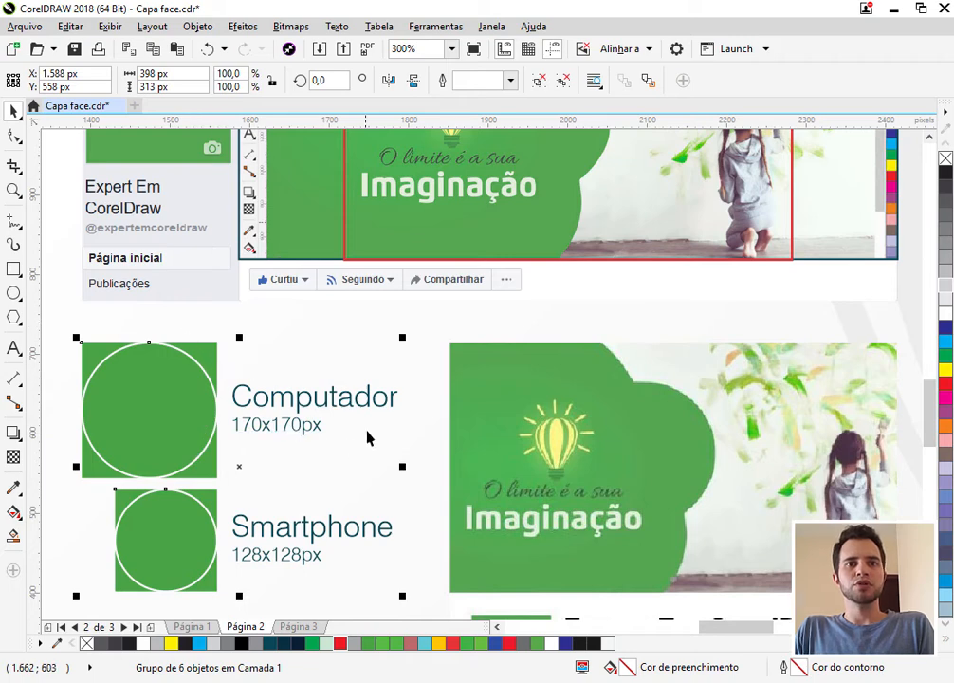
scroll(412, 332, down, 2)
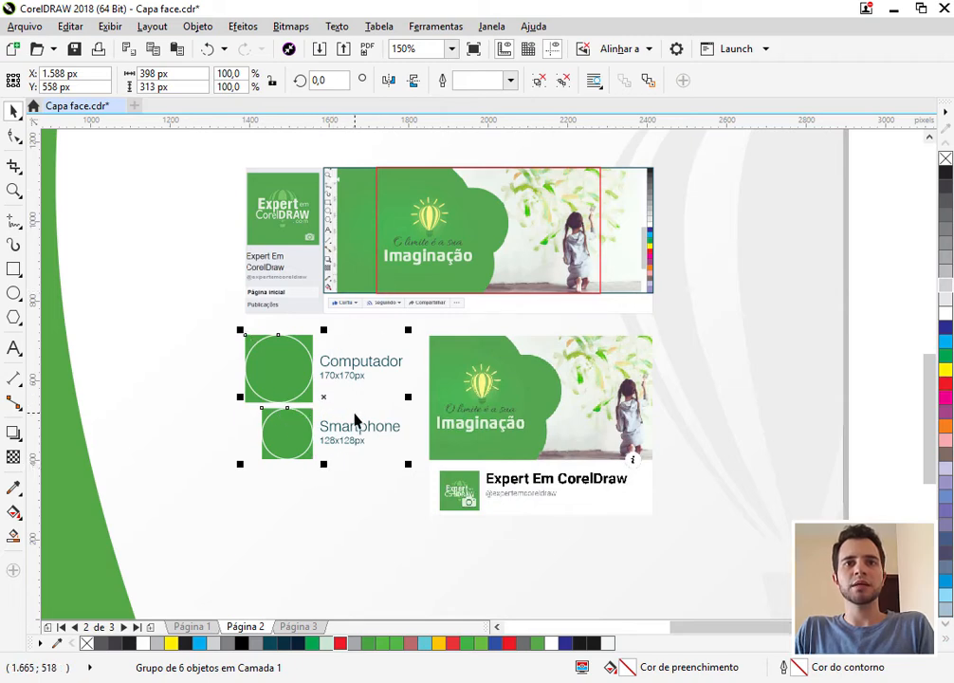
scroll(355, 418, up, 2)
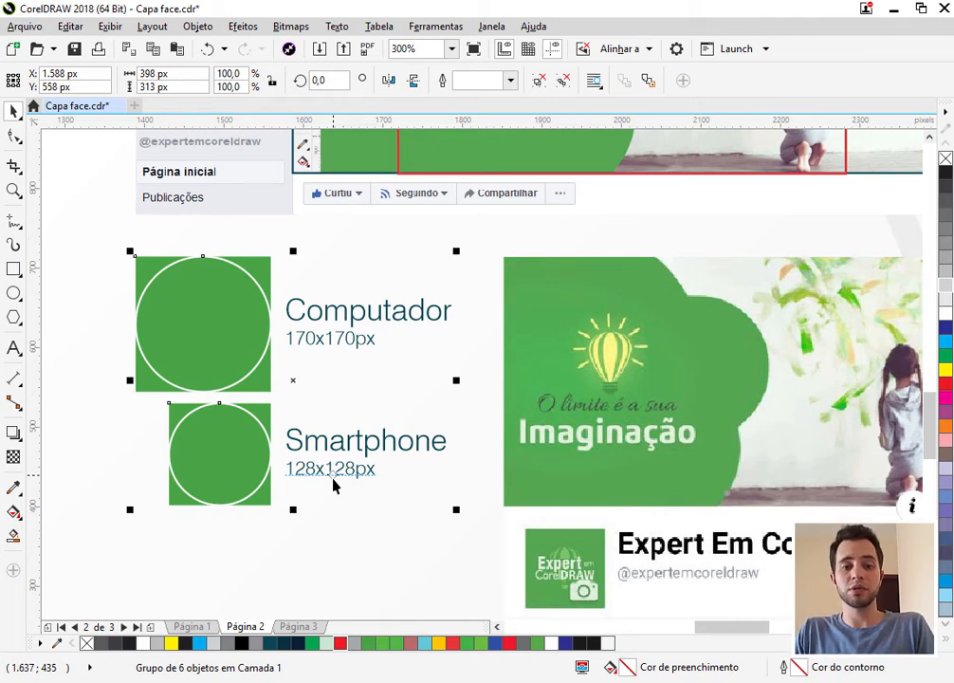
scroll(337, 470, down, 2)
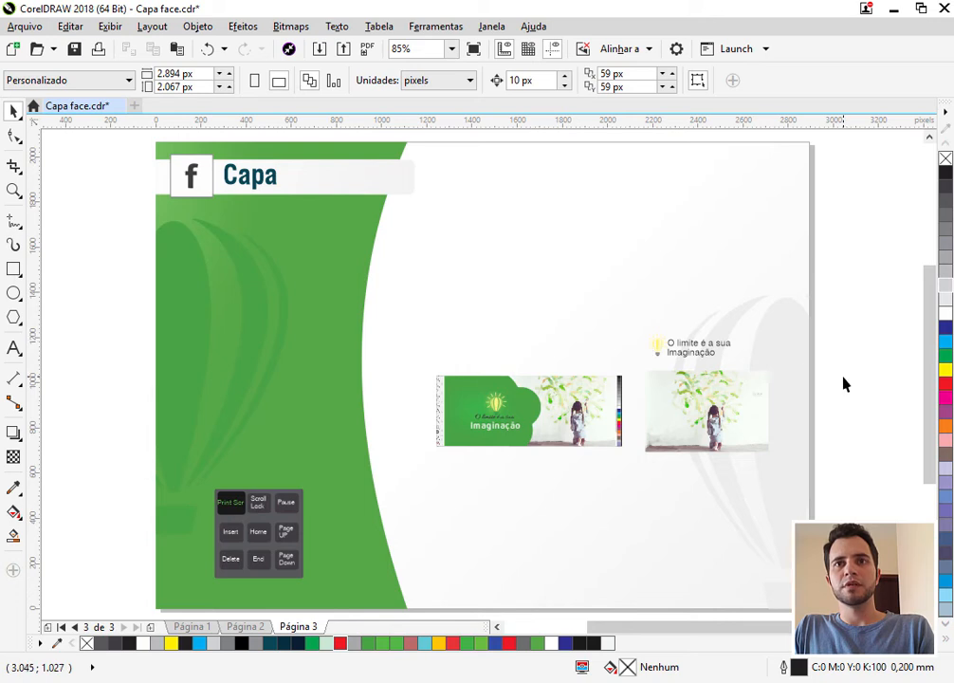
- Examine the finished cover on page 3, including its glowing balloon bulb, slogan and green shape over the photo
drag(432, 366, 630, 456)
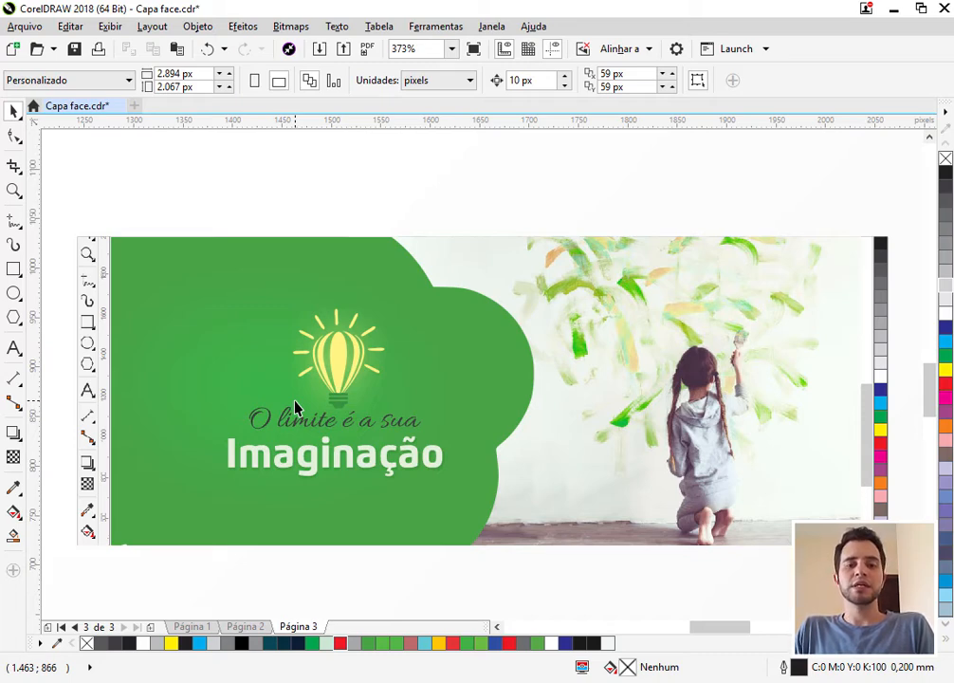
scroll(247, 270, down, 3)
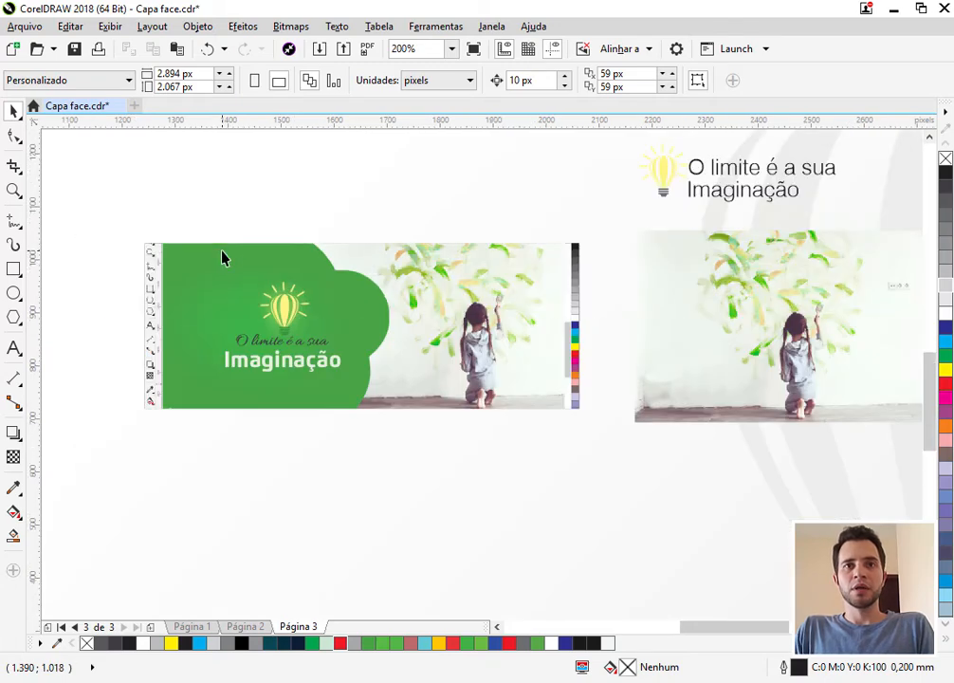
key(z)
drag(137, 231, 556, 421)
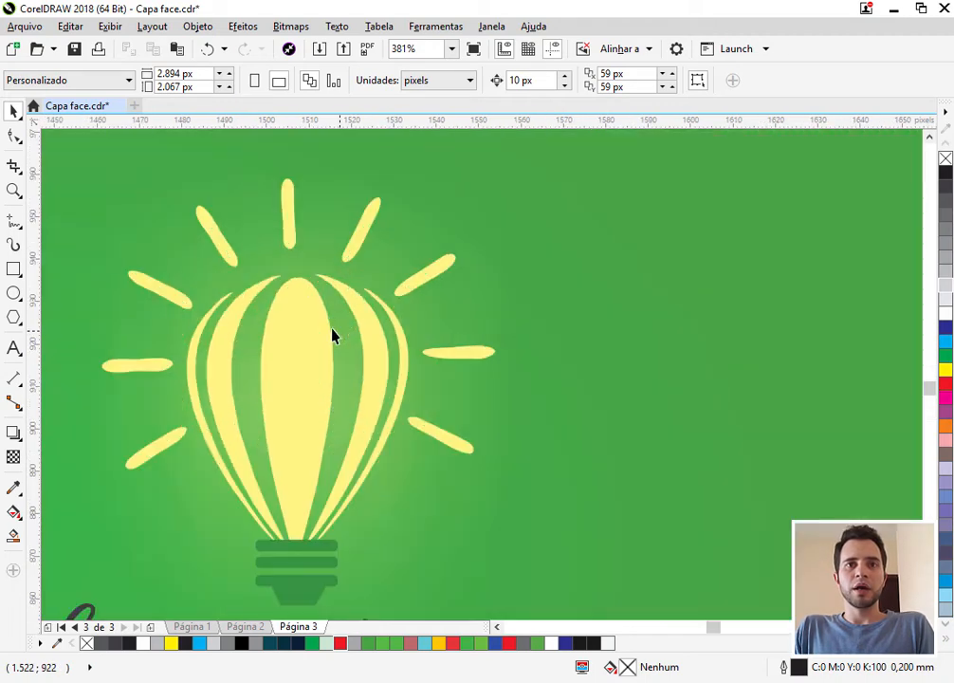
scroll(336, 327, up, 4)
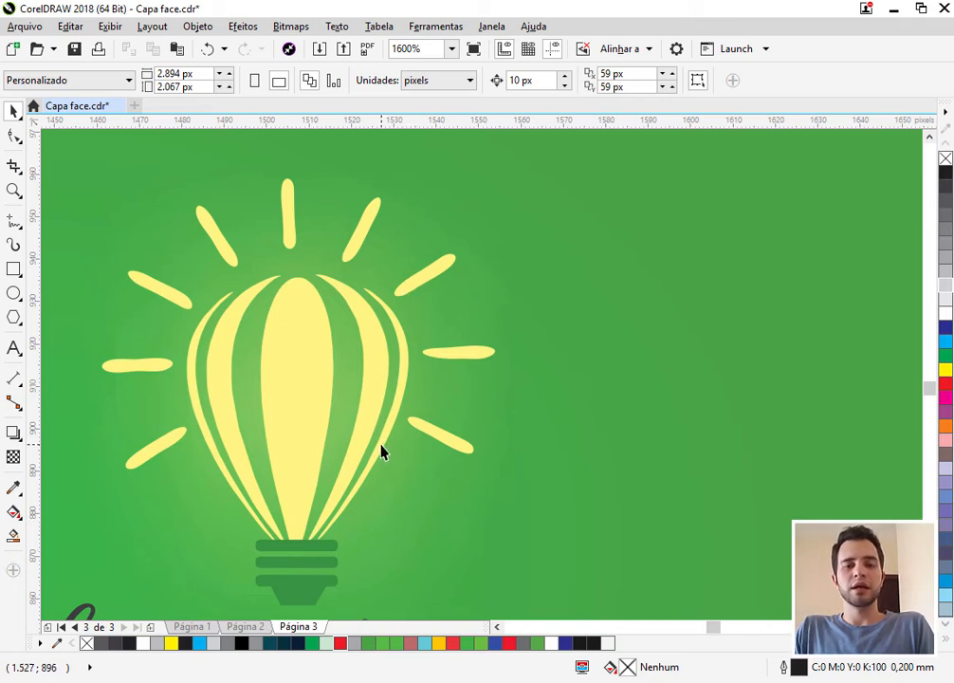
scroll(377, 325, down, 4)
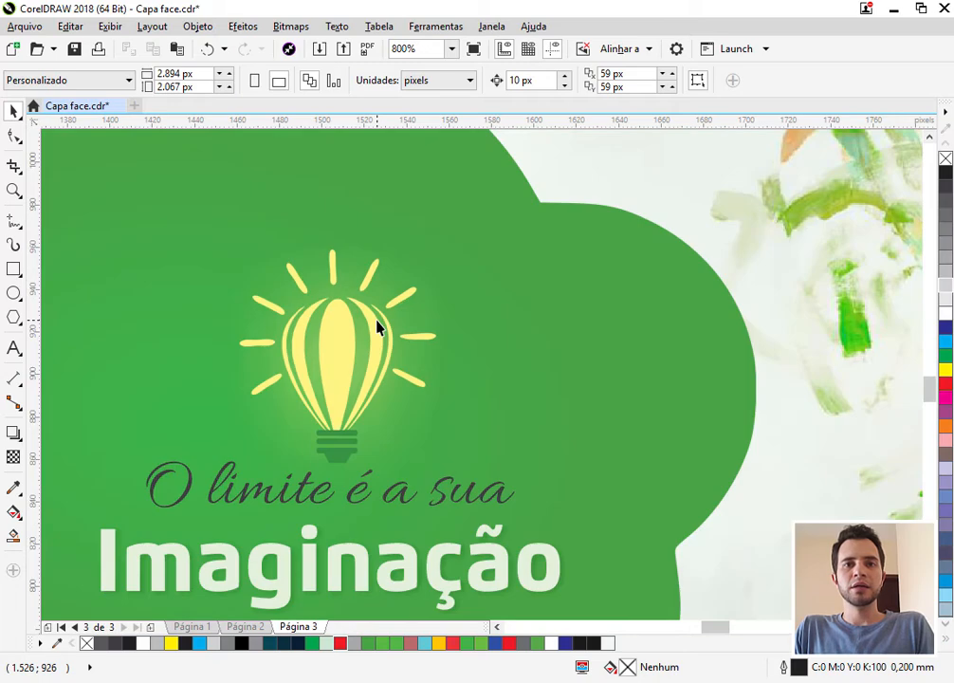
scroll(280, 367, down, 1)
key(F2)
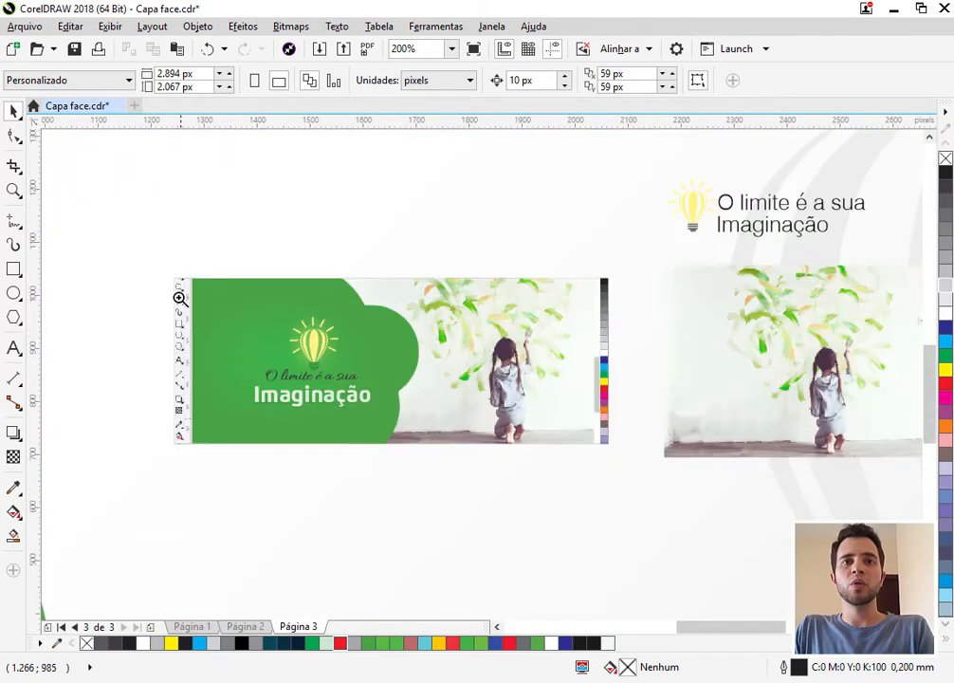
drag(153, 265, 620, 456)
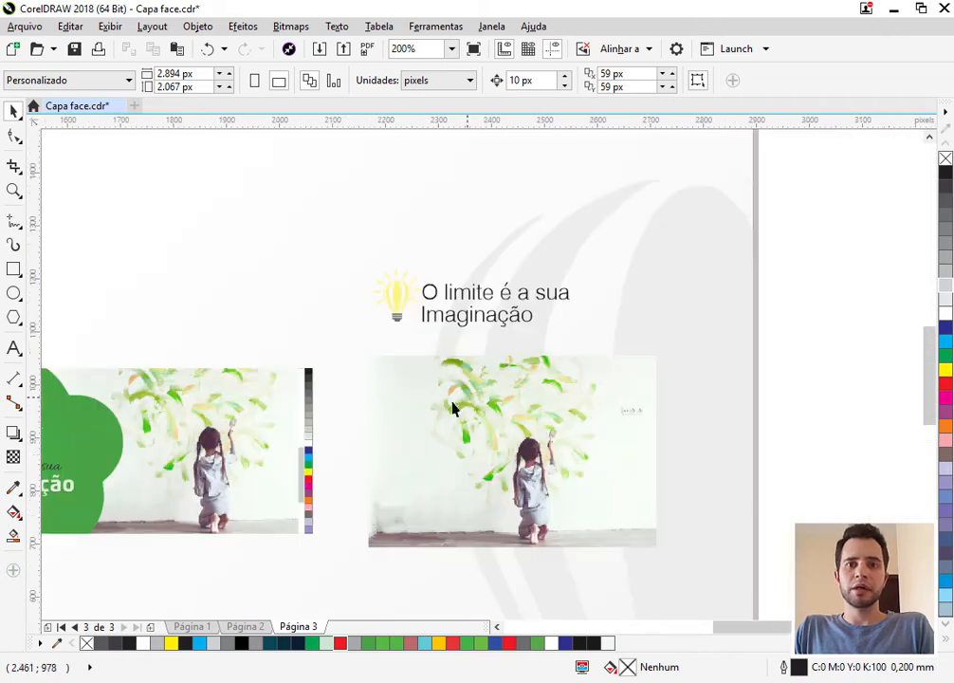
- Copy the photo, the bulb drawing and the two slogan texts beside the finished cover on page 3
click(490, 390)
click(491, 327)
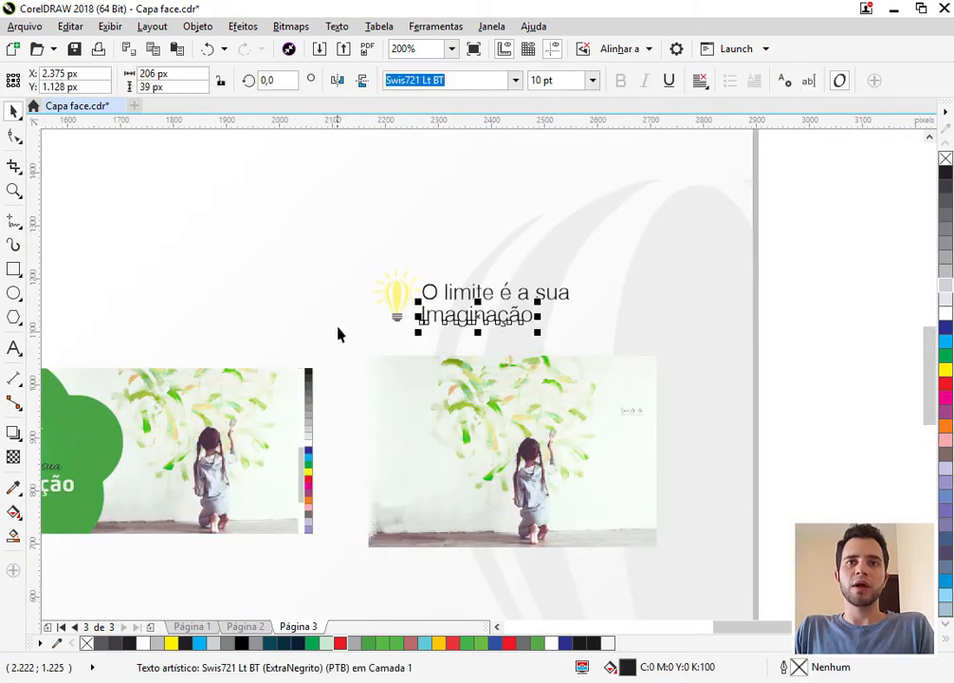
click(399, 302)
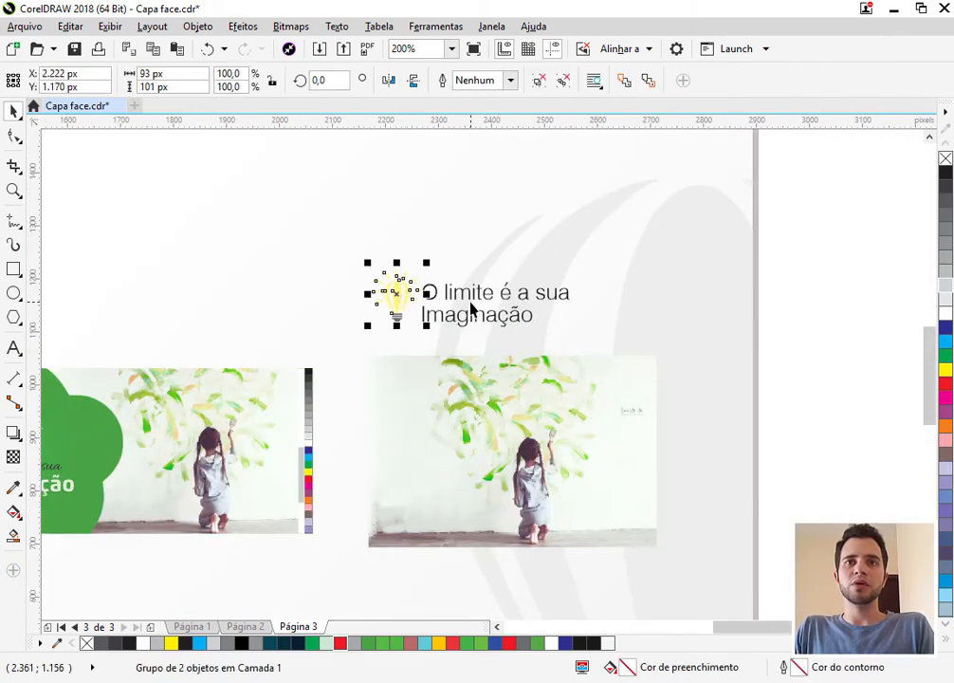
drag(804, 216, 346, 578)
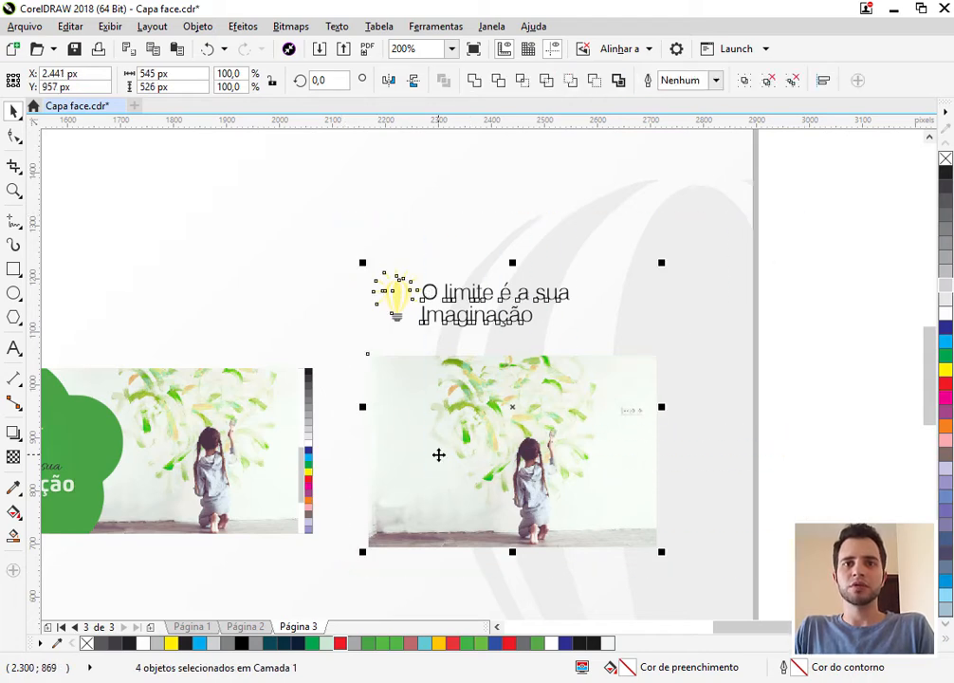
key(ctrl+c)
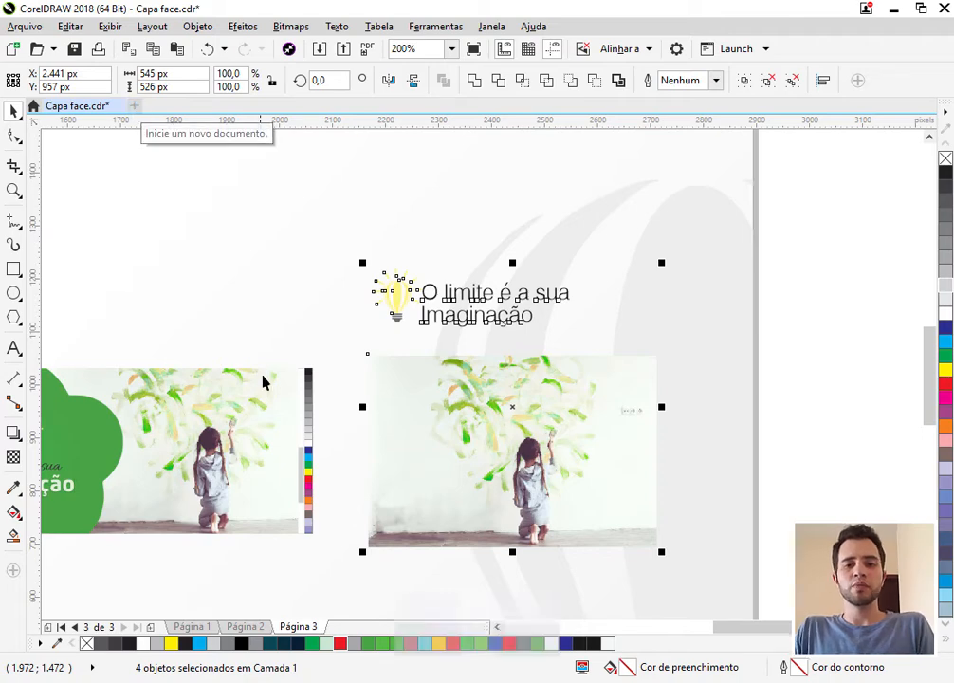
- Start a new document from the Web preset, with the computer cover size of 820 px wide and 312 px high
click(245, 626)
scroll(390, 377, down, 2)
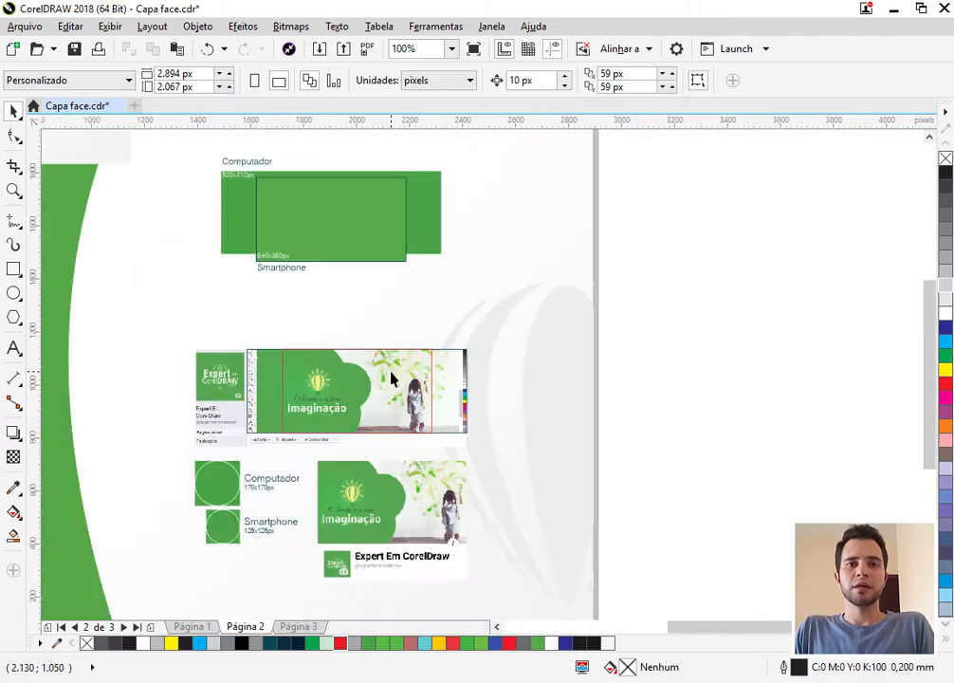
scroll(267, 162, up, 3)
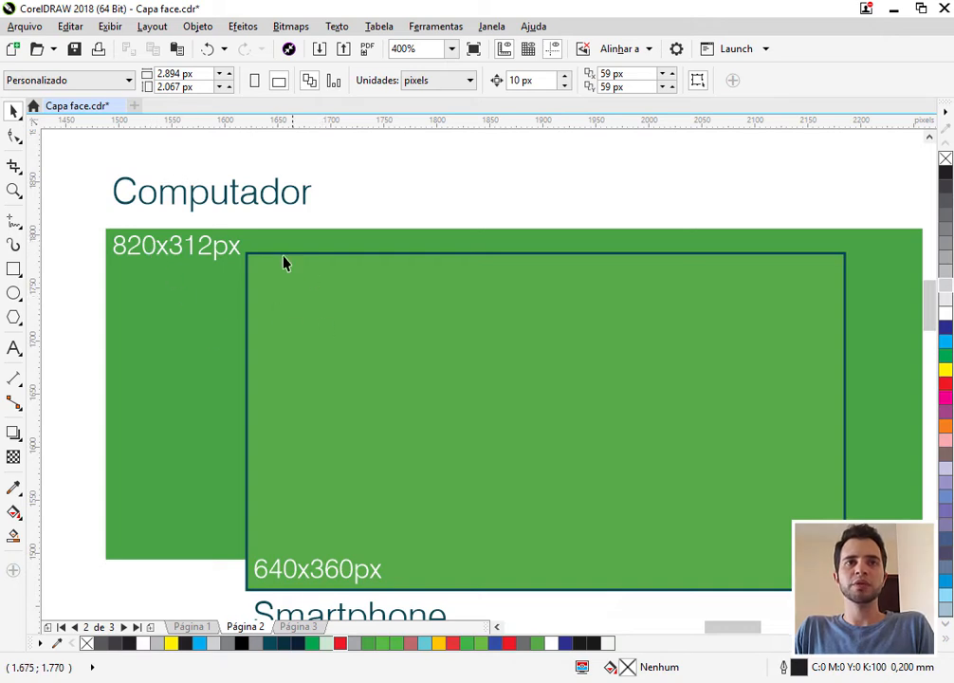
click(135, 107)
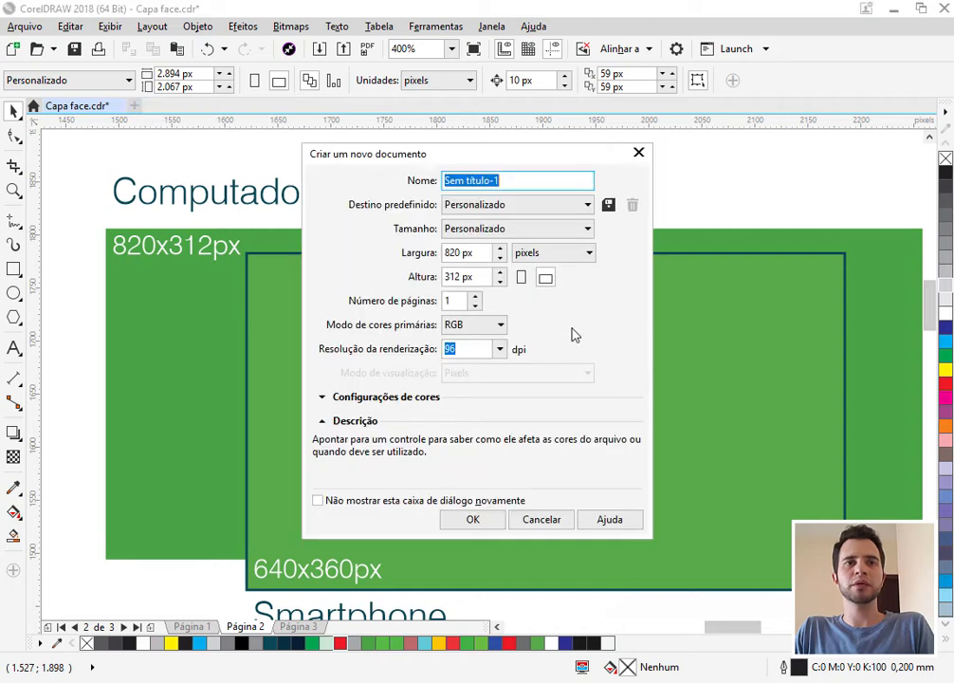
click(477, 205)
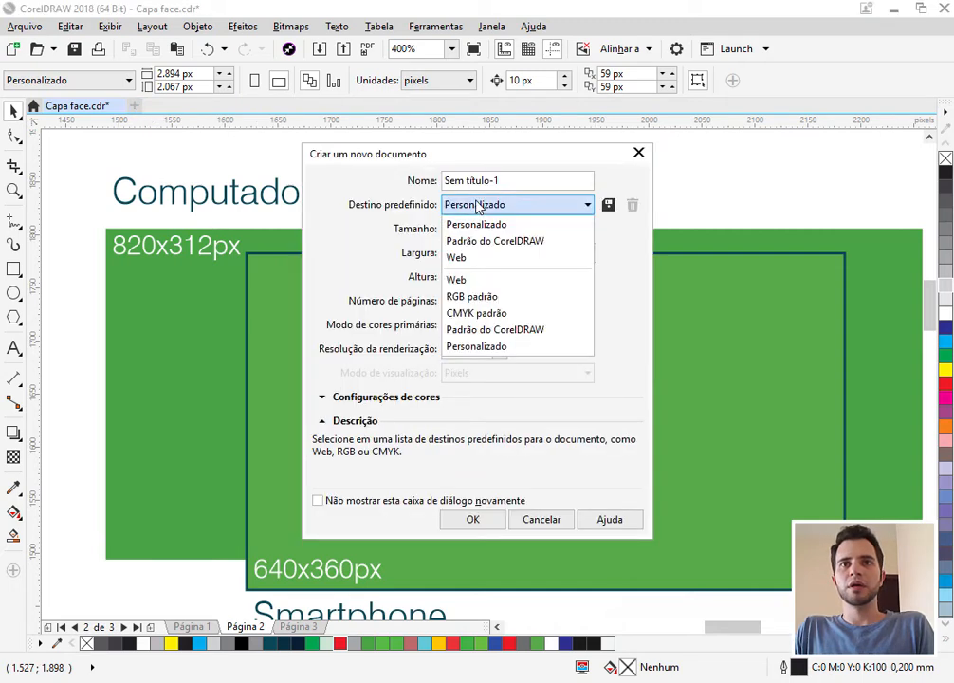
click(510, 259)
drag(484, 253, 366, 256)
text(820)
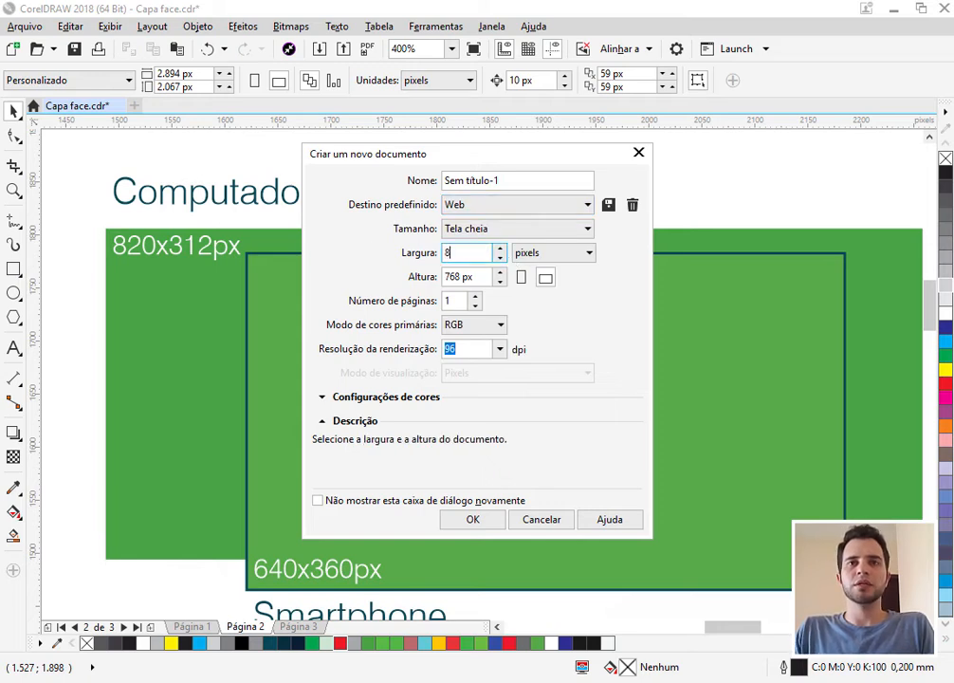
key(alt+Down)
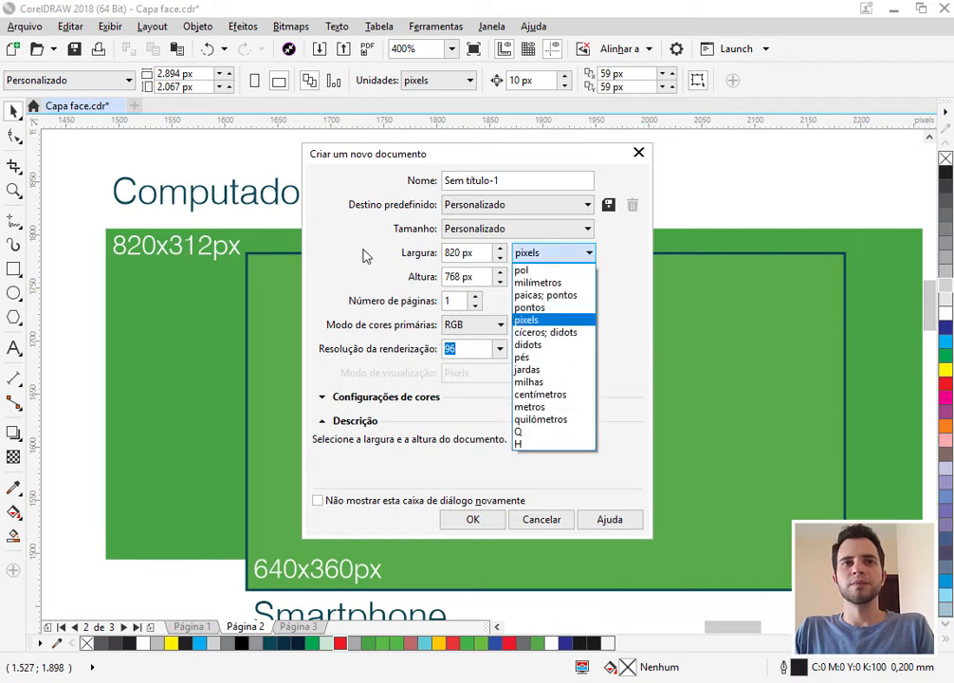
key(Tab)
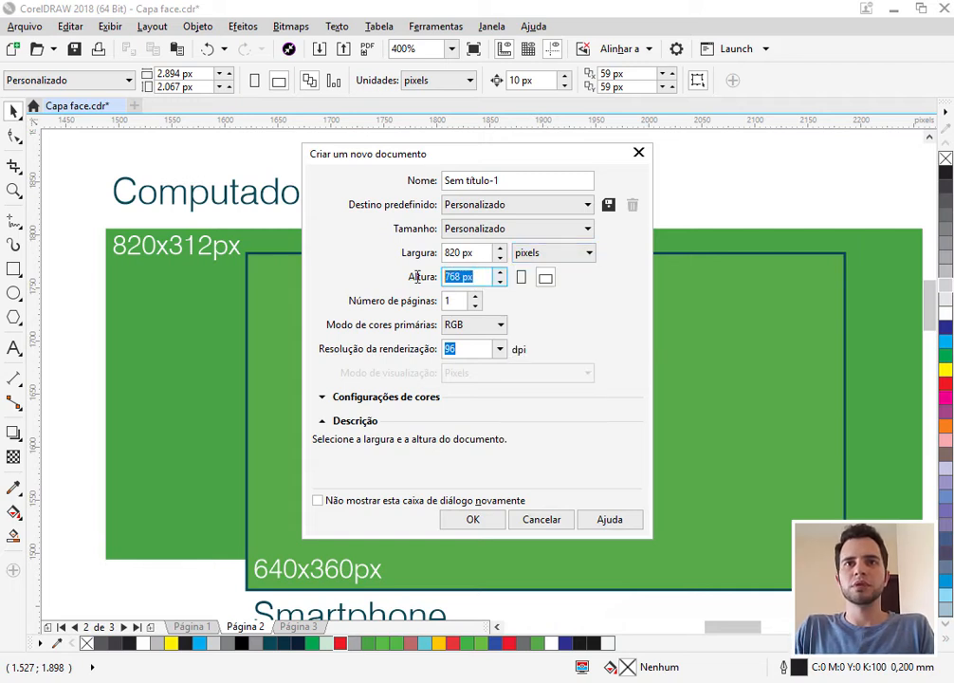
text(312)
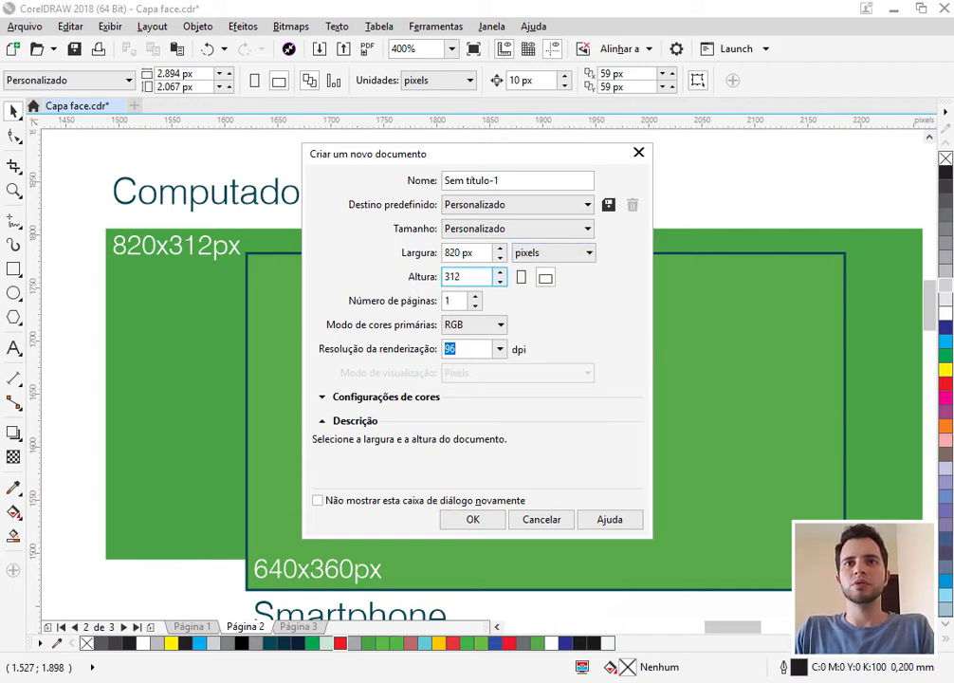
- Keep pixels, RGB colour mode and a 96 dpi rendering resolution, and create the document
click(499, 208)
click(548, 276)
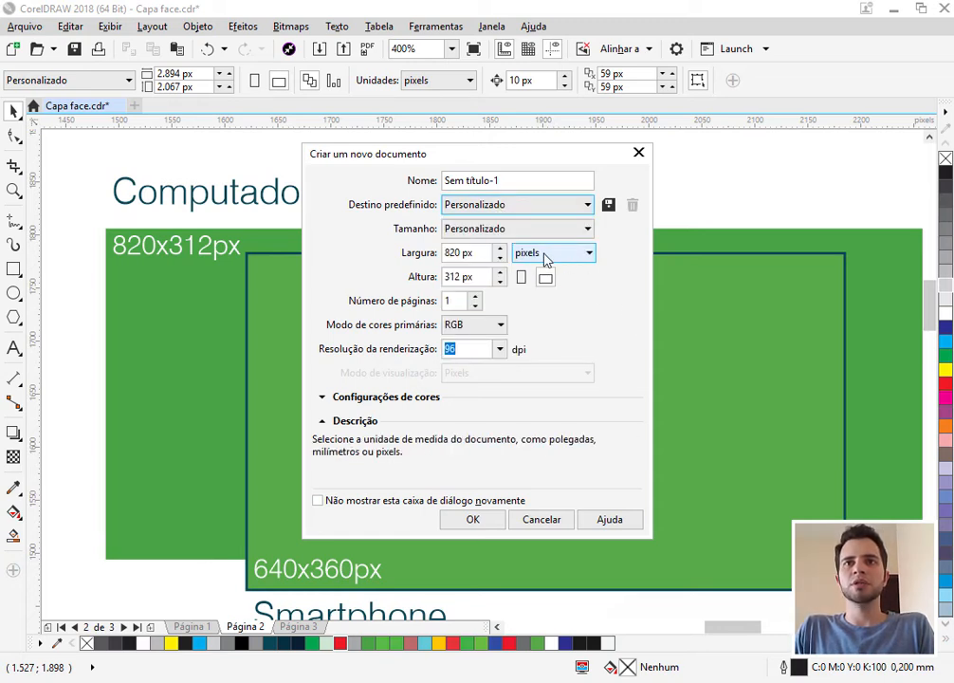
click(467, 348)
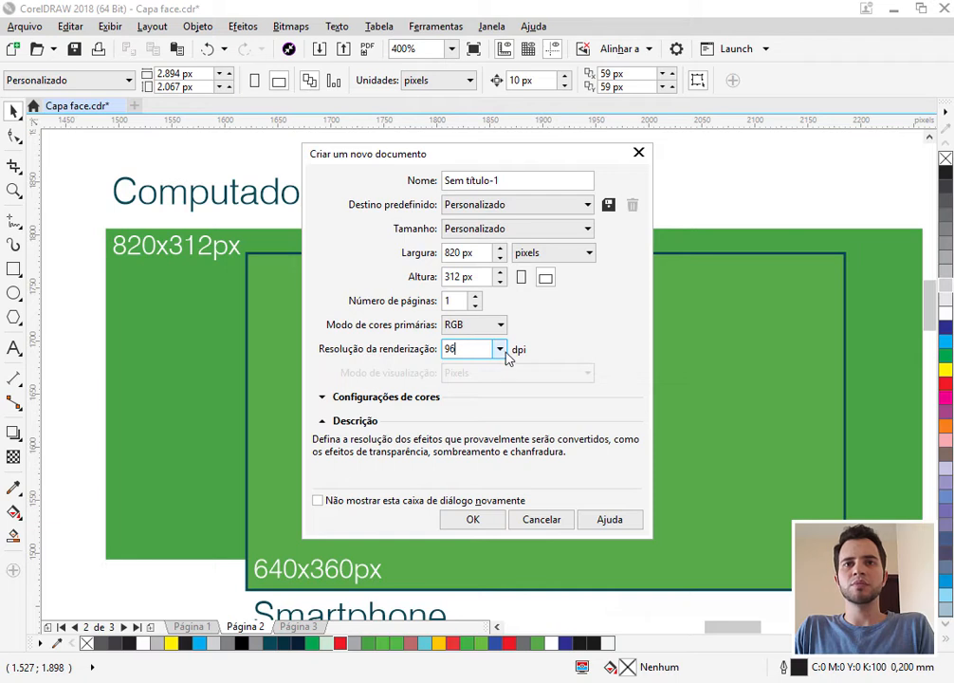
click(499, 349)
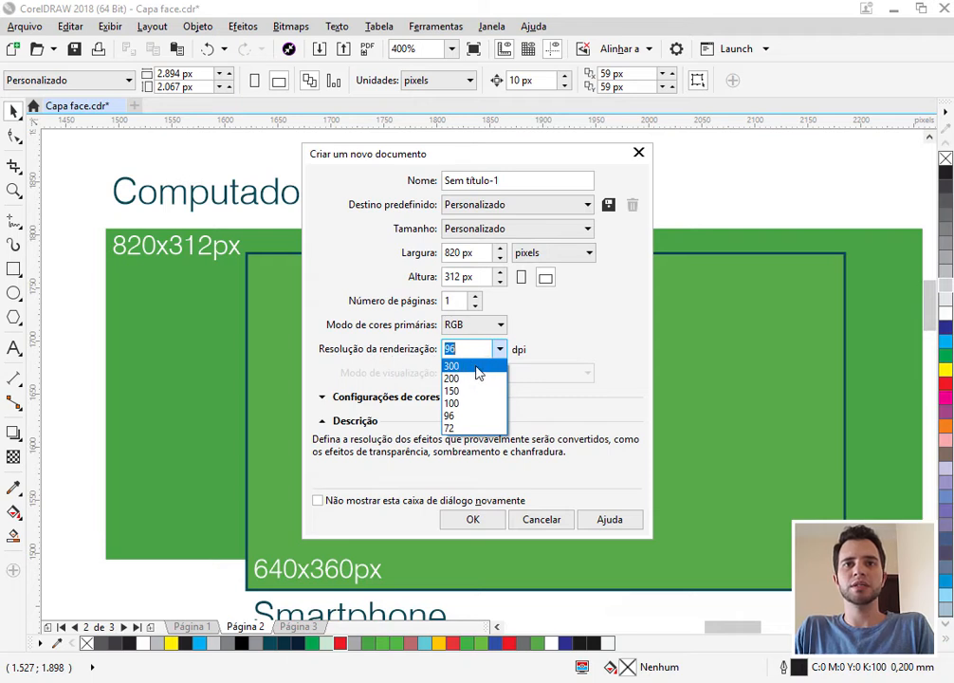
key(Down)
key(Down)
key(Escape)
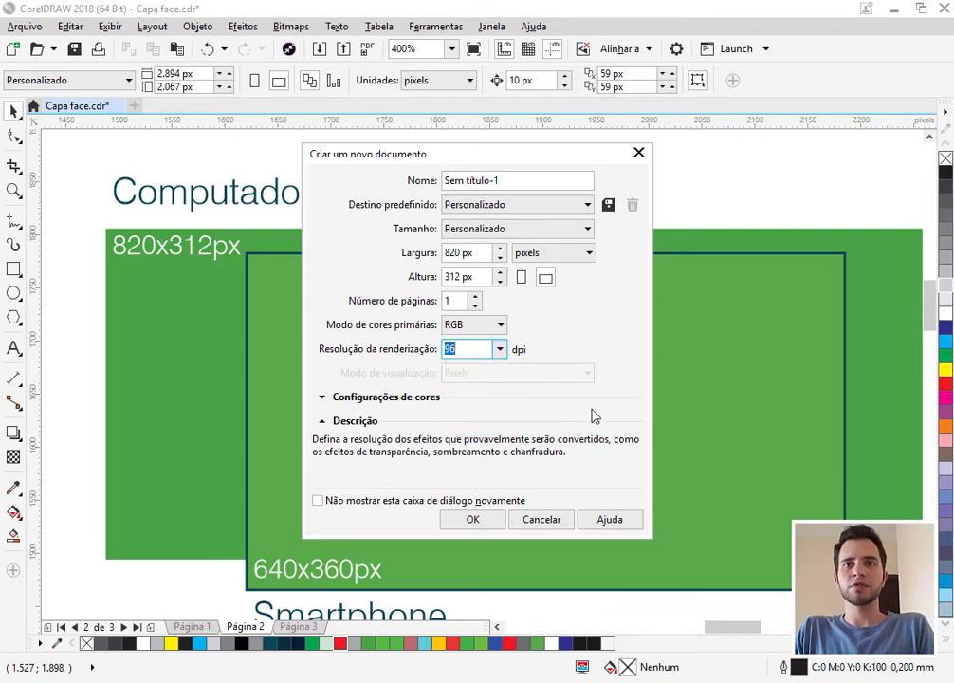
click(473, 520)
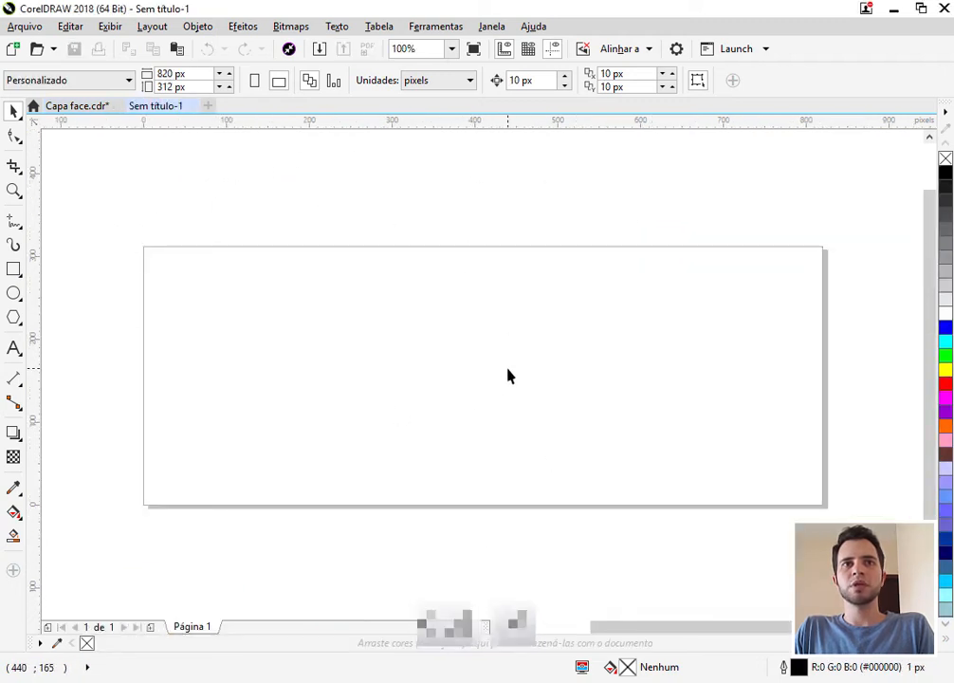
- Paste the copied photo, bulb and slogan texts onto the new page and shift them slightly left
key(ctrl+v)
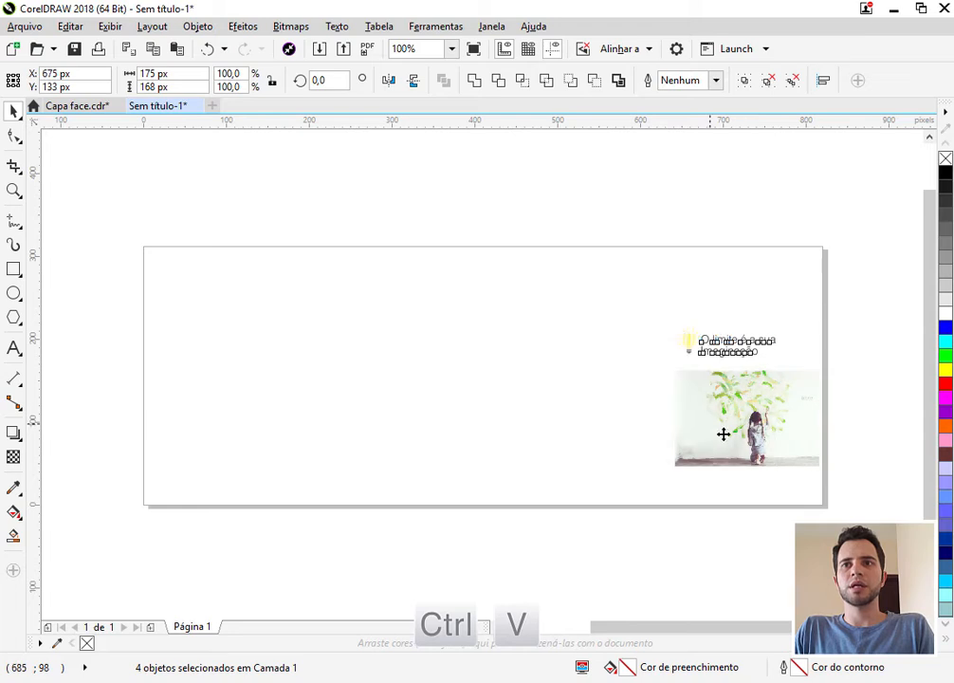
drag(722, 433, 679, 434)
click(788, 383)
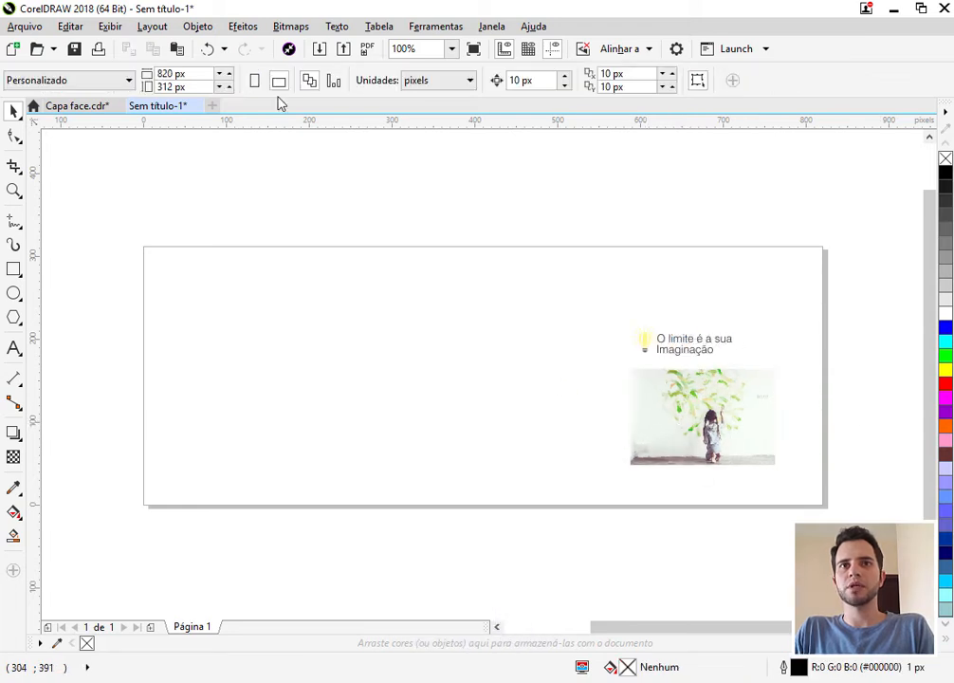
click(100, 106)
click(285, 366)
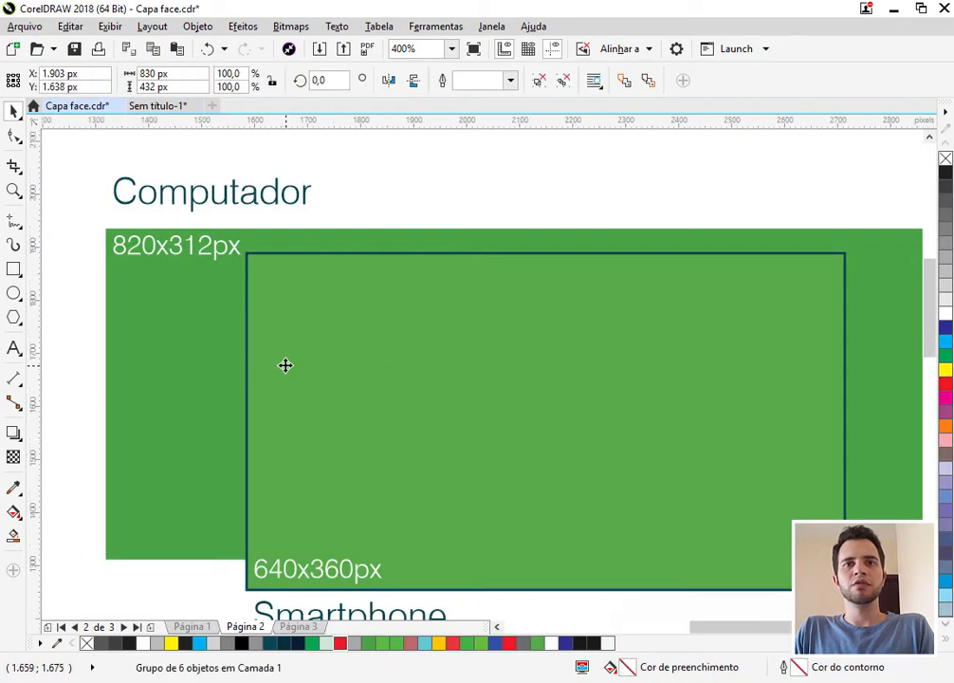
key(ctrl+c)
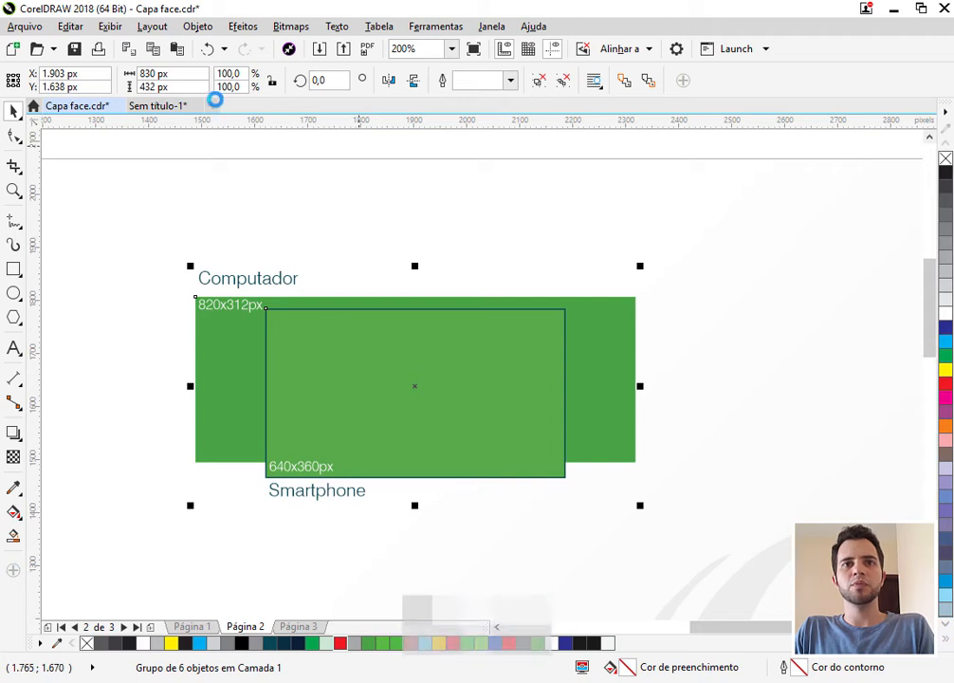
click(167, 108)
scroll(464, 326, down, 1)
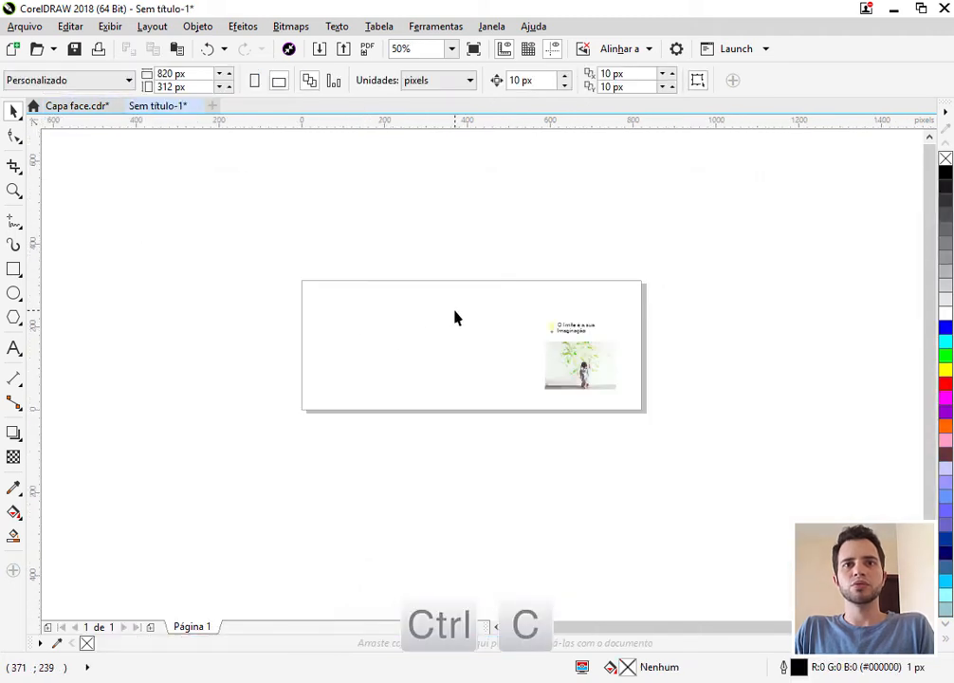
- Copy the teal and red outlines over the sample computer cover on page 2 of Capa face.cdr into the new document
click(99, 107)
scroll(407, 318, down, 2)
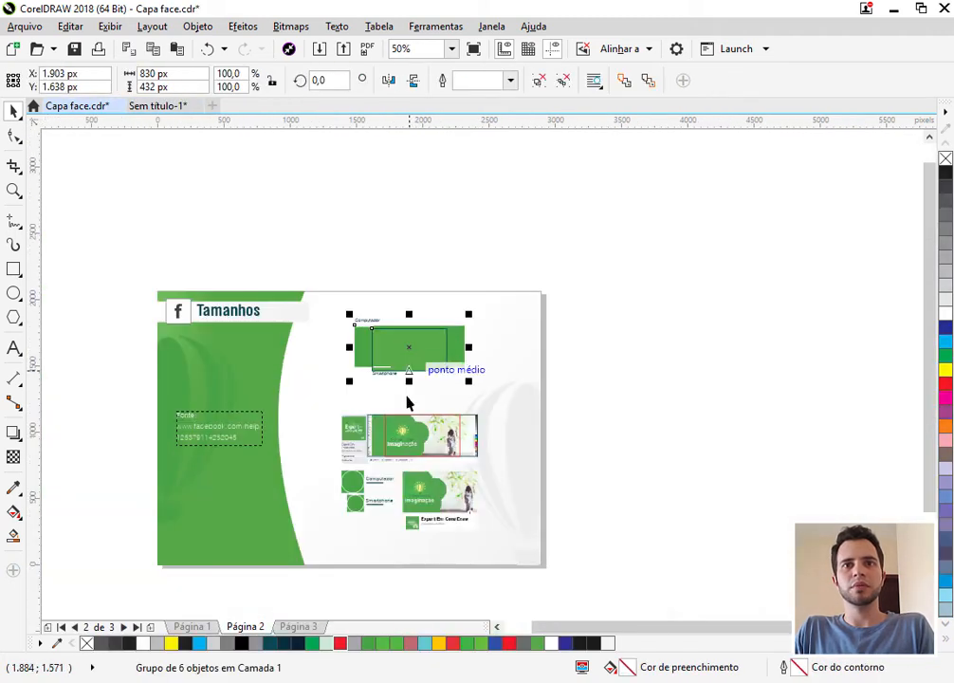
scroll(406, 429, up, 2)
click(387, 446)
shift+click(288, 422)
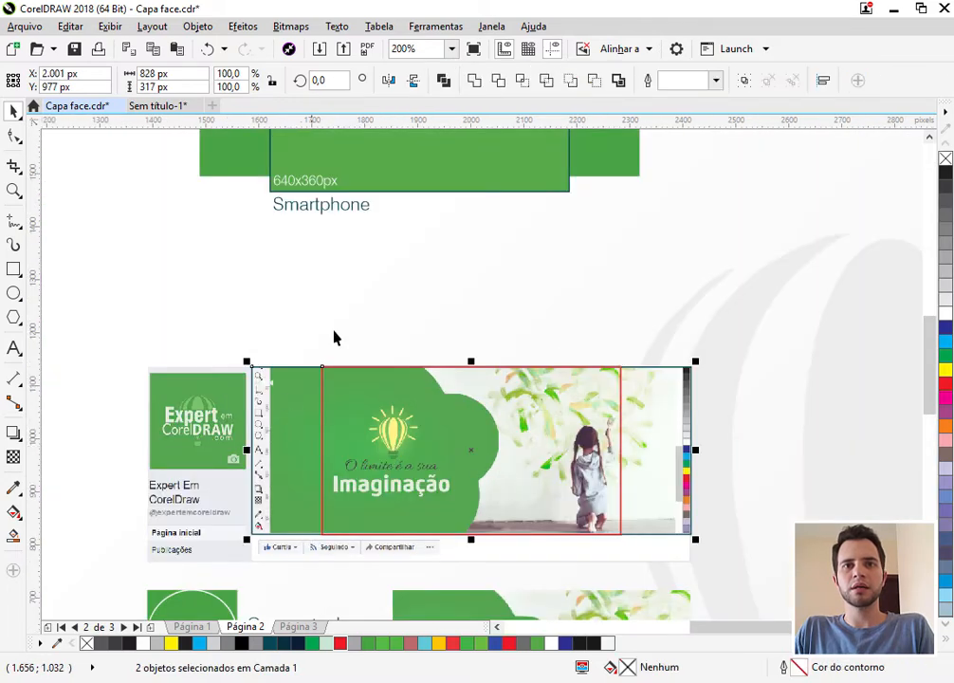
key(ctrl+c)
click(194, 107)
key(ctrl+v)
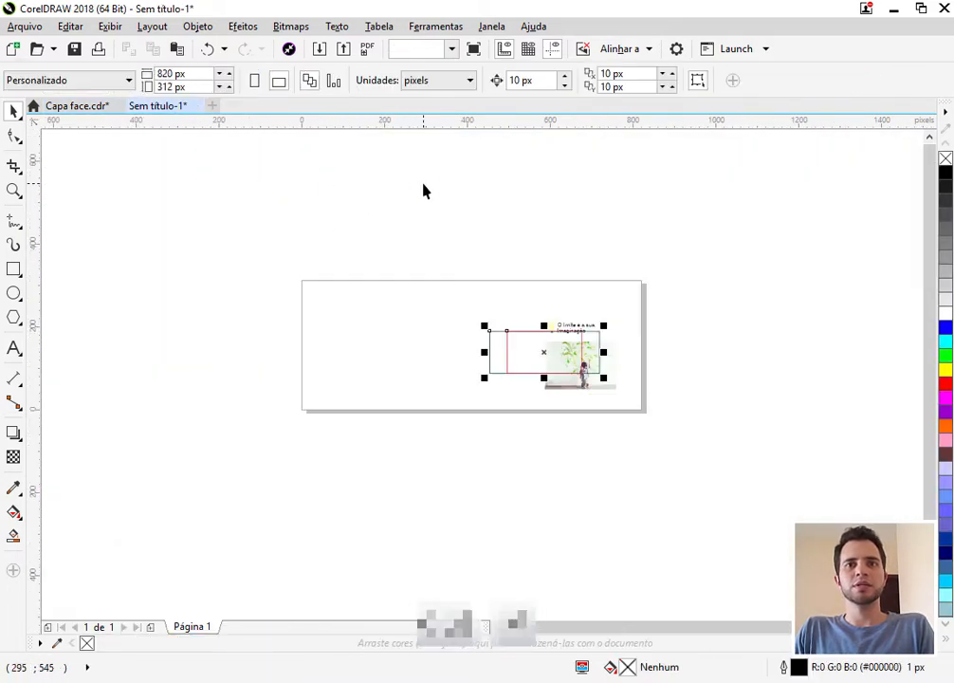
- Group the two pasted outlines and centre the group on the page
key(ctrl+g)
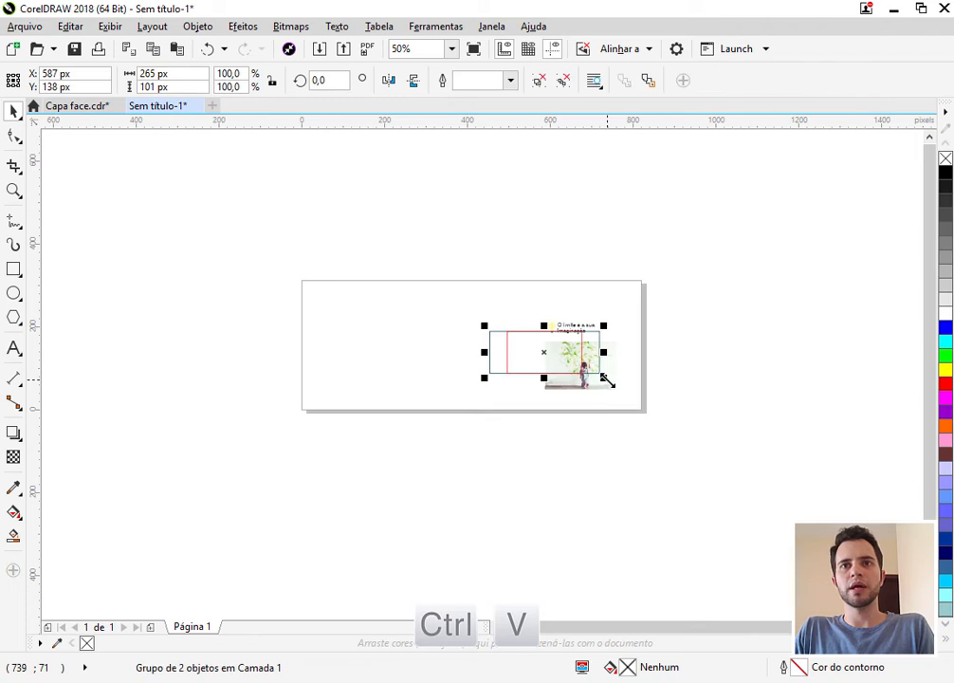
key(p)
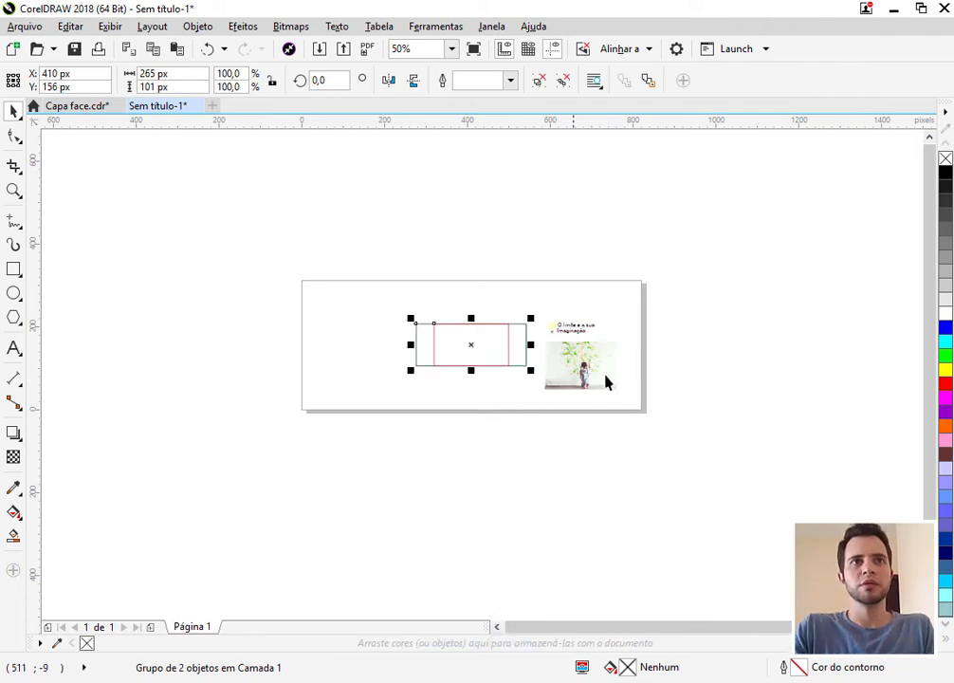
click(647, 367)
- Set the outline group's width to 820 px and its height to 312 px
click(415, 353)
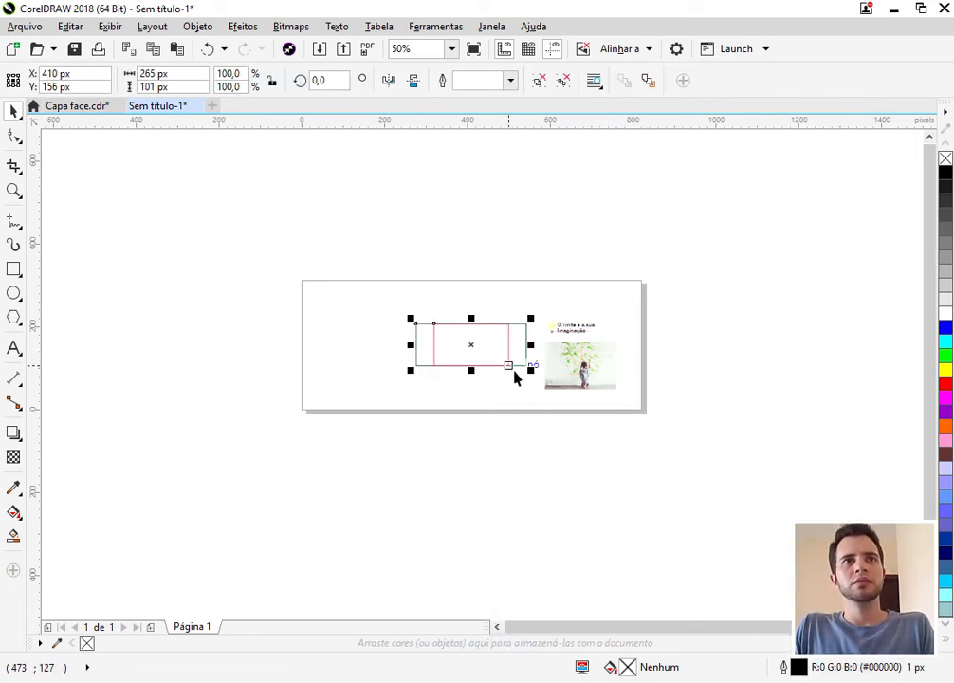
click(172, 78)
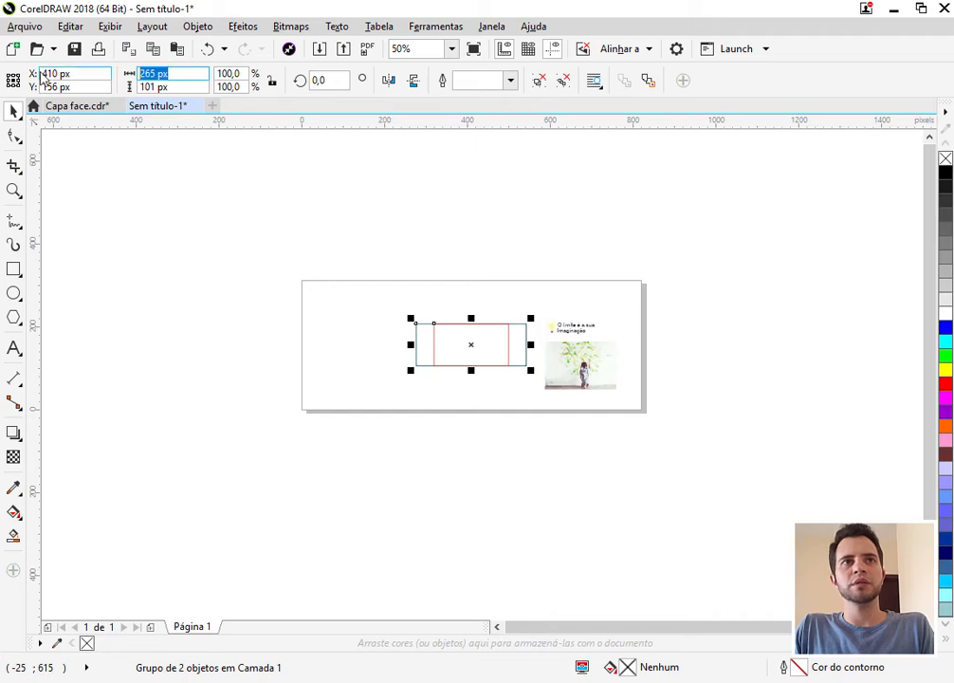
text(820)
key(Return)
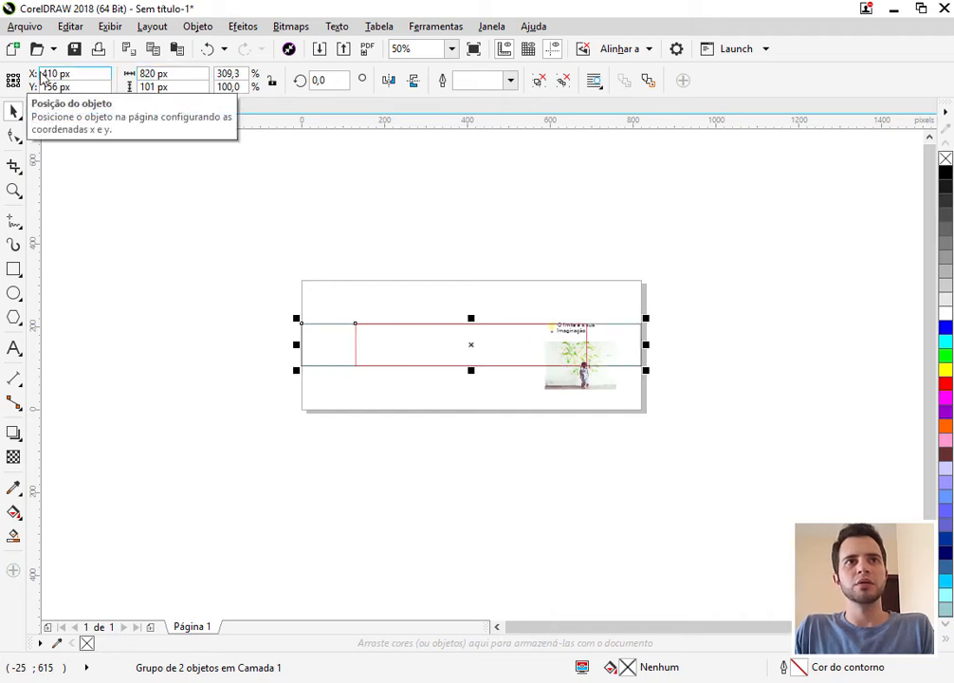
click(248, 251)
click(386, 339)
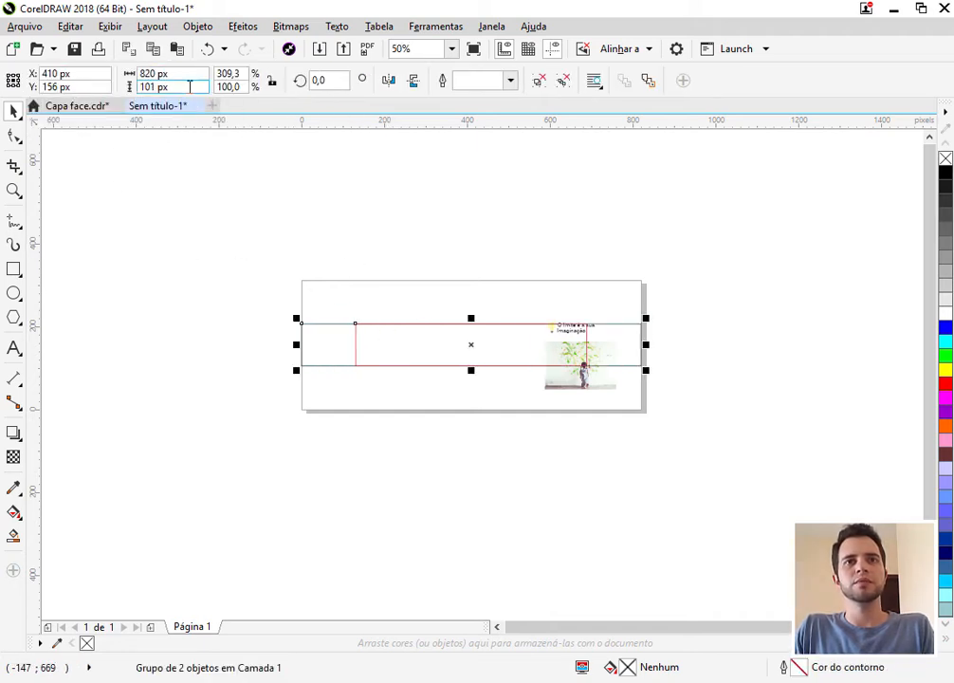
click(157, 87)
text(312)
key(Return)
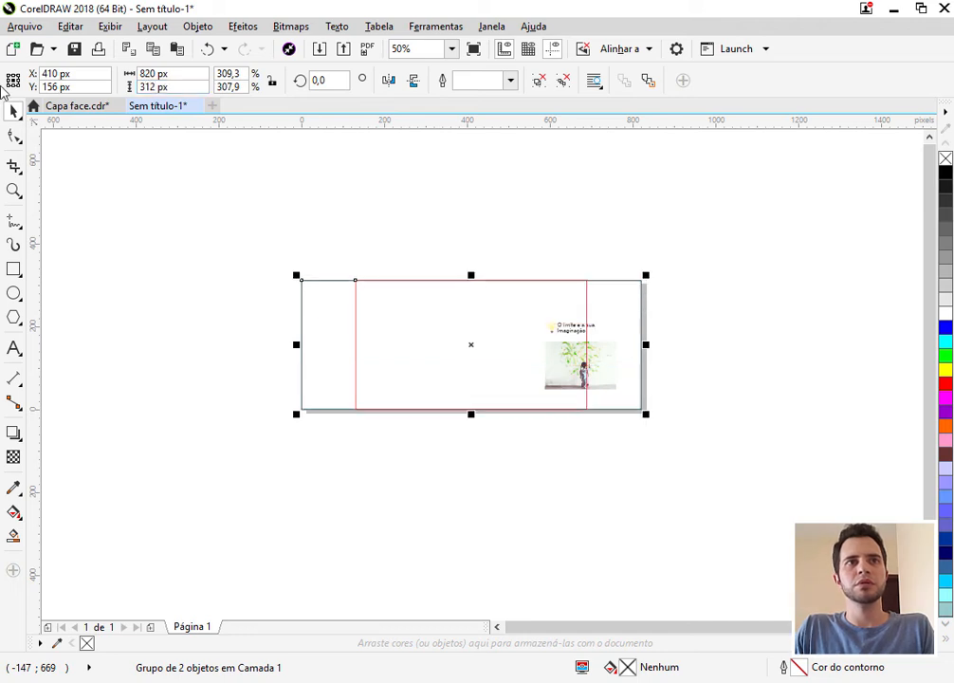
- Ungroup the teal and red cover outlines
click(763, 337)
key(shift+F4)
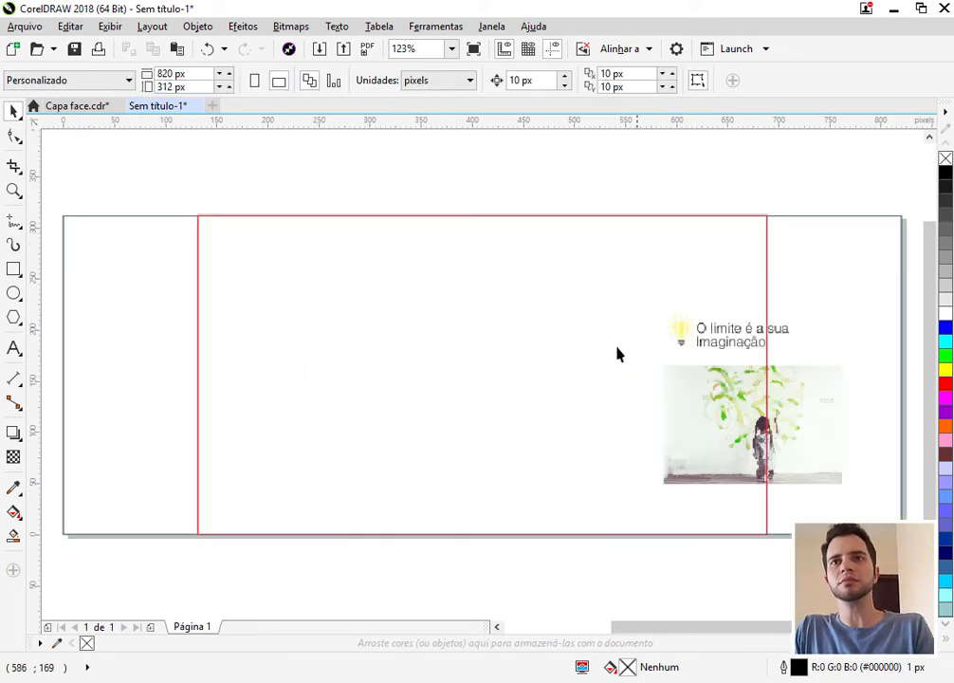
click(98, 238)
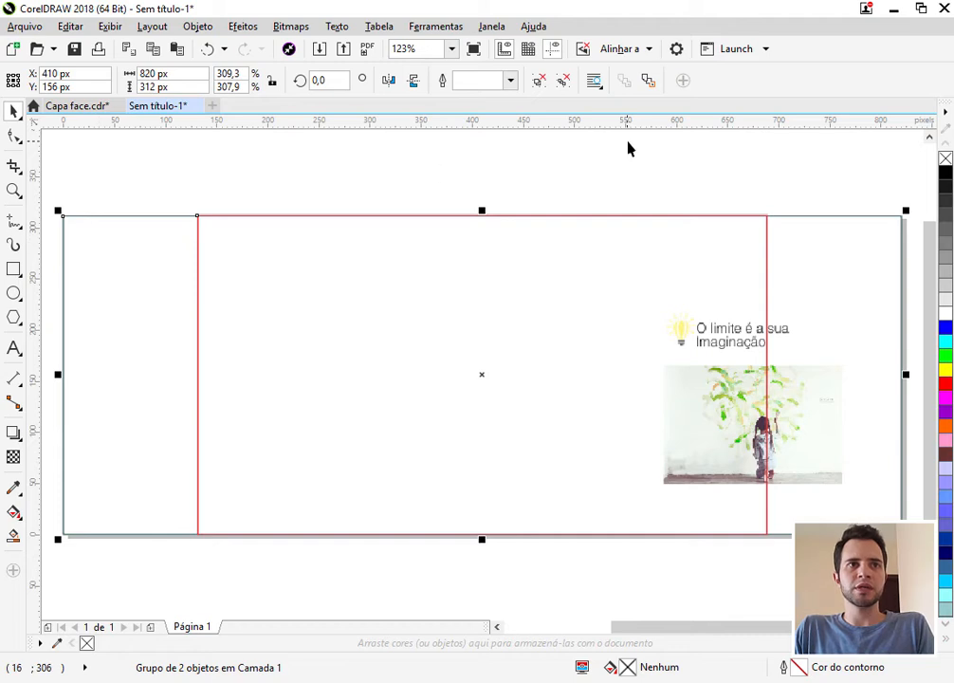
click(536, 84)
click(224, 203)
- Fill the outer teal-outlined rectangle with blue and the inner red-outlined rectangle with white
click(162, 413)
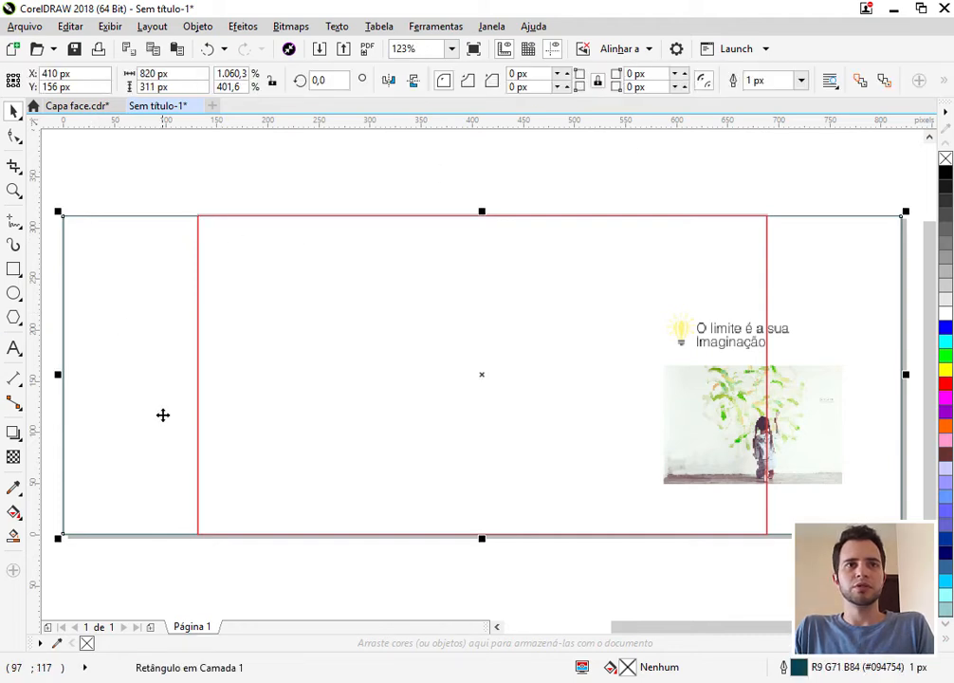
click(945, 328)
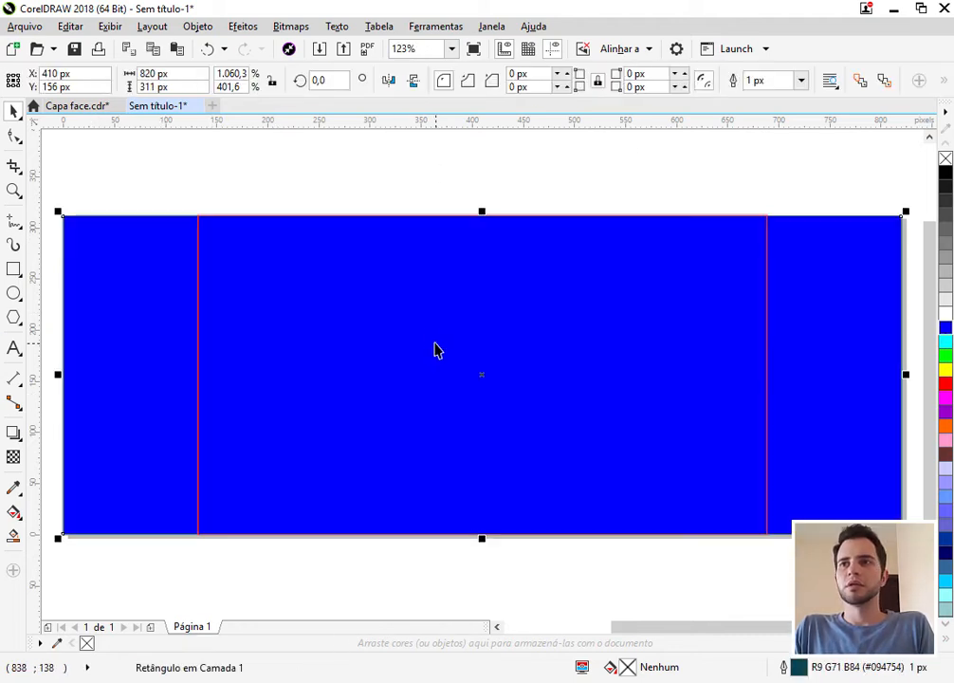
click(438, 343)
click(944, 313)
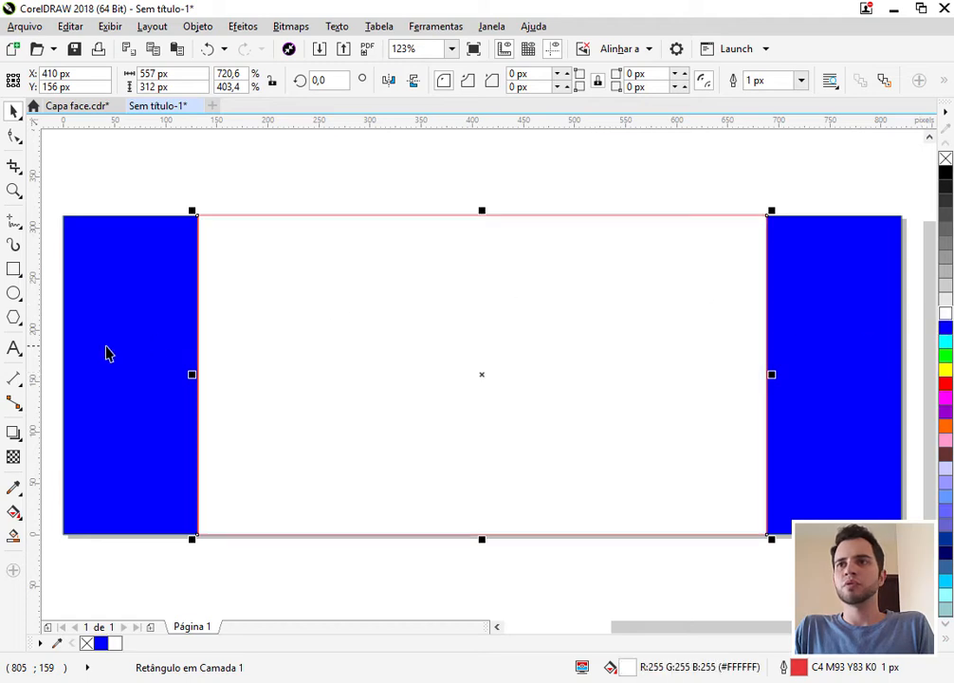
click(135, 300)
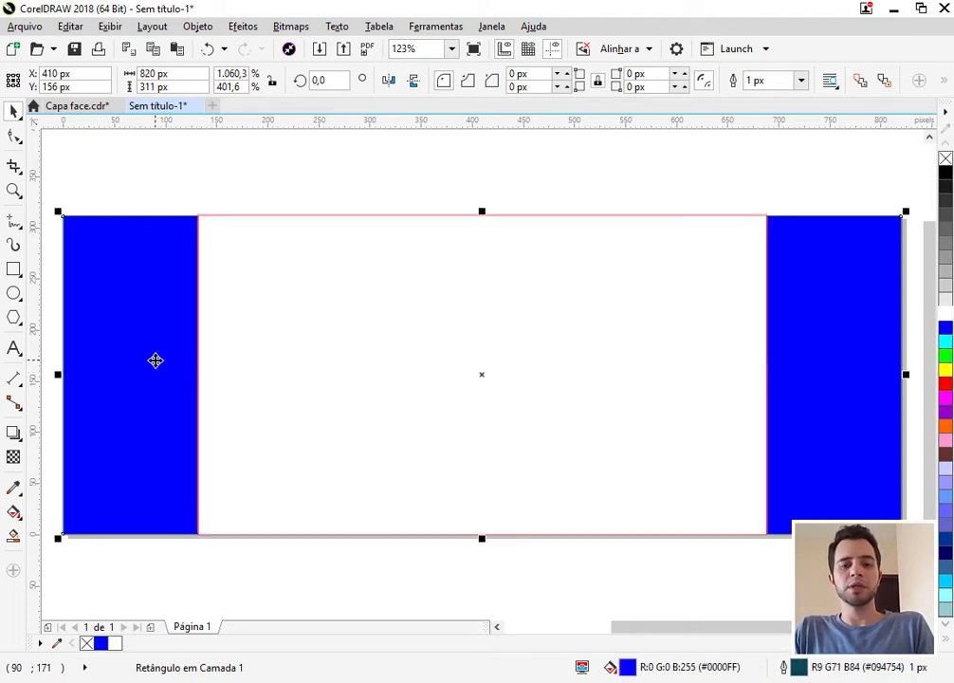
click(338, 374)
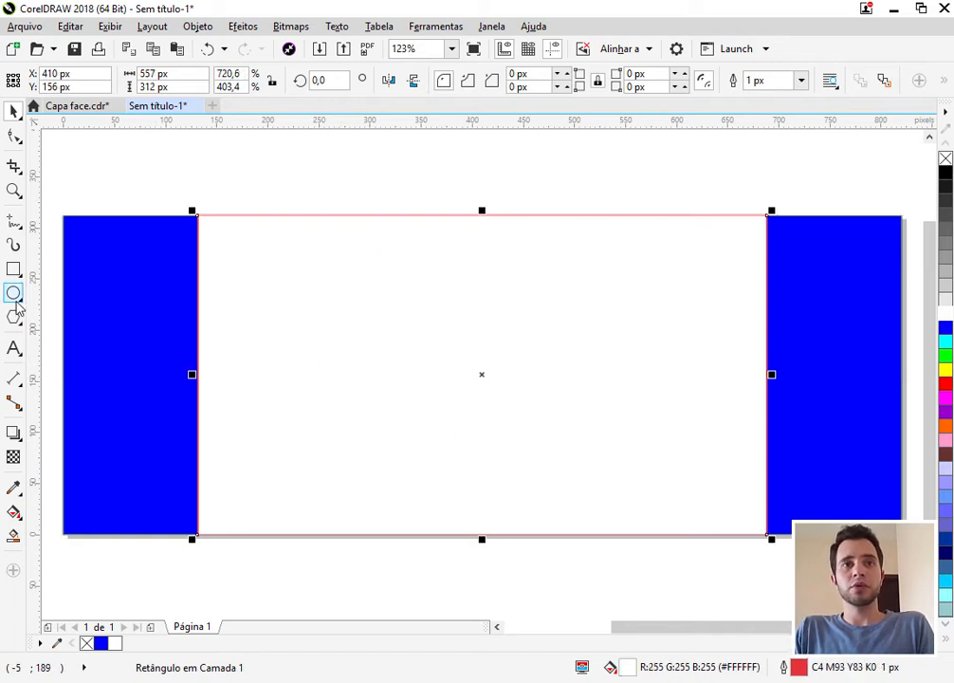
- Place vertical guidelines along both side edges of the white rectangle and delete the white and blue rectangles
drag(36, 287, 198, 291)
drag(41, 247, 768, 329)
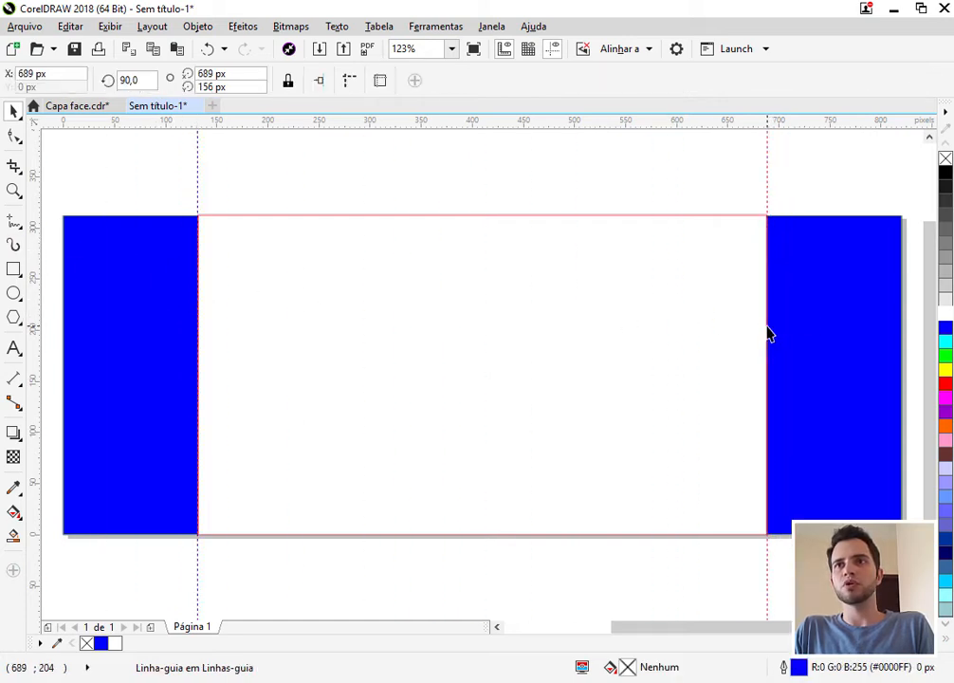
click(326, 274)
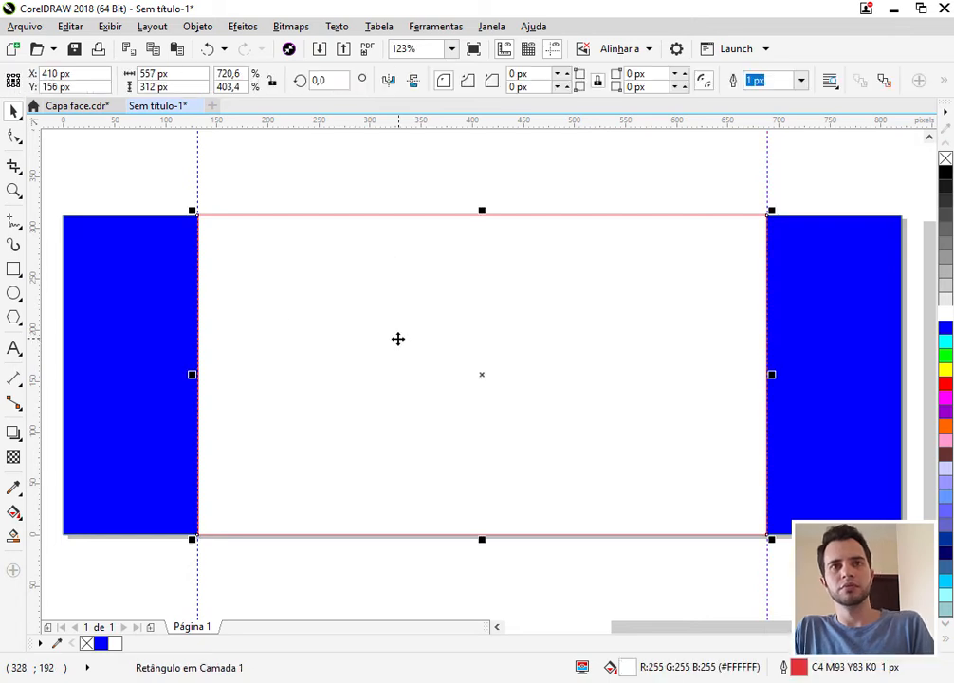
key(Delete)
click(160, 341)
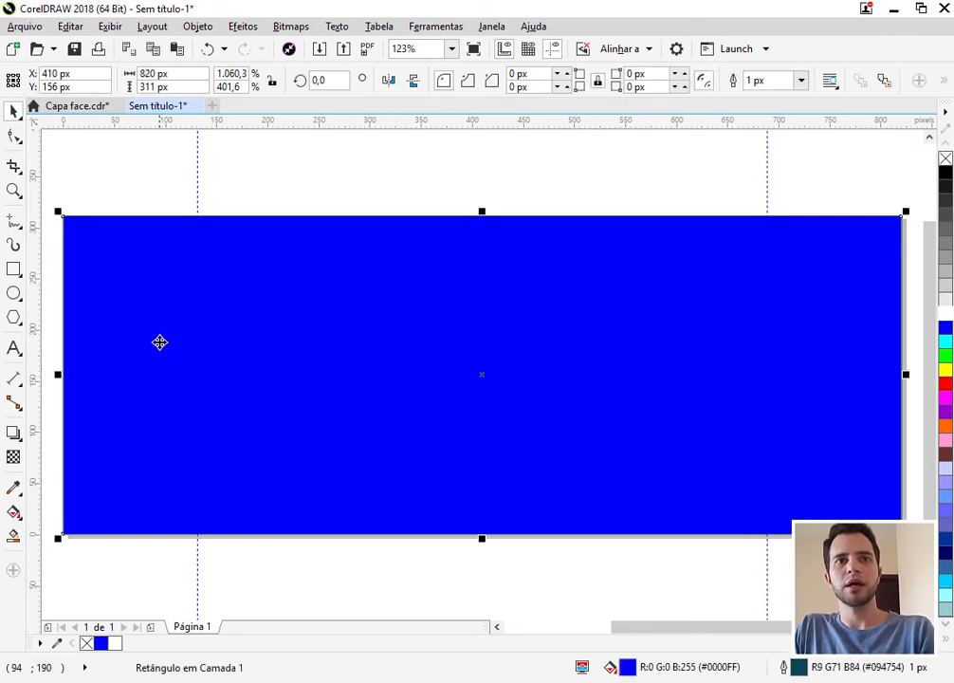
key(Delete)
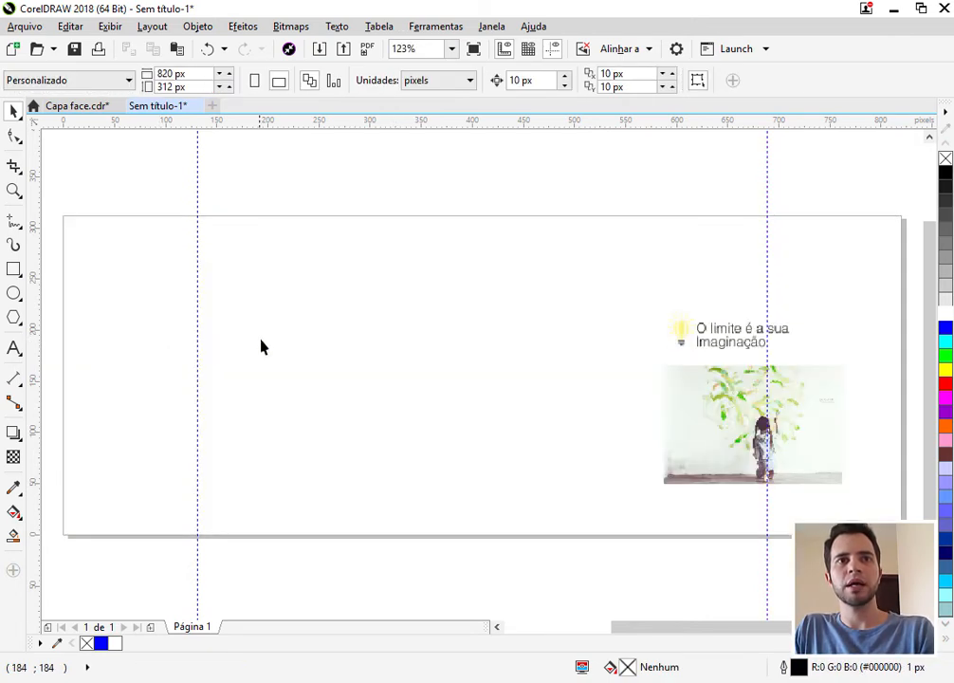
- Create an unfilled 820 x 312 px rectangle matching the page frame
double_click(14, 269)
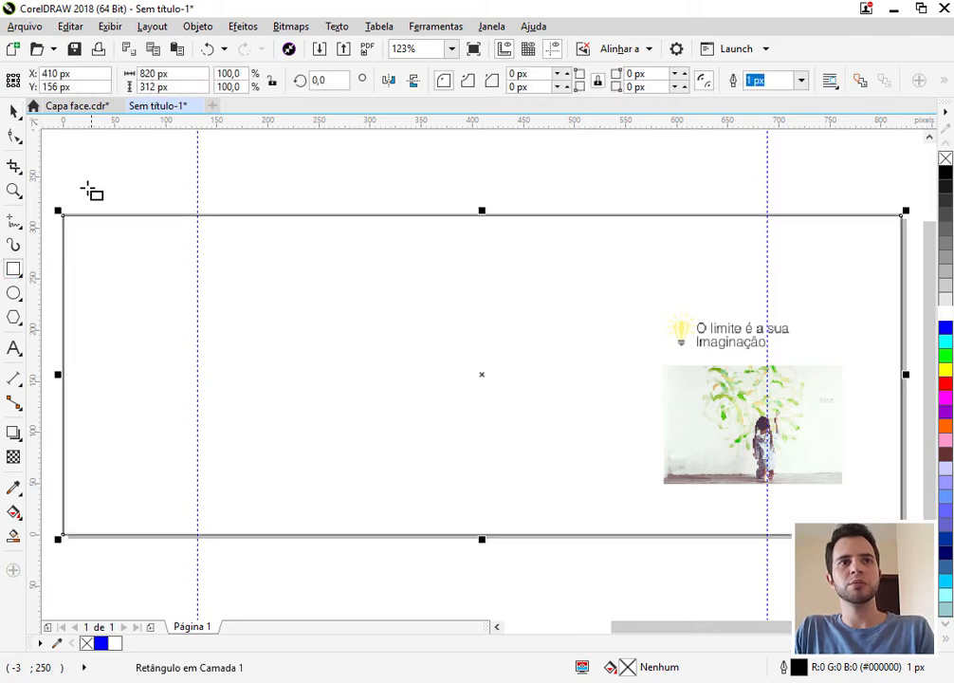
click(11, 106)
click(359, 201)
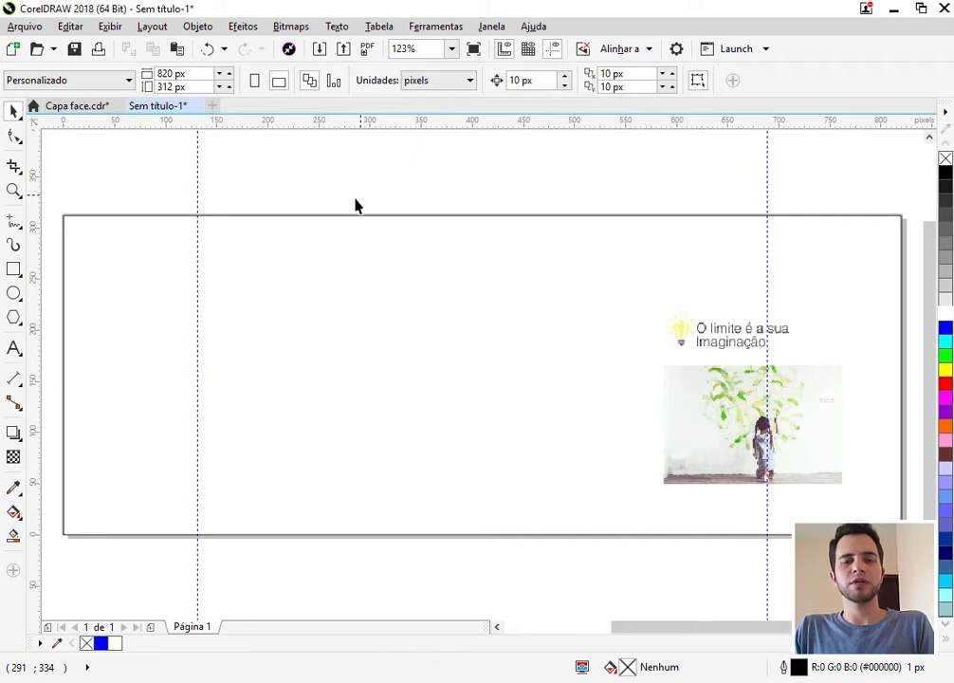
click(196, 205)
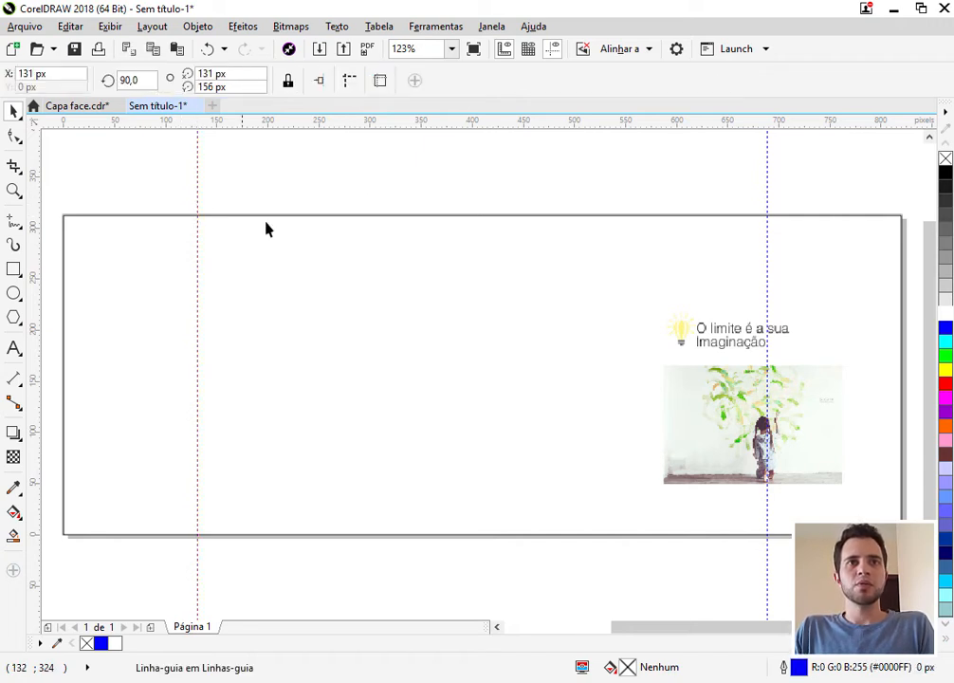
click(767, 203)
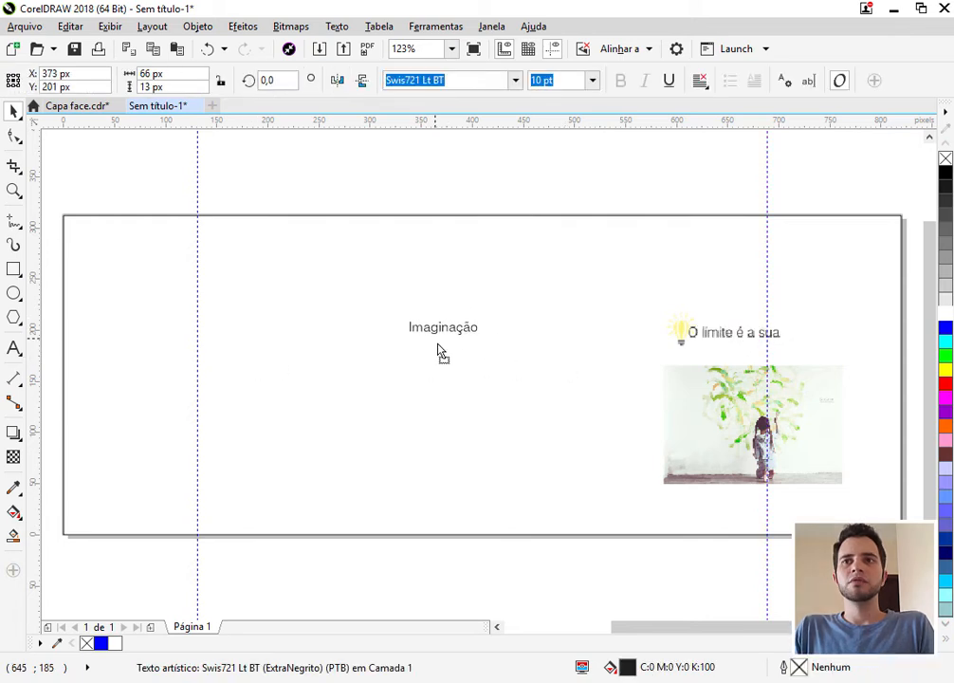
- Scale the word "Imaginação" to about 96 px wide and place it just beneath "O limite é a sua"
drag(438, 344, 330, 369)
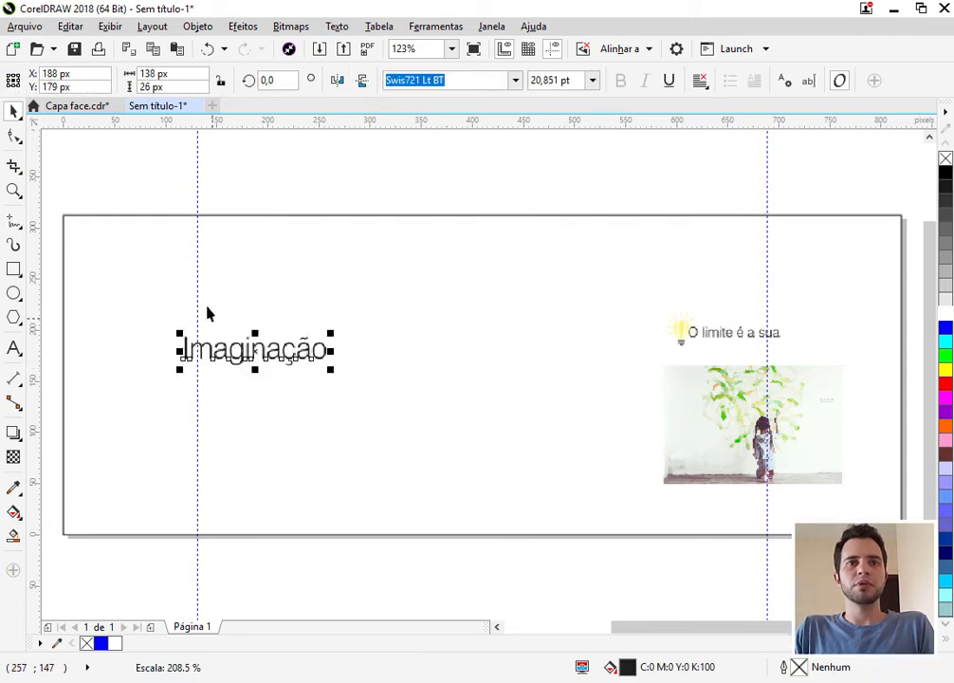
drag(239, 348, 221, 352)
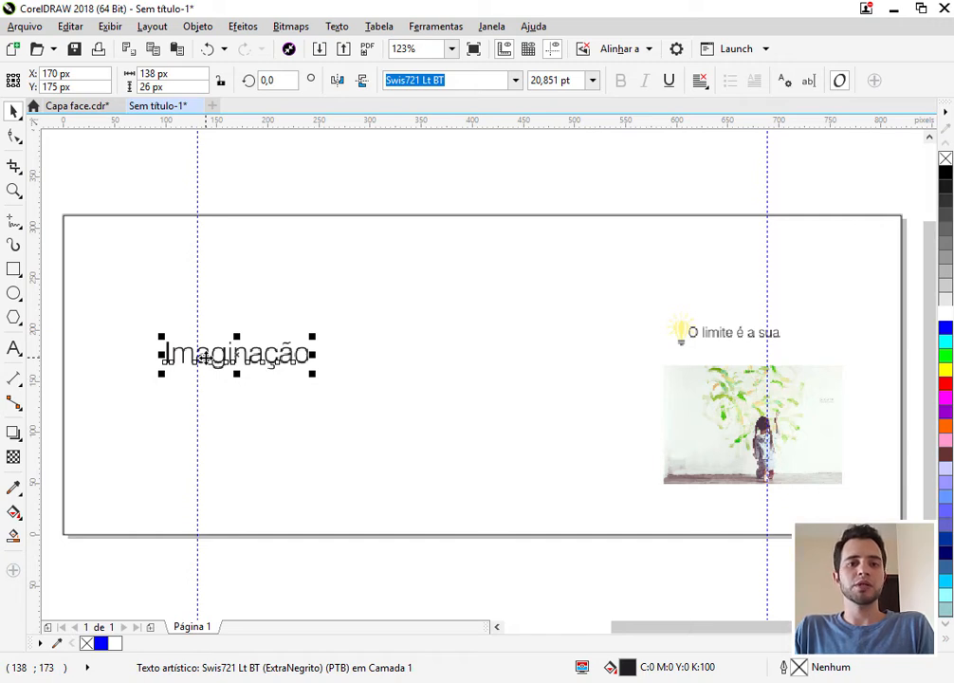
drag(217, 358, 750, 362)
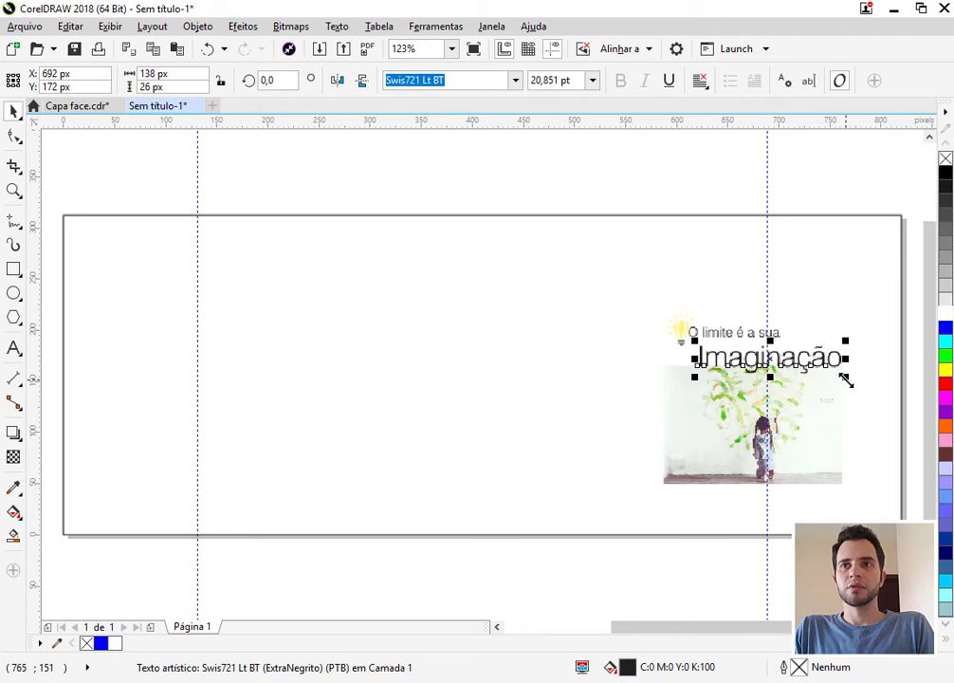
drag(847, 378, 800, 372)
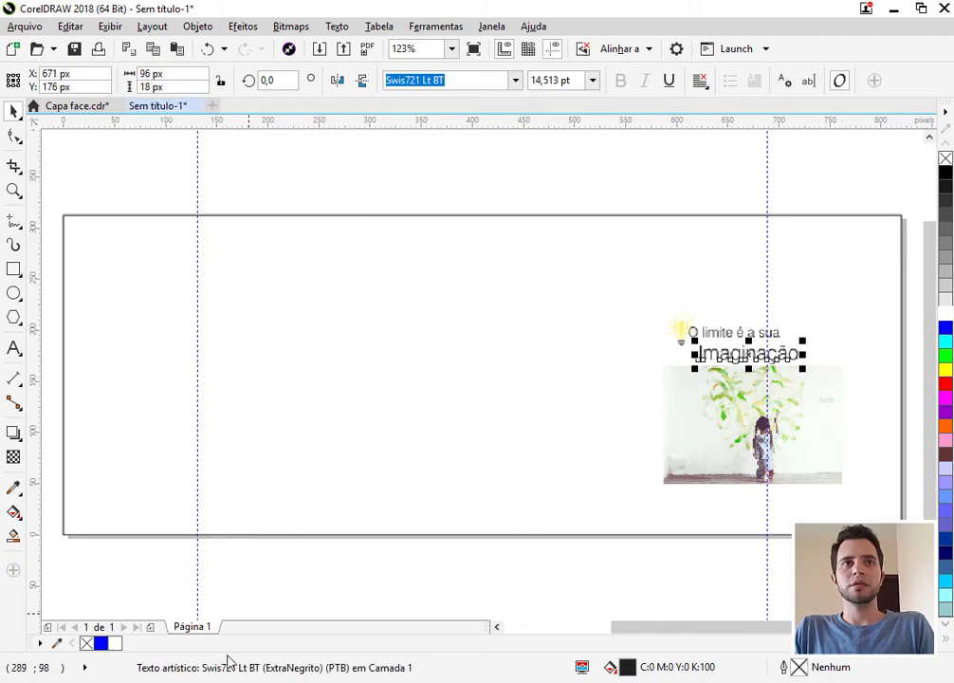
- Examine the Print Scr key in the keyboard illustration on page 3 of Capa face.cdr
click(80, 105)
scroll(383, 344, down, 2)
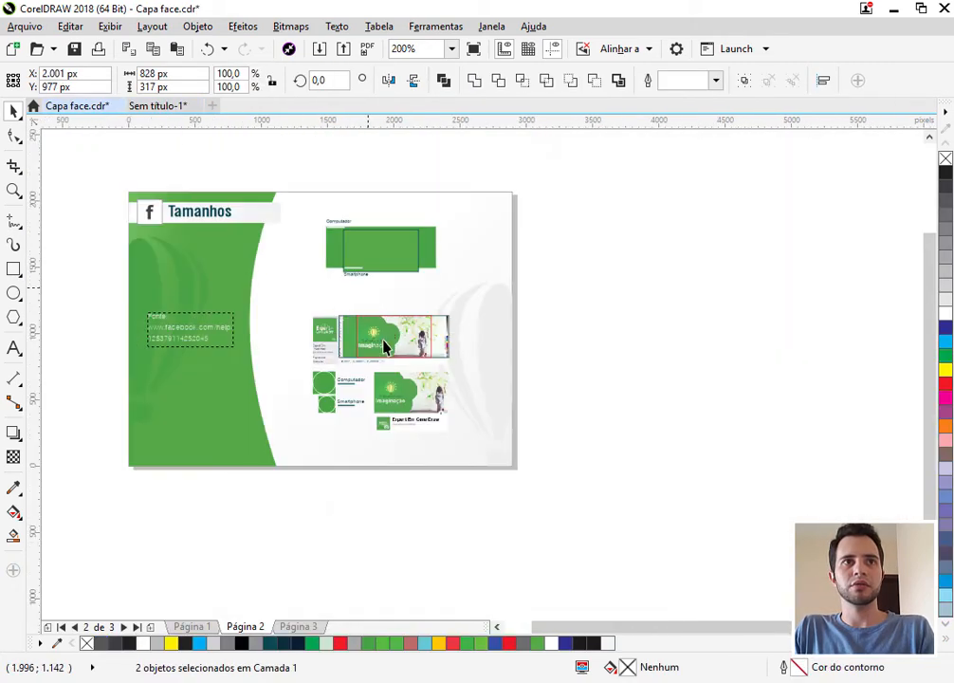
click(295, 626)
key(z)
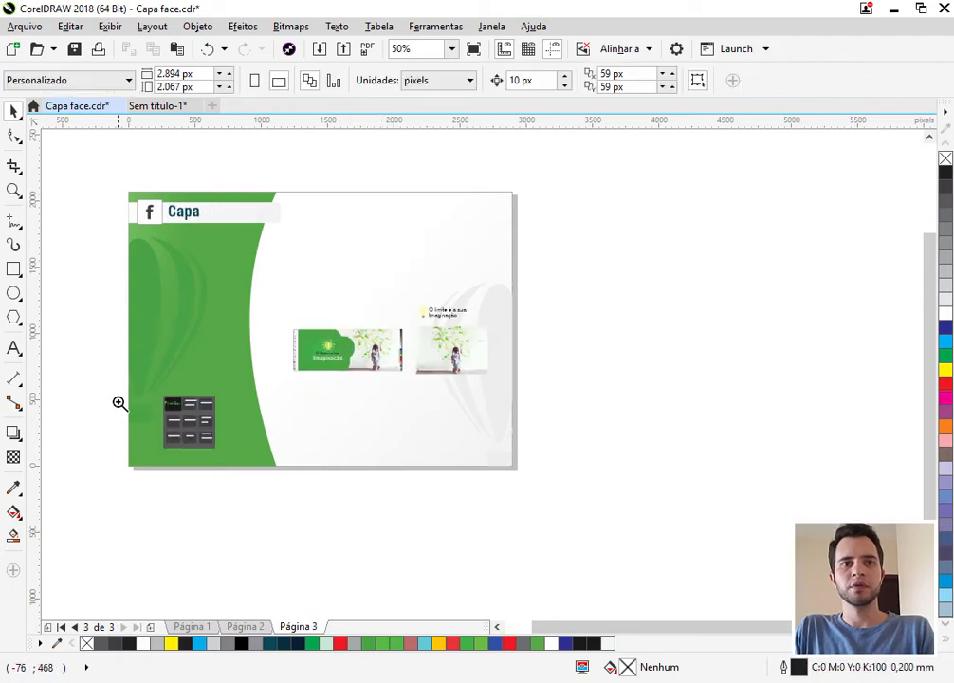
drag(142, 375, 235, 464)
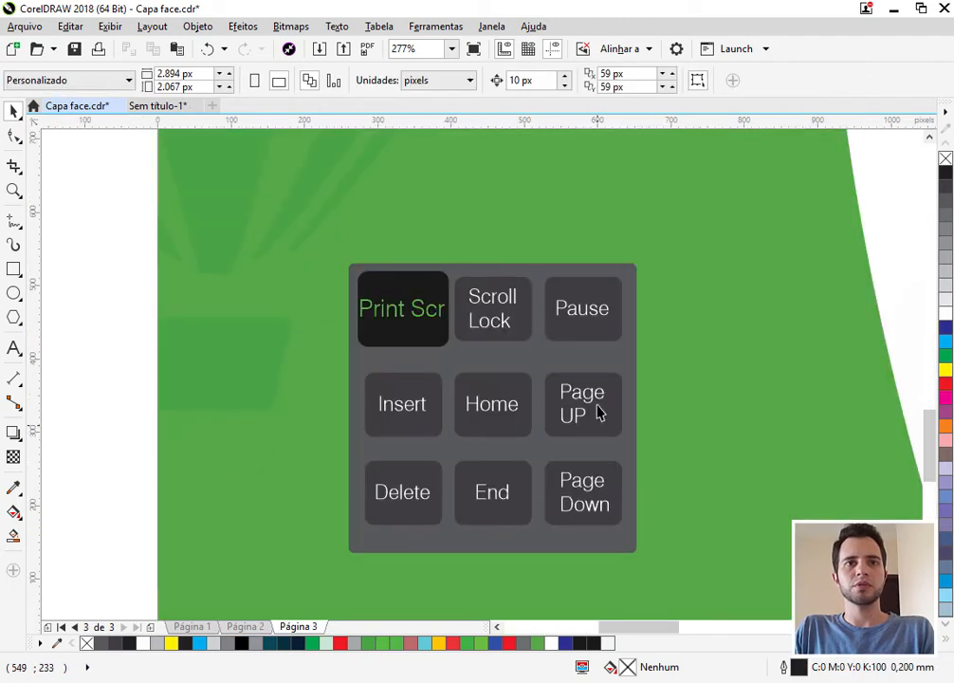
click(418, 308)
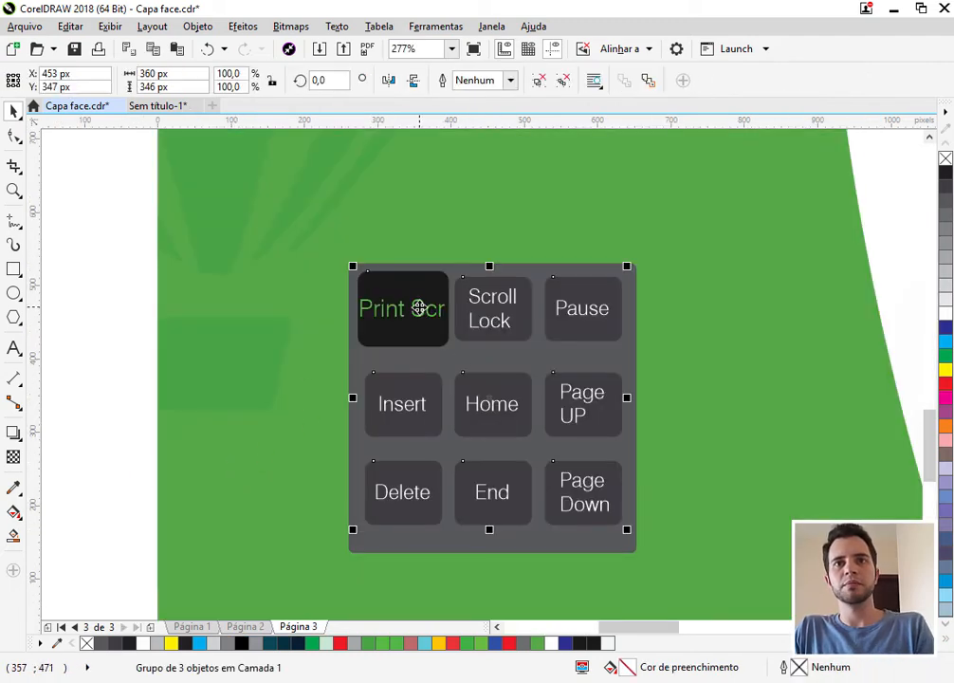
click(96, 340)
key(F3)
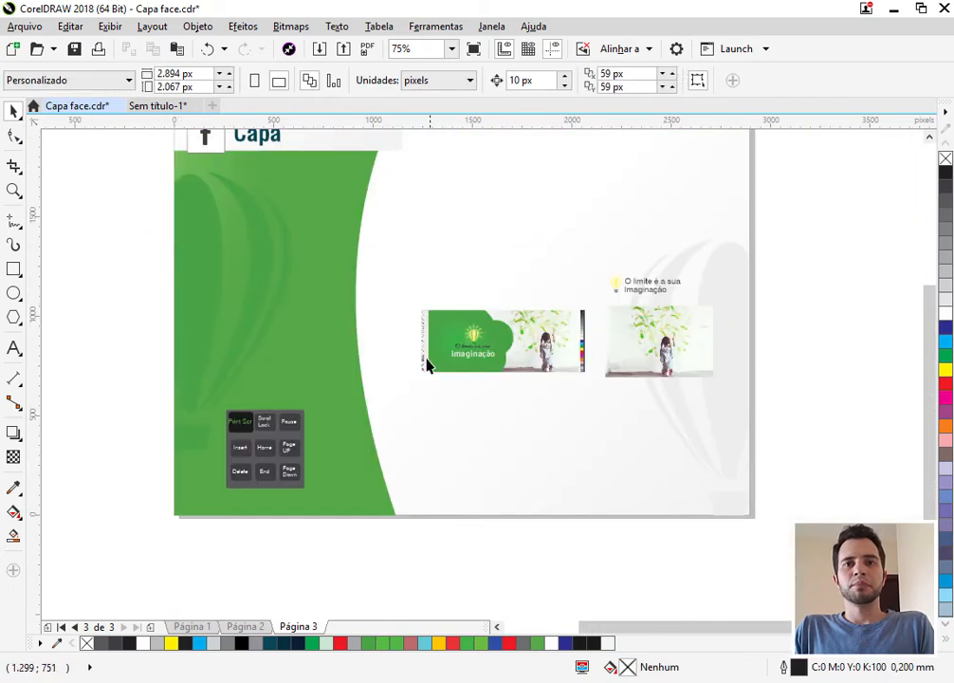
- Compare the finished cover example, framed by interface tools and palette, with the Print Scr key illustration
scroll(427, 365, up, 4)
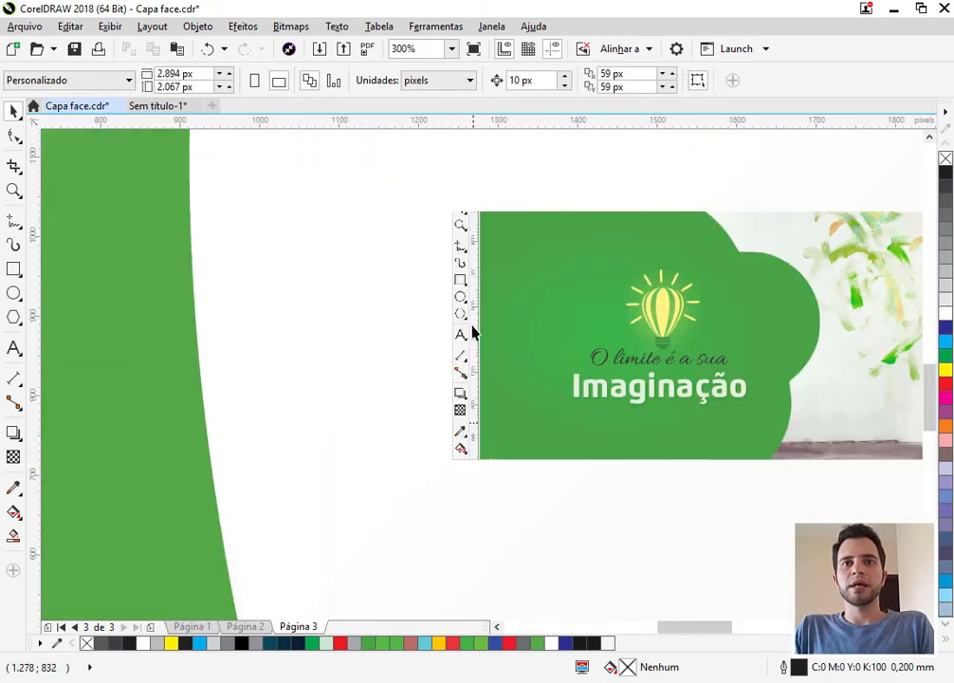
scroll(446, 304, down, 2)
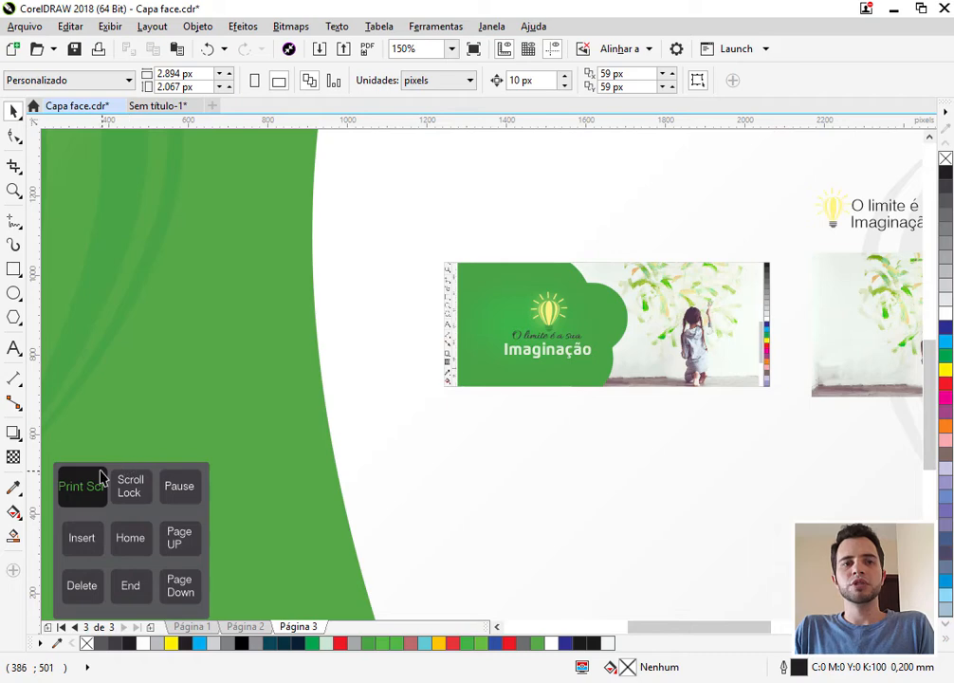
scroll(63, 503, up, 2)
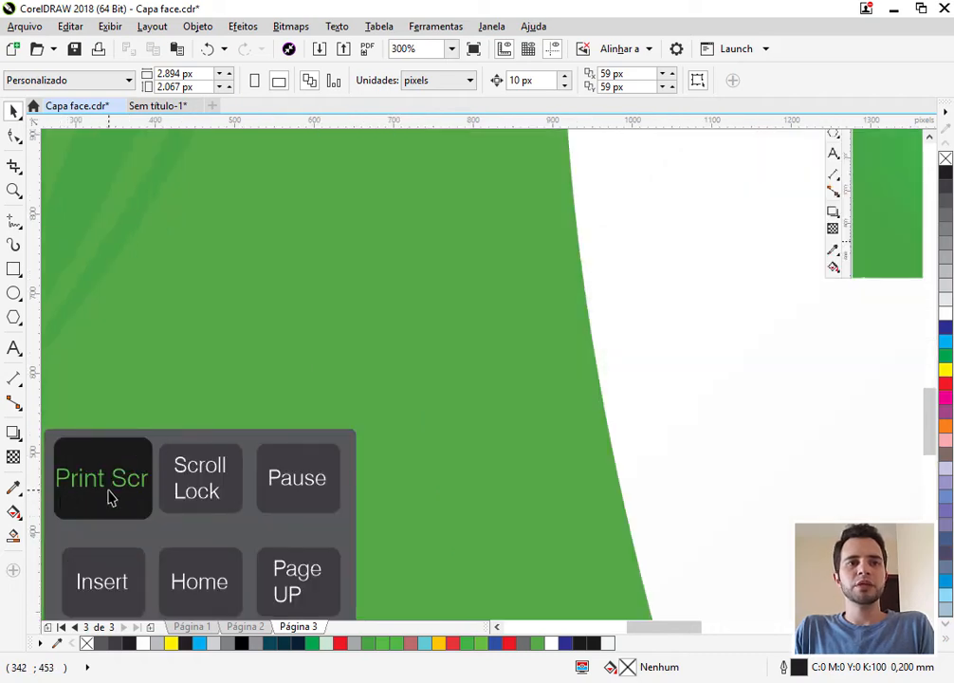
scroll(110, 498, down, 2)
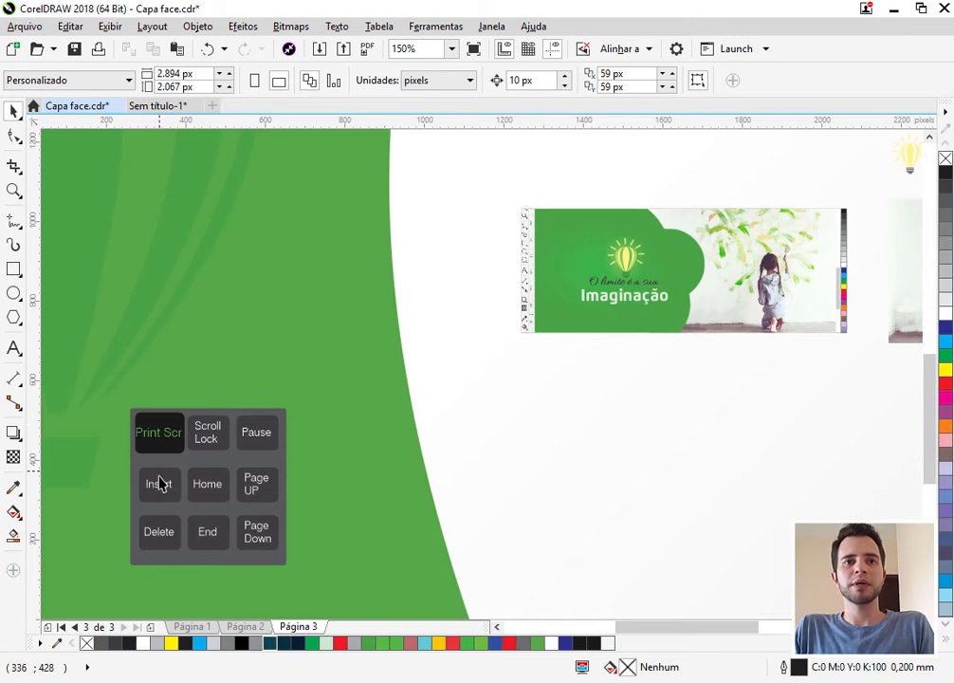
click(215, 494)
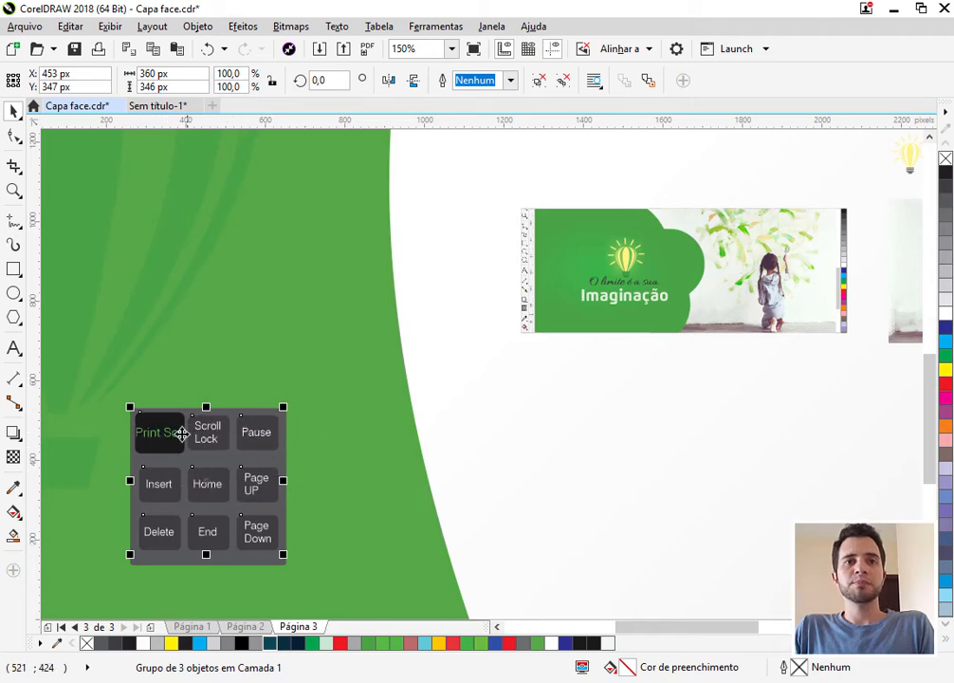
click(553, 450)
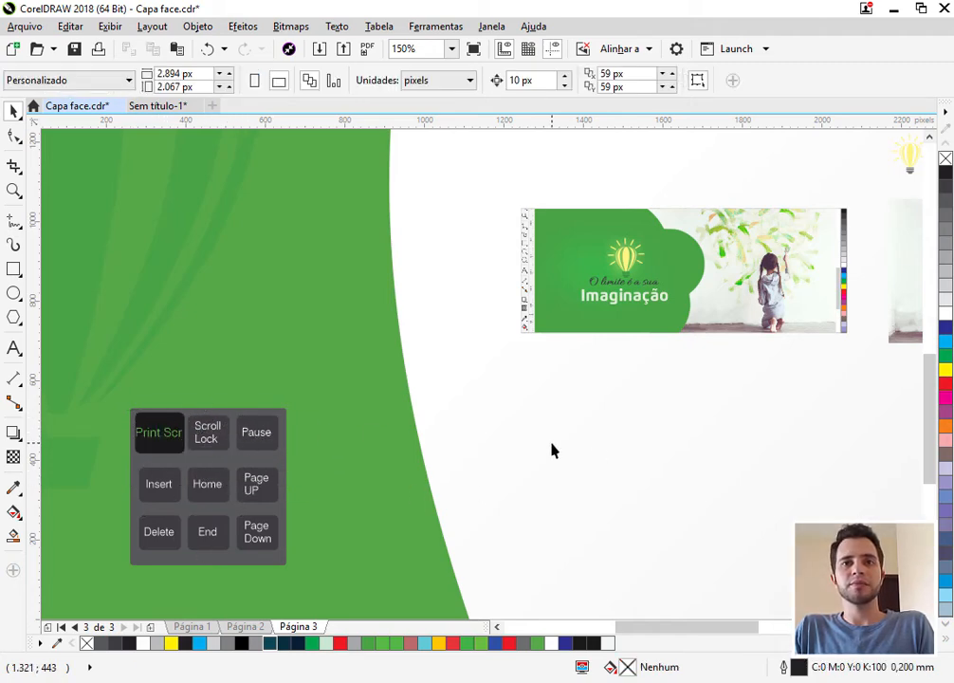
scroll(403, 411, down, 1)
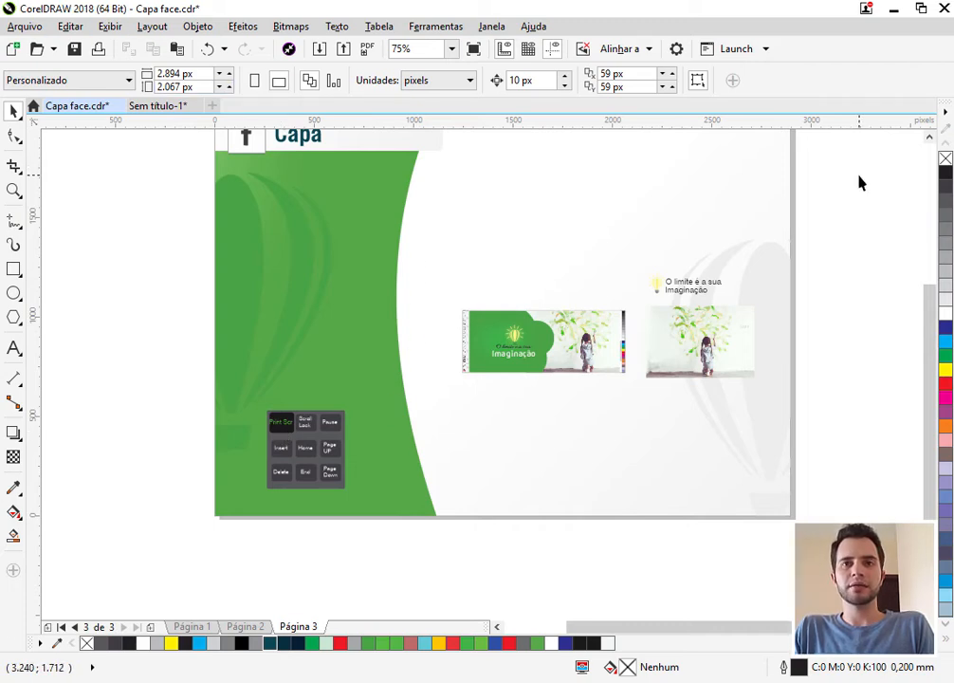
- Copy the finished cover group from Capa face.cdr and paste it onto a new second page of the untitled document
click(554, 352)
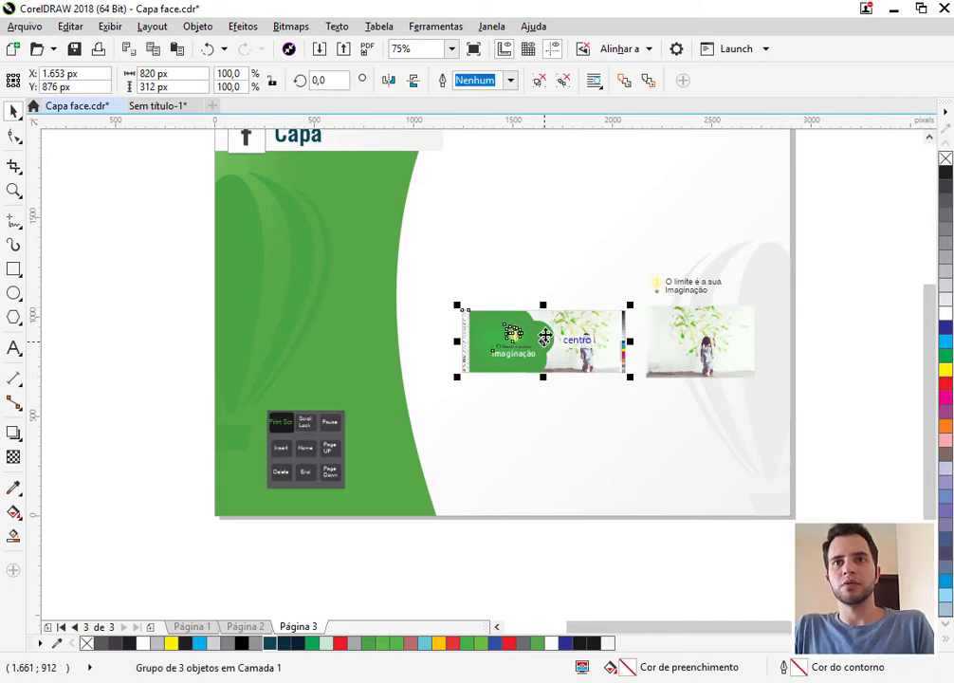
click(160, 107)
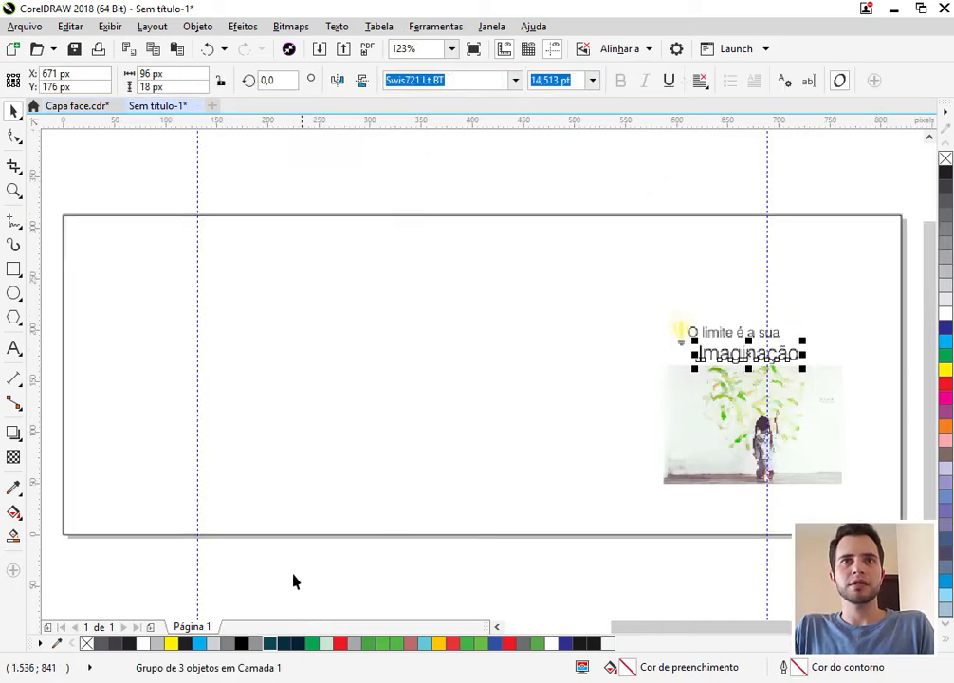
click(150, 627)
key(ctrl+v)
- Centre the pasted cover group on the page and enlarge it to fill the 820 x 312 px page
scroll(511, 323, down, 1)
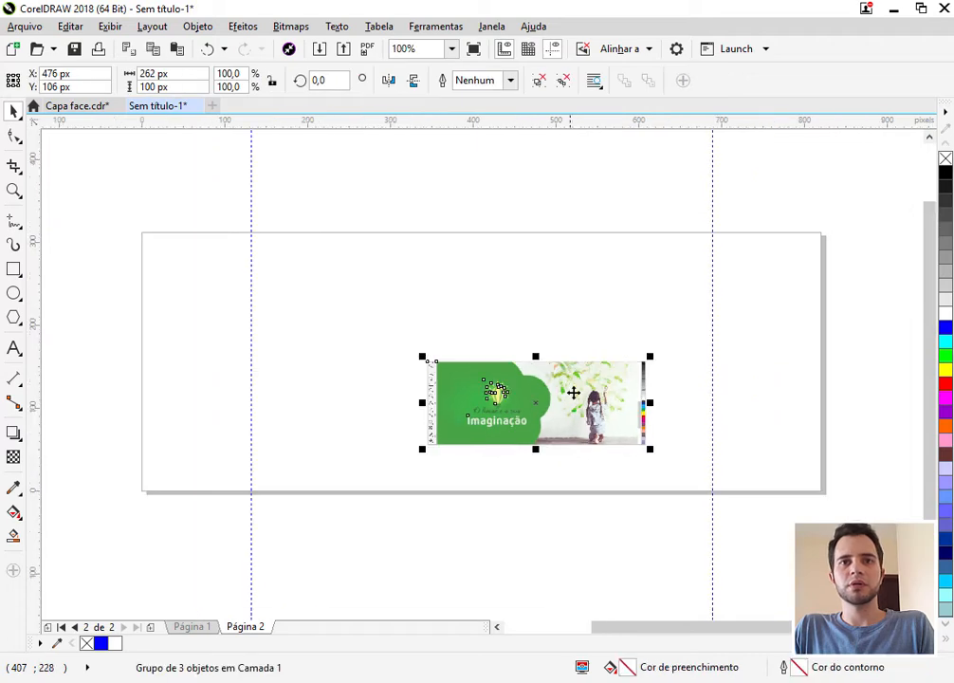
drag(649, 448, 835, 560)
key(p)
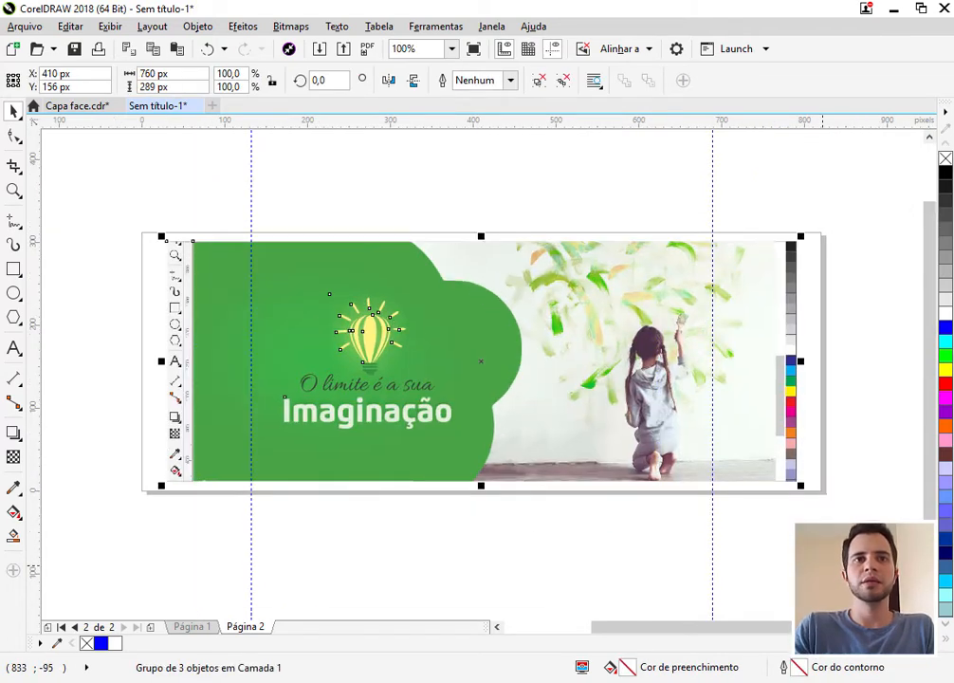
drag(800, 486, 824, 510)
click(318, 591)
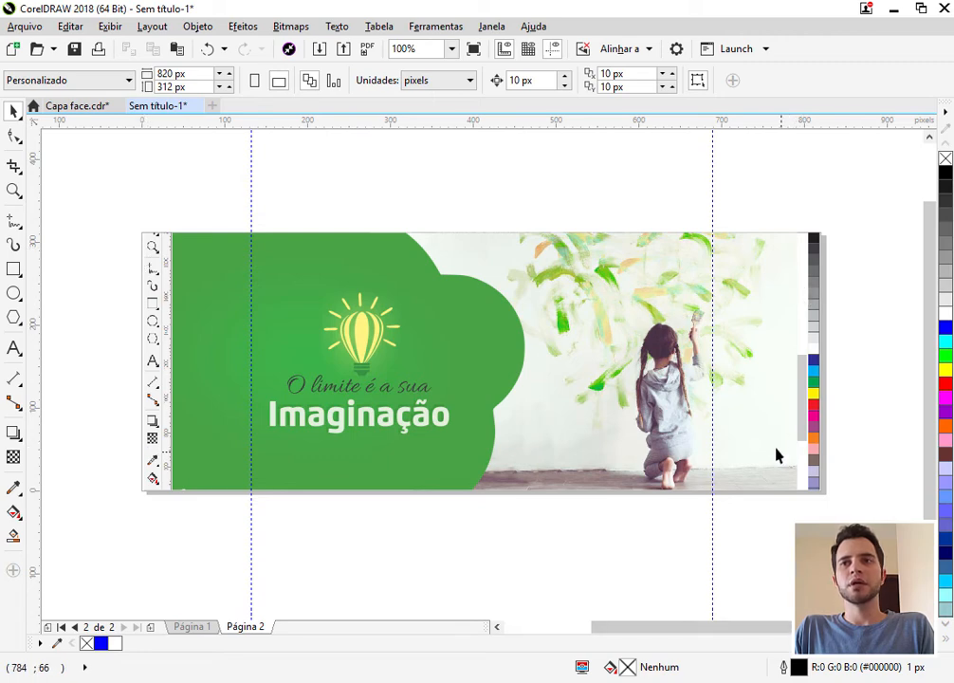
- Capture the screen with page 1 displayed and paste the screenshot onto that page
click(195, 627)
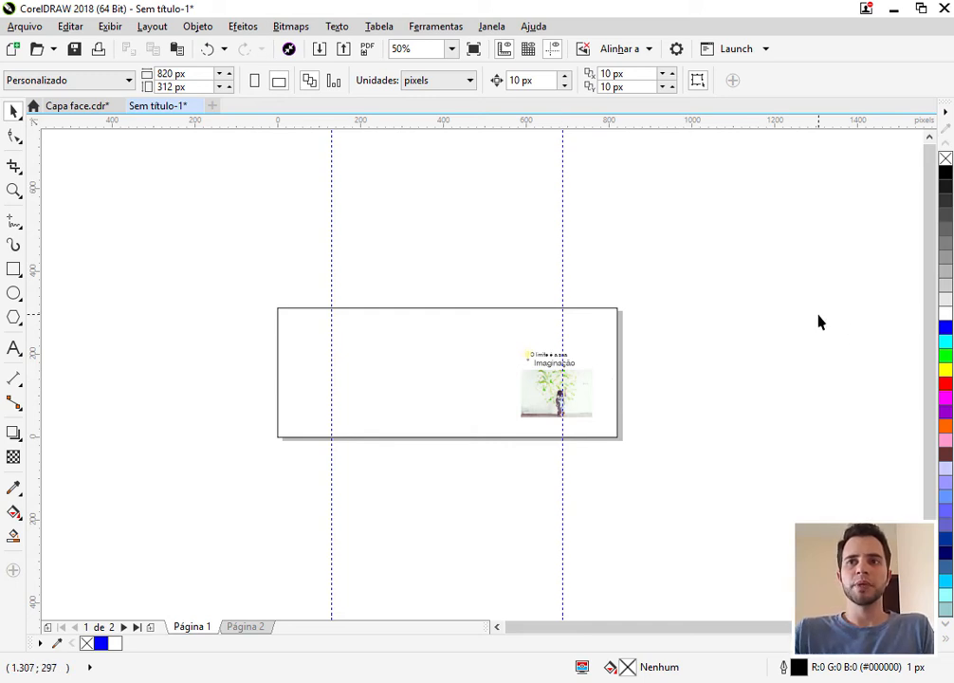
key(ctrl+v)
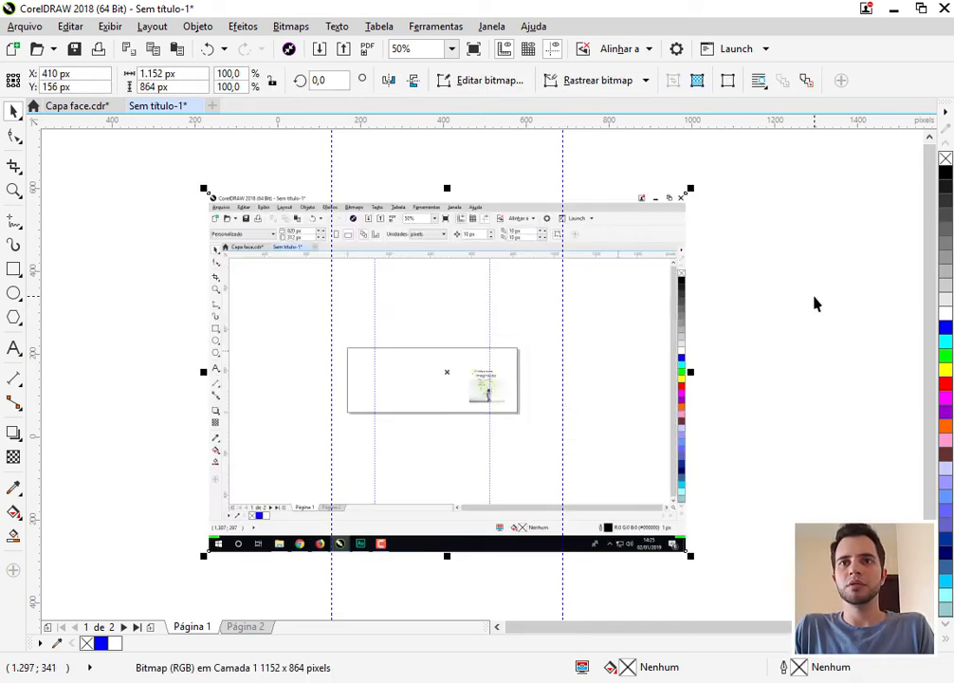
key(ctrl+v)
scroll(226, 322, up, 2)
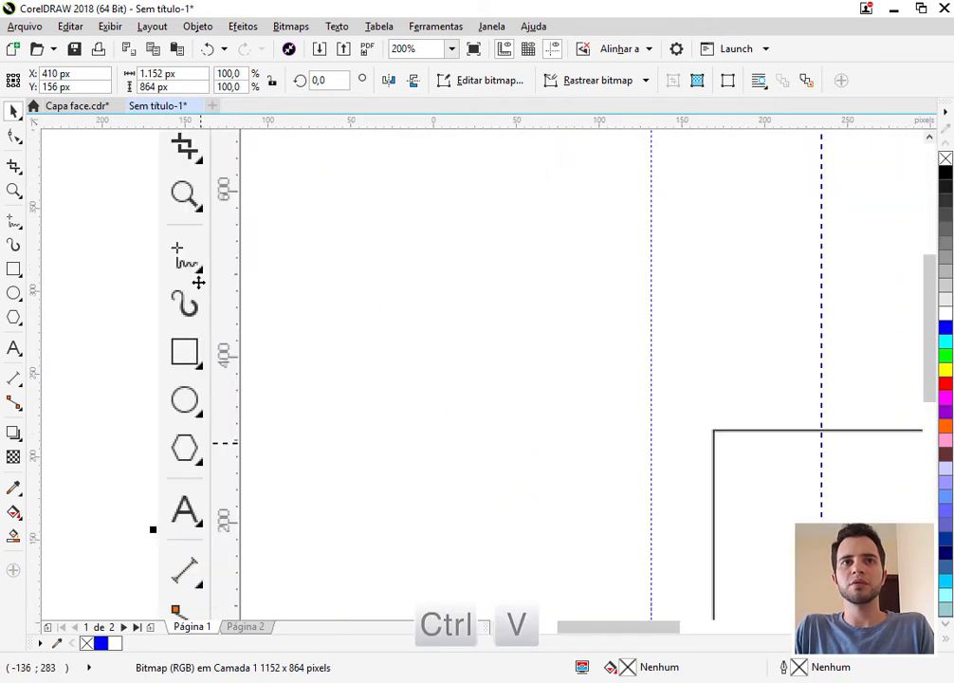
scroll(270, 338, down, 1)
scroll(285, 265, down, 1)
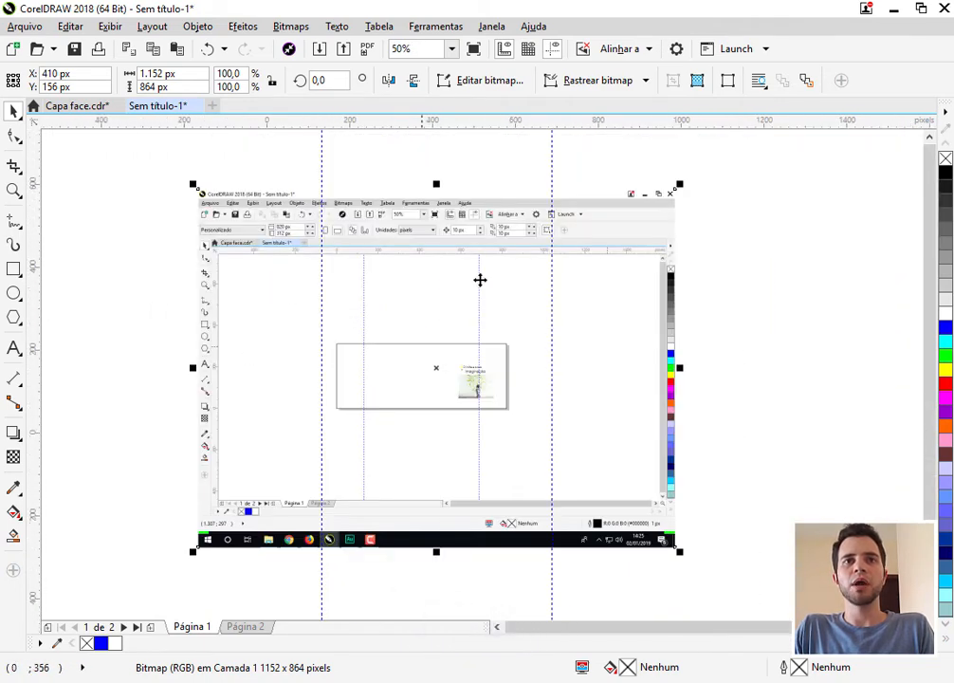
scroll(685, 339, up, 2)
scroll(611, 342, down, 2)
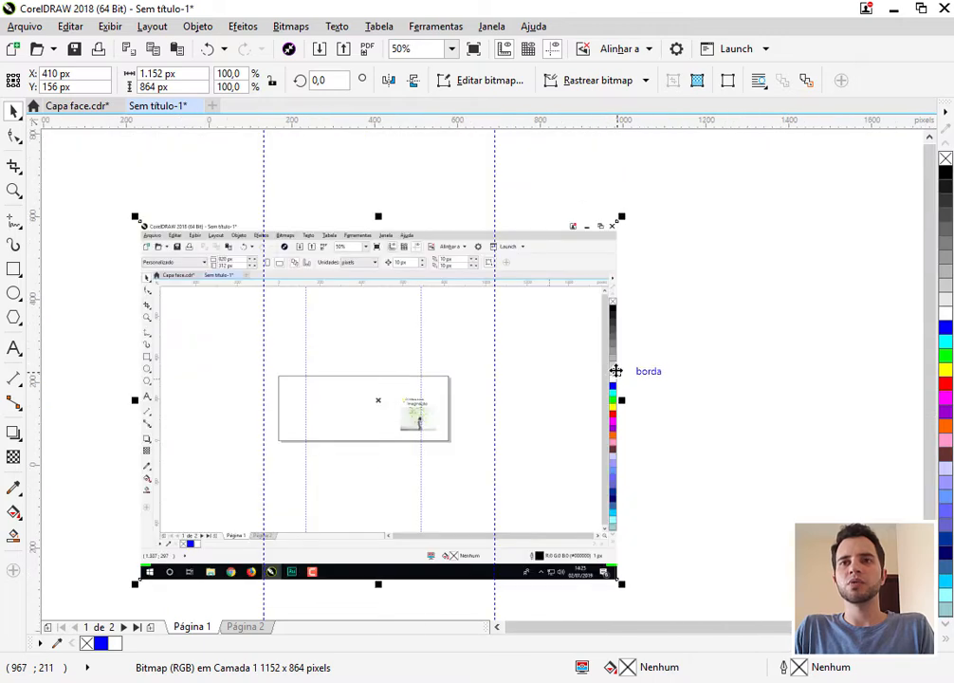
- Shrink the pasted screenshot about the page centre to about 374 x 280 px
click(15, 138)
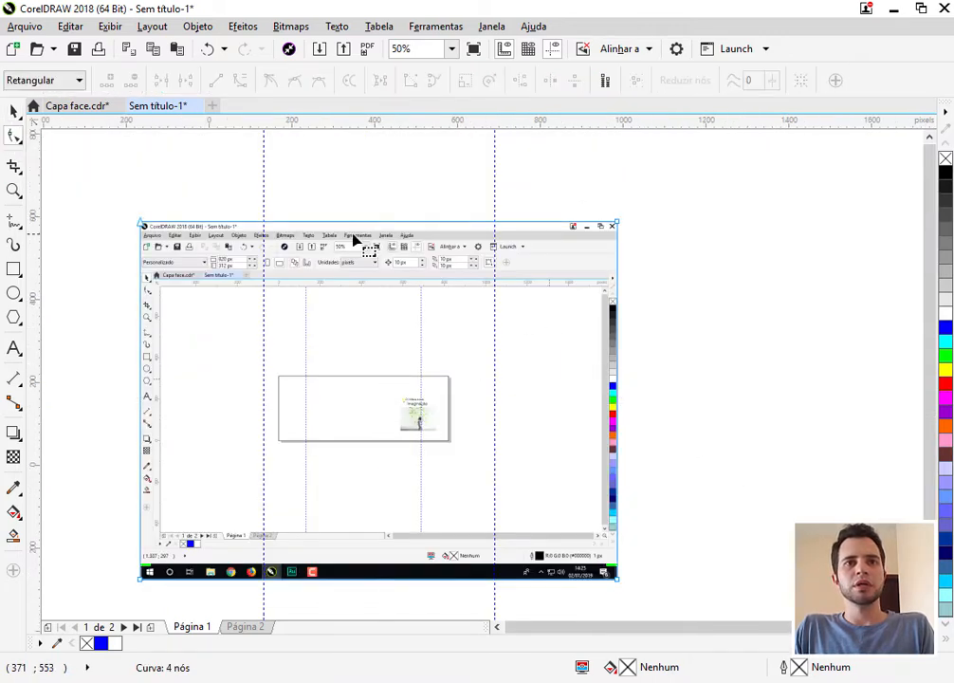
key(space)
drag(621, 584, 462, 474)
click(664, 455)
key(shift+F4)
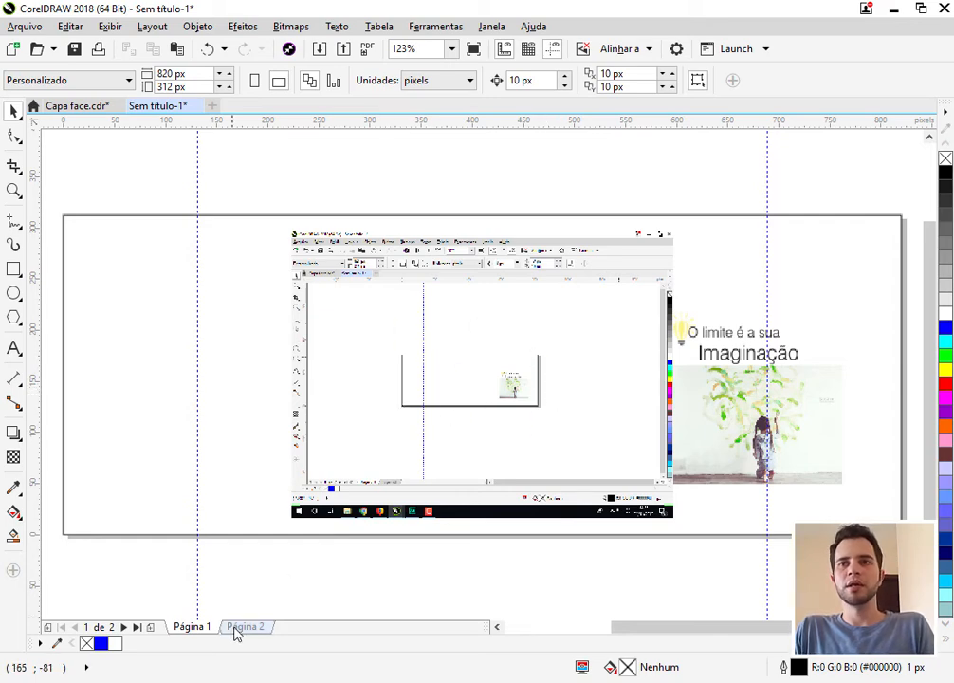
- Compare page 1 with the finished cover on page 2, and examine the screenshot's pixelated tools and colour palette up close
click(237, 627)
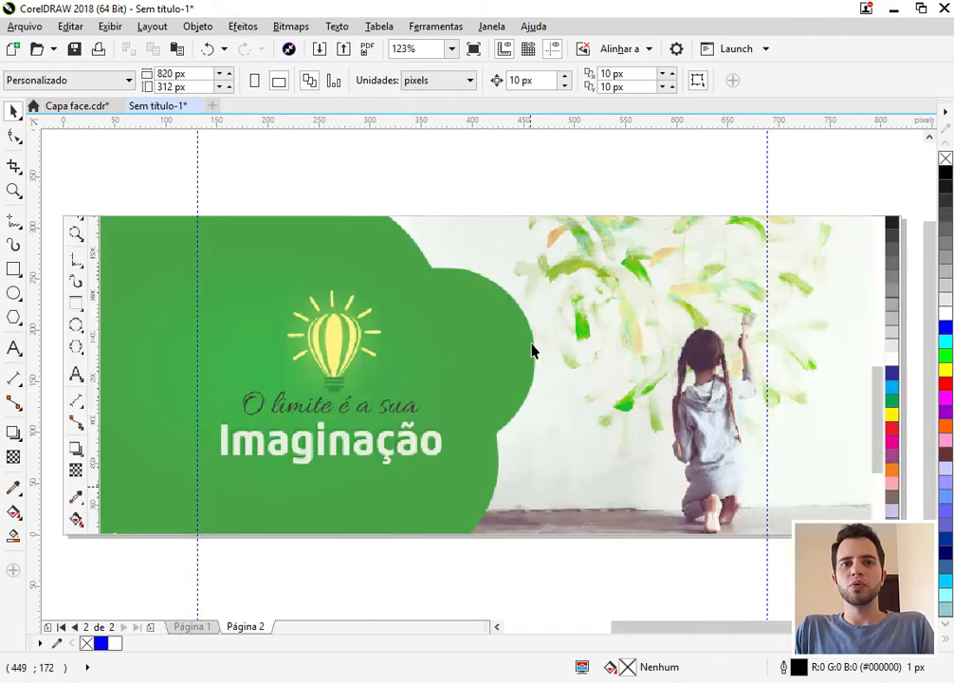
click(192, 628)
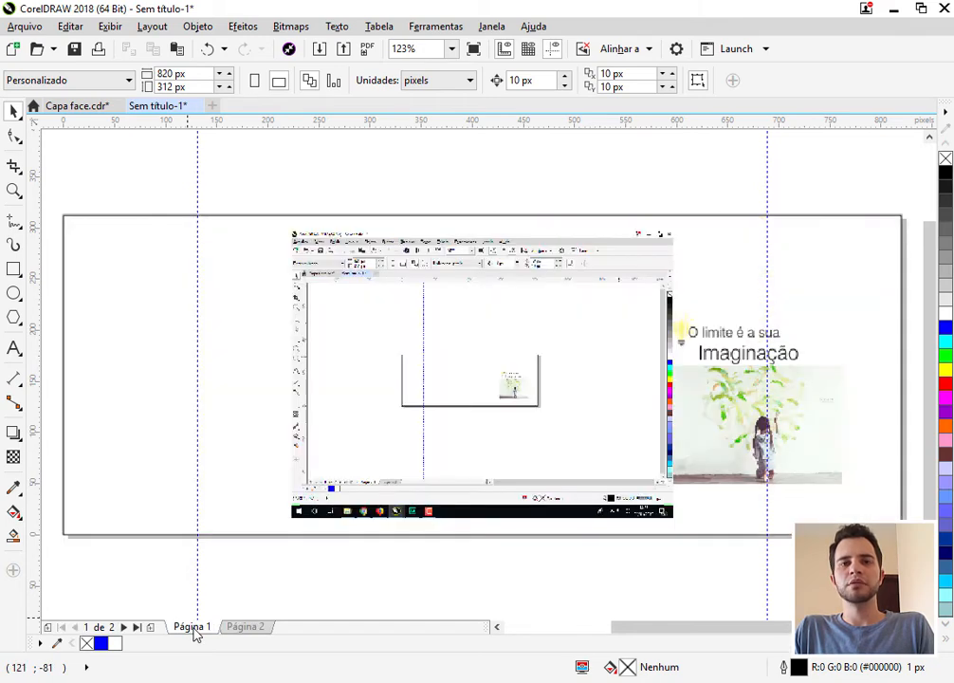
scroll(311, 358, up, 5)
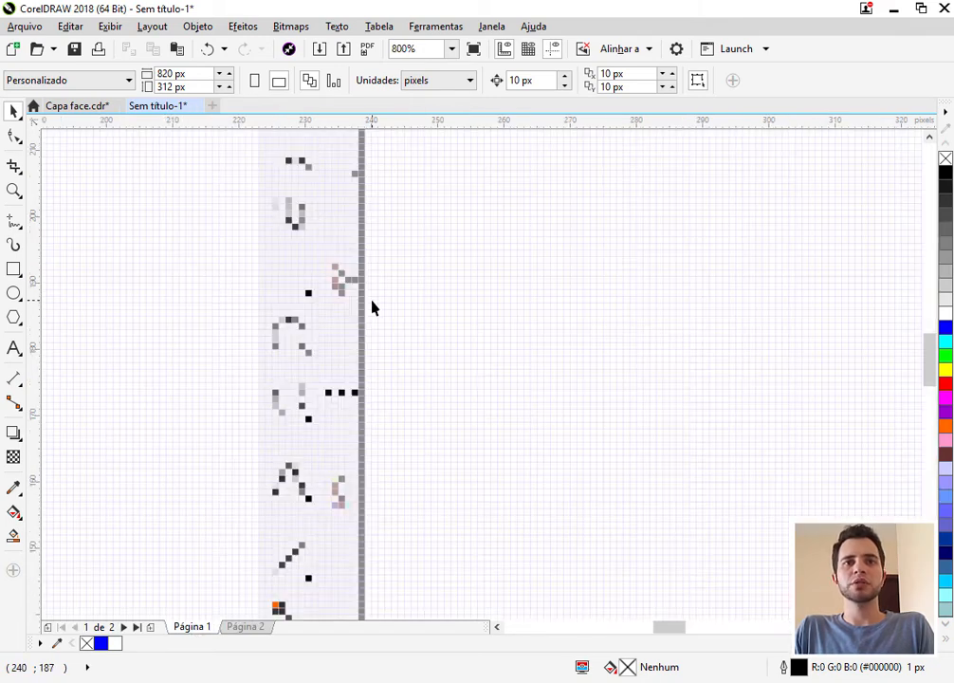
scroll(301, 313, down, 5)
scroll(552, 353, up, 5)
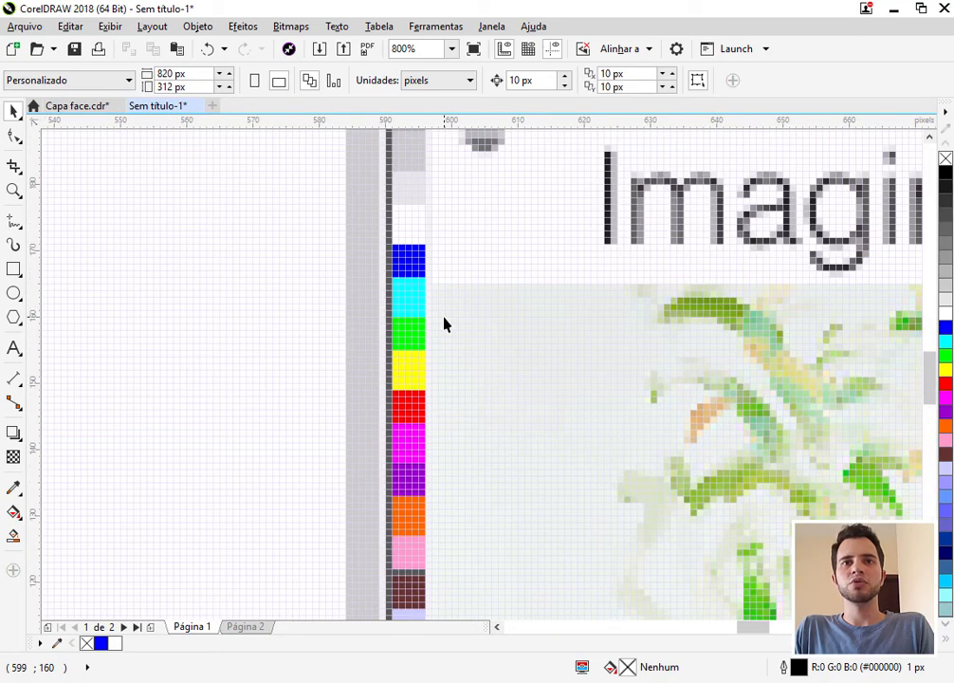
scroll(443, 324, down, 2)
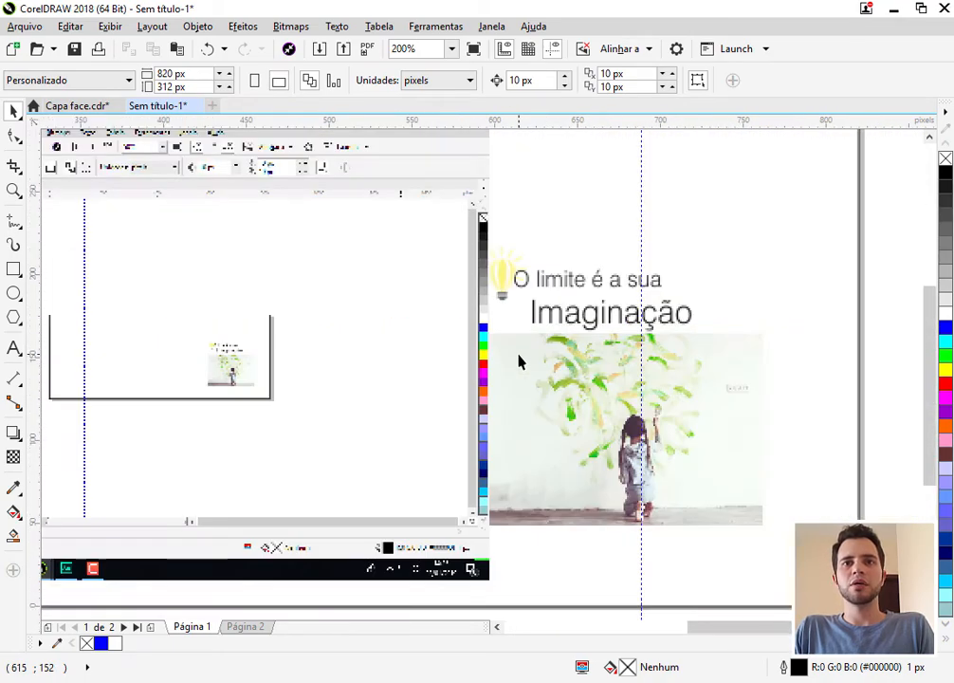
scroll(519, 361, down, 1)
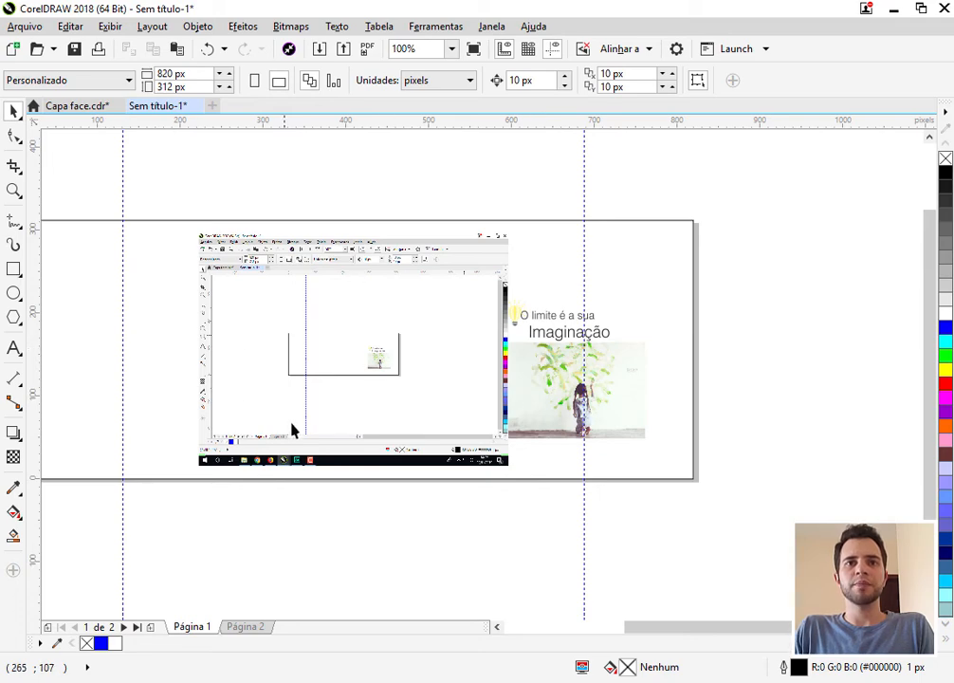
scroll(290, 348, up, 3)
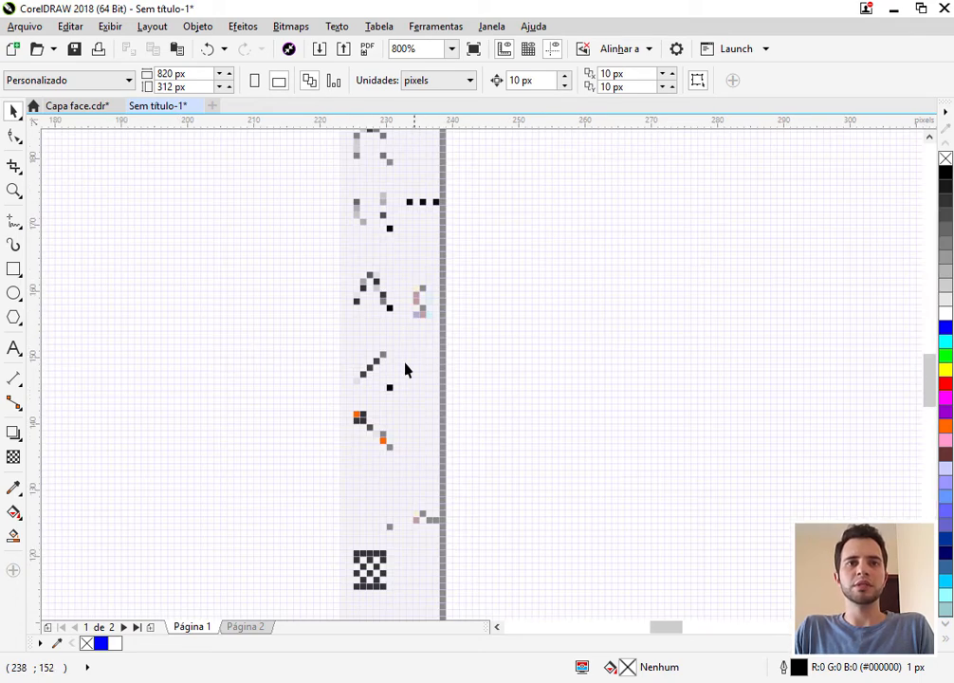
scroll(406, 370, down, 2)
scroll(411, 405, up, 2)
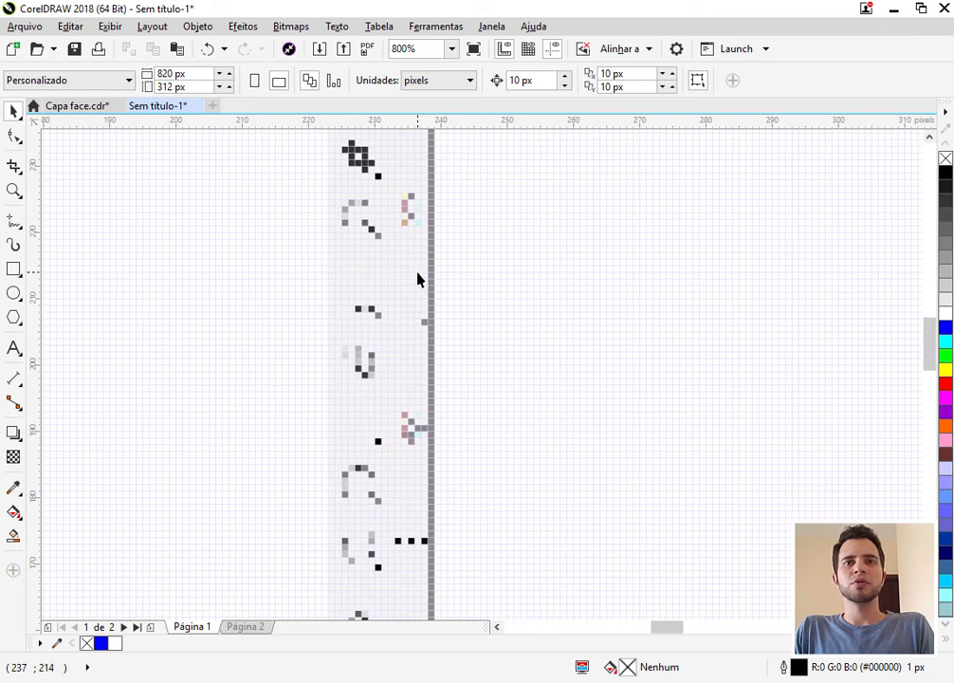
scroll(386, 292, up, 3)
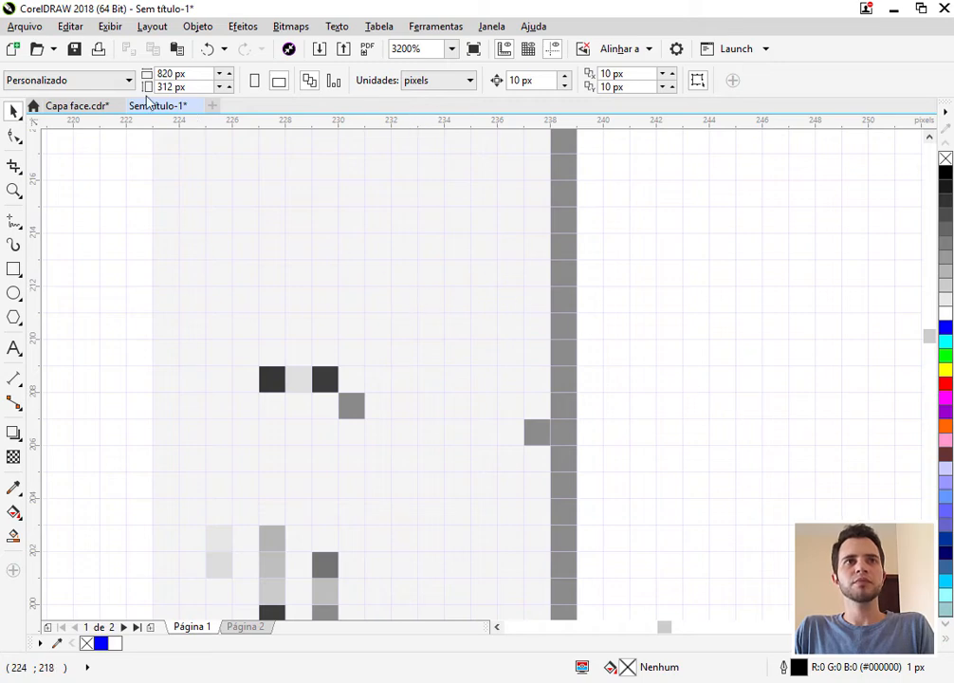
- Set the display mode to Enhanced (Aperfeiçoado) so the screenshot is shown in finer detail
click(110, 27)
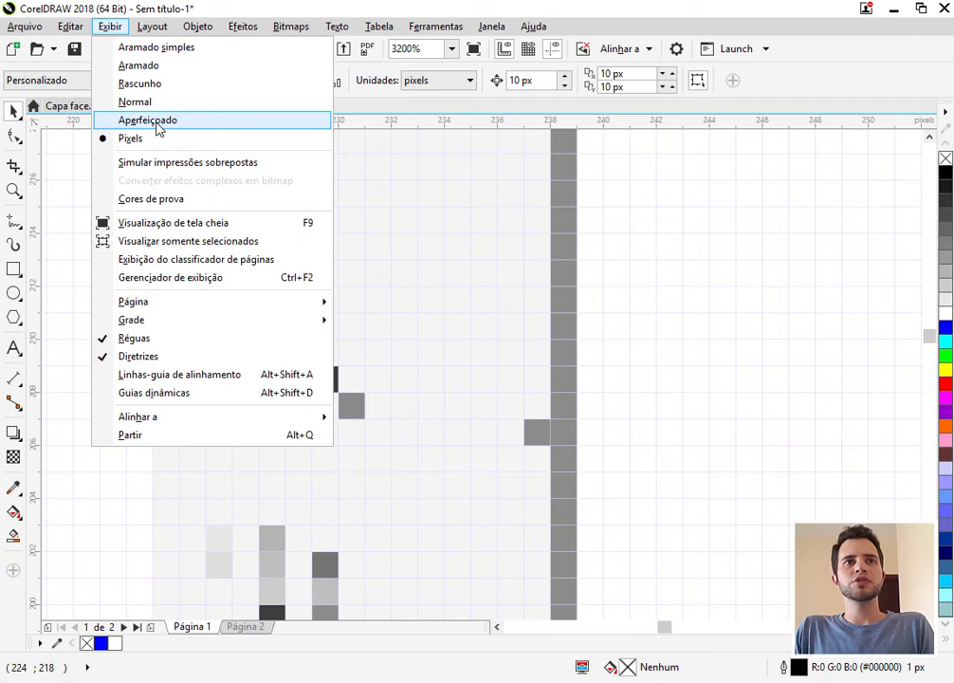
click(158, 128)
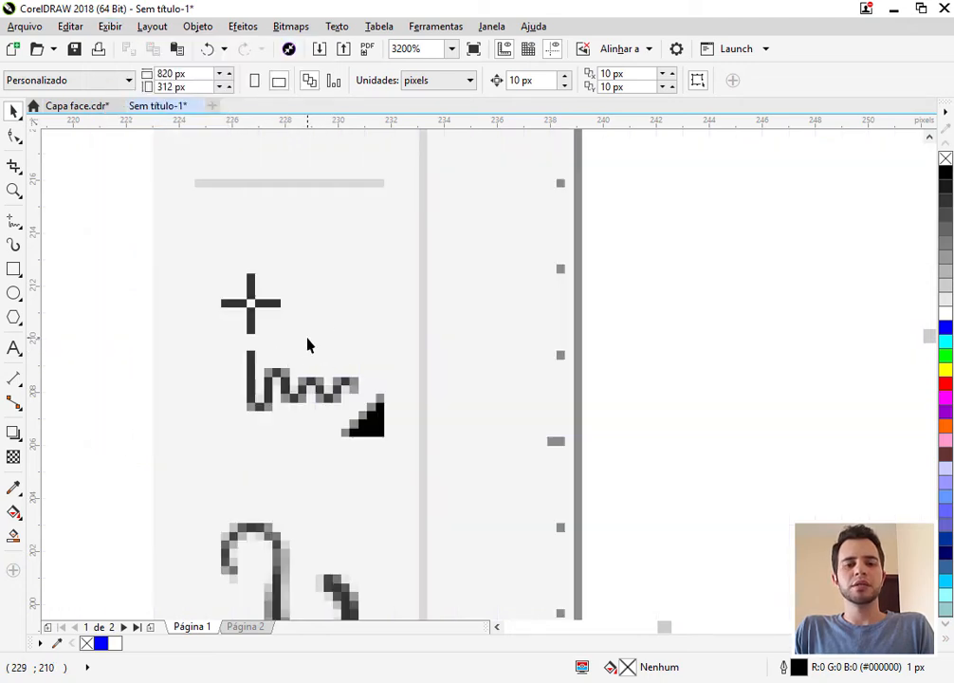
scroll(307, 344, down, 8)
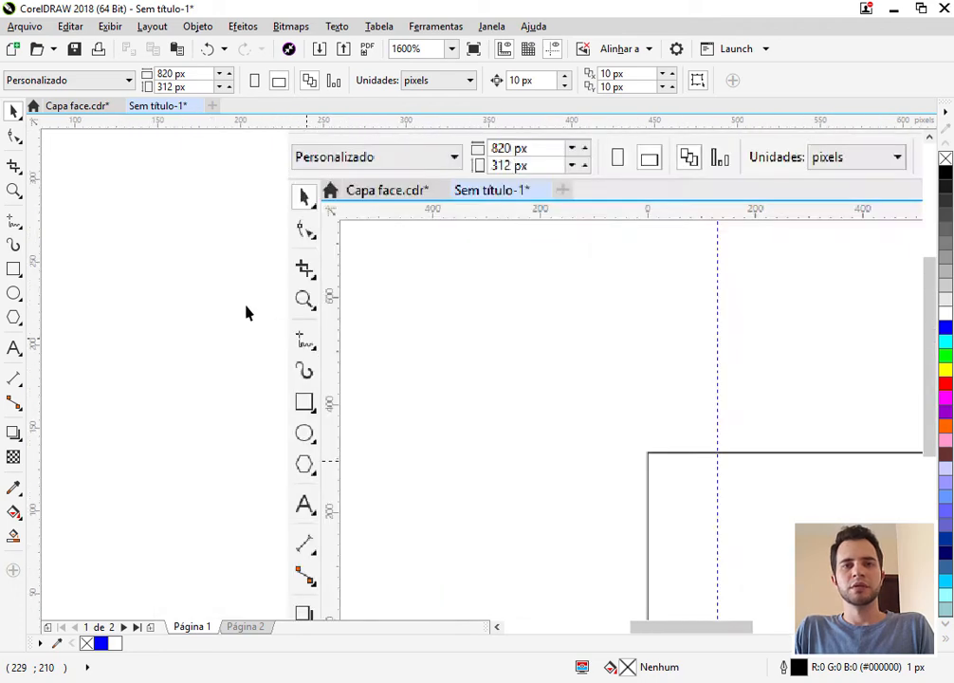
- Align the screenshot to the left edge of the page-sized frame rectangle
click(317, 282)
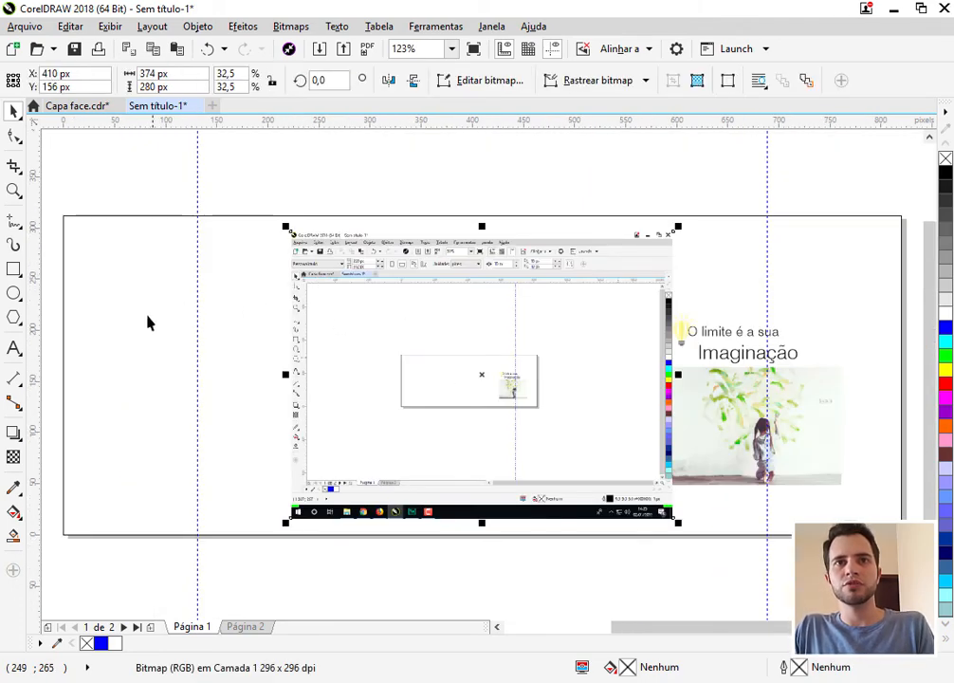
shift+click(131, 311)
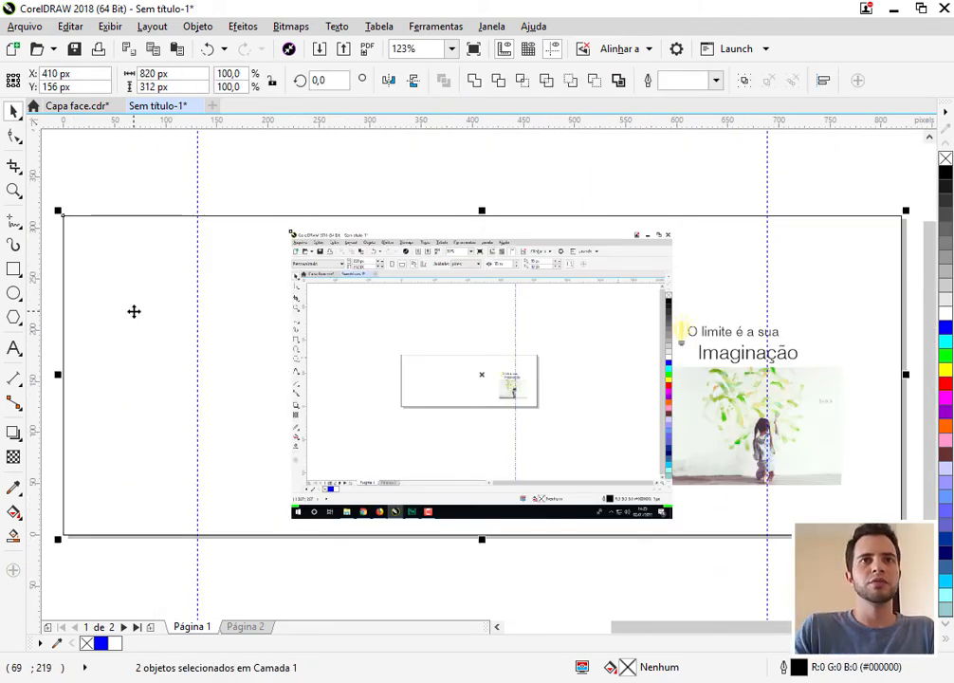
key(l)
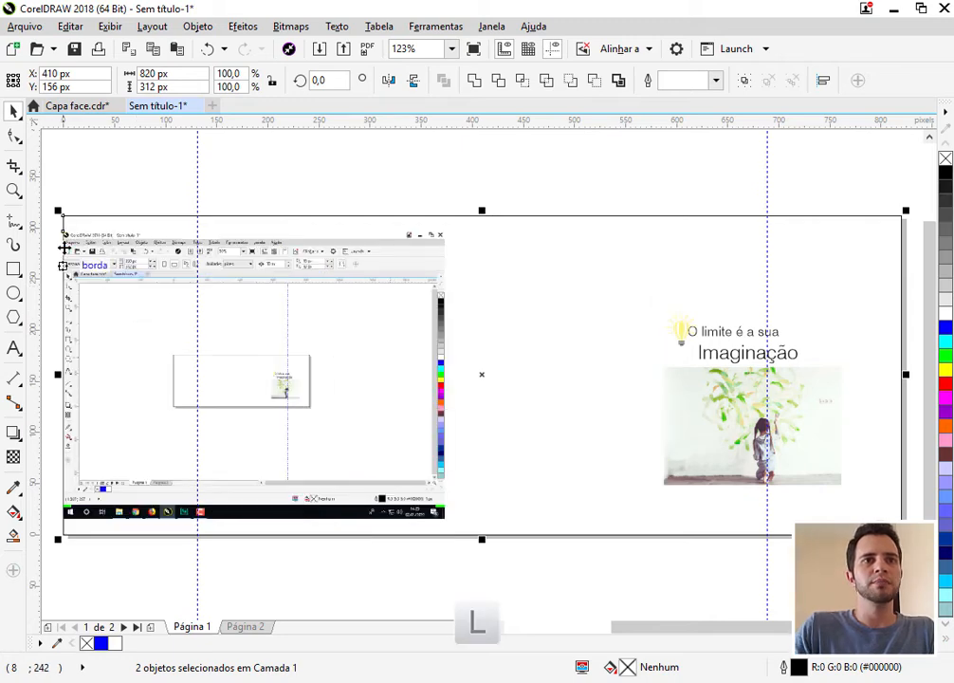
- Enlarge the screenshot proportionally to 820 x 615 px so it spans the full page width
scroll(103, 258, down, 1)
click(278, 322)
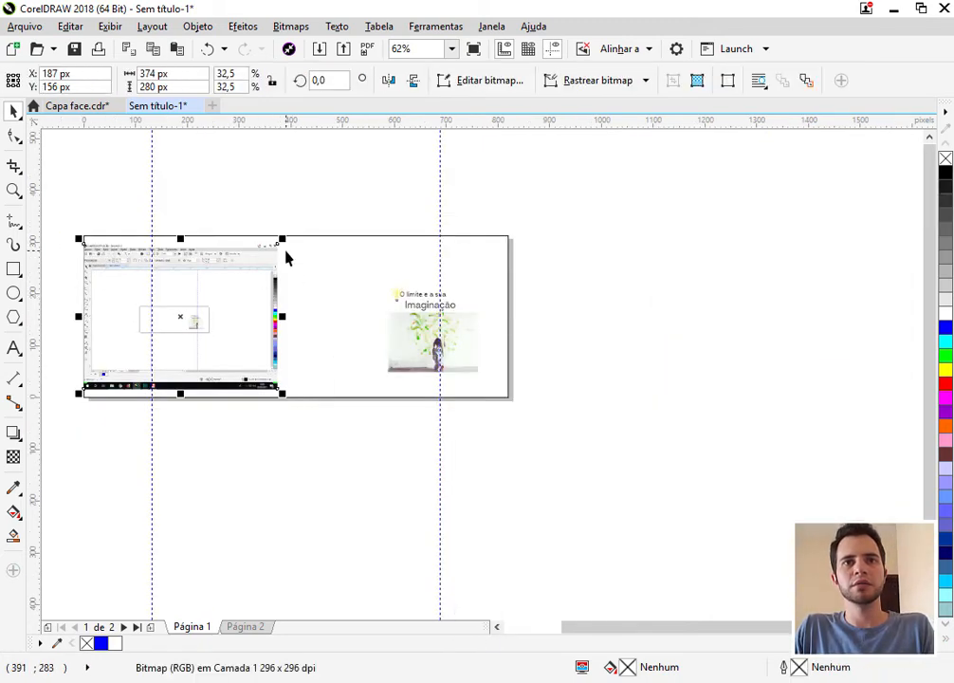
drag(281, 239, 382, 163)
drag(383, 397, 513, 544)
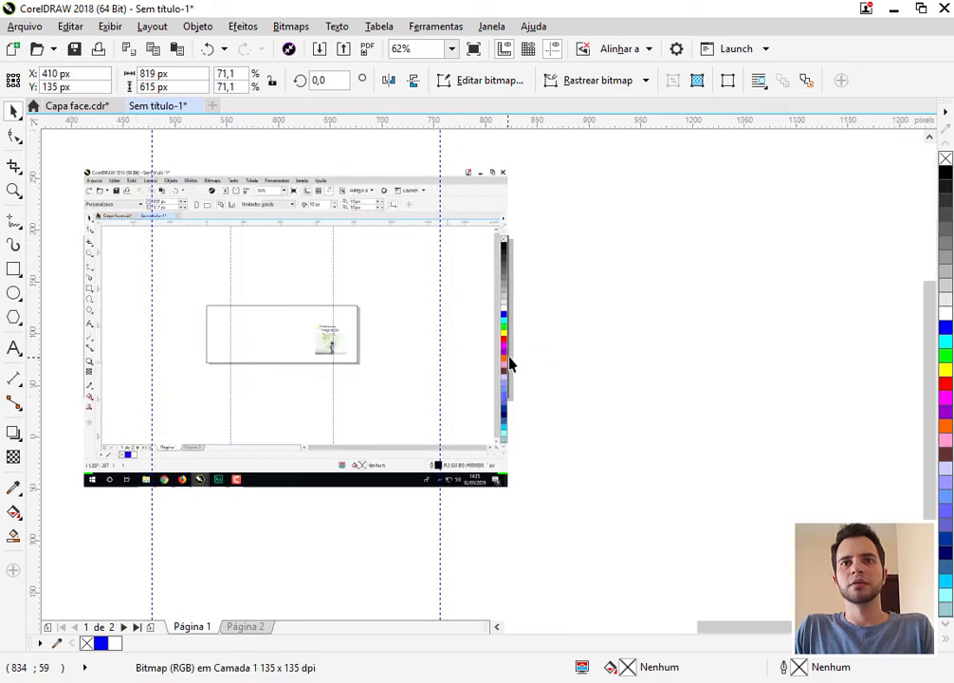
scroll(494, 346, up, 6)
scroll(499, 424, down, 5)
scroll(503, 399, down, 2)
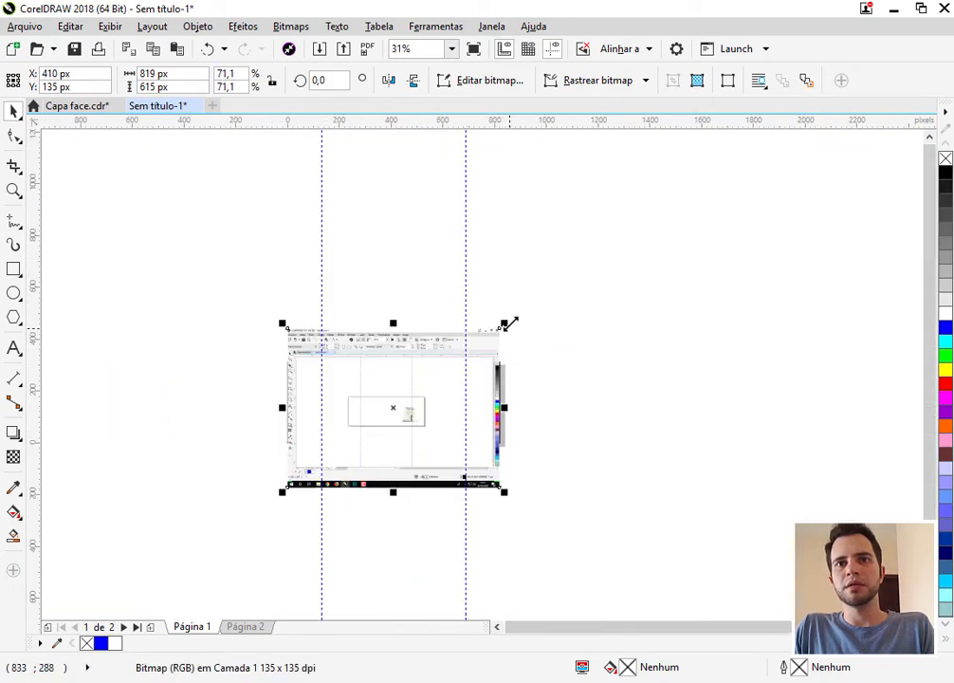
scroll(522, 323, up, 2)
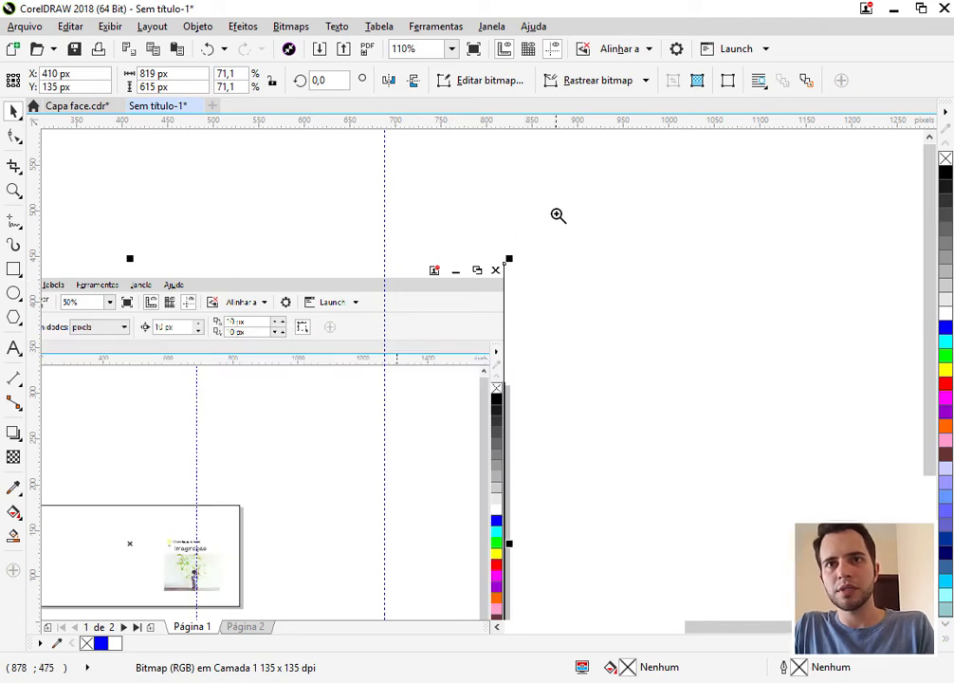
scroll(505, 252, up, 2)
scroll(456, 340, down, 3)
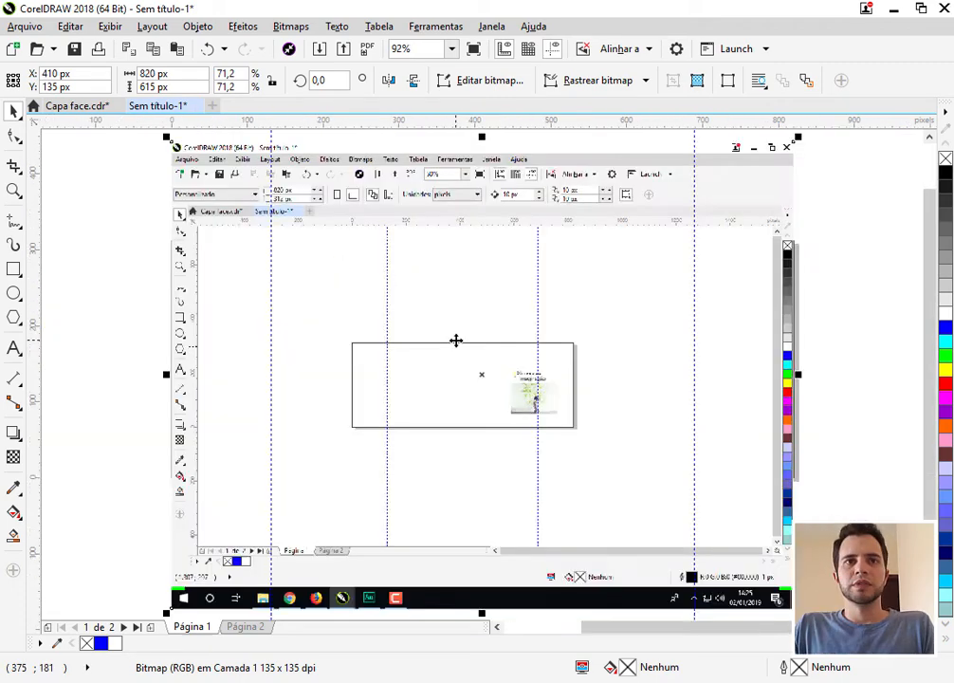
- Send the screenshot behind all other objects and centre it on the page
key(shift+Page_Down)
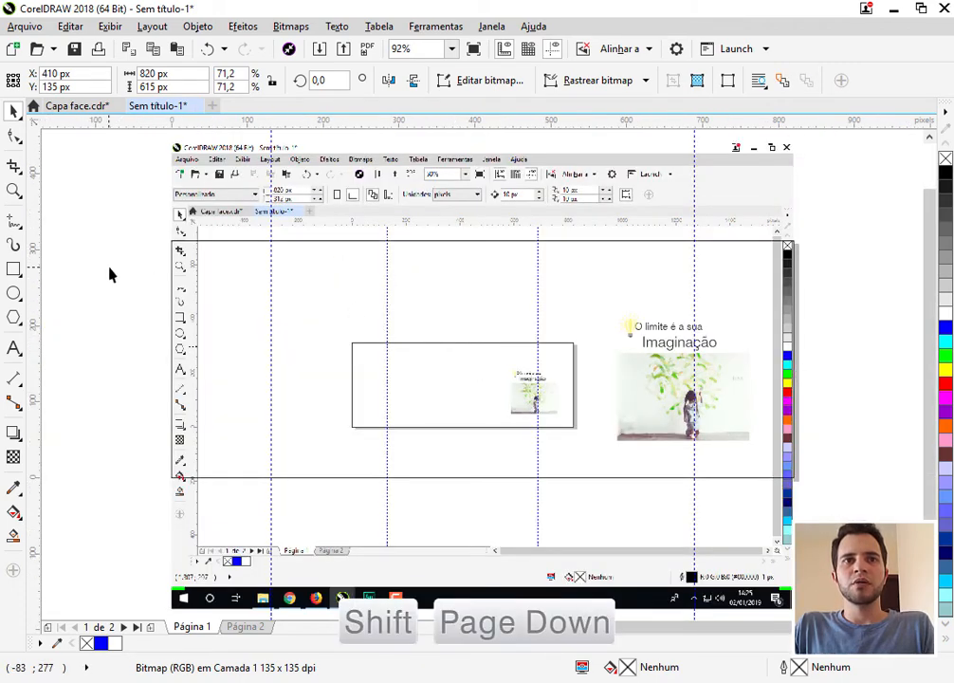
click(109, 267)
click(192, 242)
click(180, 295)
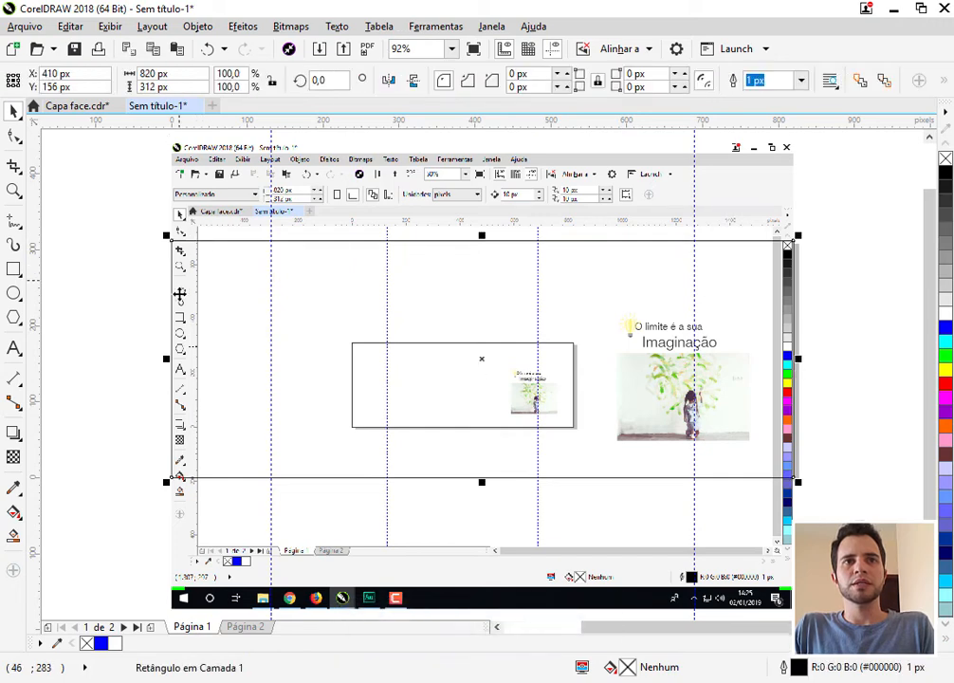
click(749, 545)
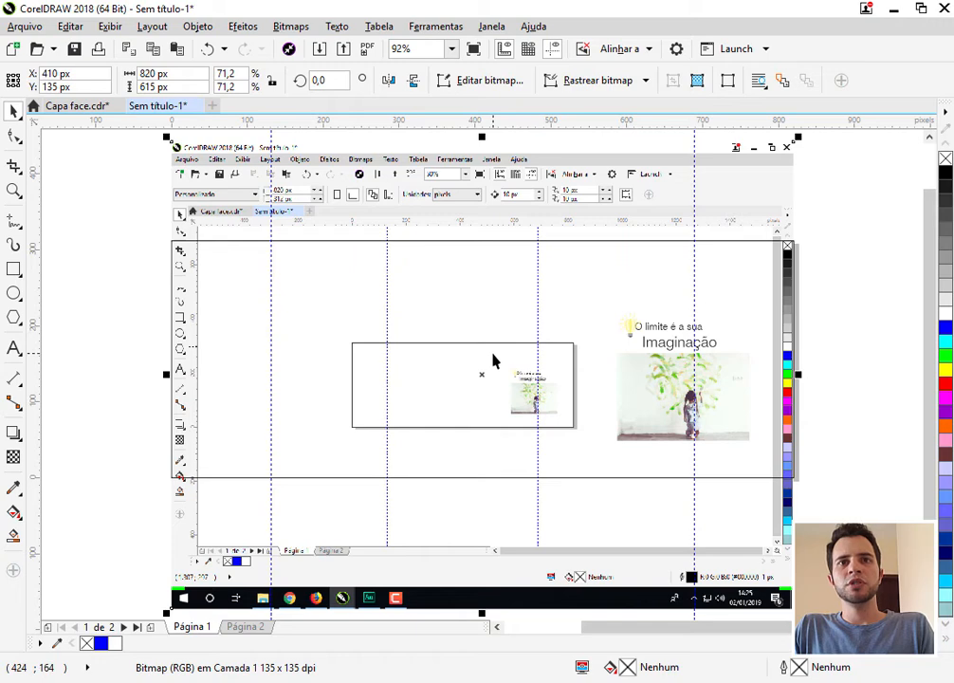
key(p)
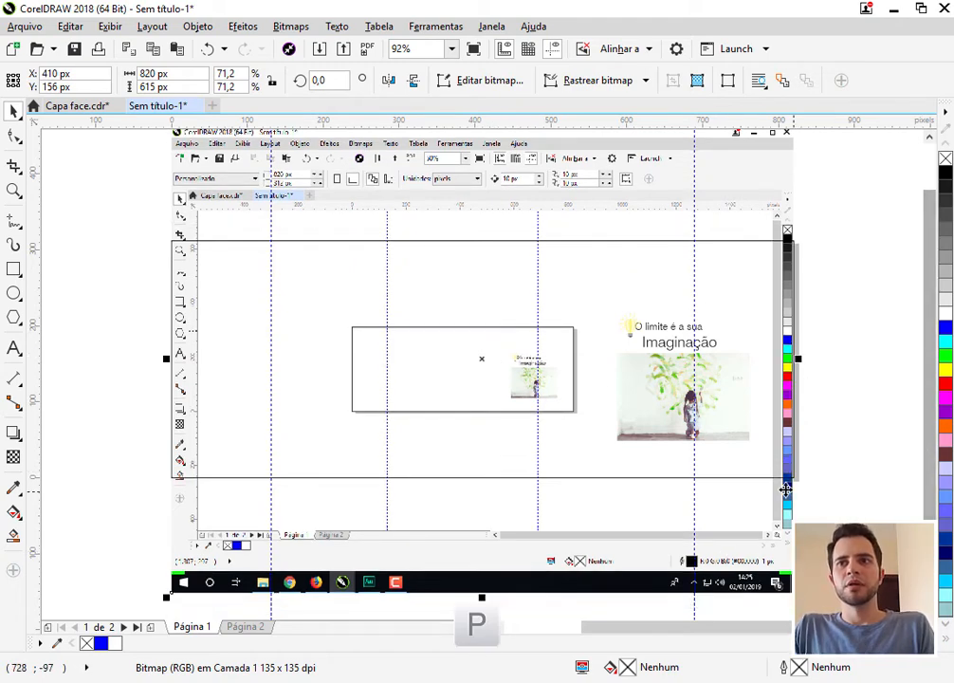
- Try to crop the lower part of the screenshot by moving its two bottom nodes upward with the Shape tool
click(13, 137)
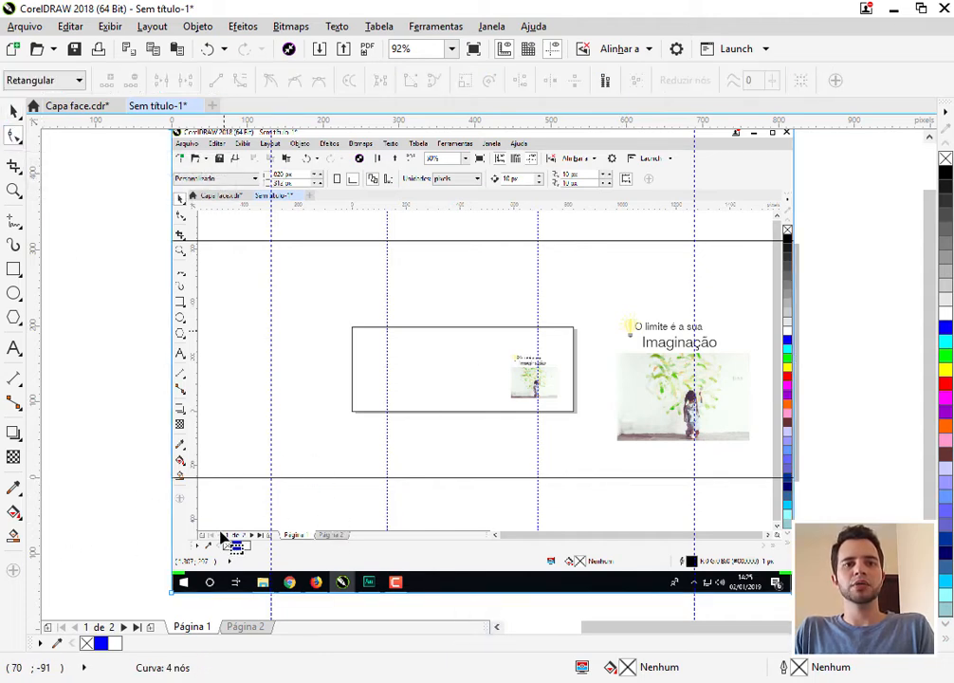
drag(107, 537, 869, 609)
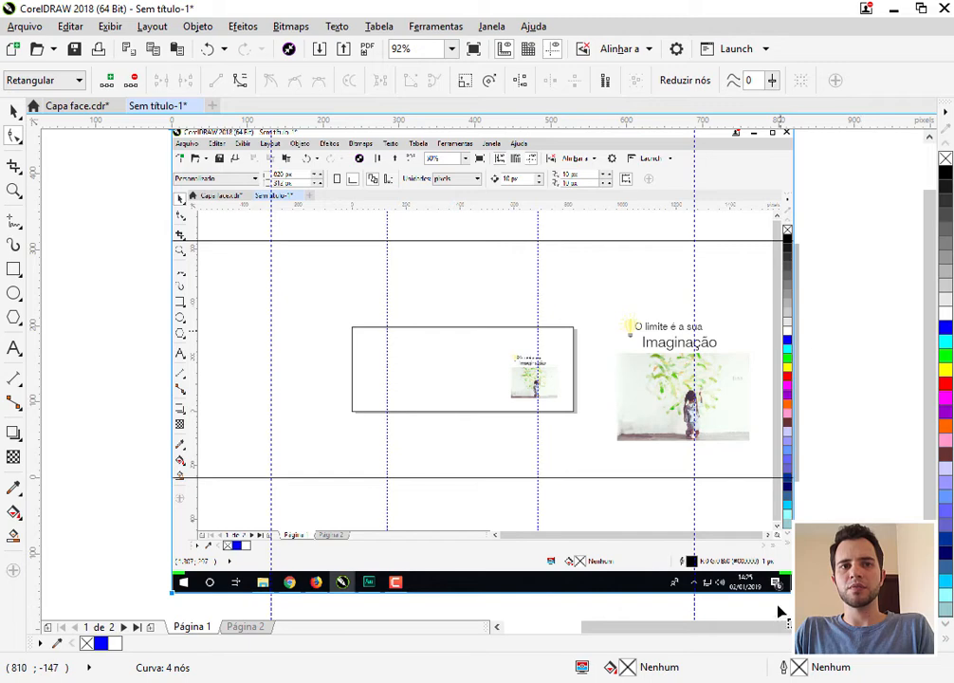
drag(793, 593, 794, 513)
key(ctrl+z)
key(ctrl+z)
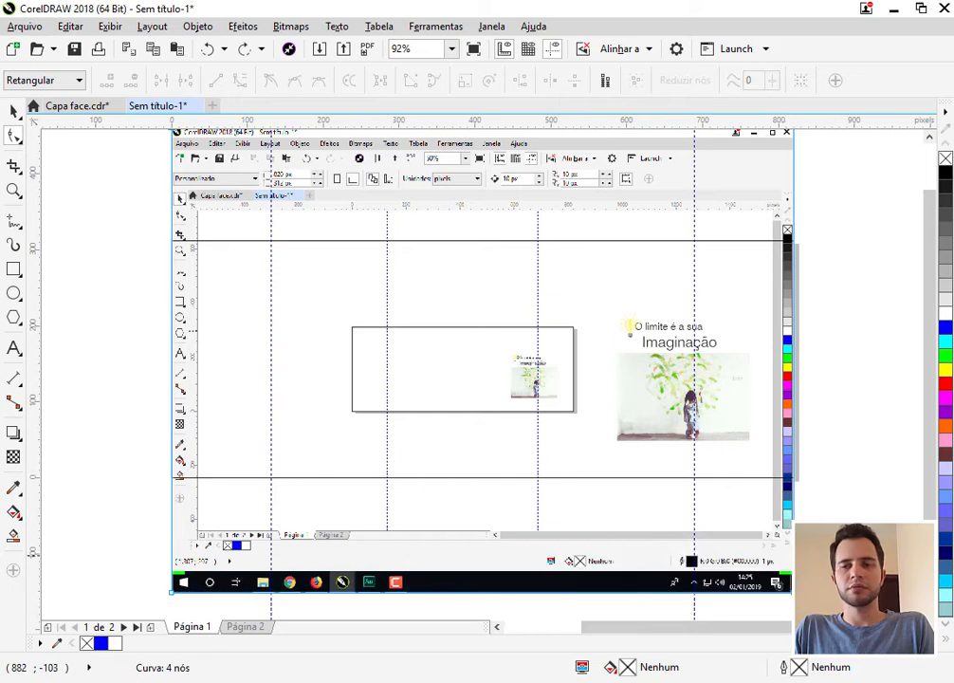
- Crop the screenshot to 820 x 312 px with the Shape tool, moving its bottom and top nodes onto the page edges
drag(97, 561, 805, 492)
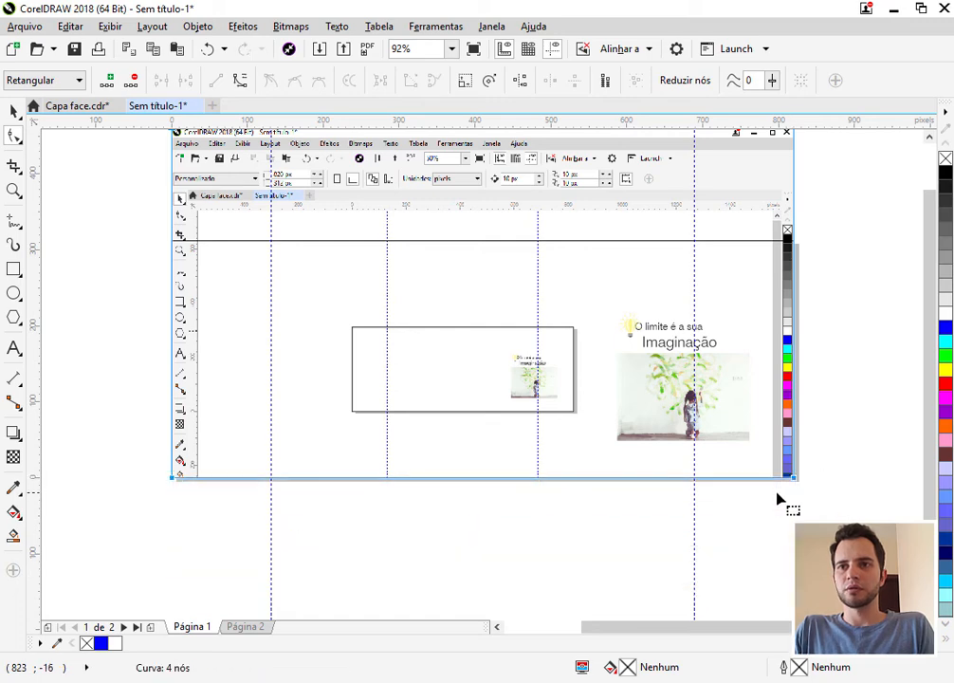
scroll(610, 522, down, 3)
drag(328, 275, 713, 368)
key(space)
scroll(763, 390, up, 4)
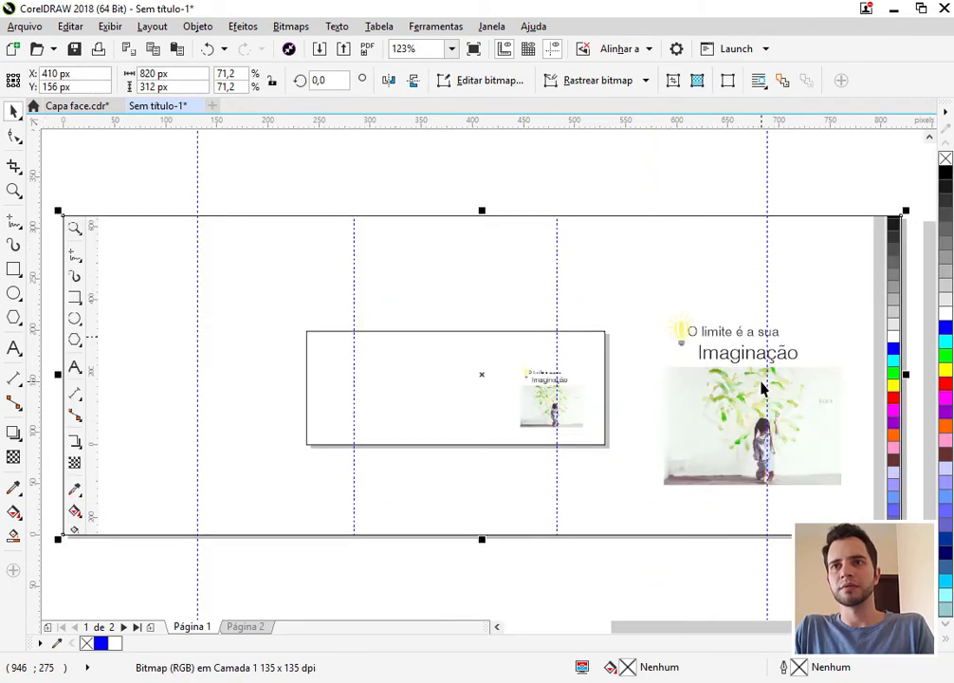
click(347, 590)
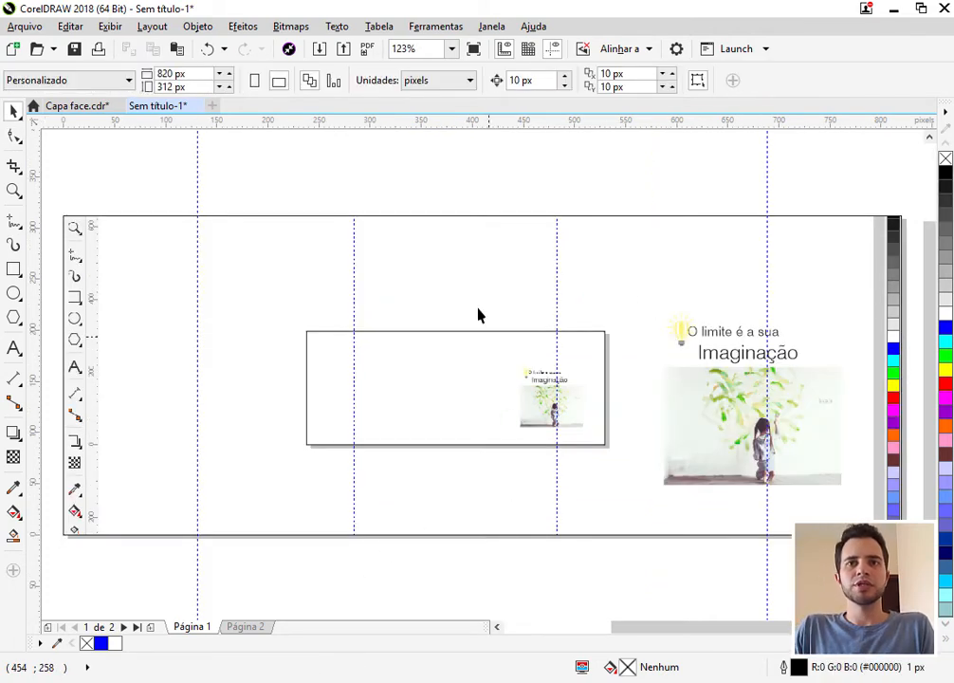
- Compare the cropped screenshot on page 1 with the finished cover on page 2, and select page 1's frame rectangle
click(244, 627)
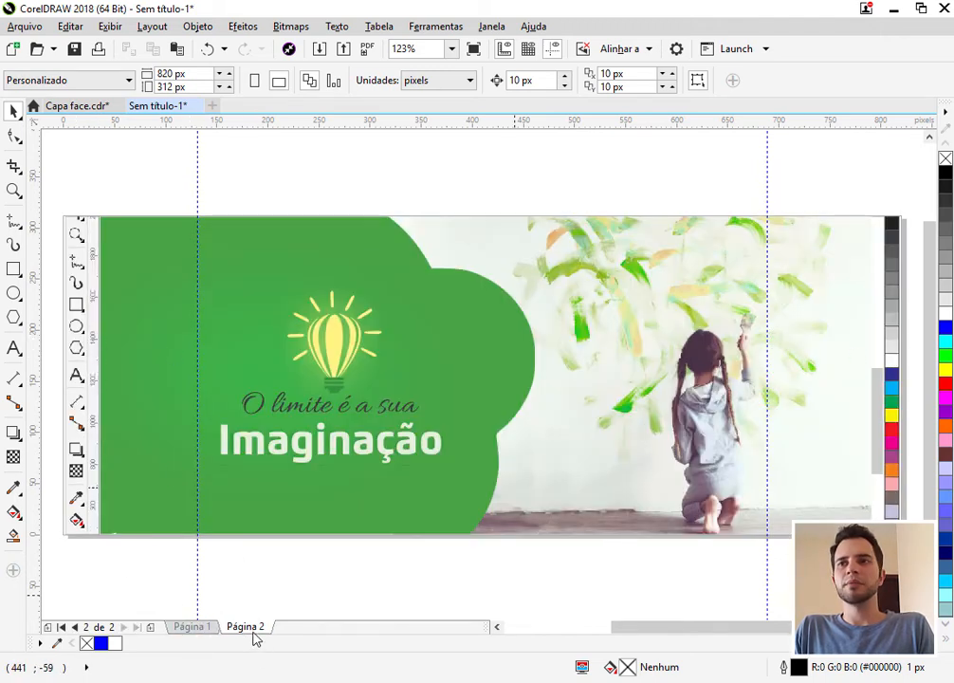
click(205, 626)
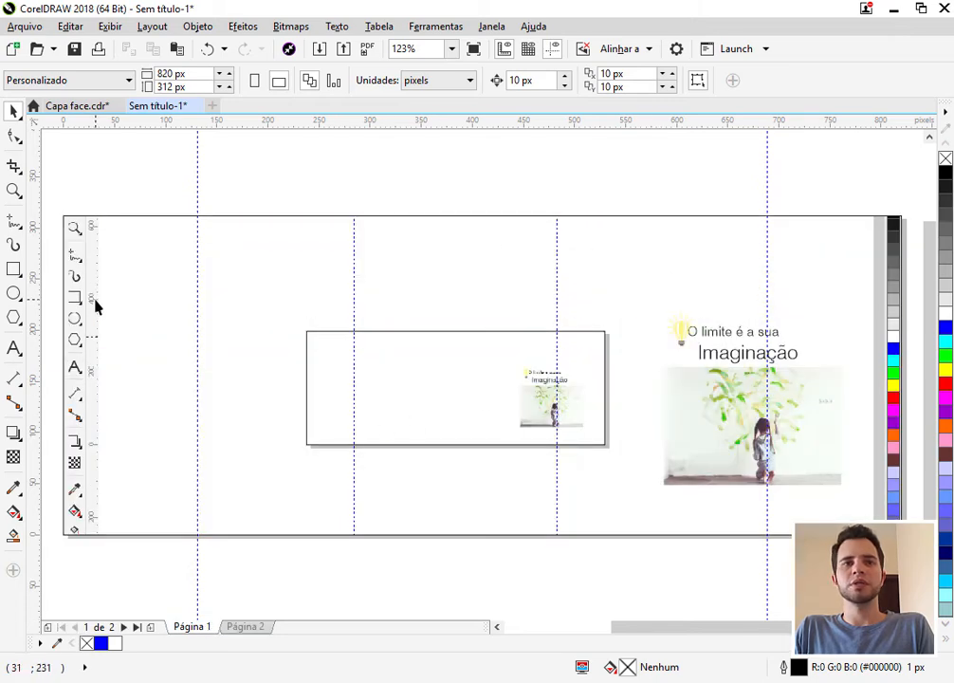
click(286, 274)
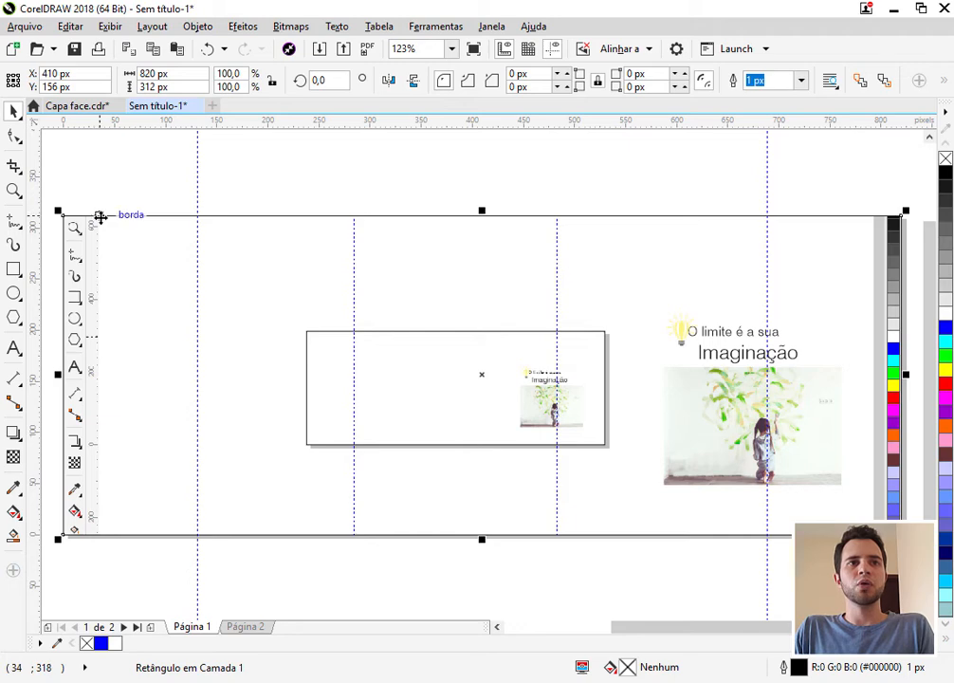
- Move the frame rectangle straight down to Y 33 px so that it no longer covers the screenshot
scroll(100, 218, up, 5)
scroll(117, 233, up, 4)
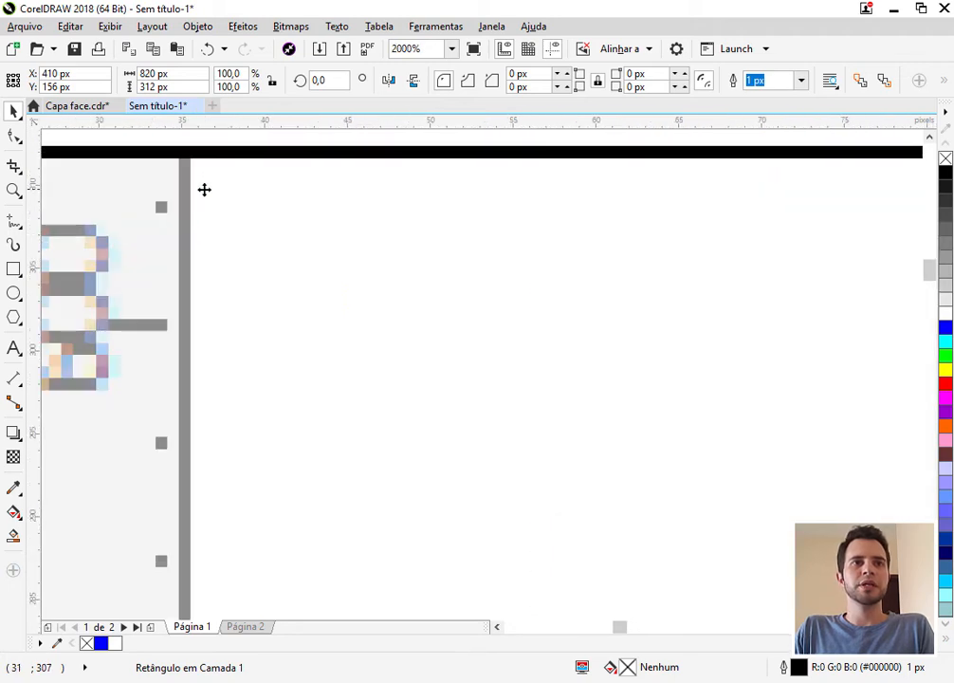
scroll(183, 290, down, 10)
scroll(318, 307, up, 1)
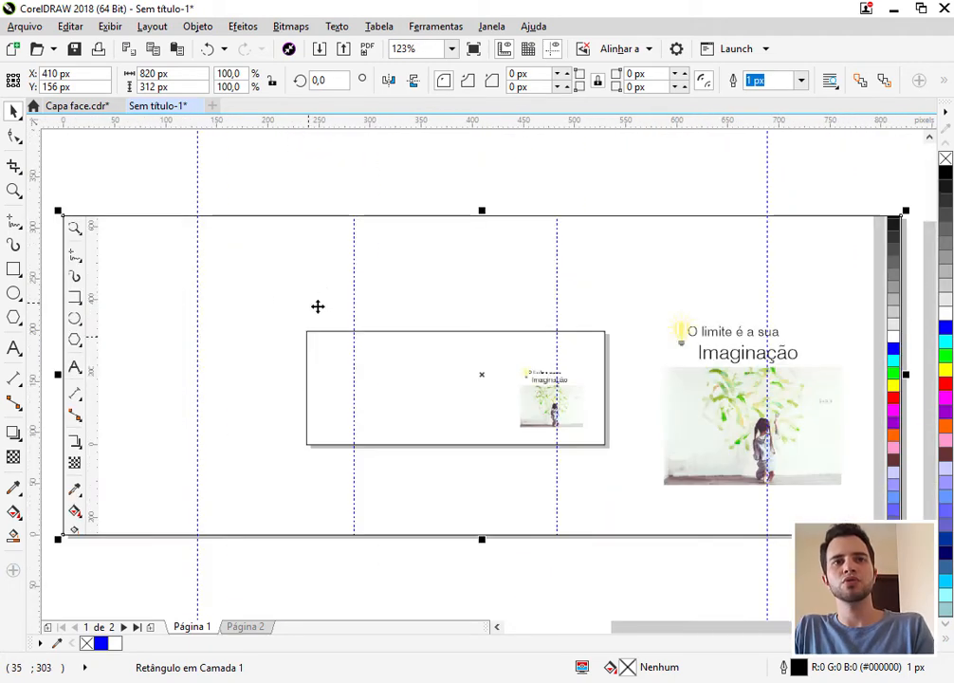
drag(472, 258, 481, 386)
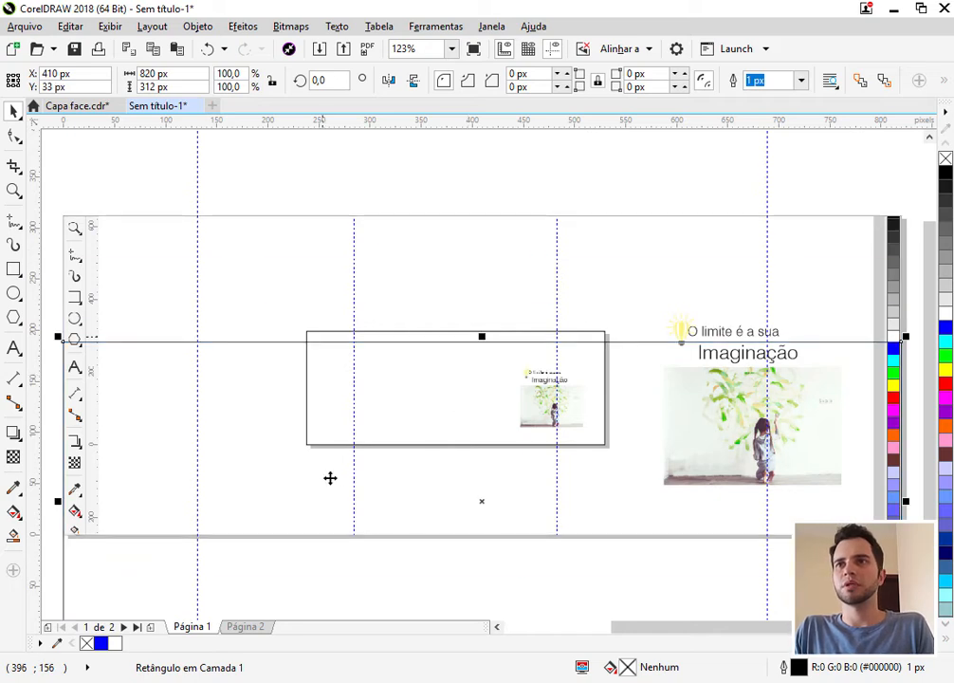
- Duplicate the cropped screenshot in place
click(262, 266)
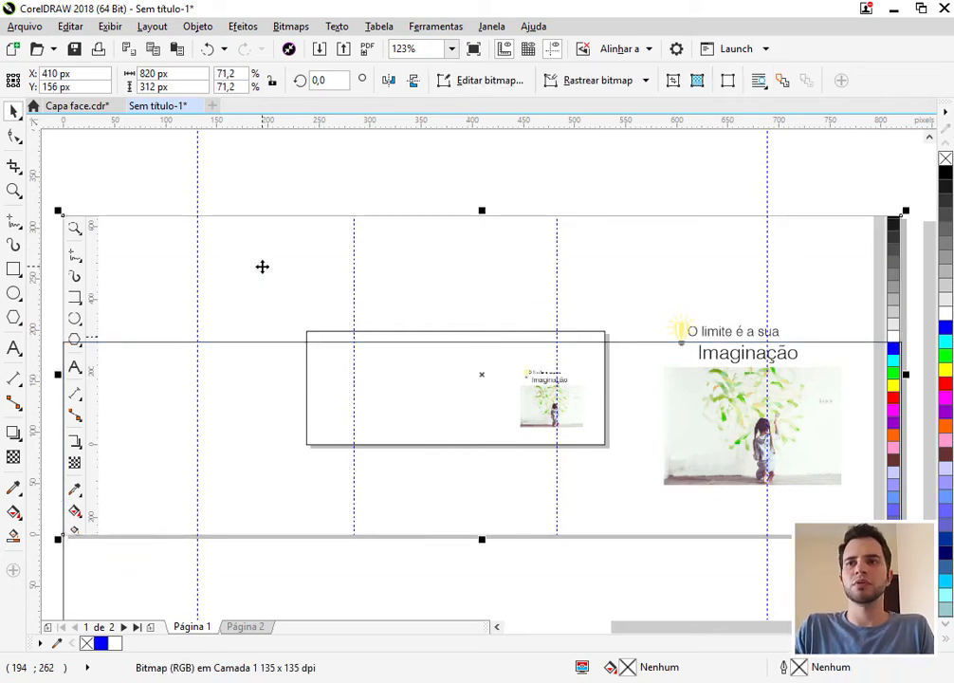
key(ctrl+c)
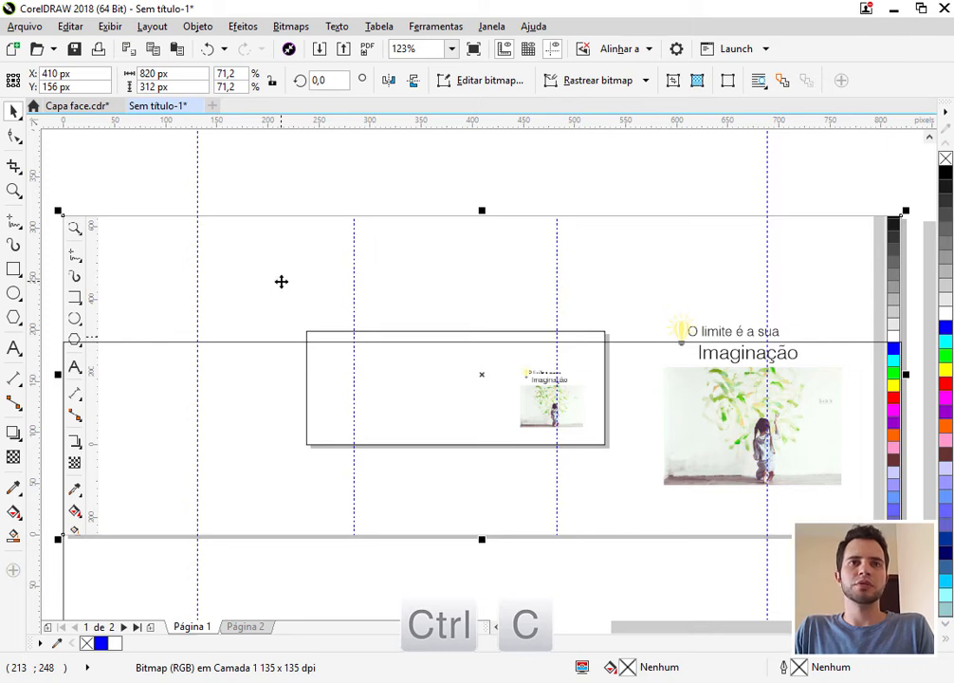
key(ctrl+v)
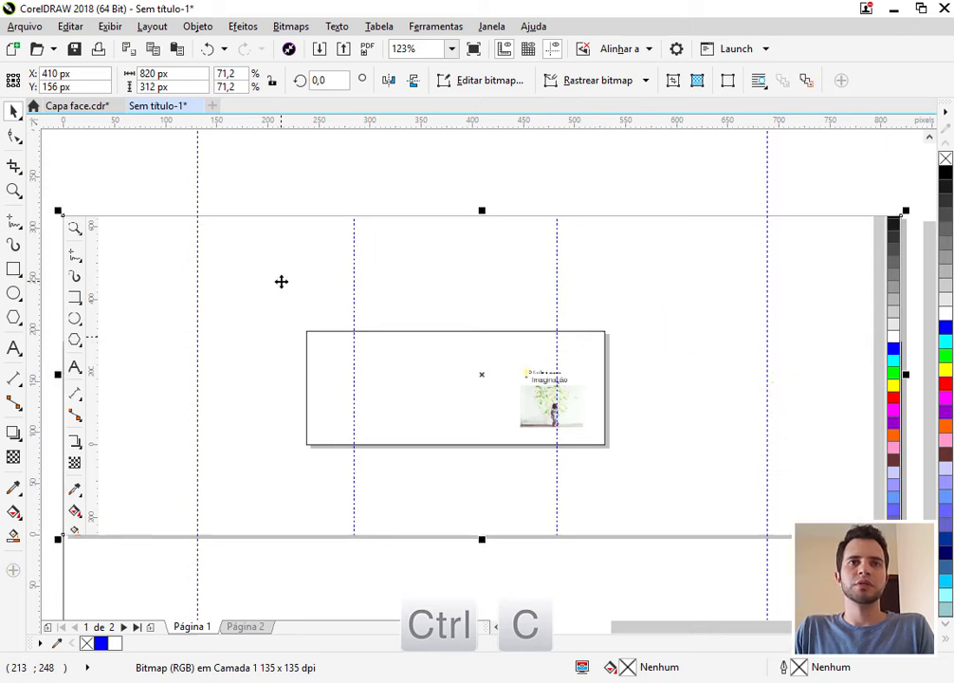
- Crop the duplicate to the left toolbar and ruler strip with the Shape tool, moving its right nodes to the ruler's inner edge
click(14, 137)
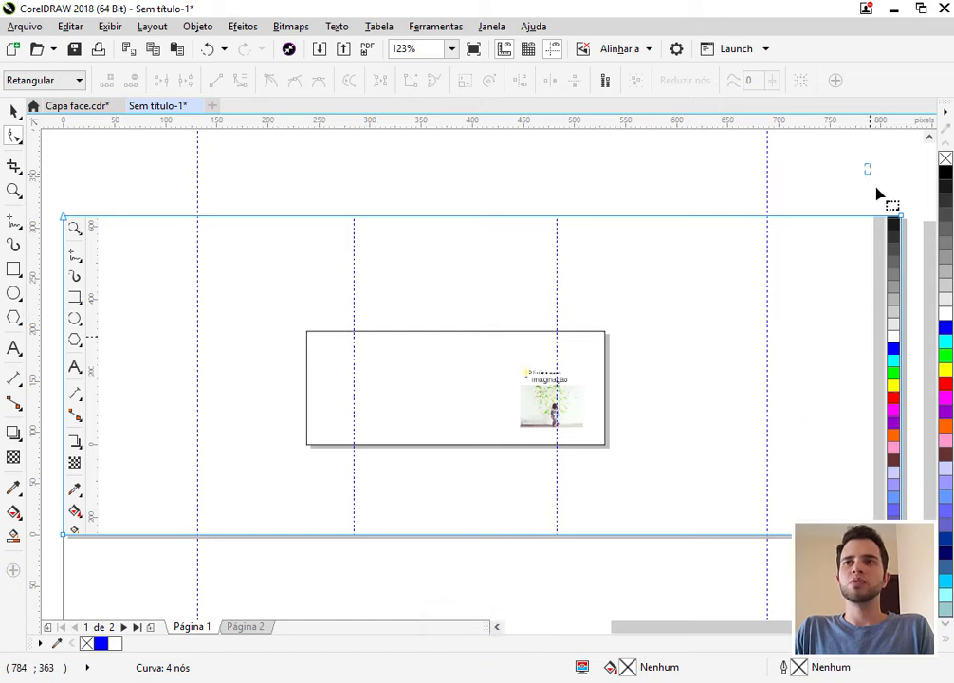
drag(876, 193, 75, 526)
scroll(663, 425, down, 1)
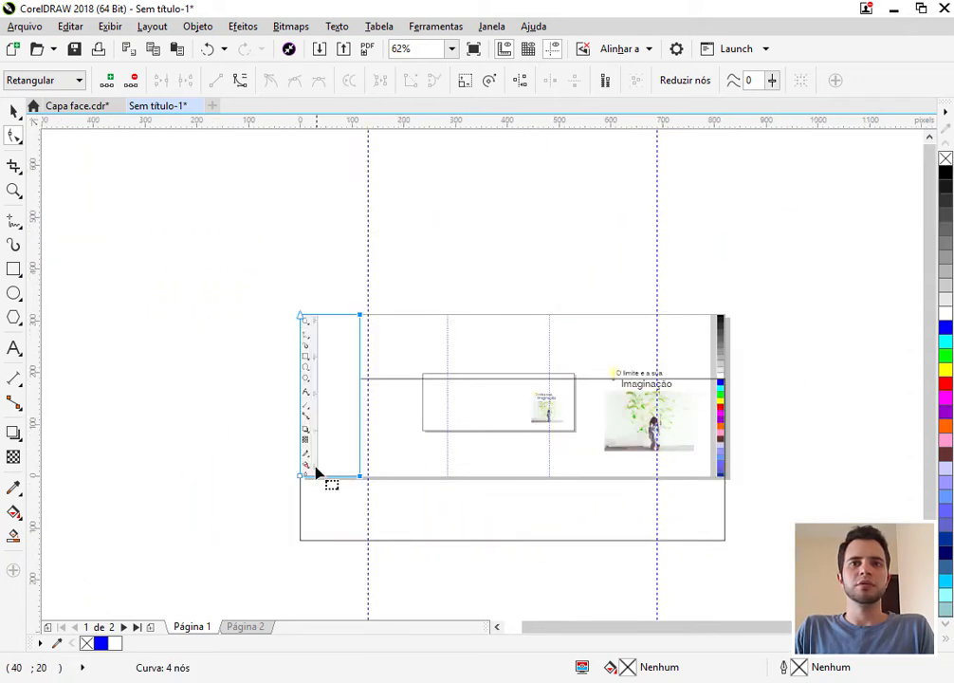
scroll(320, 472, up, 5)
drag(707, 525, 425, 526)
scroll(426, 526, up, 5)
scroll(425, 527, up, 5)
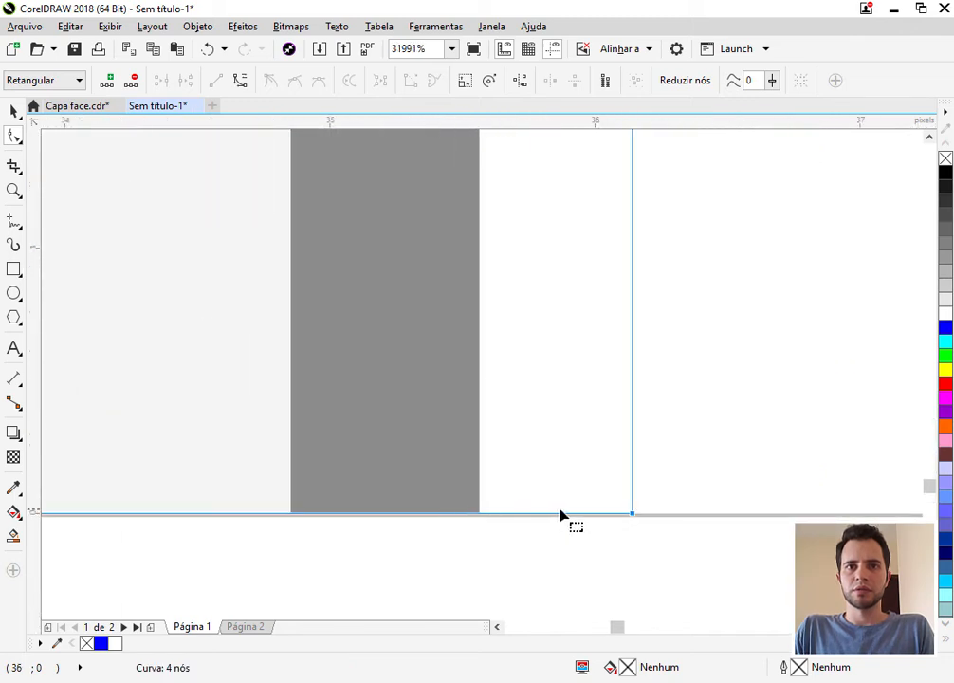
drag(636, 519, 480, 515)
key(F4)
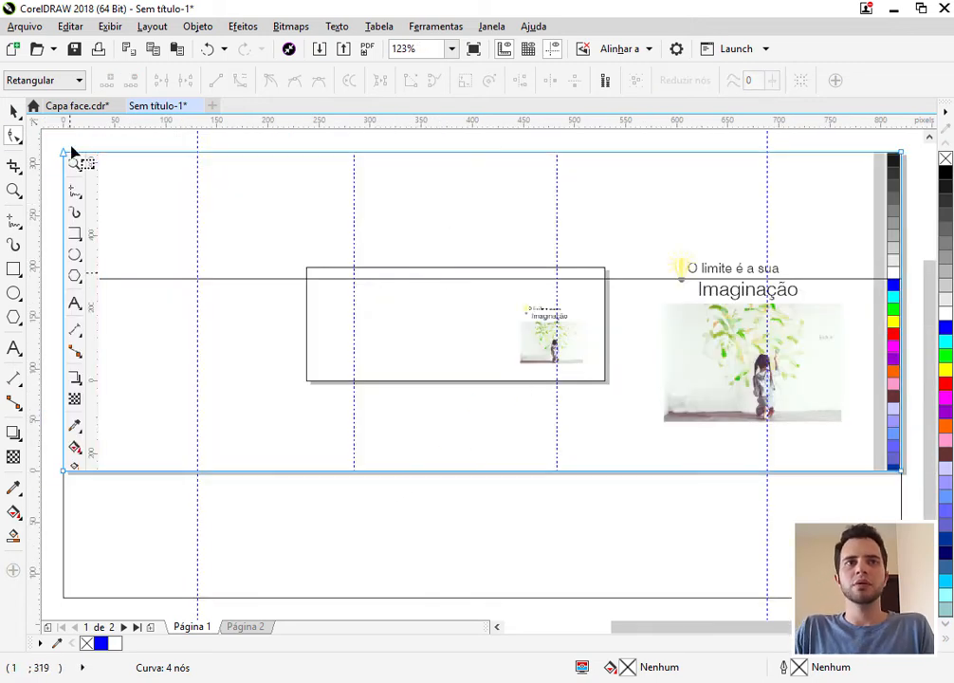
- Crop the original screenshot to the 26 px wide scrollbar and colour palette strip by moving its left nodes with the Shape tool
drag(55, 147, 123, 394)
key(F3)
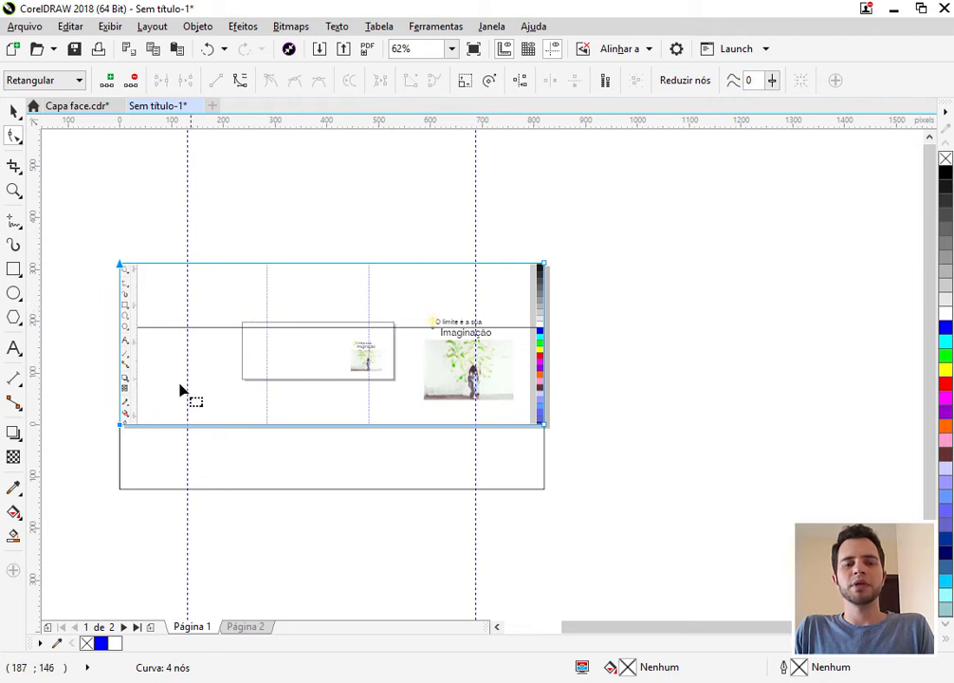
drag(123, 429, 740, 405)
scroll(530, 433, up, 5)
scroll(484, 405, up, 5)
scroll(462, 418, down, 7)
scroll(529, 404, down, 3)
key(space)
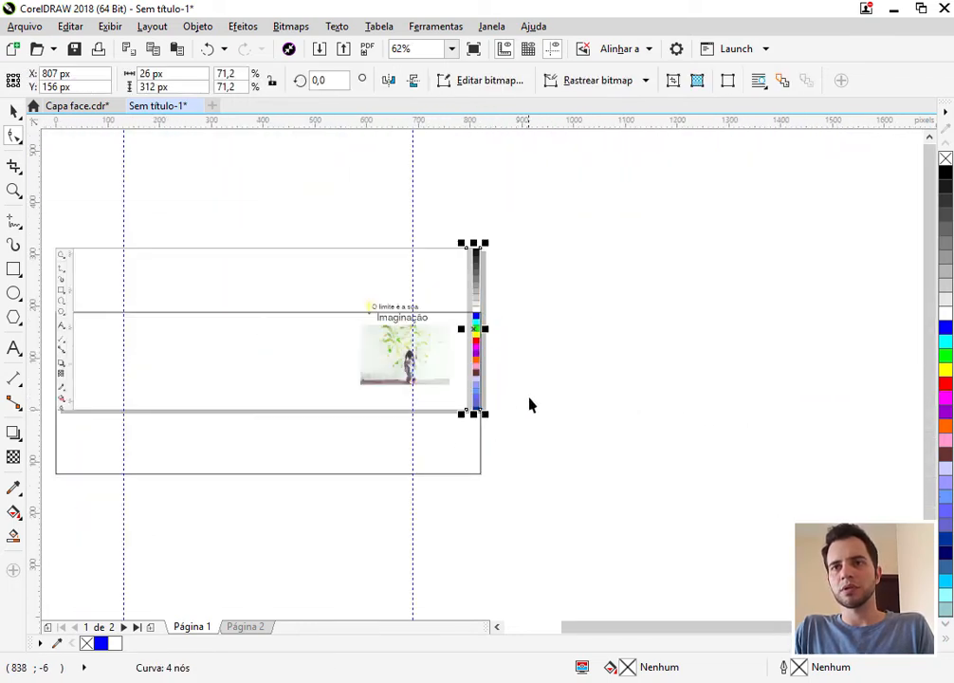
- Check the two cropped strips on page 1 and compare the palette strip with the scrollbar of the finished cover on page 2
click(543, 399)
scroll(514, 380, up, 1)
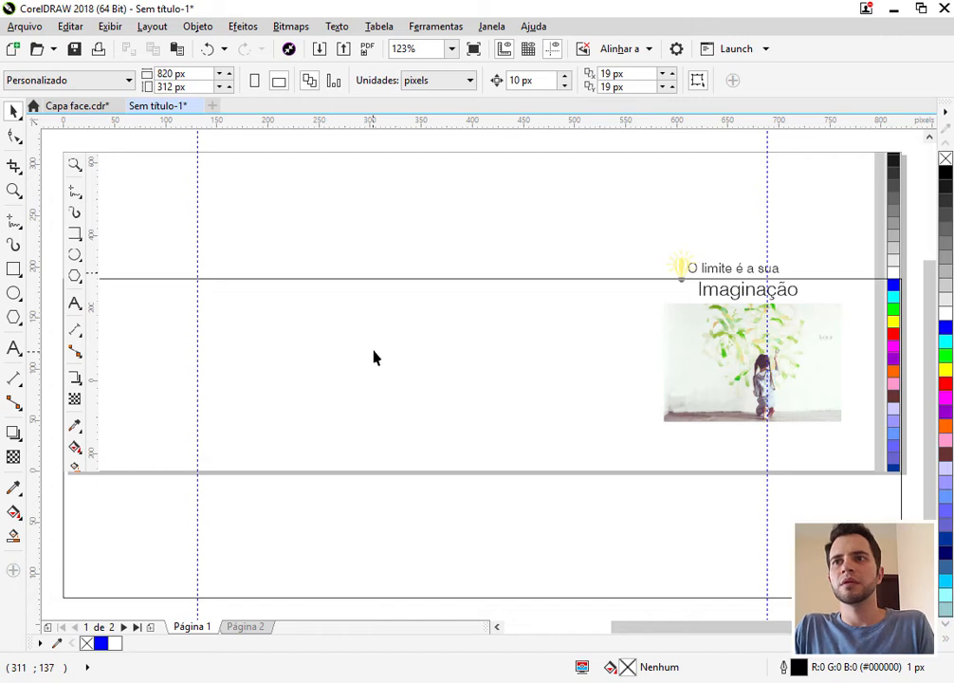
click(92, 207)
click(905, 249)
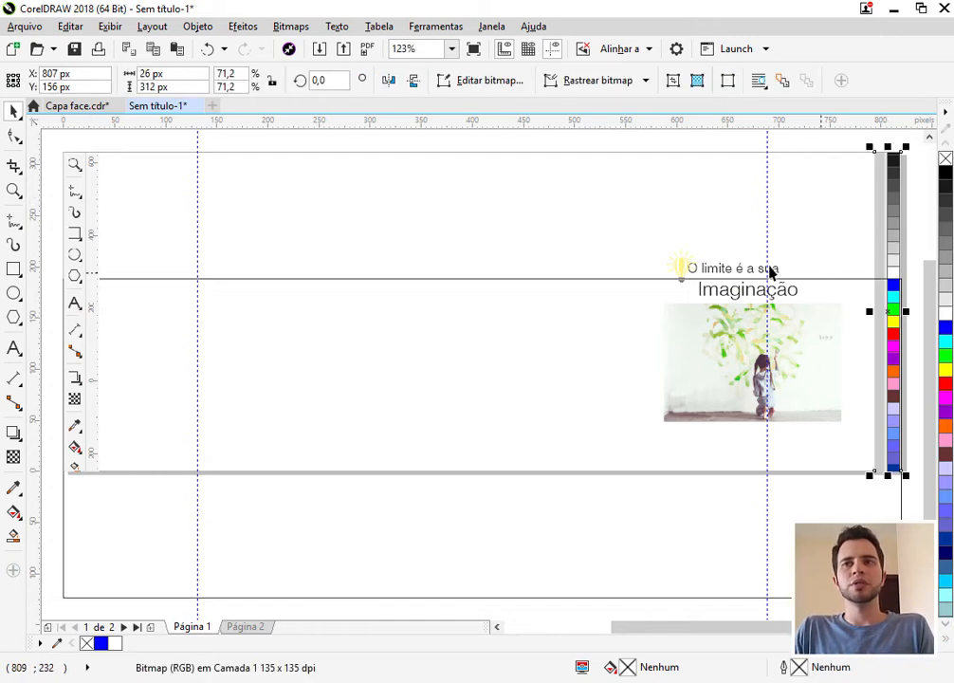
click(66, 249)
click(889, 251)
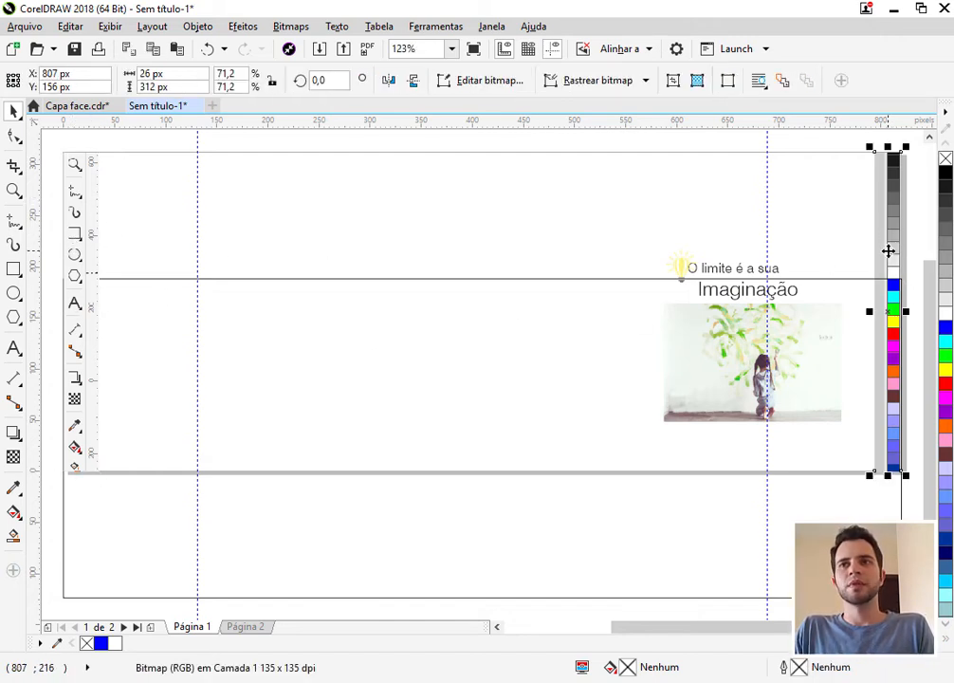
scroll(892, 239, up, 6)
scroll(569, 379, down, 8)
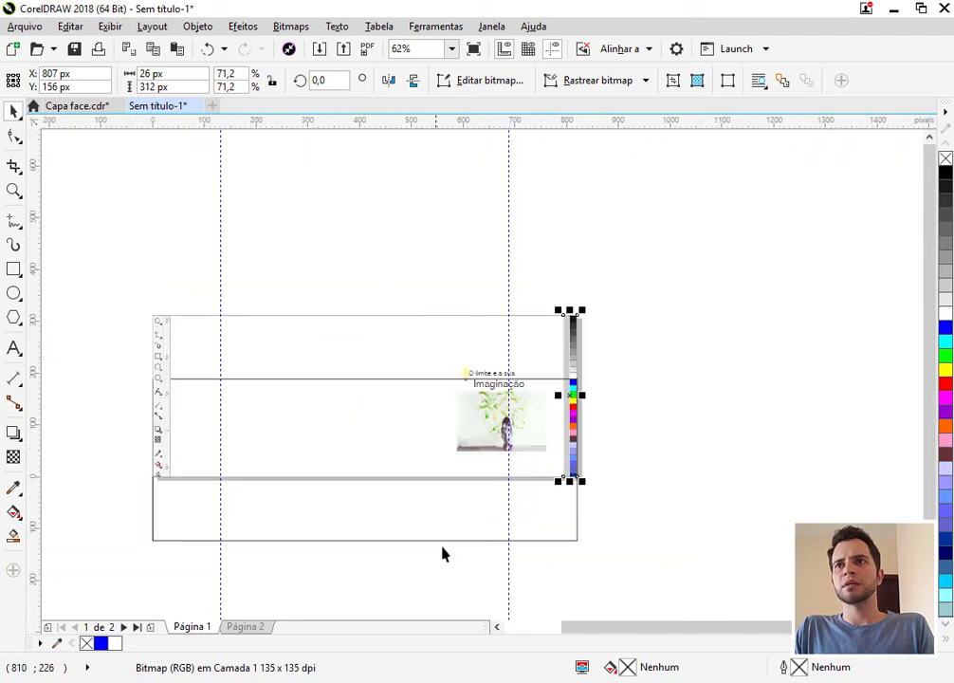
click(242, 627)
key(Escape)
scroll(551, 322, up, 3)
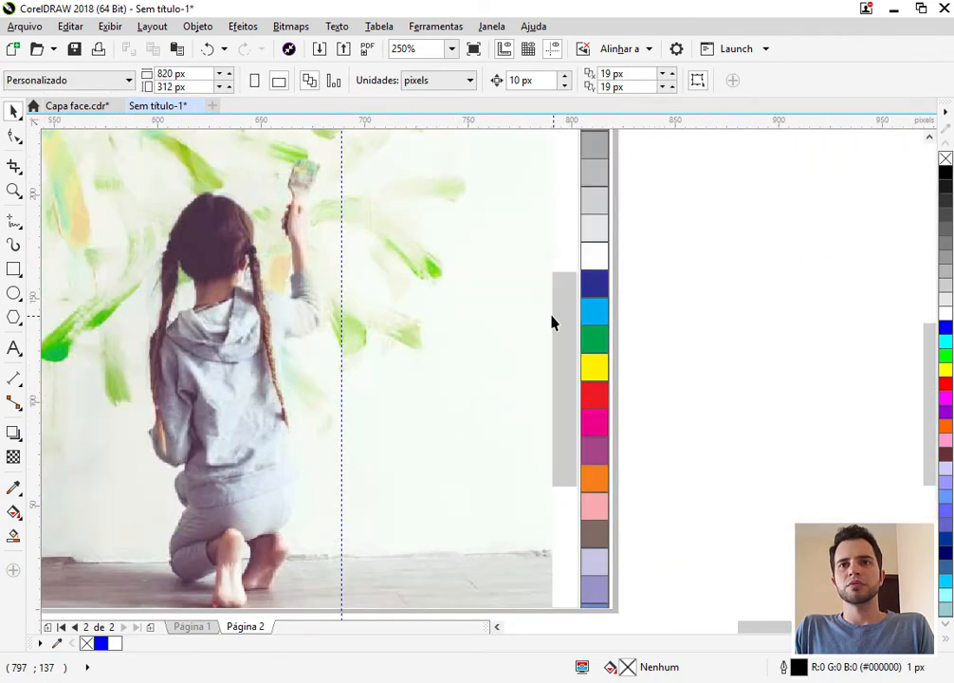
click(195, 628)
scroll(708, 314, down, 2)
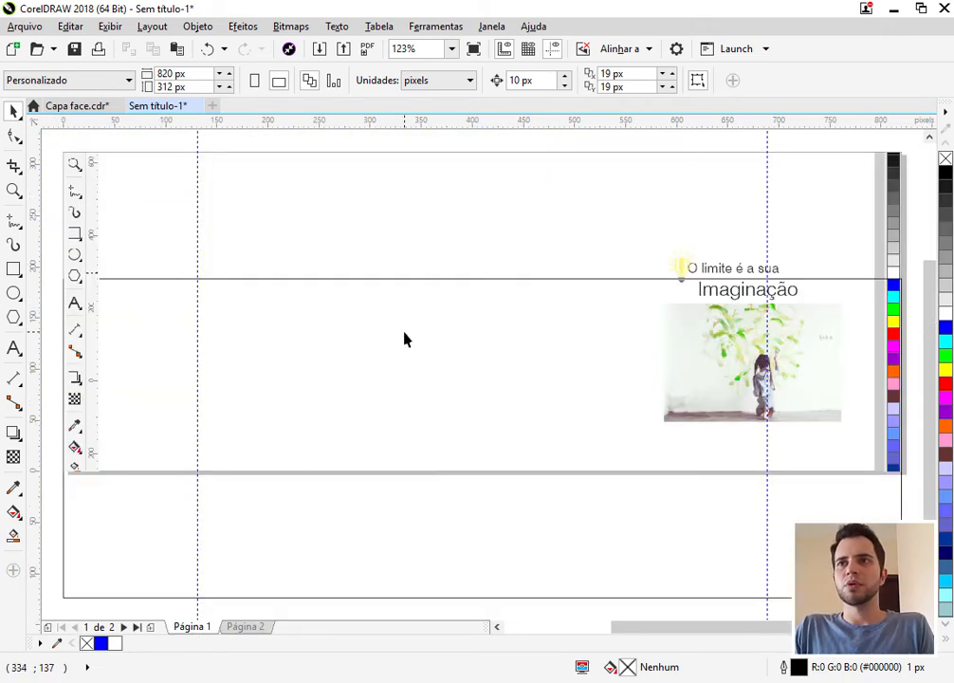
- Capture the interface with a blank page area at 500% zoom and paste the screenshot onto page 1
scroll(404, 340, down, 4)
scroll(404, 339, up, 8)
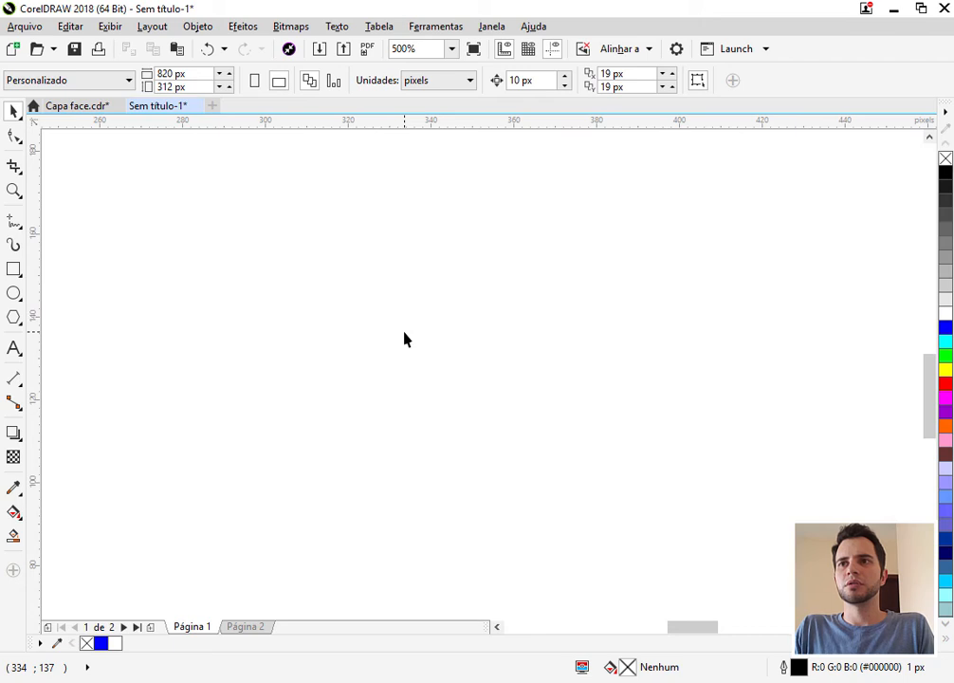
scroll(404, 340, down, 1)
scroll(404, 339, up, 1)
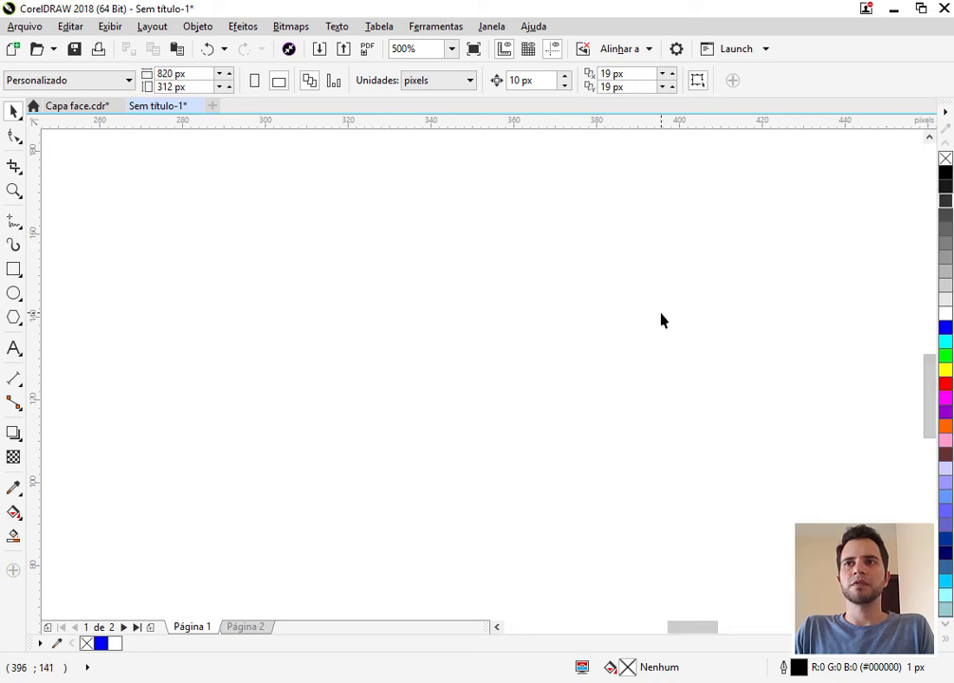
key(ctrl+v)
scroll(513, 341, down, 3)
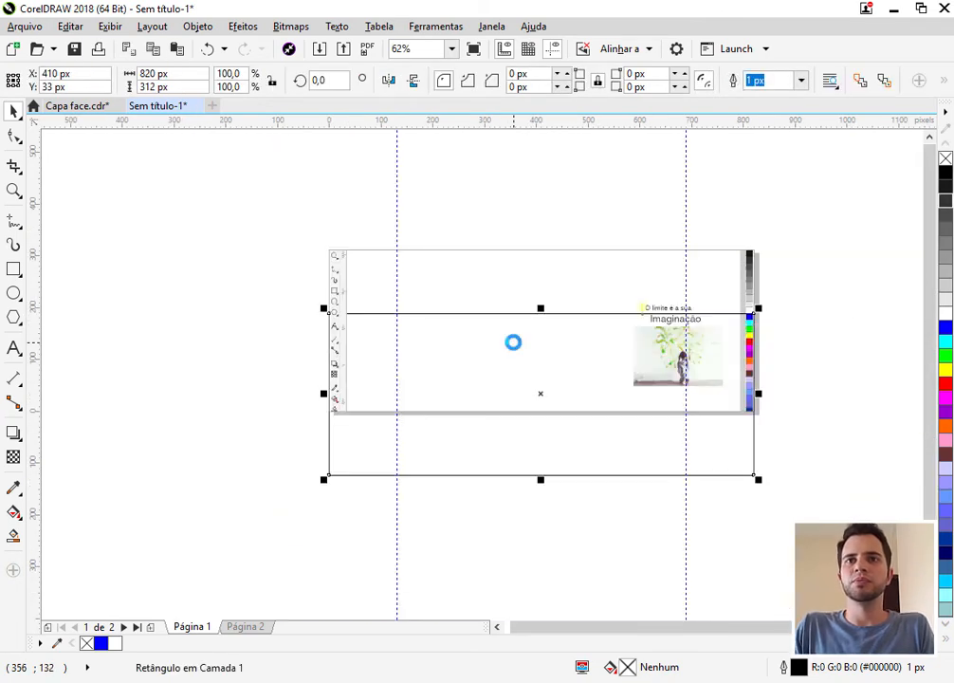
scroll(514, 341, down, 1)
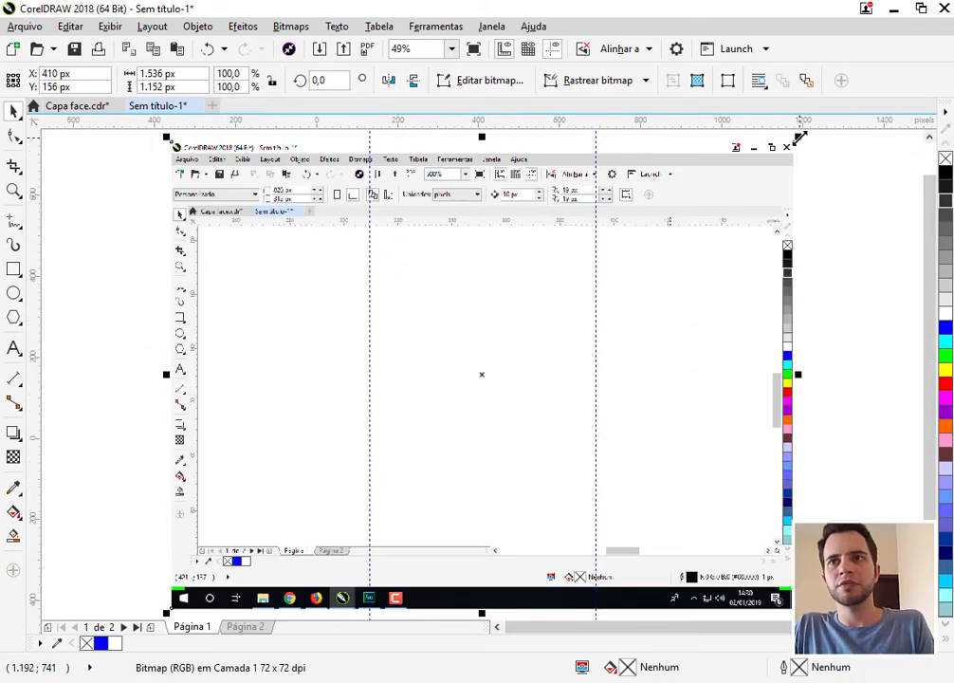
- Align the pasted screenshot's left edge with the frame rectangle and scale it to about 821 x 615 px
drag(798, 133, 592, 294)
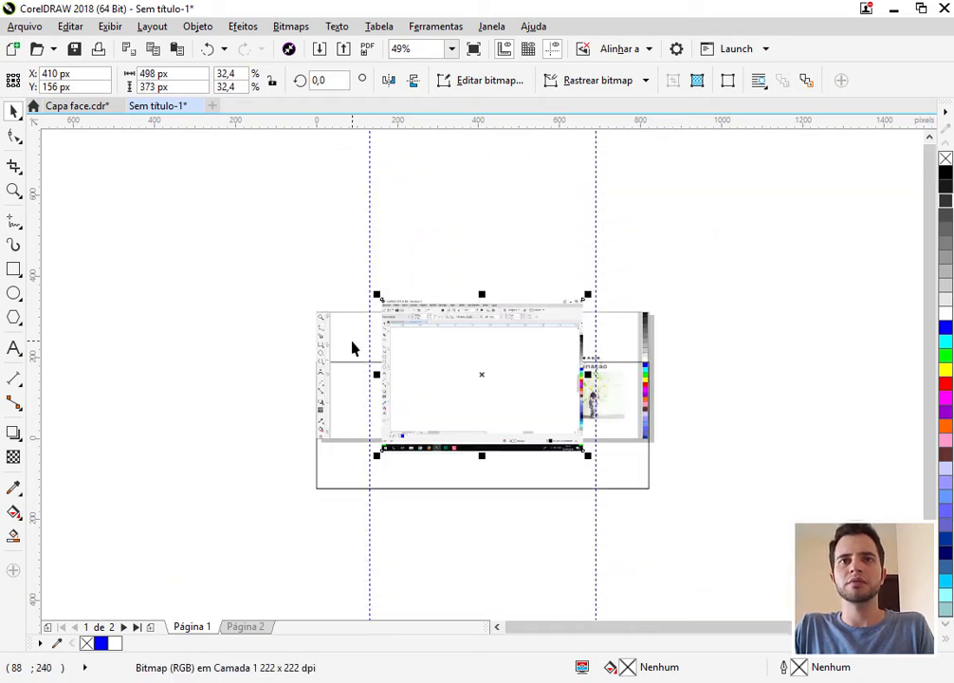
shift+click(352, 471)
key(l)
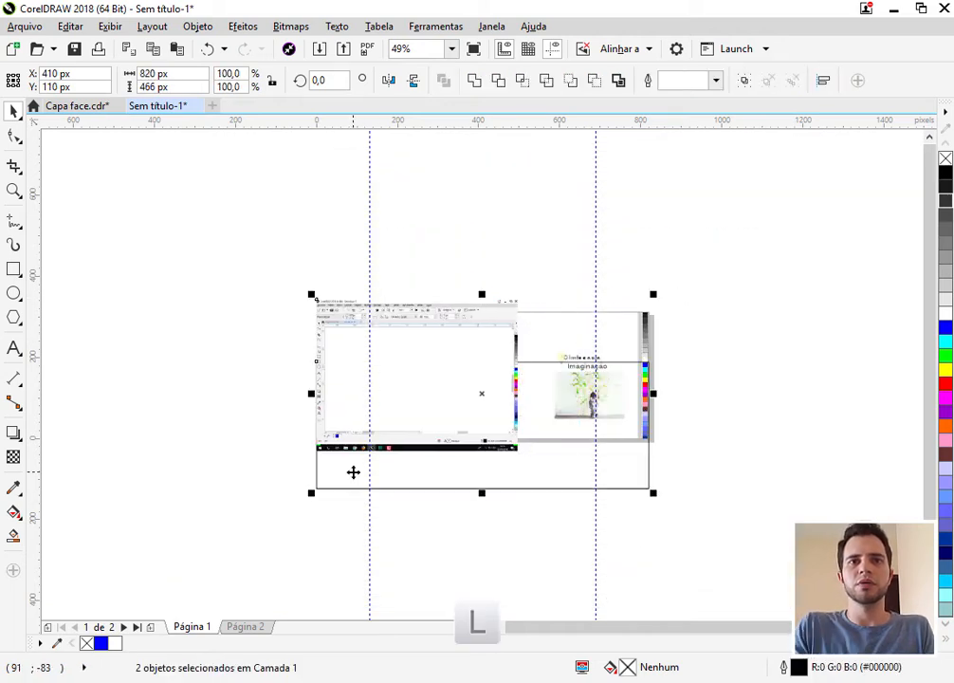
click(496, 464)
click(512, 445)
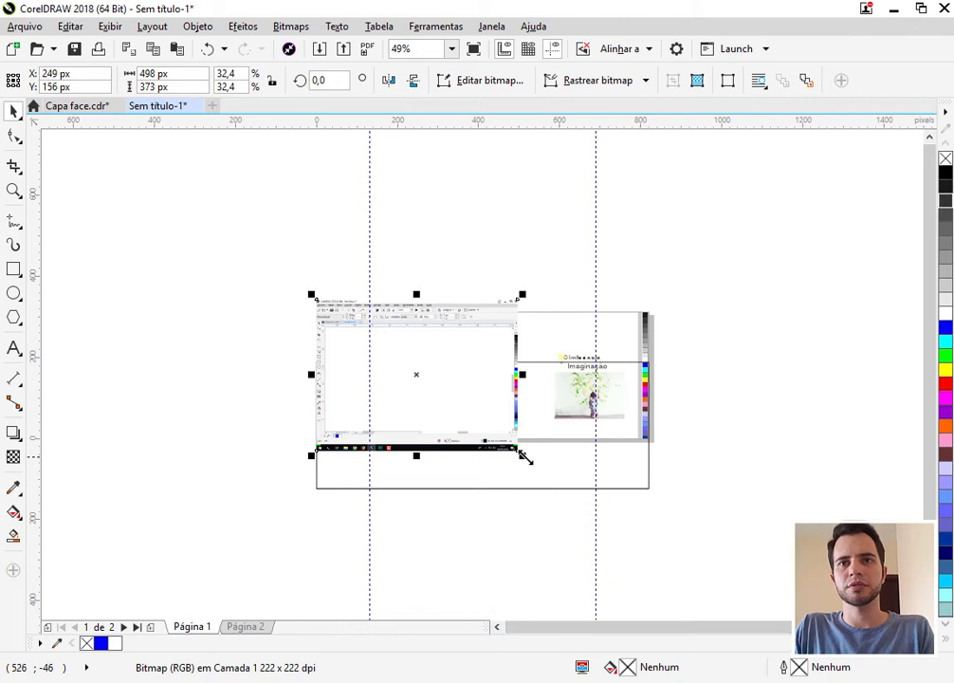
drag(521, 455, 649, 559)
scroll(512, 398, up, 3)
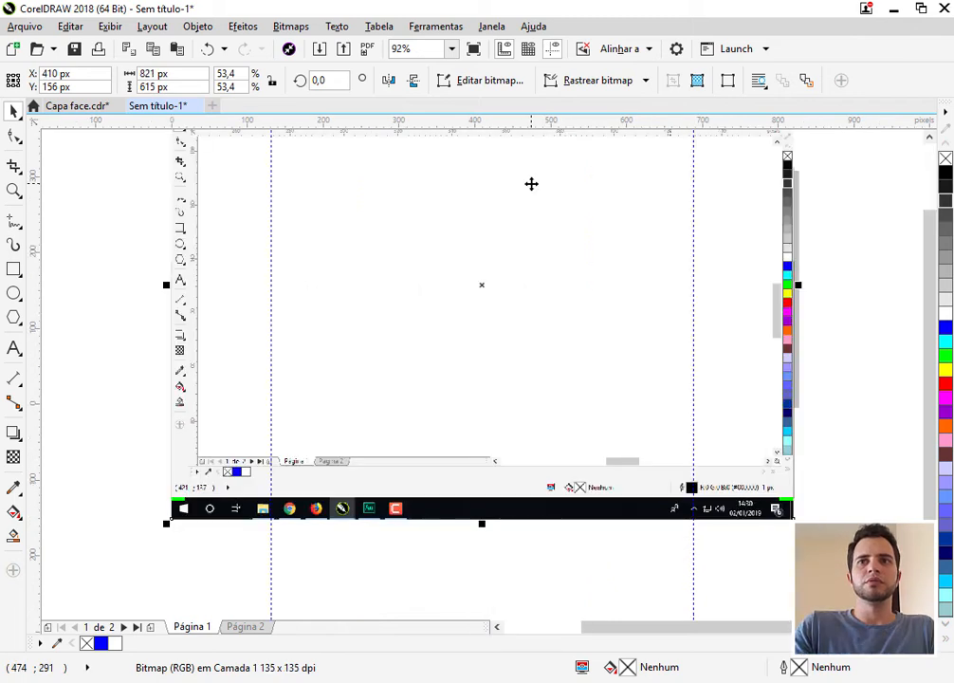
- Crop the new screenshot's lower part up to the page's bottom edge with the Shape tool, leaving it 464 px high
click(15, 134)
scroll(126, 482, right, 1)
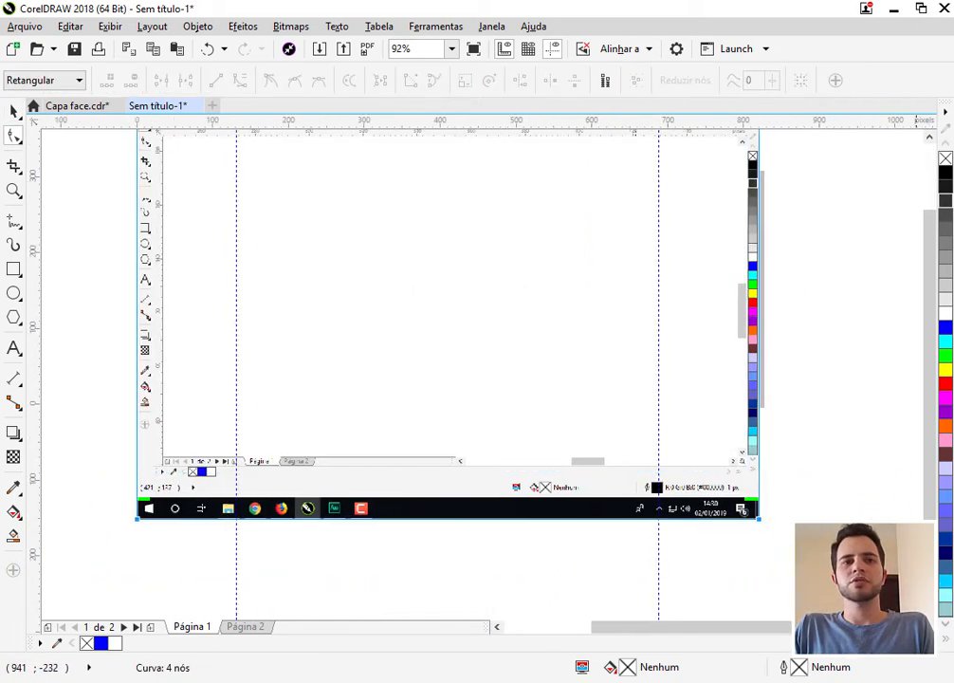
drag(758, 518, 773, 415)
key(space)
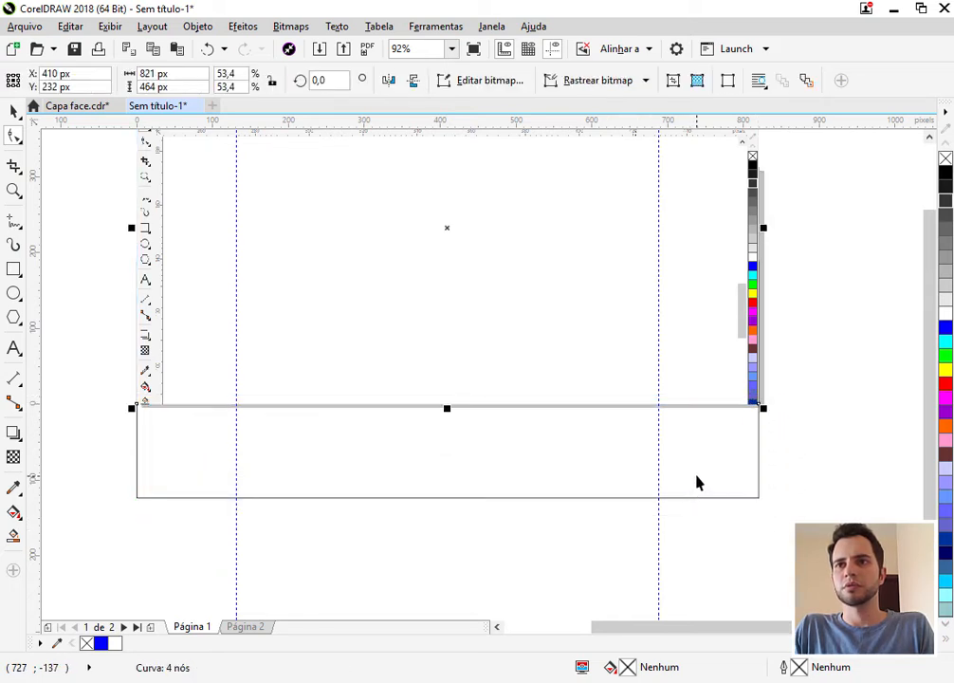
- Align the frame rectangle with the page again, at X 410 px and Y 156 px
click(697, 474)
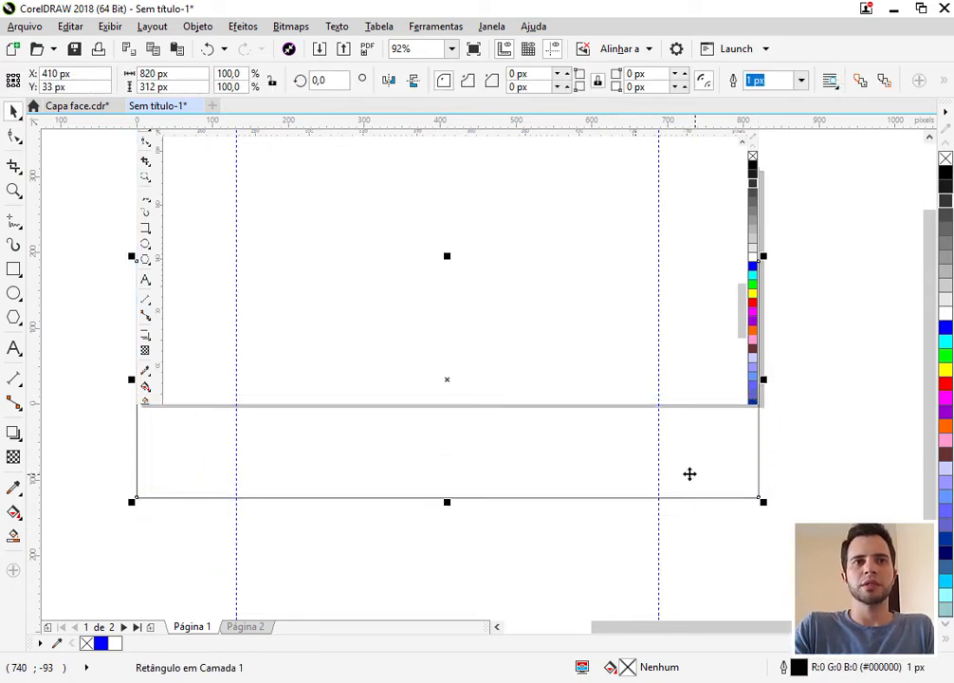
click(533, 466)
key(b)
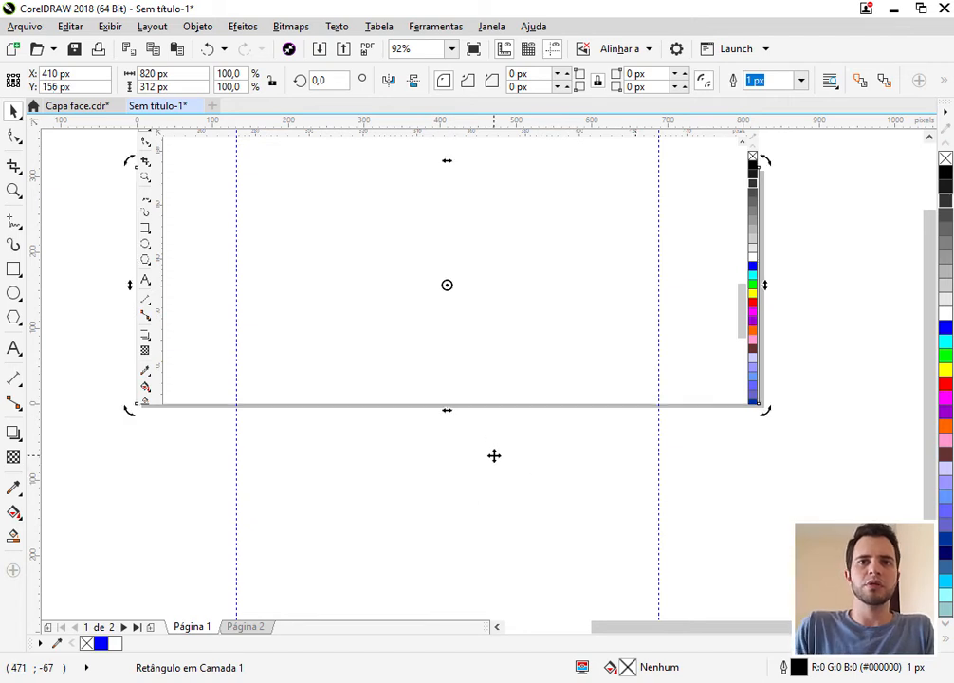
click(512, 496)
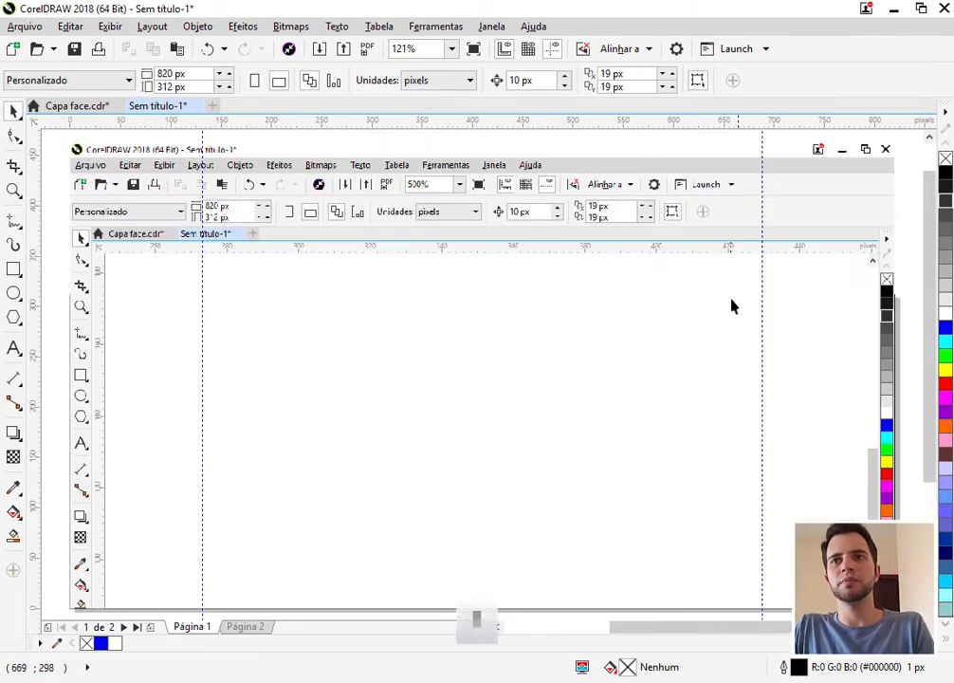
- Crop the new screenshot's top to the page edge and its left side to the scrollbar and colour palette strip
click(613, 178)
key(p)
click(12, 135)
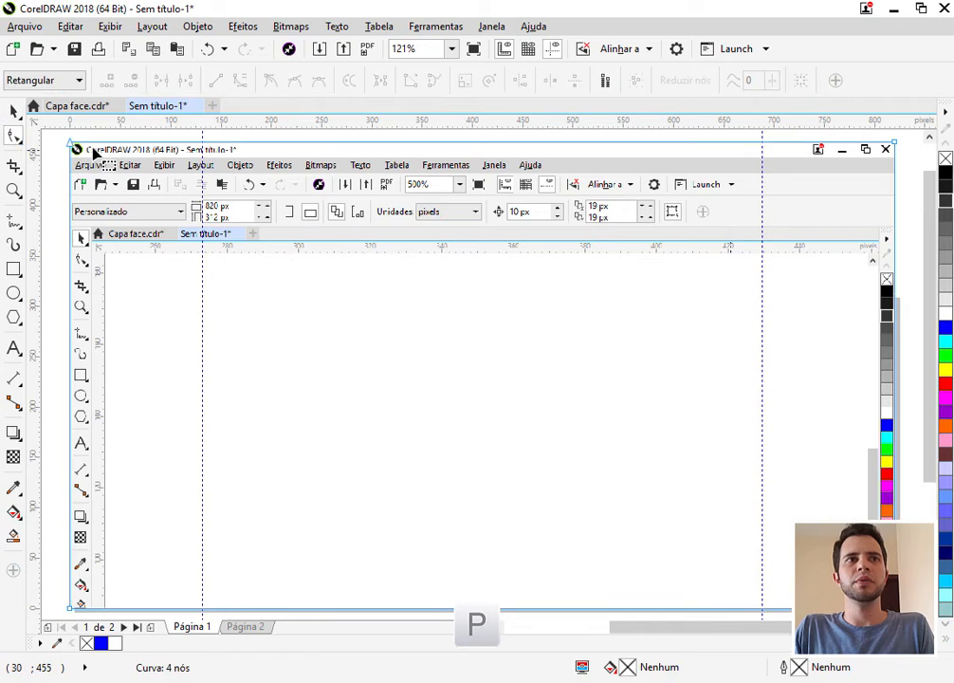
drag(59, 136, 908, 200)
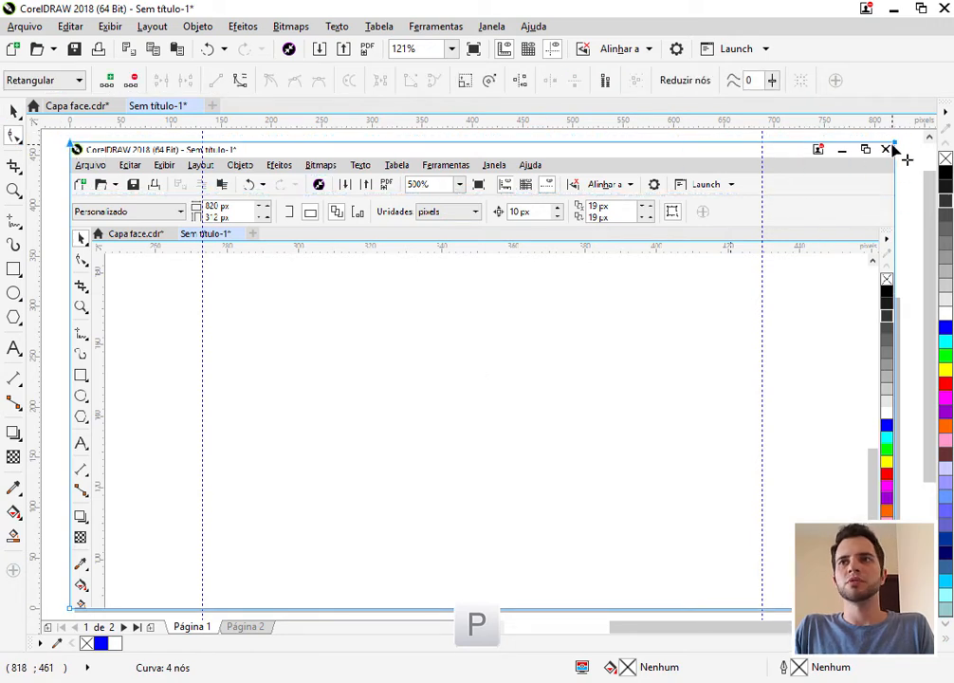
drag(894, 142, 891, 295)
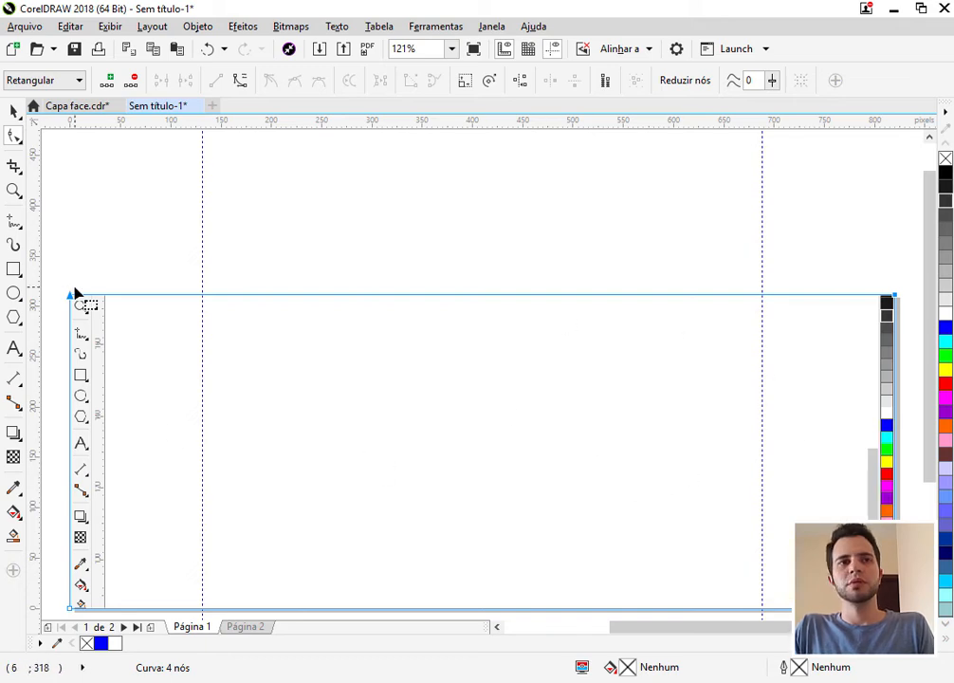
drag(64, 257, 89, 626)
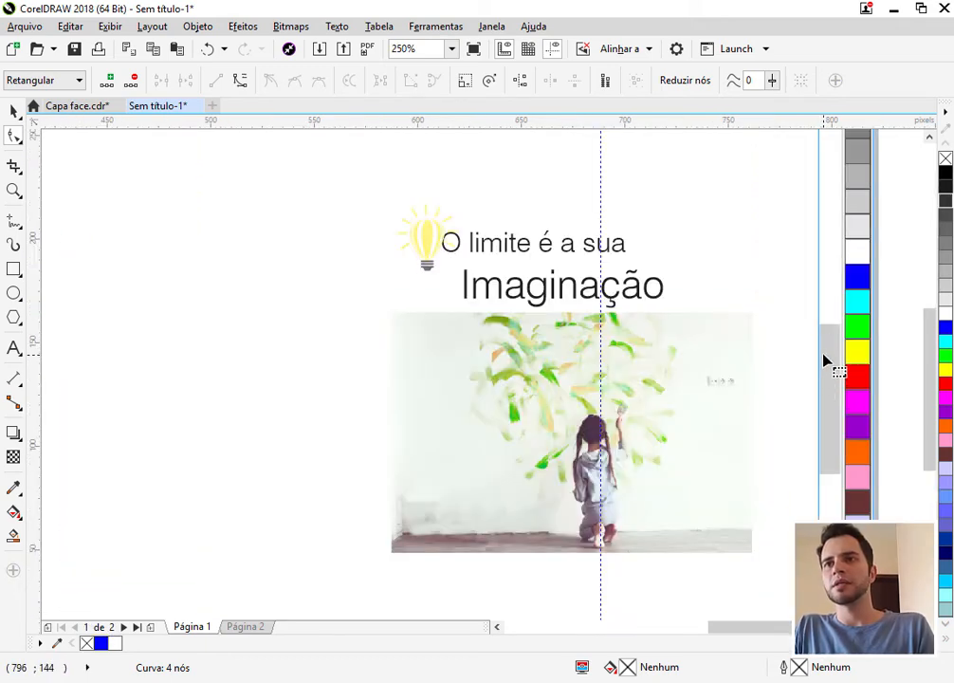
- Delete the extra bitmap lying over the palette strip at the page's right edge
key(F4)
key(space)
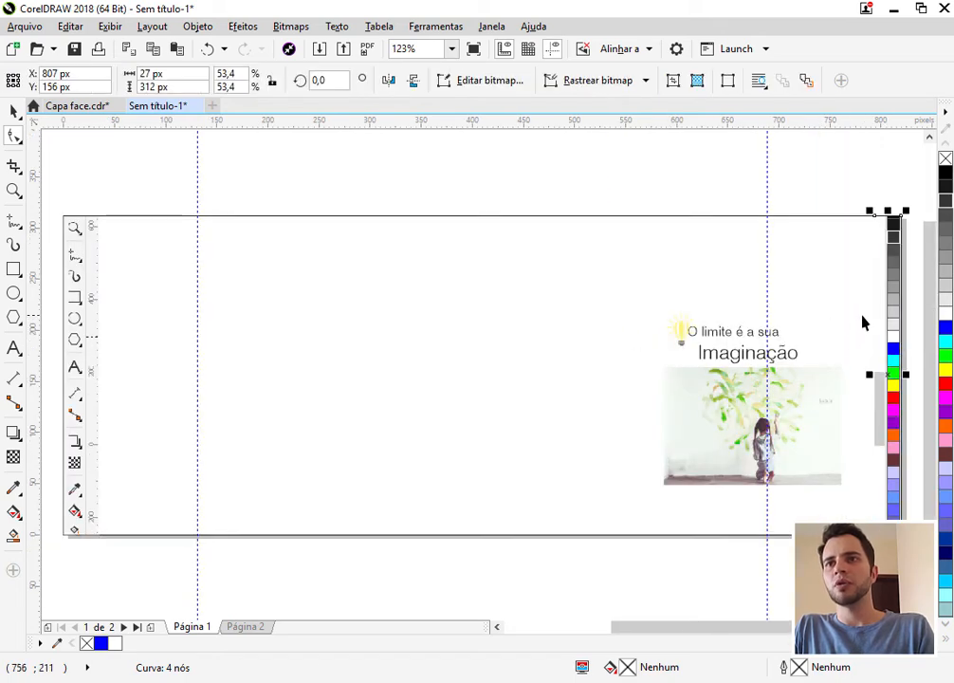
click(912, 286)
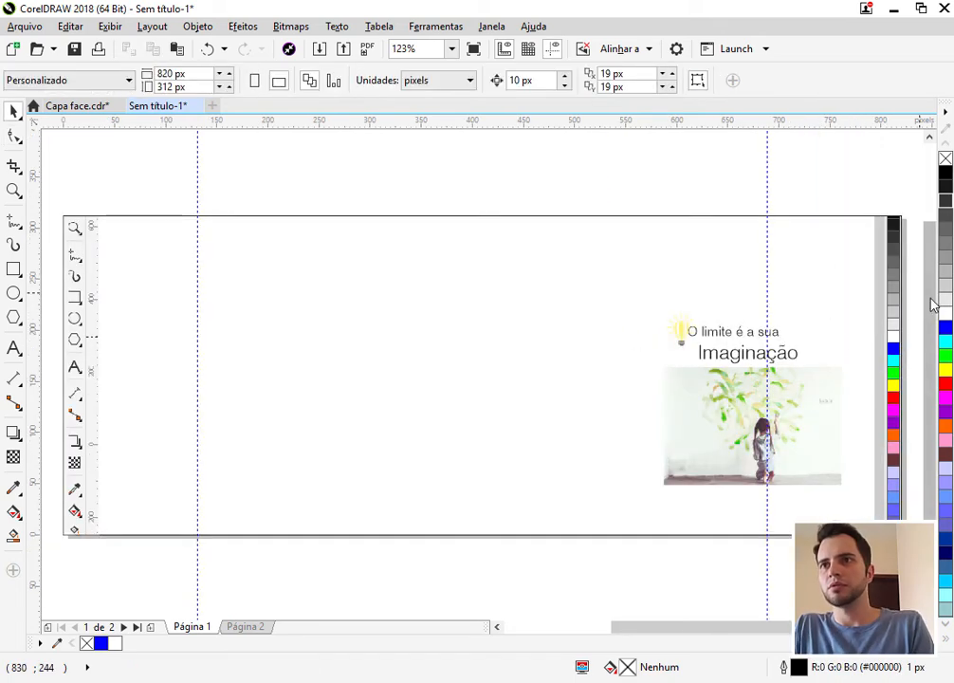
drag(882, 282, 787, 291)
drag(881, 277, 805, 266)
key(Delete)
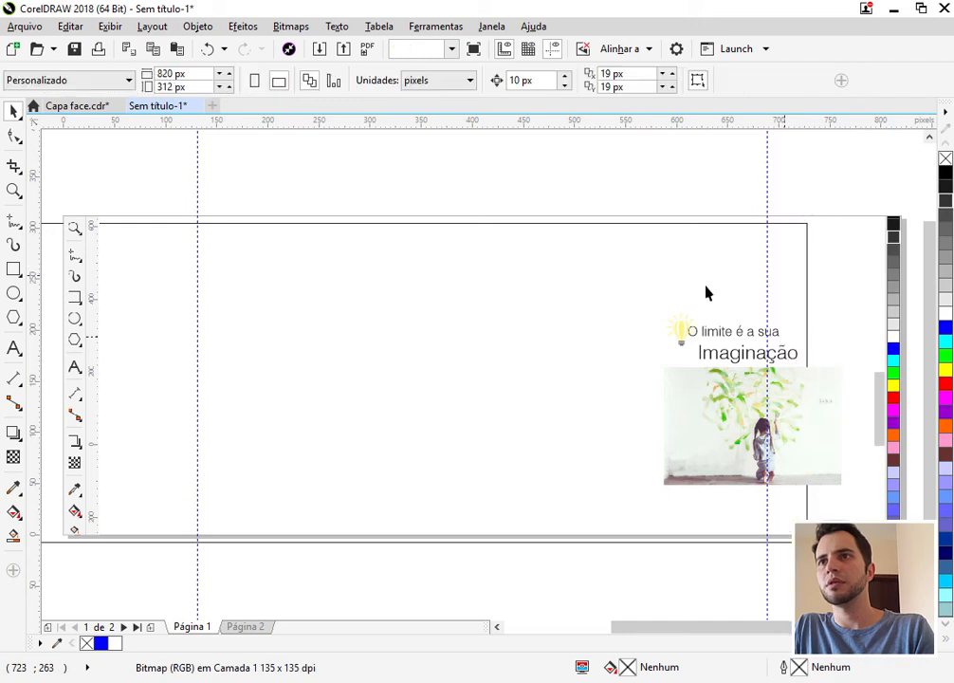
- Centre the frame rectangle on the page at X 410 px and Y 156 px and fill it with light grey (R204 G204 B204)
click(500, 312)
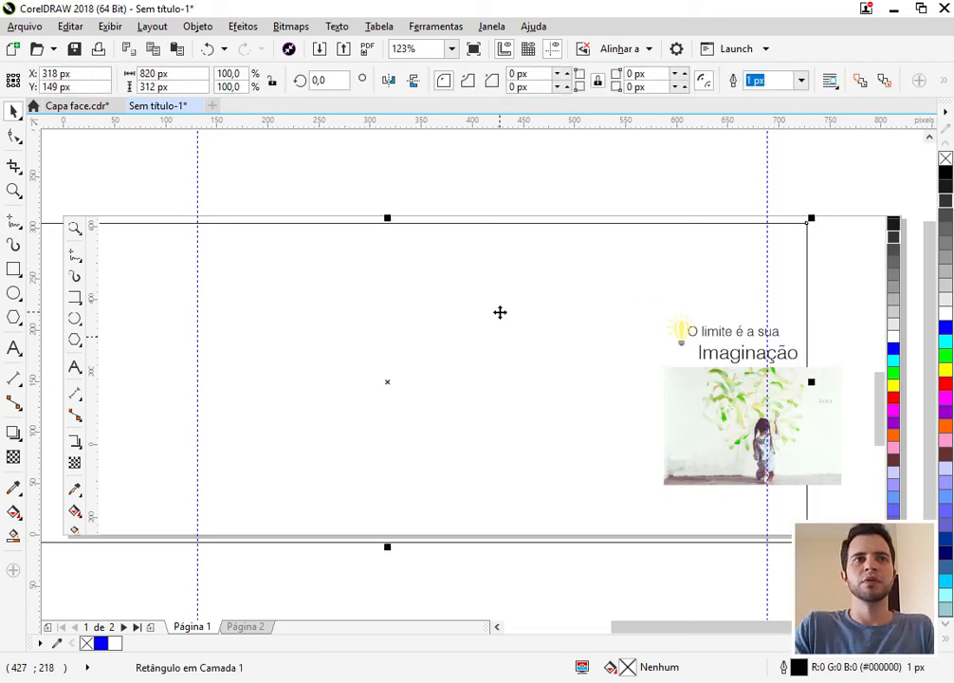
key(p)
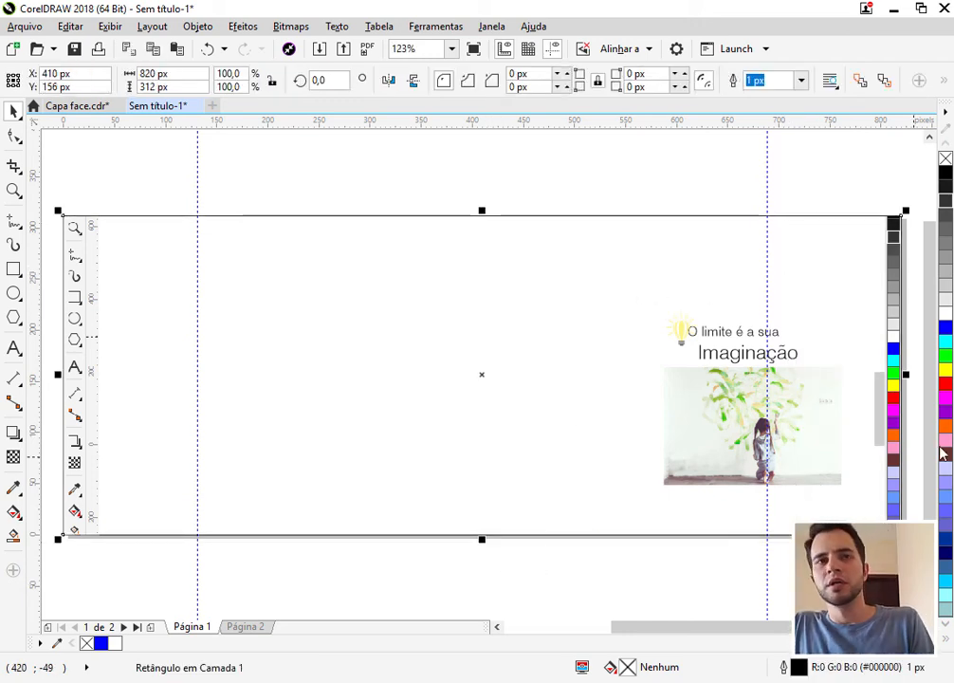
click(945, 355)
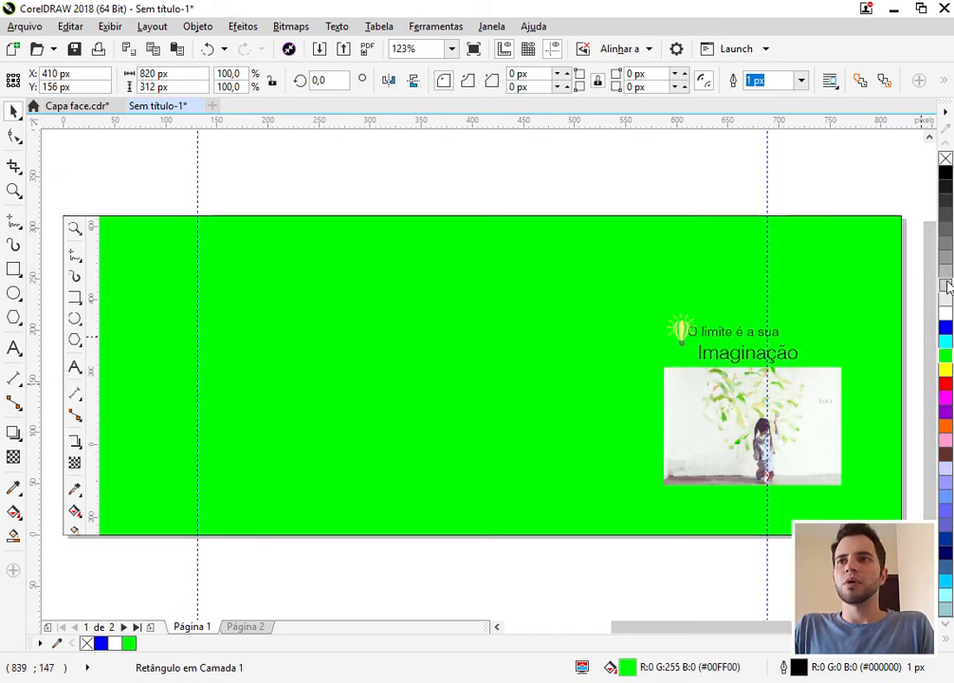
click(945, 288)
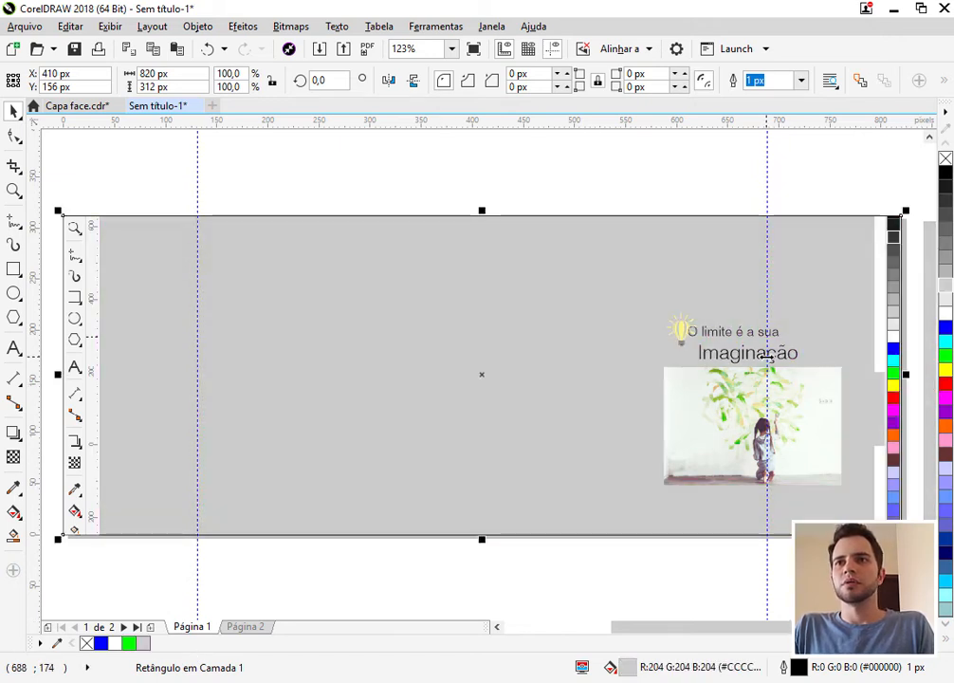
- Check the toolbar strip, palette strip and frame rectangle individually, and compare the layout with the finished cover on Página 2
key(F10)
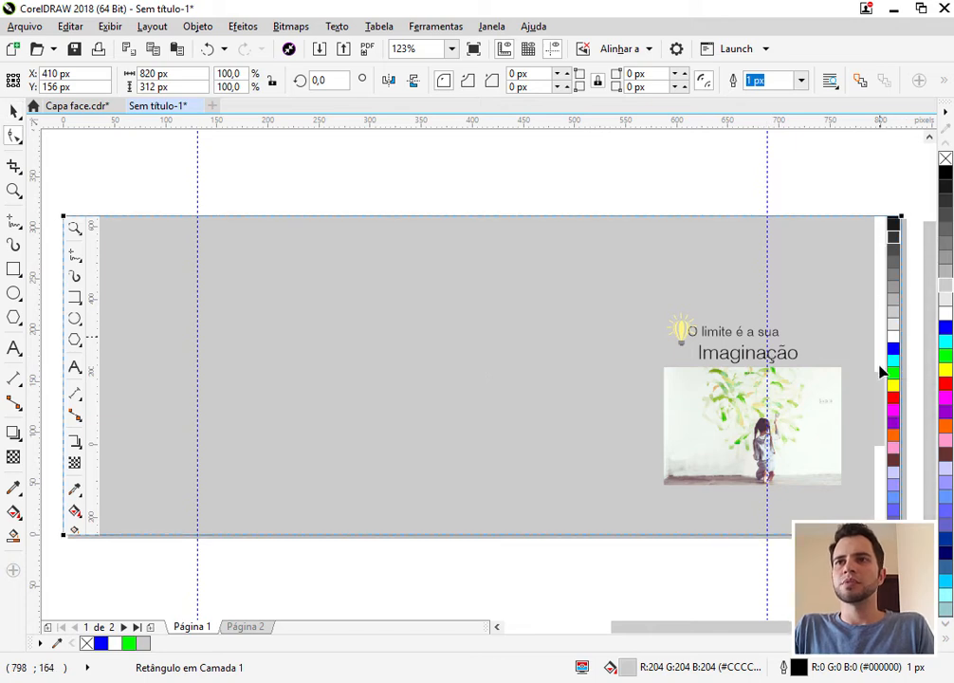
click(87, 302)
key(space)
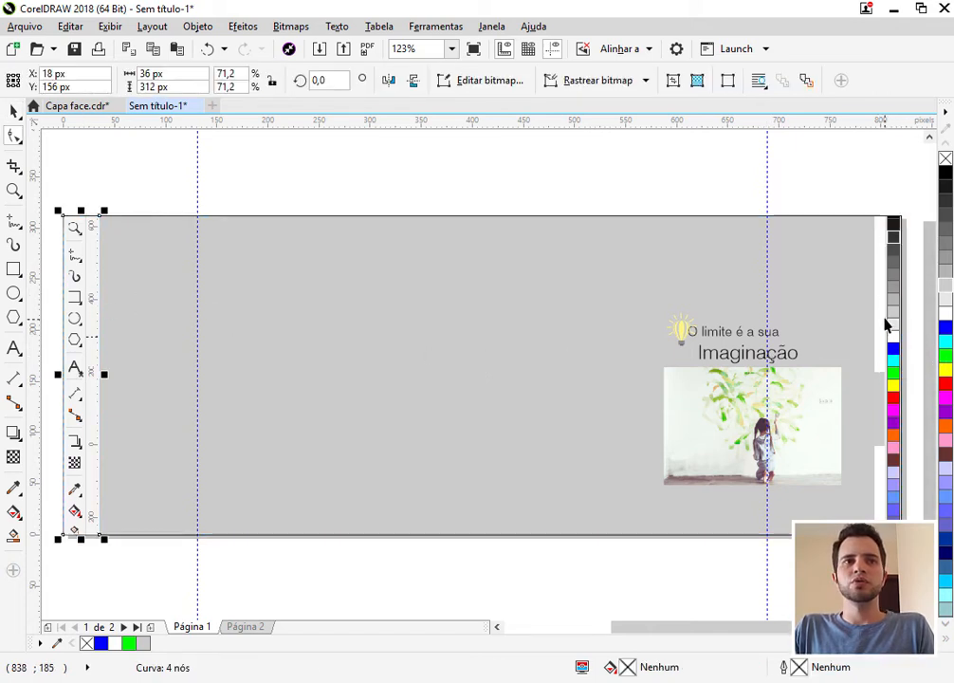
click(884, 318)
shift+click(87, 333)
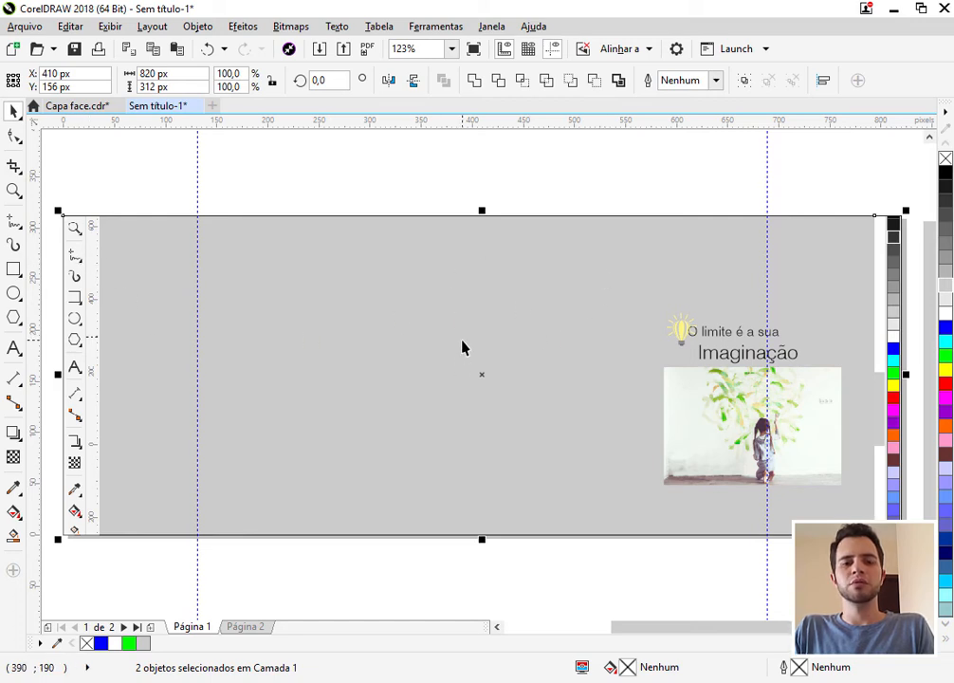
click(81, 272)
drag(115, 164, 72, 544)
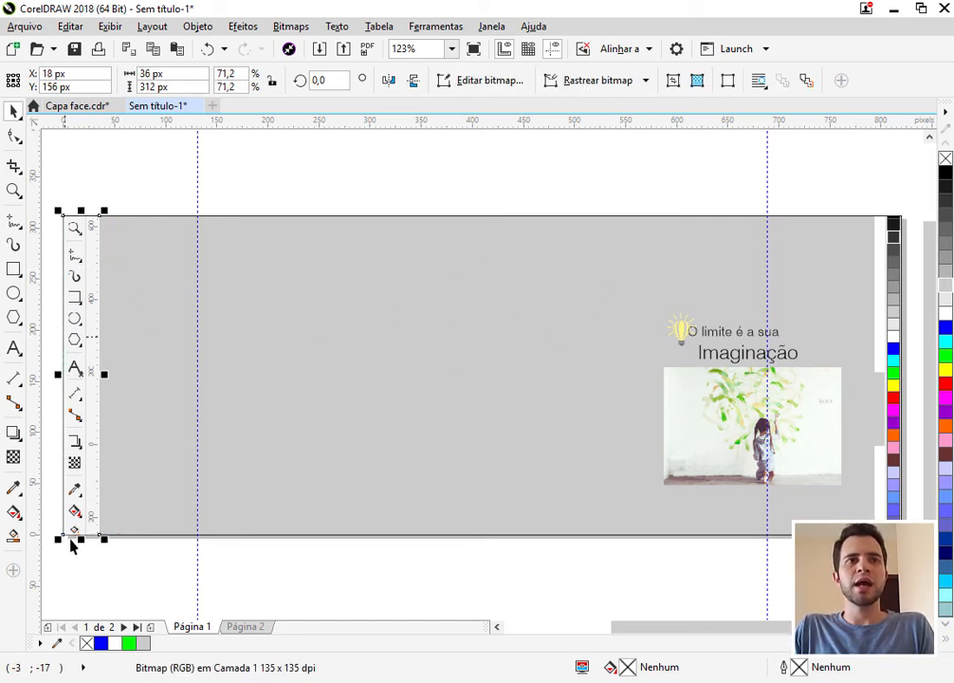
click(460, 324)
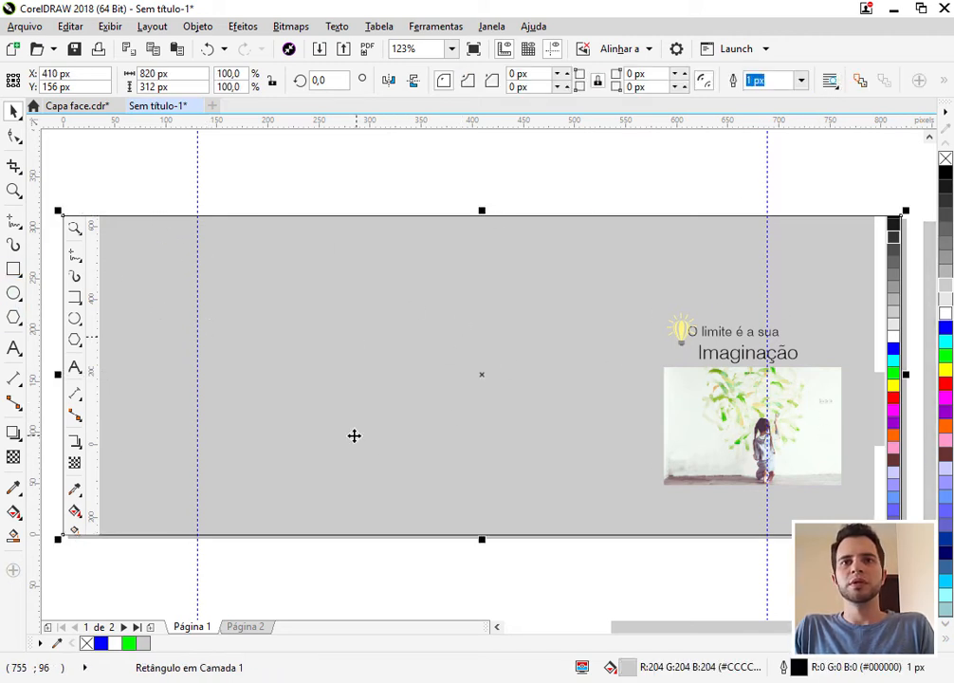
click(250, 629)
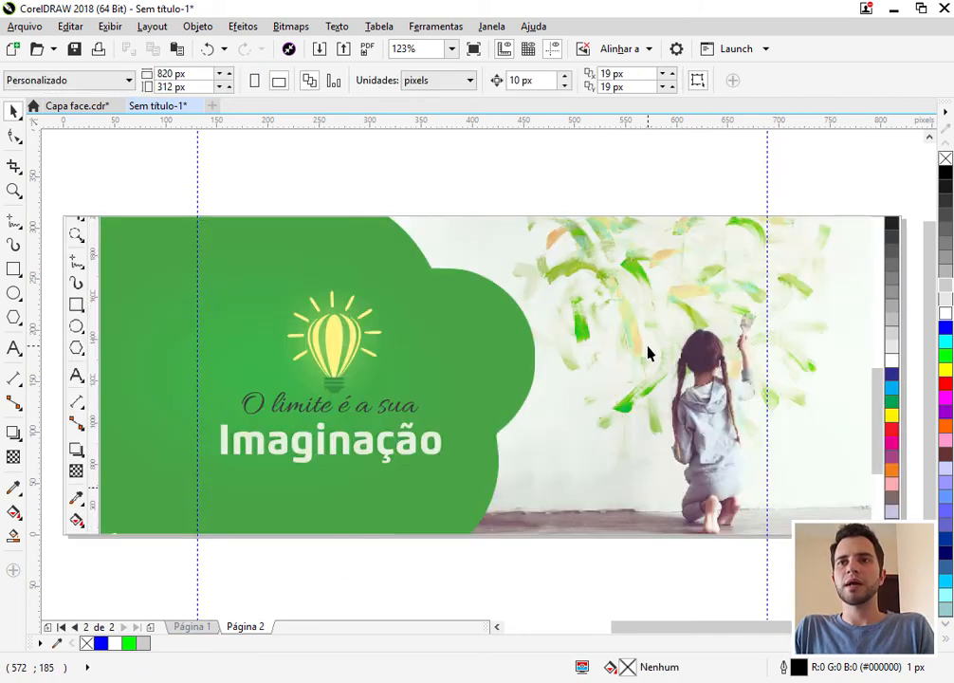
click(192, 626)
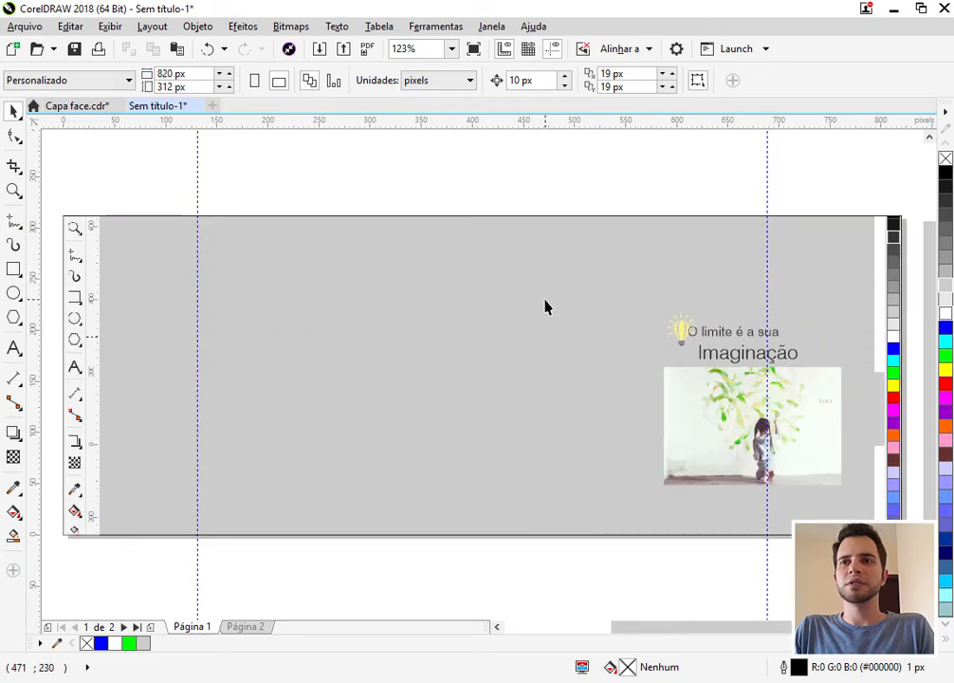
- Align the photo's bottom edge with the bottom edge of the frame rectangle on Página 1
click(767, 450)
click(681, 444)
shift+click(564, 426)
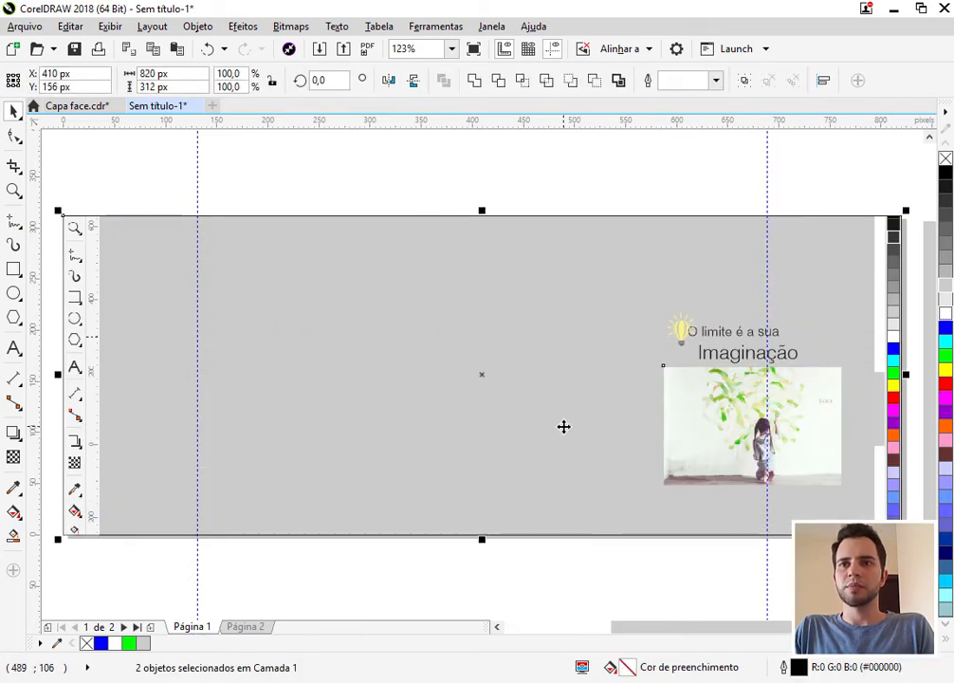
key(b)
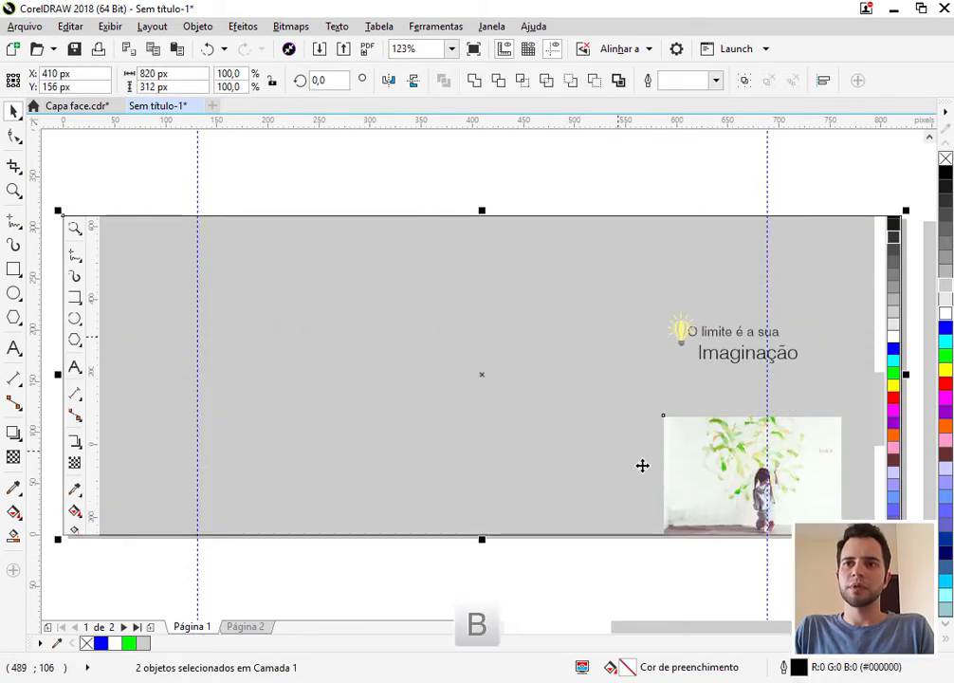
- Scale the photo up to about 504 x 335 px and move it right to about X 579 px, past the frame's right edge
click(749, 579)
click(728, 441)
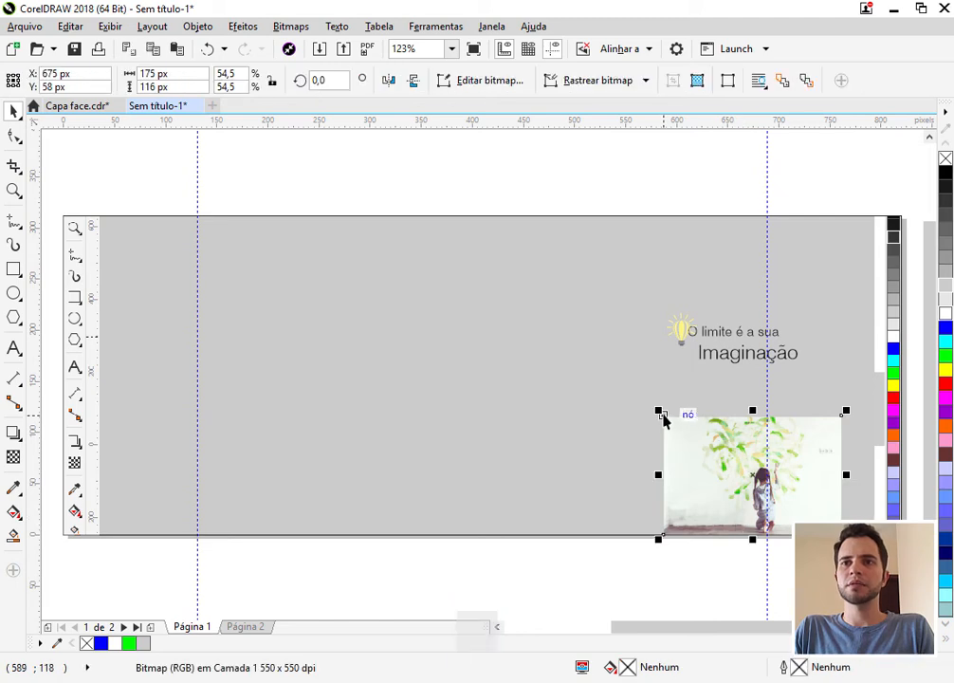
drag(661, 413, 320, 201)
scroll(660, 396, down, 2)
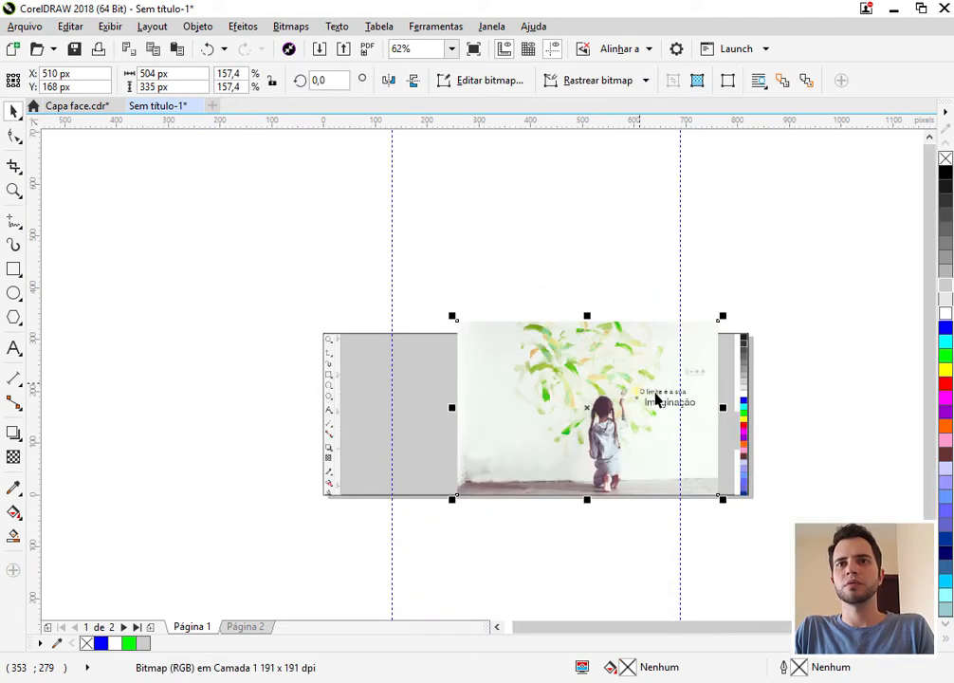
scroll(762, 450, up, 2)
drag(651, 438, 725, 435)
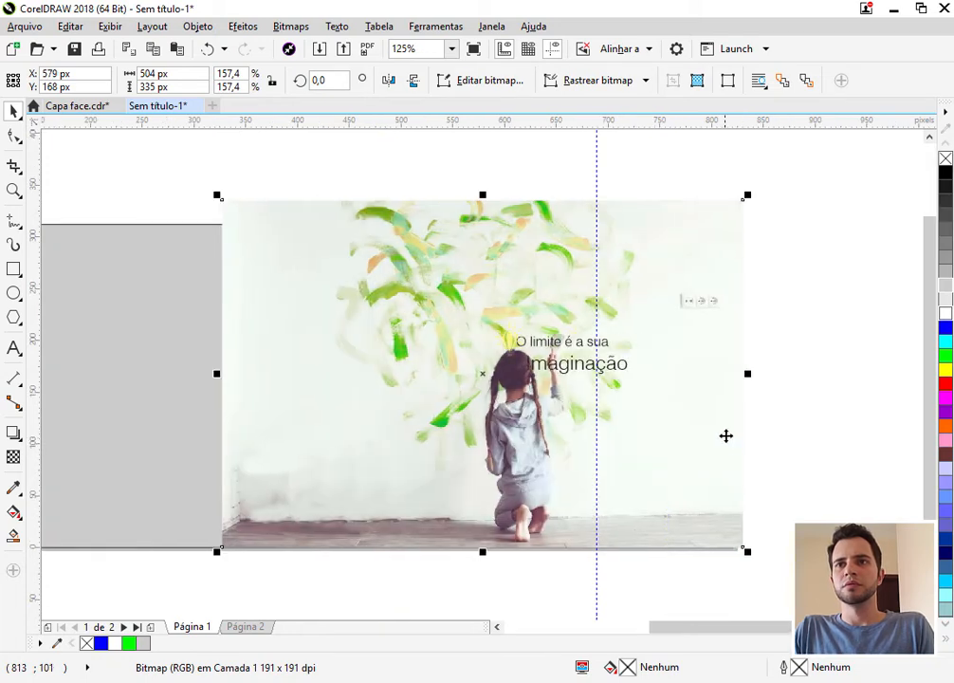
- Select the palette strip hidden behind the photo and bring it to the front of the layer
drag(803, 166, 644, 603)
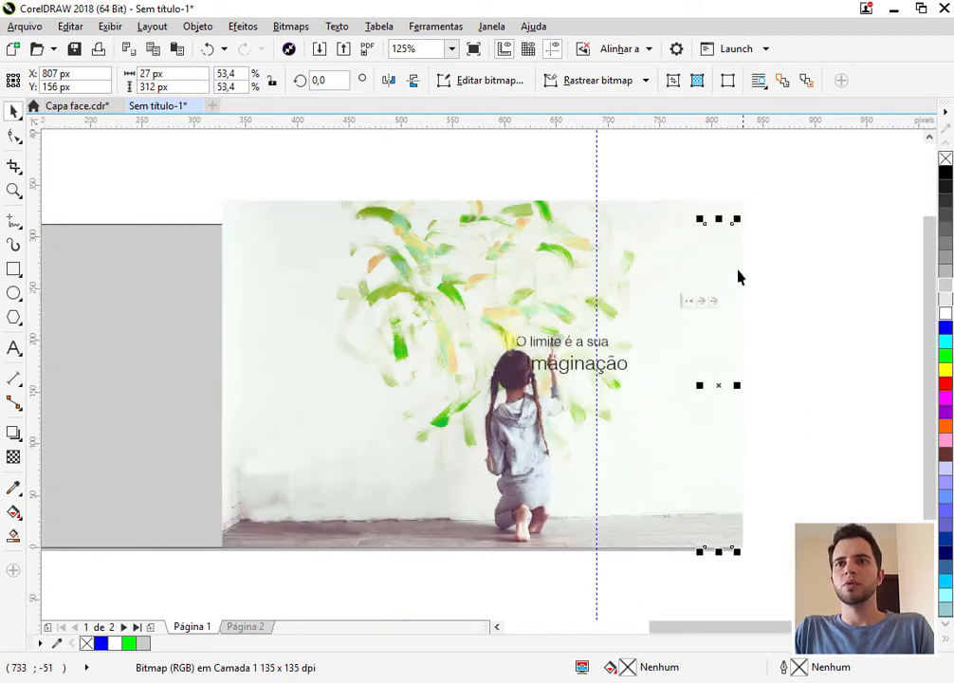
scroll(679, 361, down, 2)
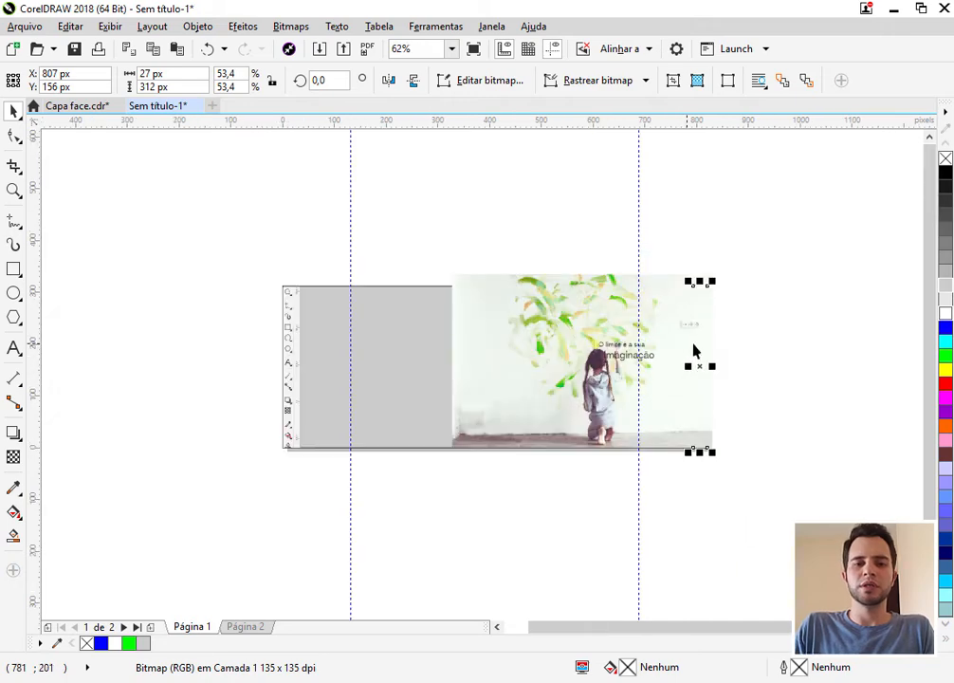
key(shift+Page_Up)
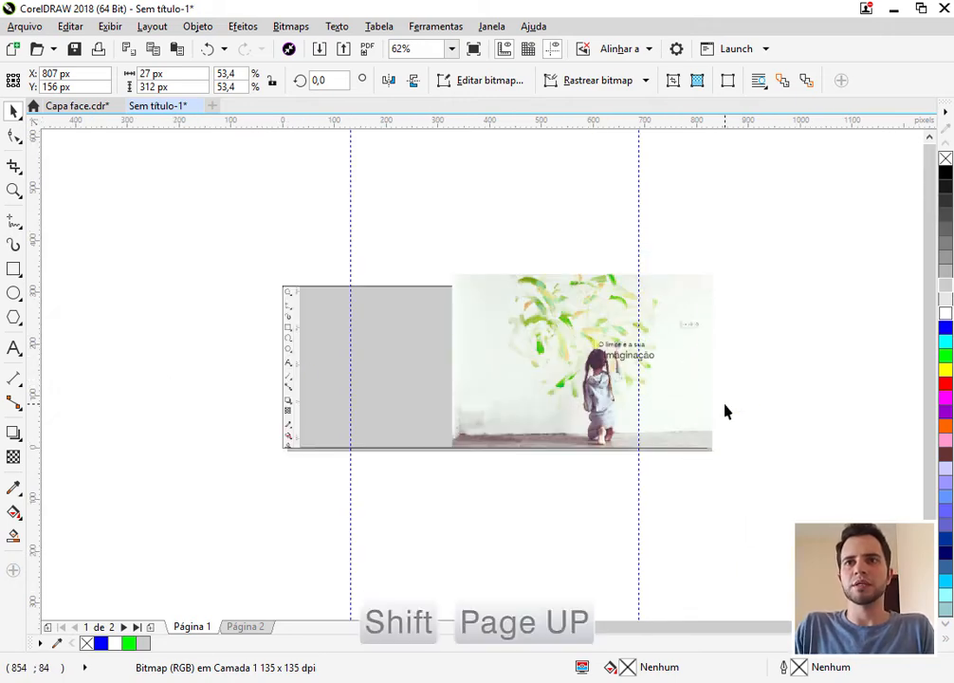
scroll(531, 351, up, 2)
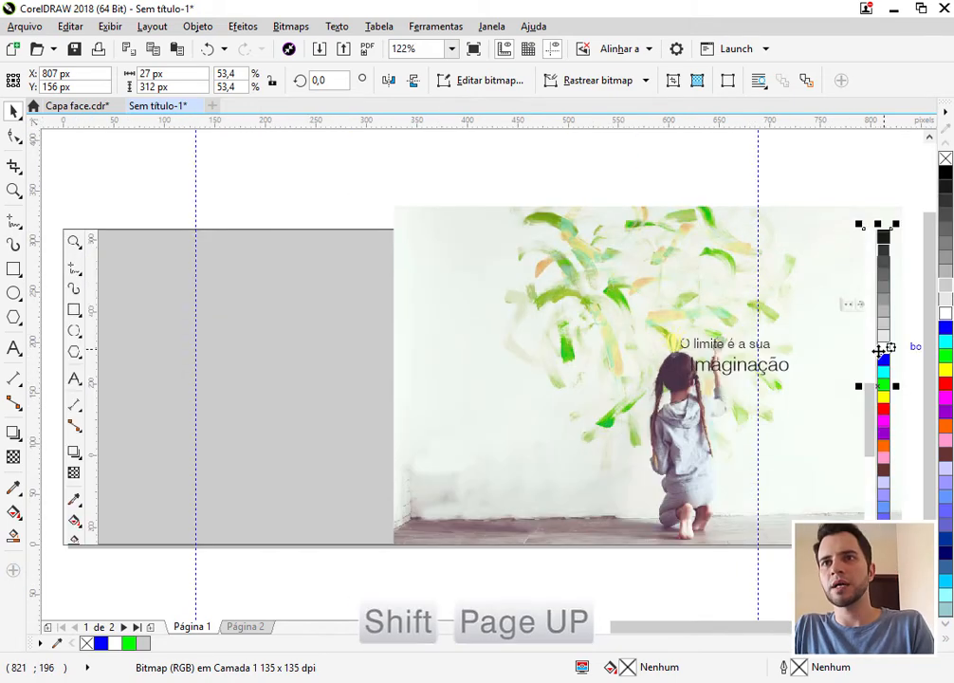
scroll(358, 411, down, 2)
scroll(644, 397, up, 2)
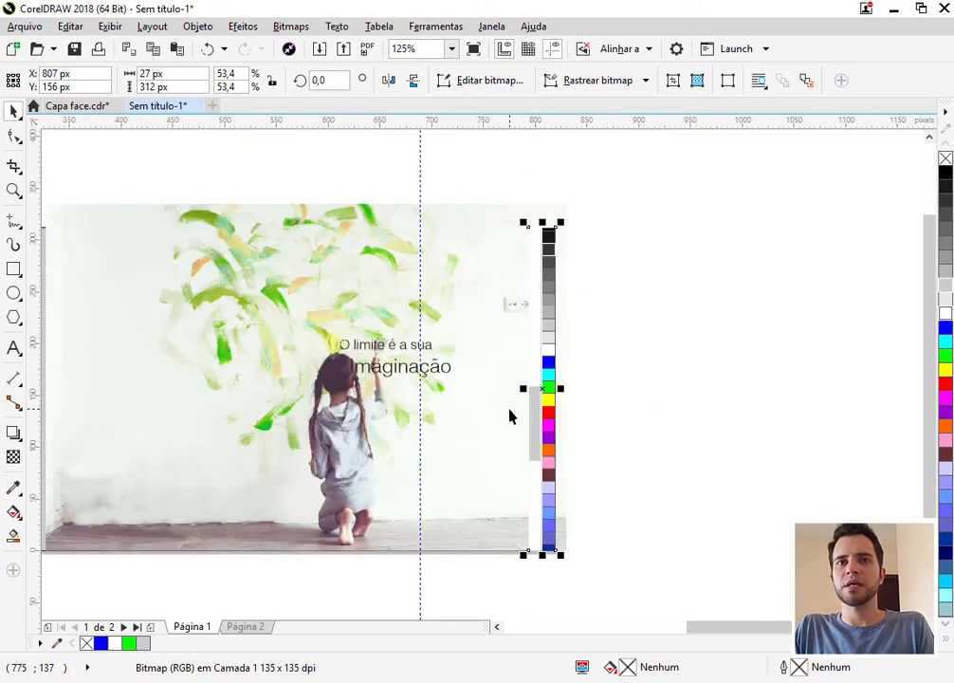
- Move the photo about 50 px to the right and enlarge it to about 525 x 350 px, overlapping the frame's edges
click(205, 420)
drag(205, 419, 252, 422)
scroll(472, 472, down, 2)
scroll(296, 479, up, 4)
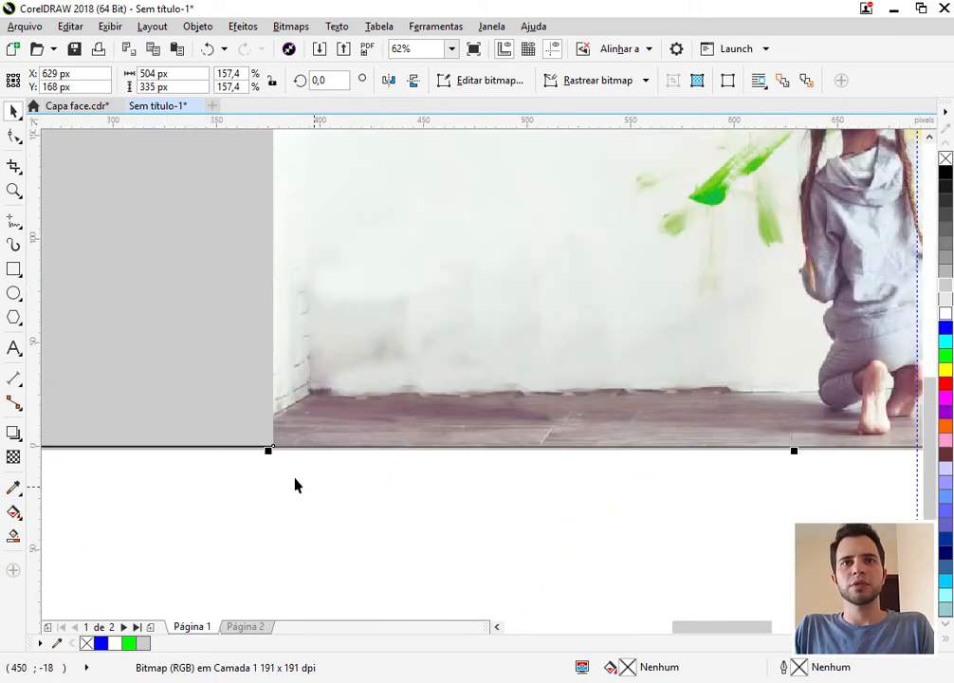
drag(267, 452, 254, 473)
scroll(282, 474, down, 2)
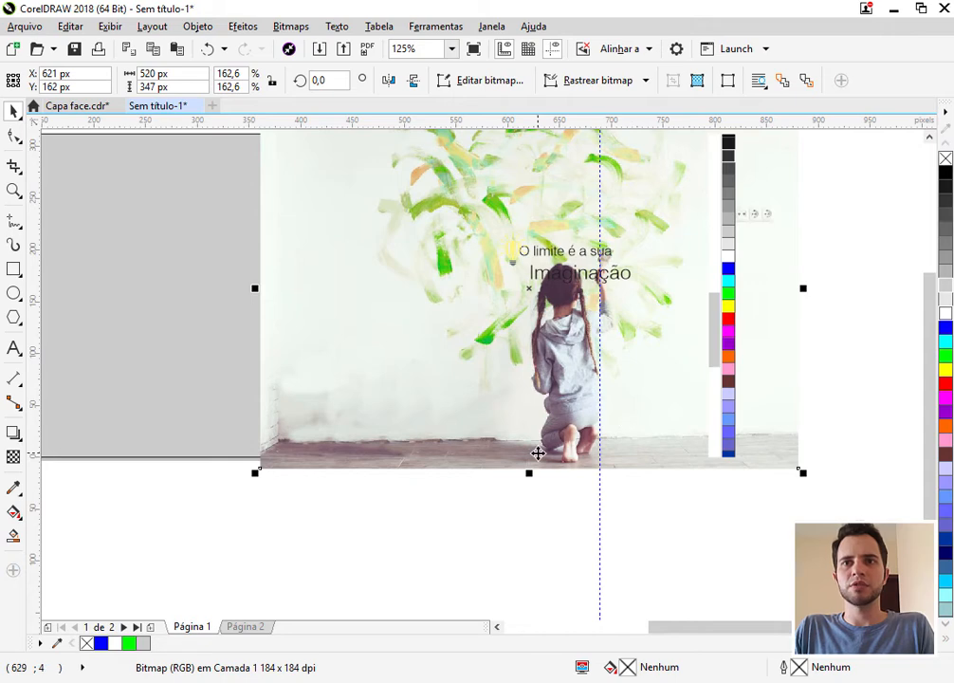
scroll(562, 331, down, 2)
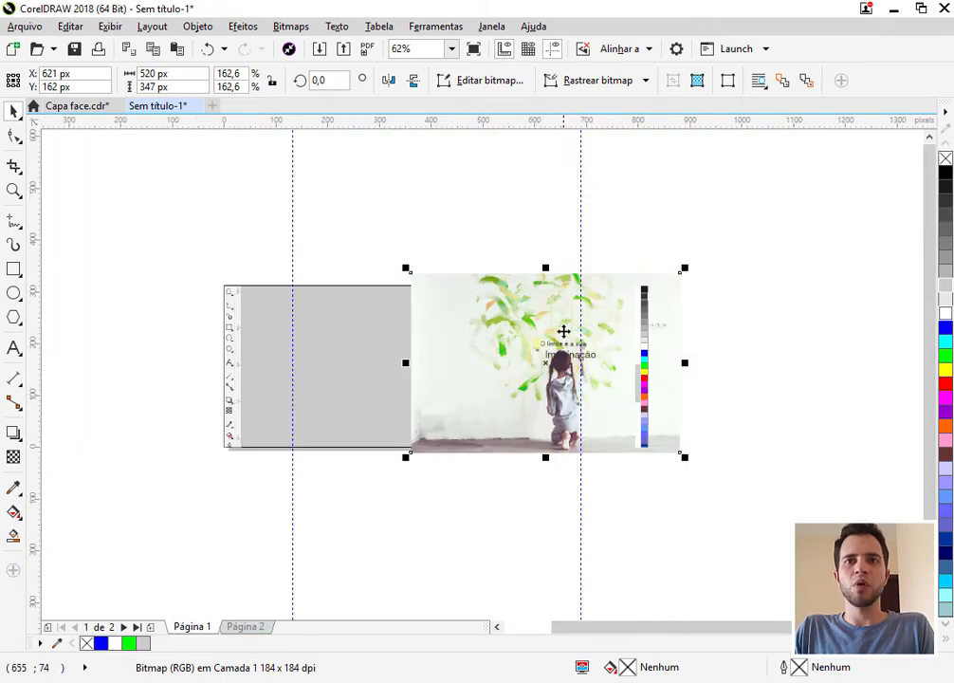
scroll(455, 276, up, 2)
drag(257, 252, 242, 252)
scroll(375, 291, down, 2)
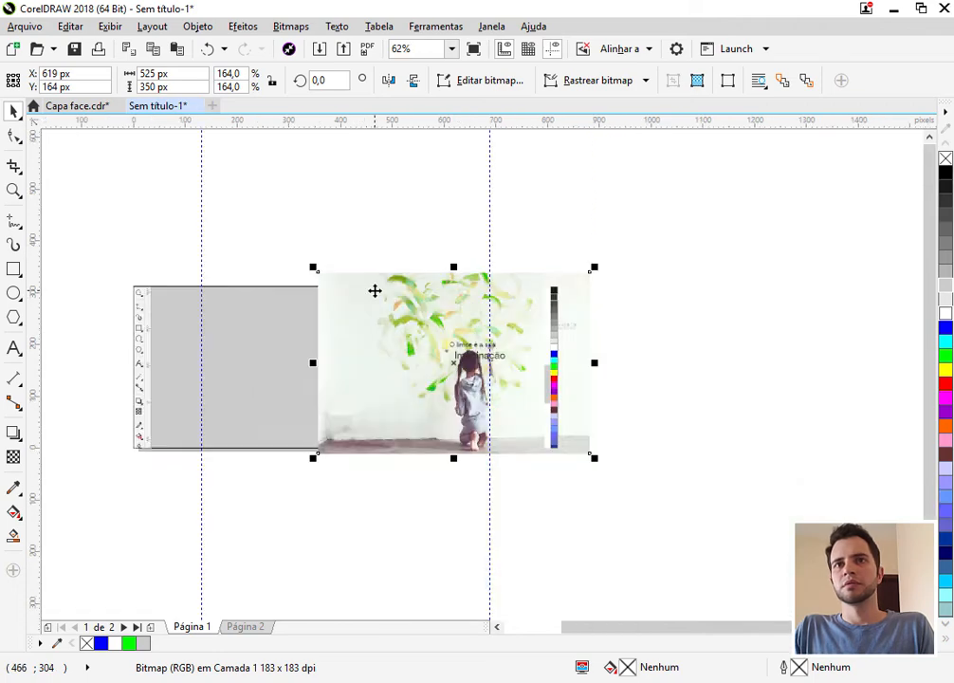
- Check the girl's position on Página 2 and move the photo on Página 1 left to about X 597 px to match
click(244, 627)
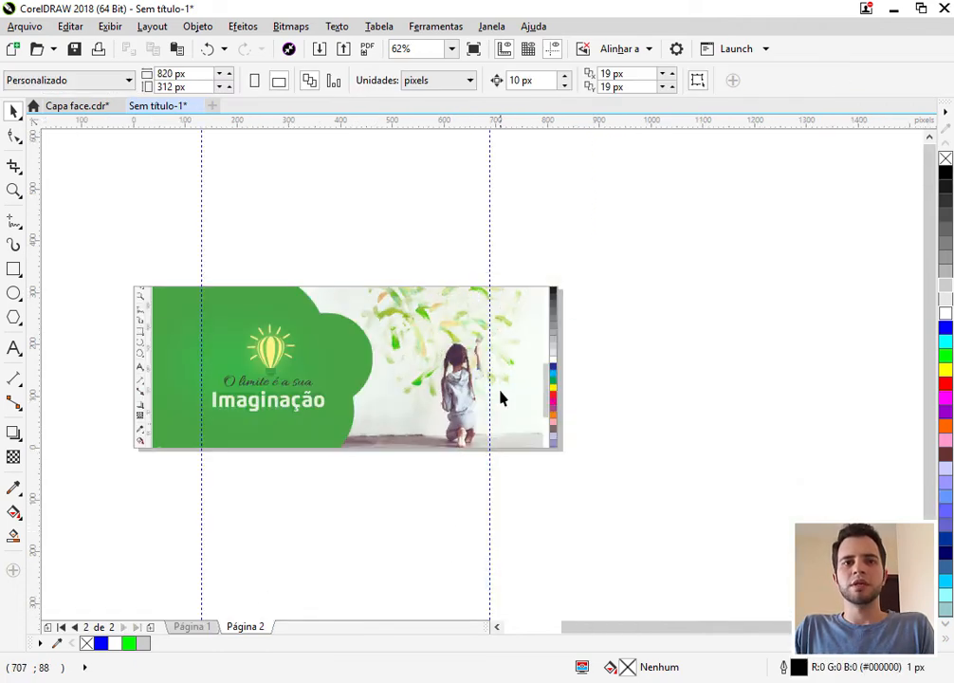
scroll(452, 431, up, 2)
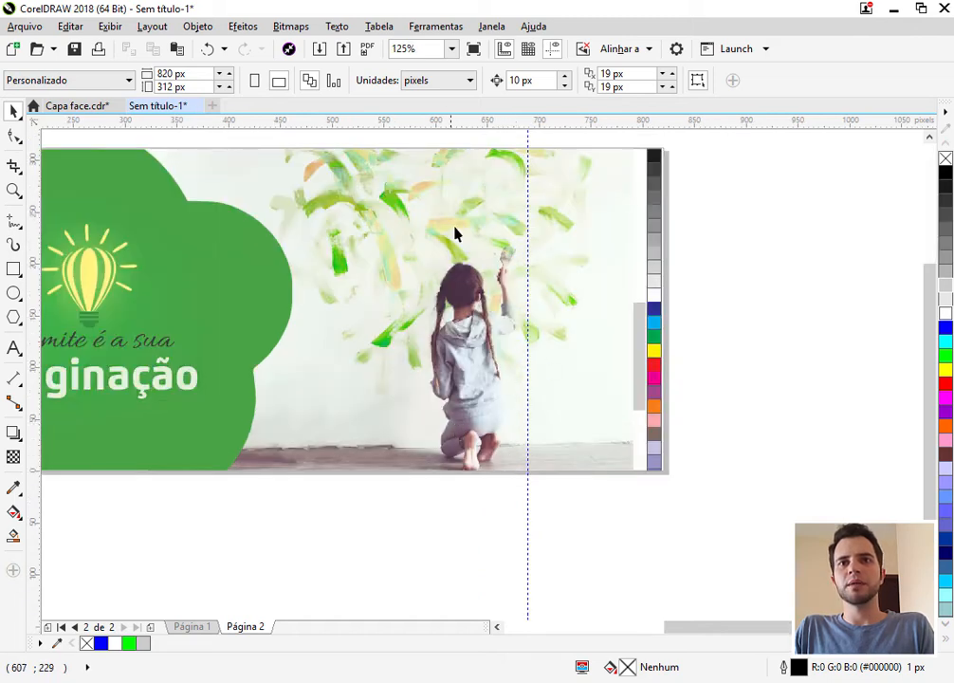
click(527, 225)
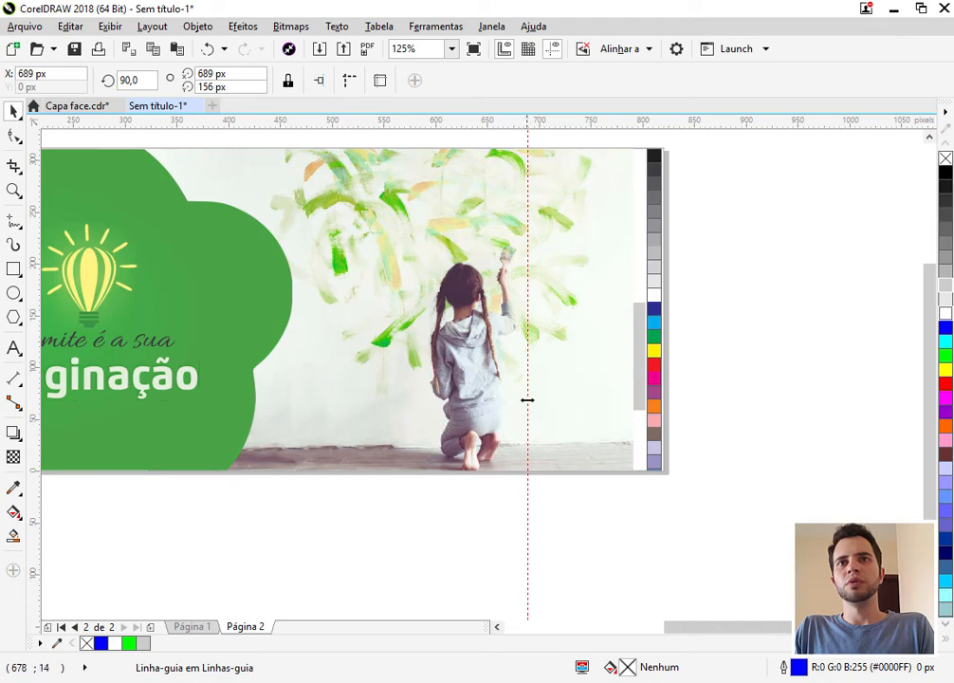
click(191, 626)
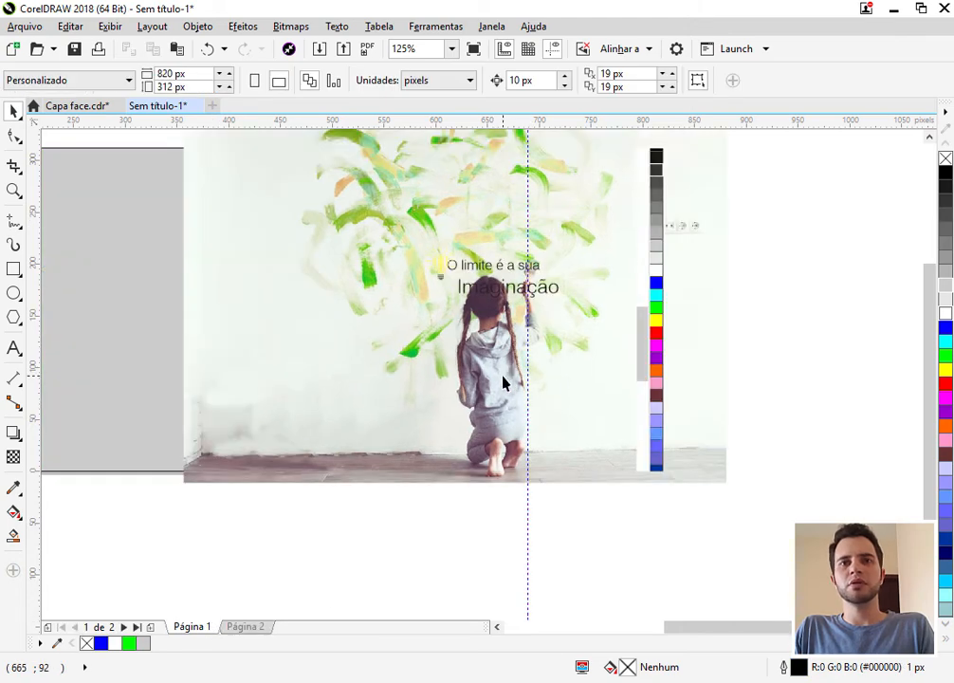
drag(503, 382, 480, 376)
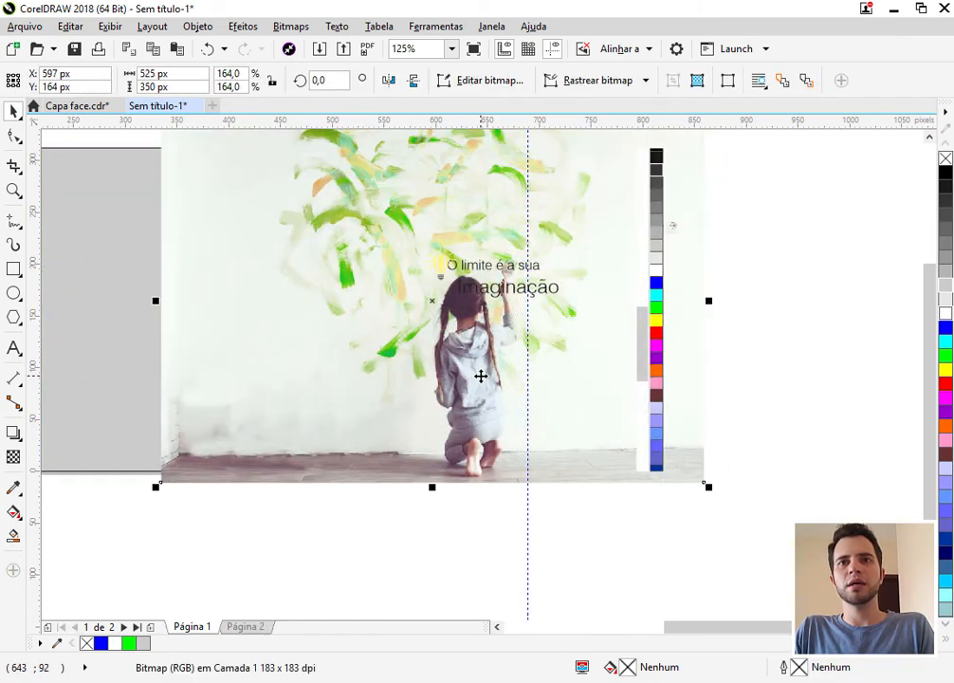
click(484, 376)
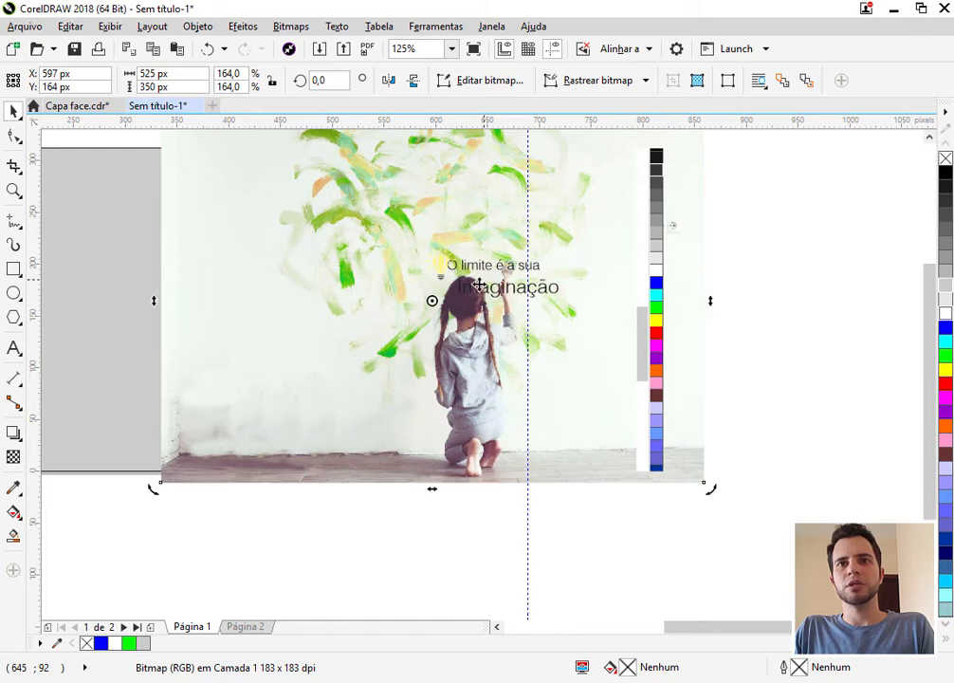
click(581, 549)
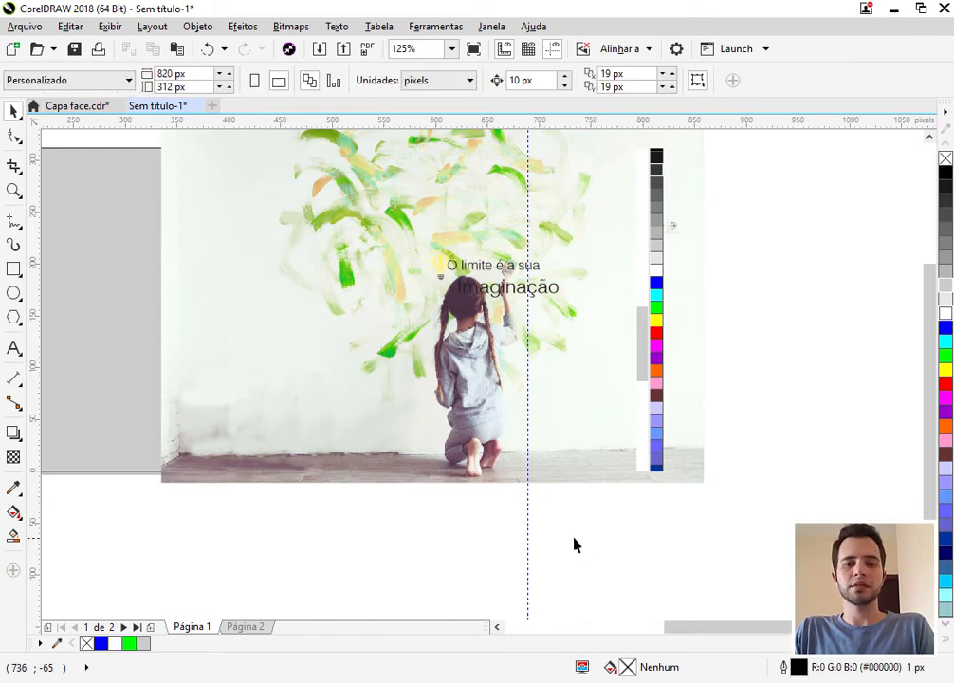
- Enlarge the photo slightly to about 530 x 353 px
scroll(573, 545, down, 2)
drag(676, 280, 175, 535)
click(780, 253)
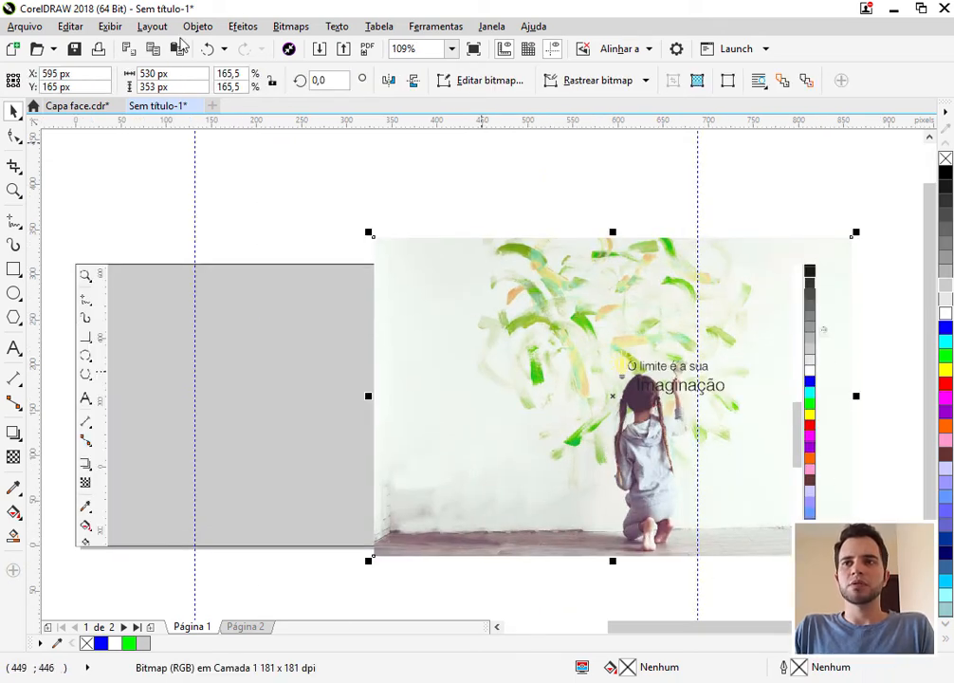
- Place the photo inside the grey frame rectangle as a PowerClip and remove the frame's outline
click(198, 27)
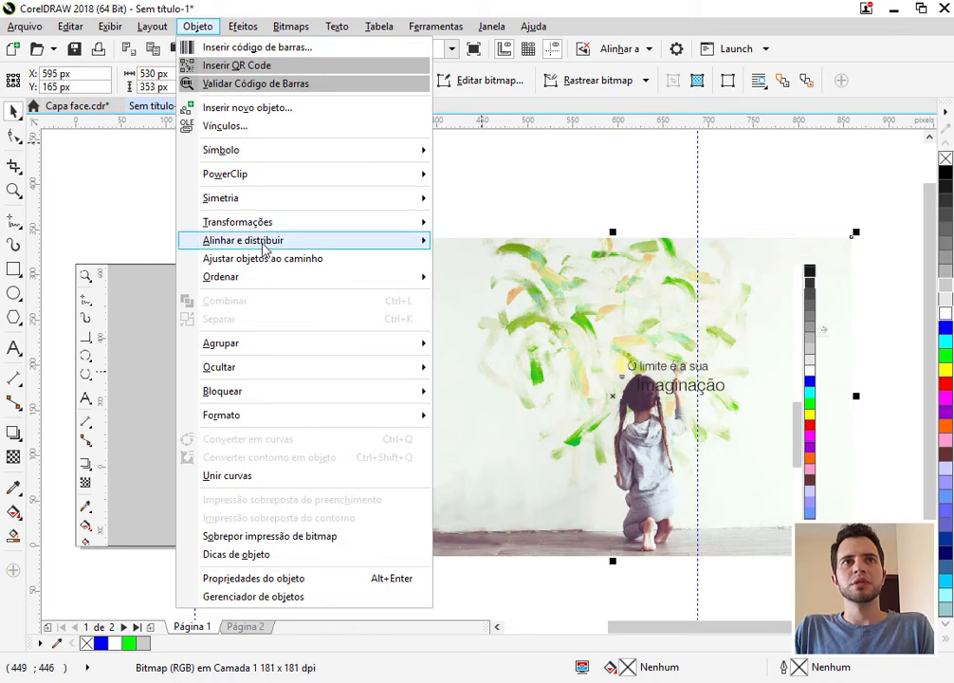
mouse_move(292, 177)
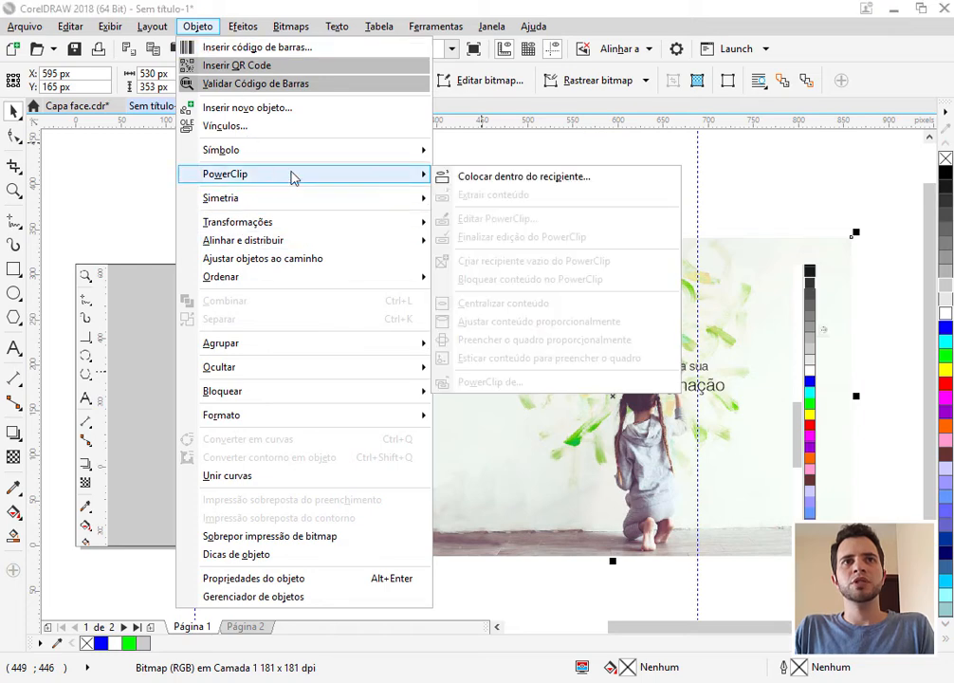
click(521, 177)
click(279, 365)
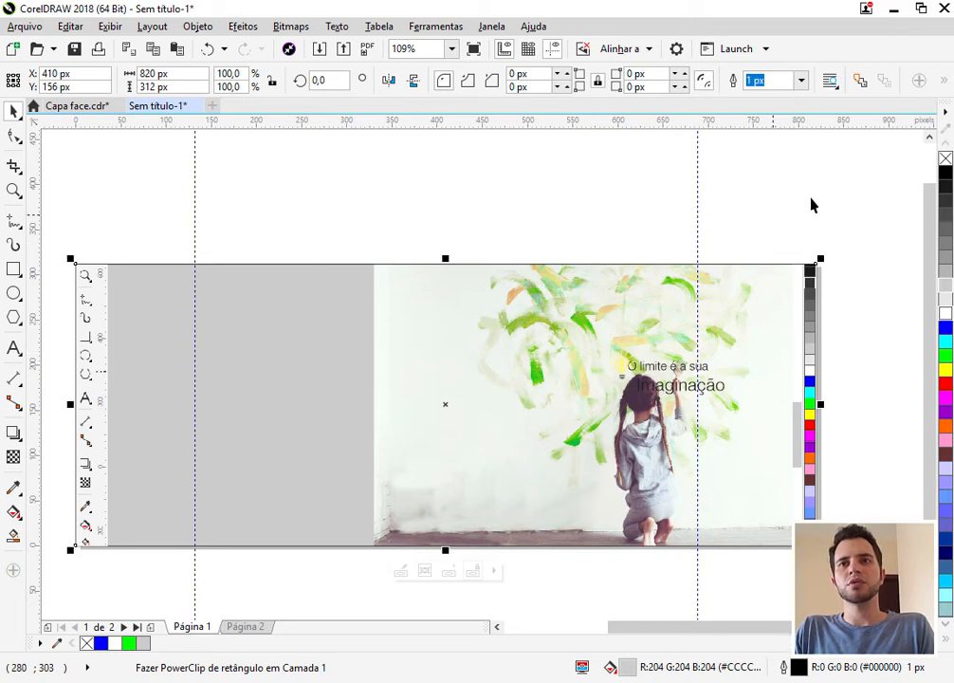
right_click(945, 158)
click(544, 221)
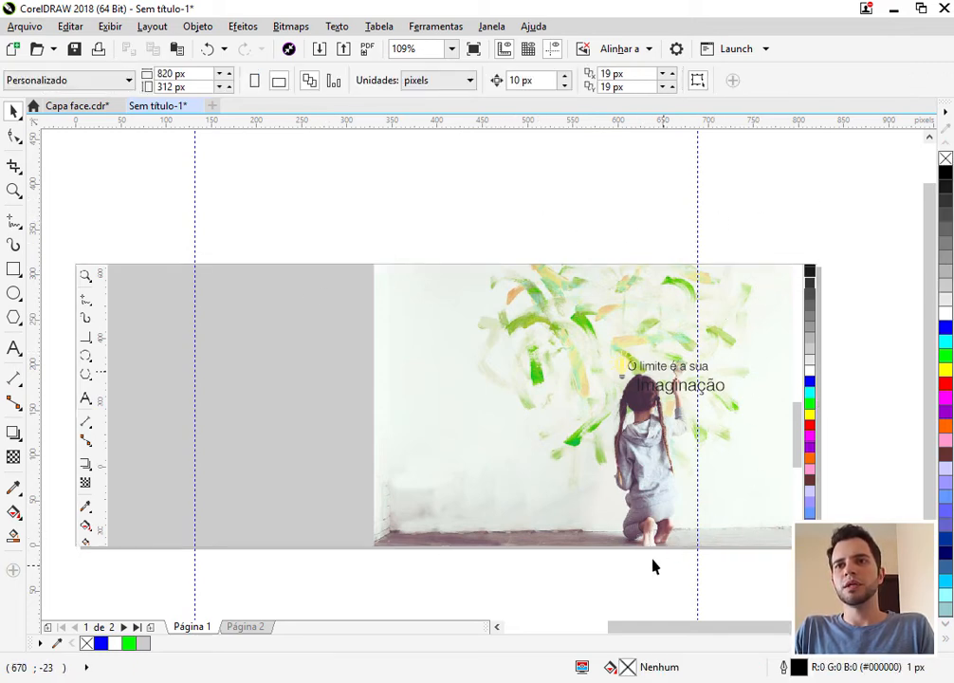
- On page 2, draw an ellipse about 182 by 173 px over the middle lobe of the green background
click(266, 629)
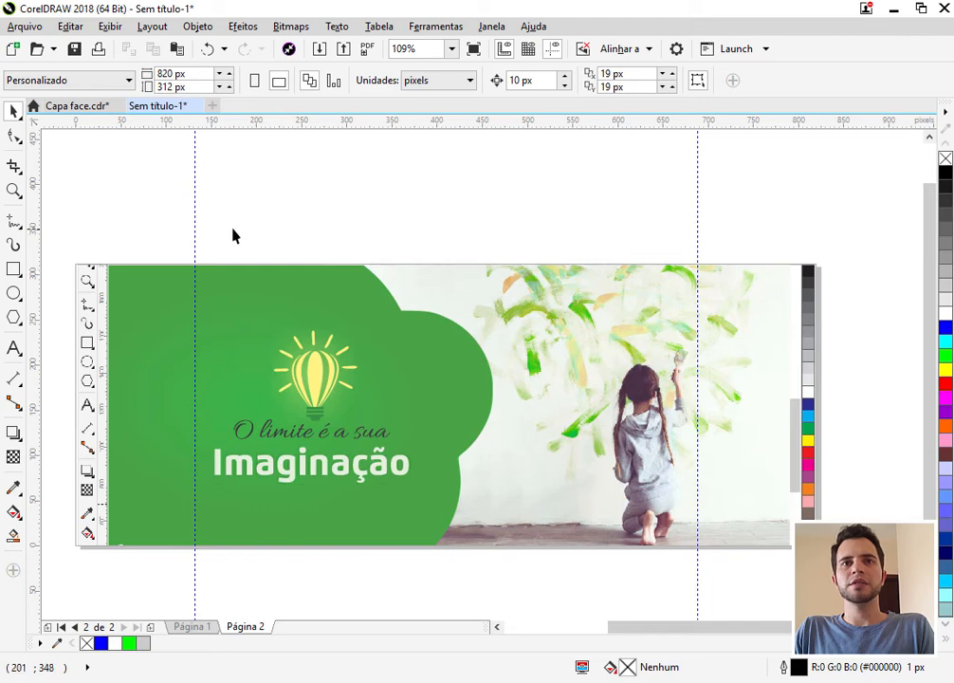
click(14, 293)
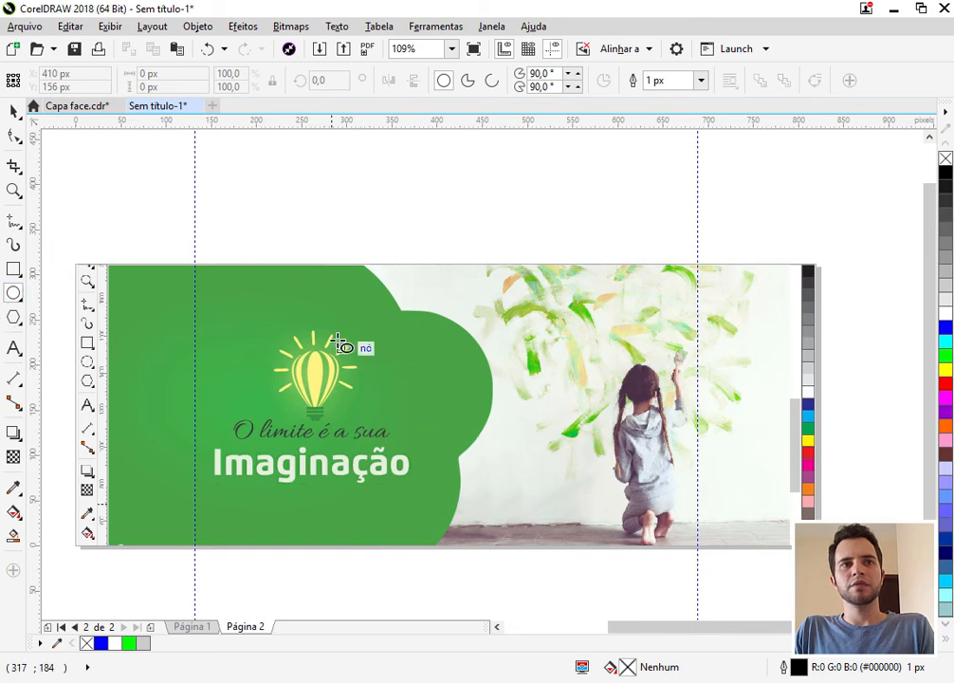
drag(407, 384, 477, 449)
drag(494, 468, 496, 469)
scroll(375, 327, up, 2)
mouse_move(298, 318)
mouse_down()
mouse_move(272, 298)
mouse_move(284, 302)
mouse_up()
scroll(379, 327, down, 2)
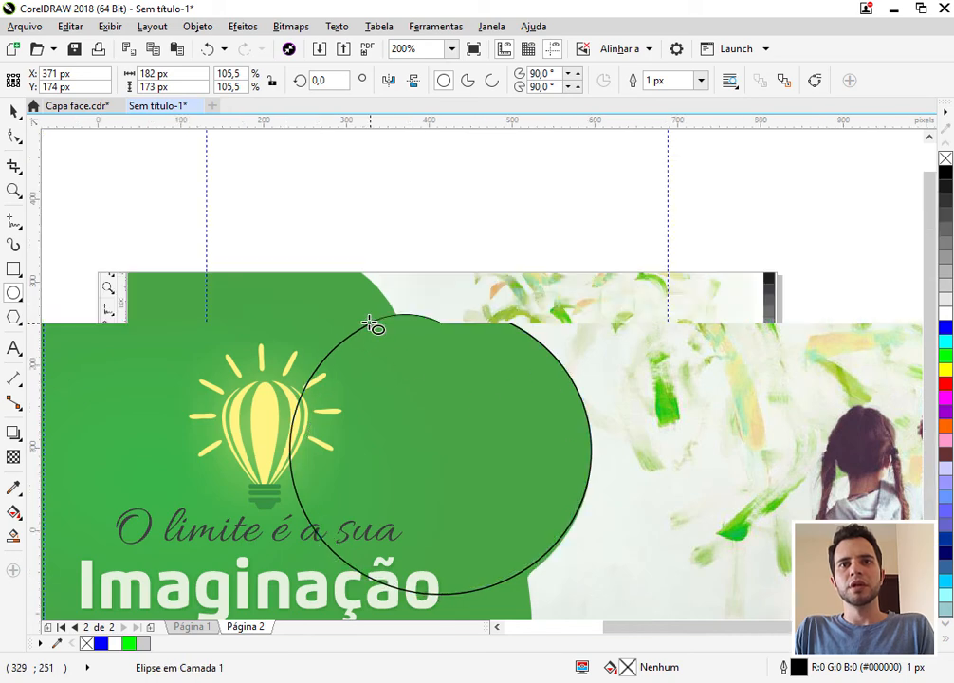
- Draw a second ellipse about 180 px wide over the upper green lobe and fit it to the curve at about 205 px high
drag(251, 252, 402, 444)
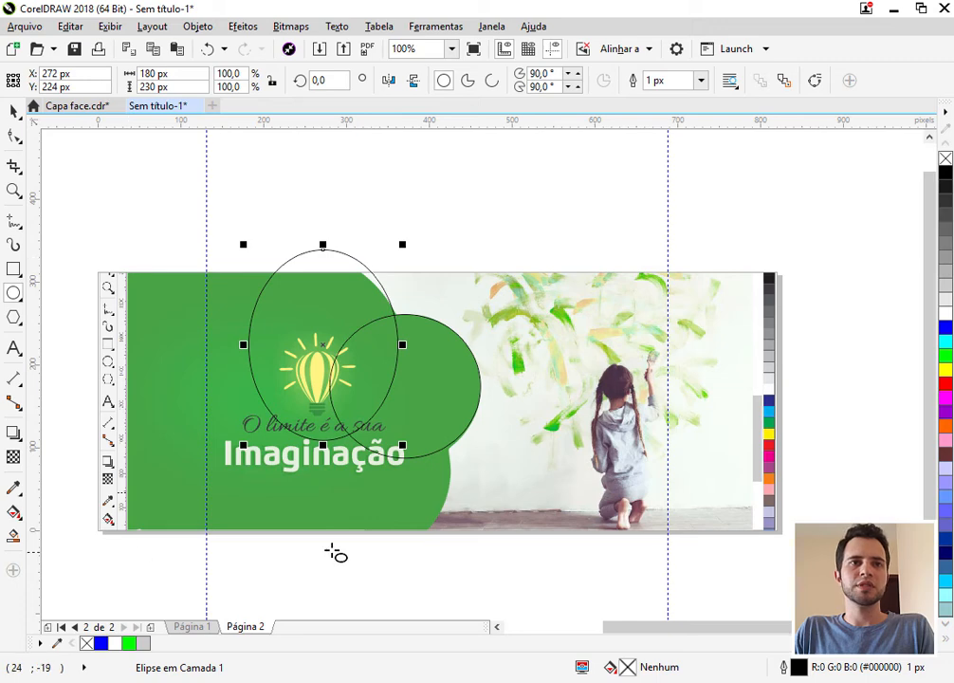
key(space)
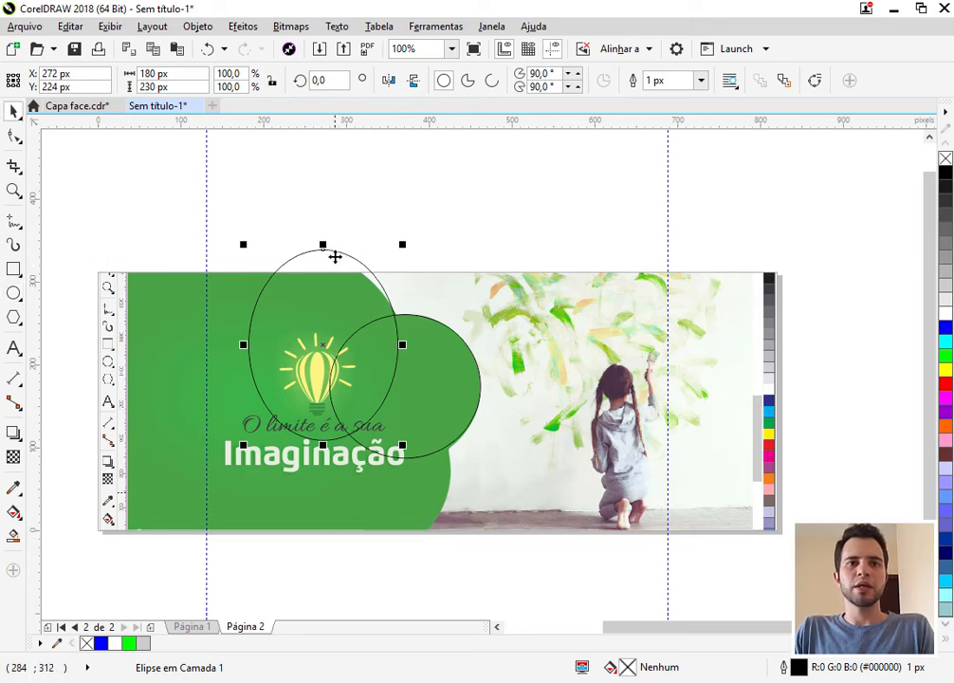
scroll(335, 256, up, 1)
drag(311, 248, 347, 330)
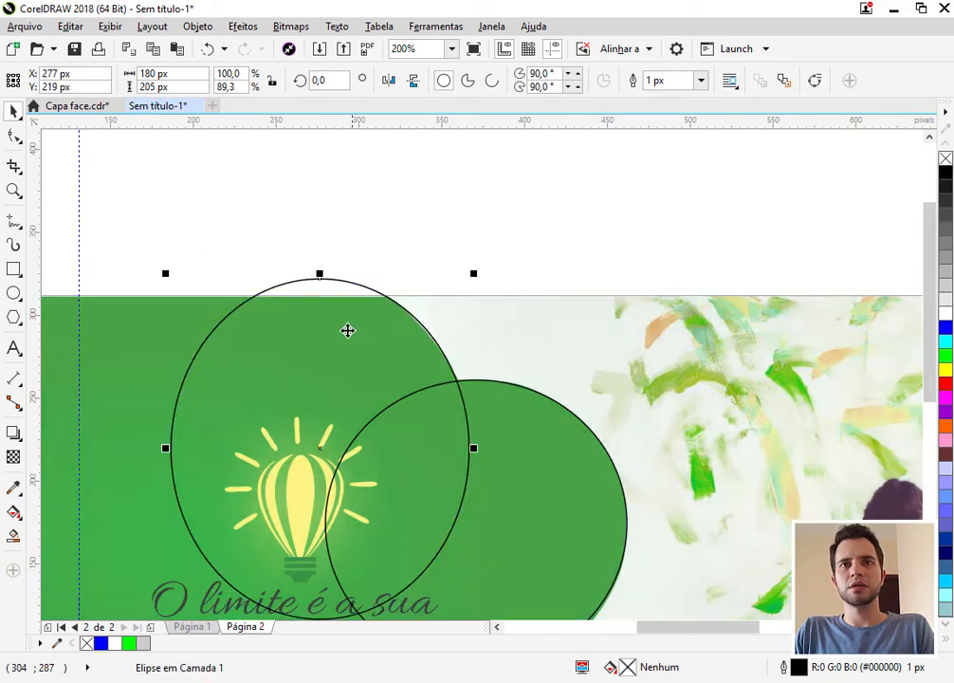
scroll(347, 330, down, 2)
scroll(347, 219, up, 2)
- Duplicate the upper ellipse onto the lower green lobe and align it with the curve
click(405, 378)
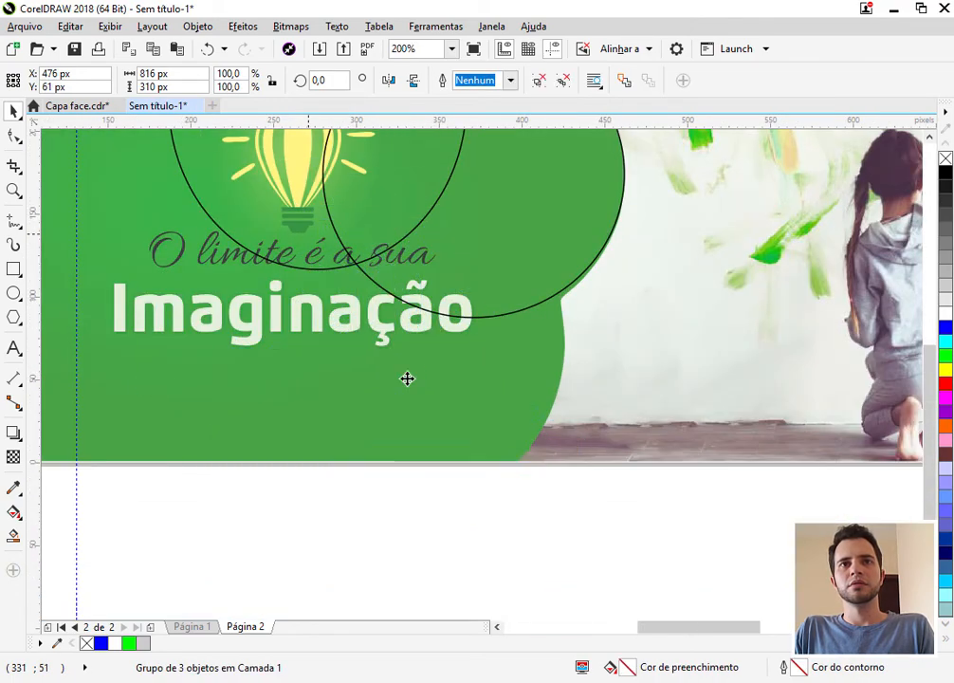
scroll(330, 319, down, 1)
key(ctrl+z)
drag(331, 163, 385, 311)
scroll(451, 391, up, 4)
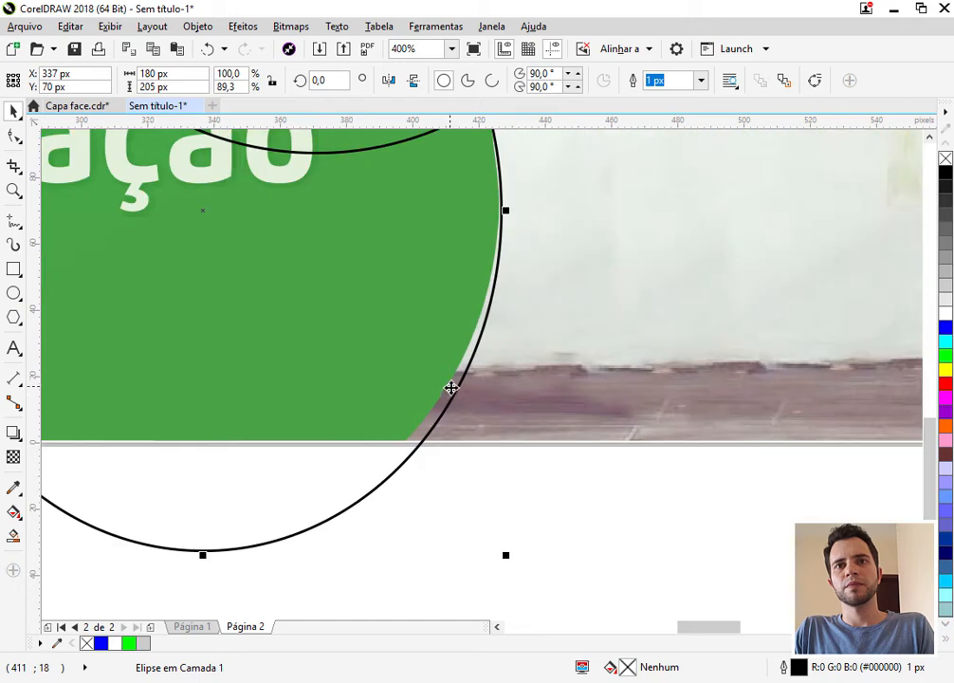
mouse_move(449, 385)
mouse_down()
mouse_move(442, 397)
mouse_move(441, 389)
mouse_up()
scroll(476, 434, down, 4)
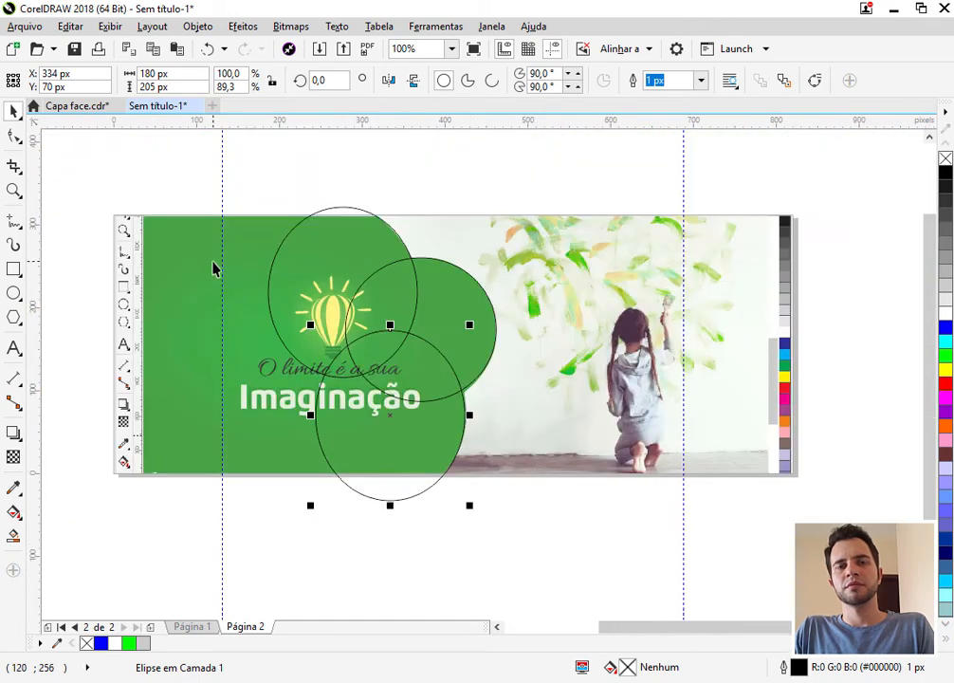
- Draw a rectangle over the green area from the page's upper-left corner, about 315 by 310 px, ending where the upper ellipse crosses the page edge
click(14, 268)
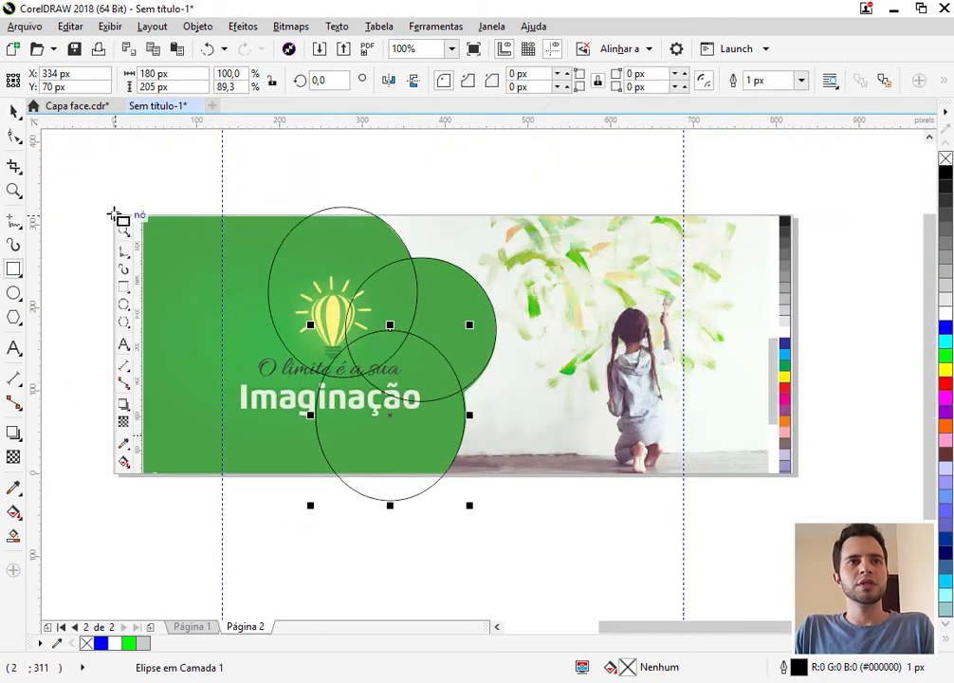
drag(113, 214, 378, 474)
scroll(386, 204, up, 2)
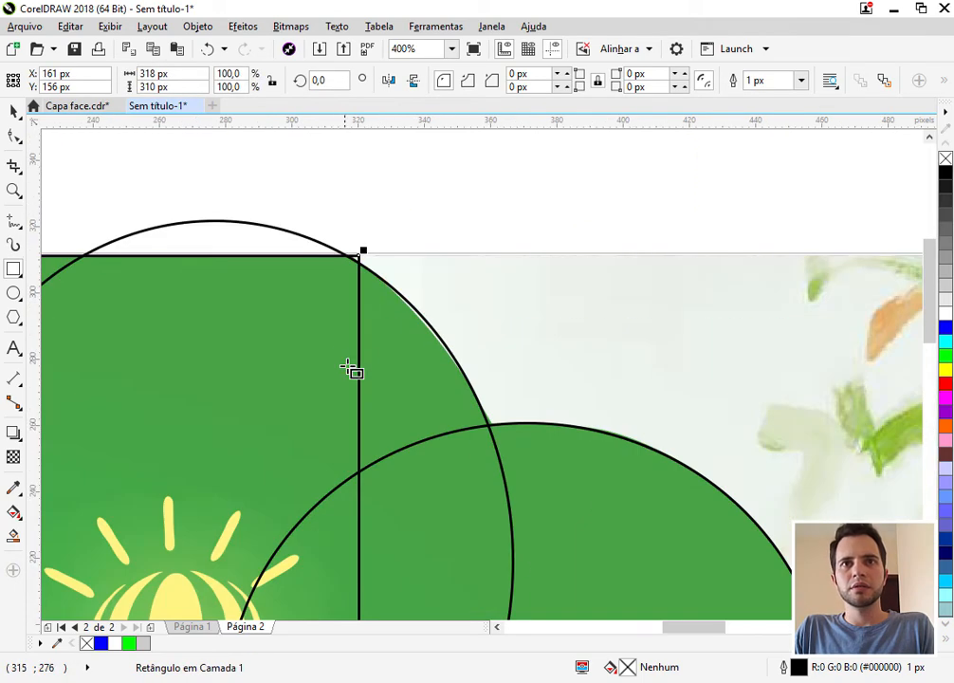
scroll(440, 341, down, 1)
scroll(414, 488, down, 1)
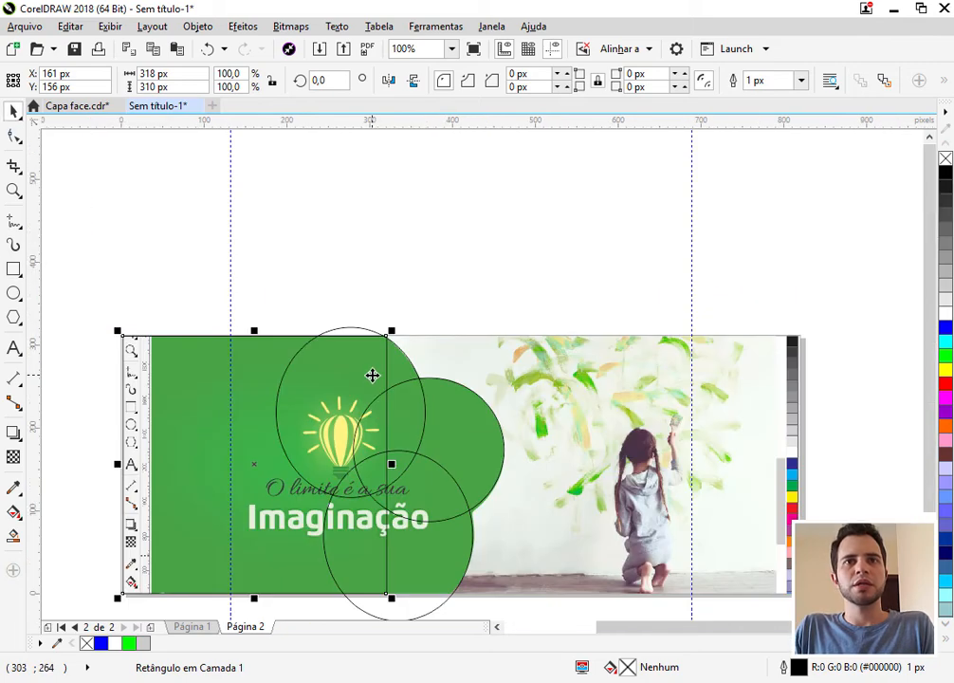
drag(389, 463, 386, 463)
scroll(386, 334, up, 2)
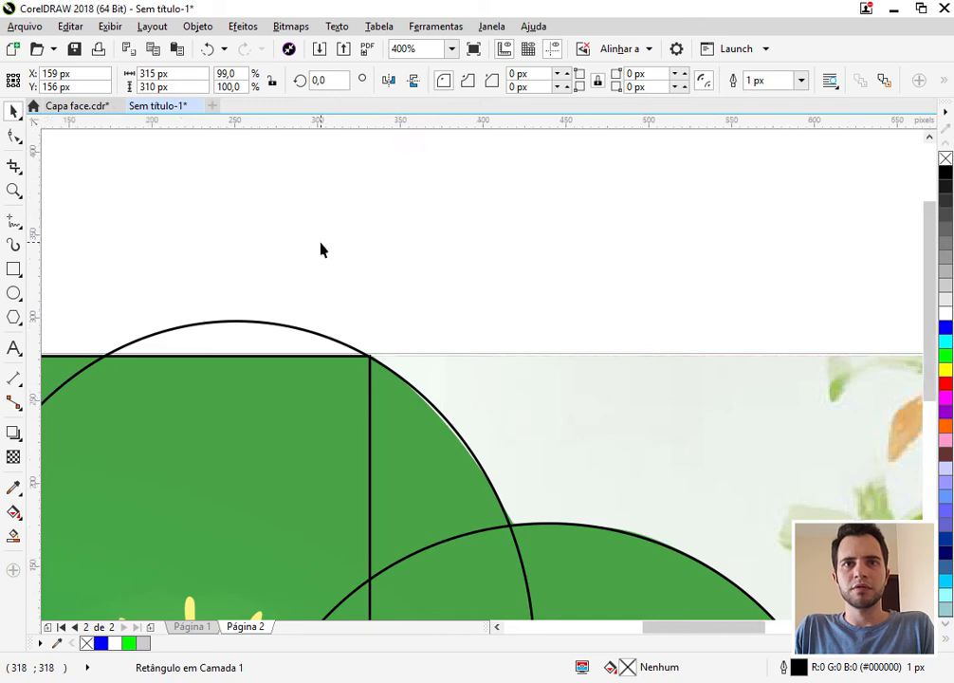
scroll(320, 249, down, 2)
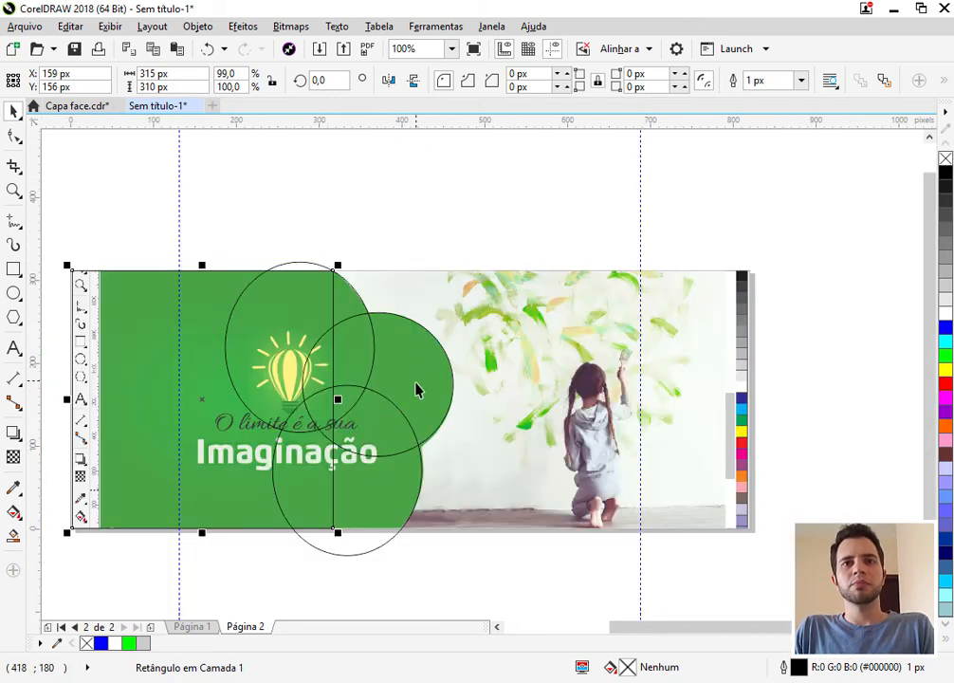
- Group the rectangle with the three ellipses and remove the group's outline
click(422, 390)
shift+click(398, 502)
shift+click(237, 310)
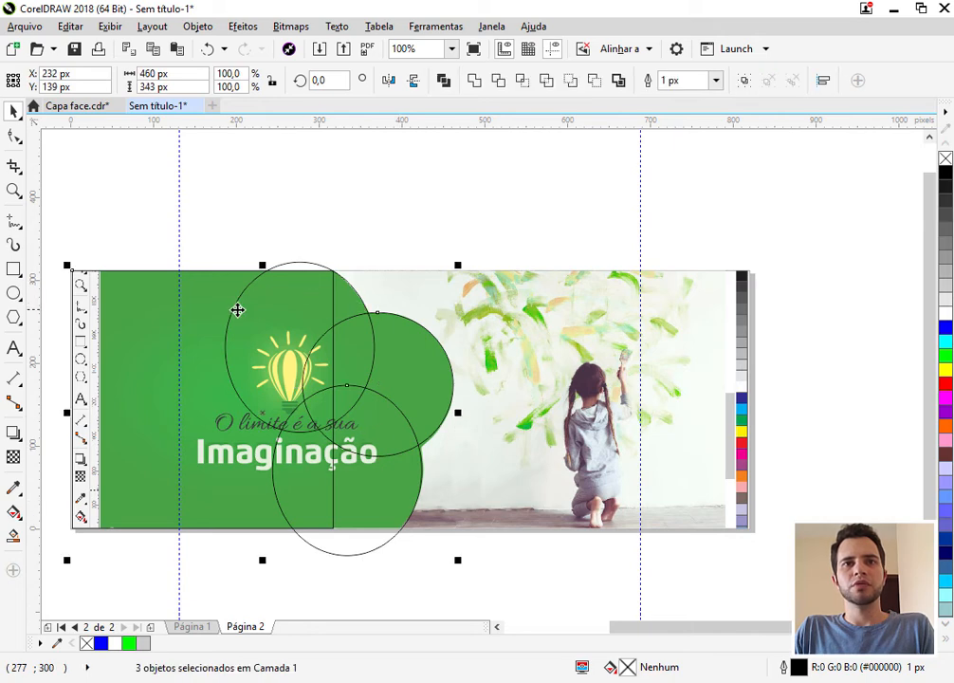
shift+click(300, 262)
key(ctrl+g)
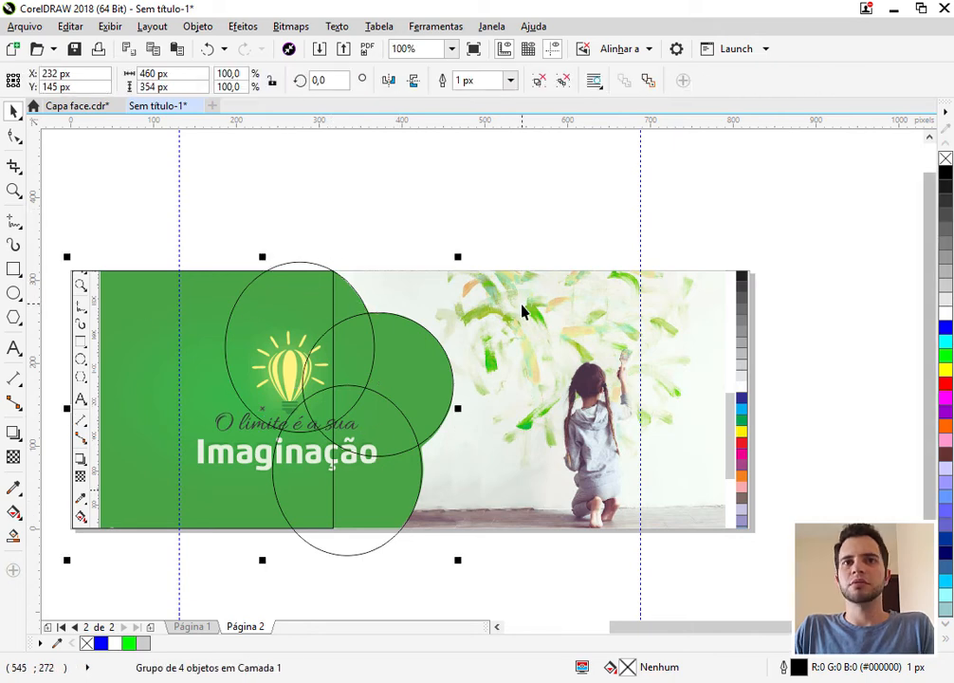
right_click(945, 158)
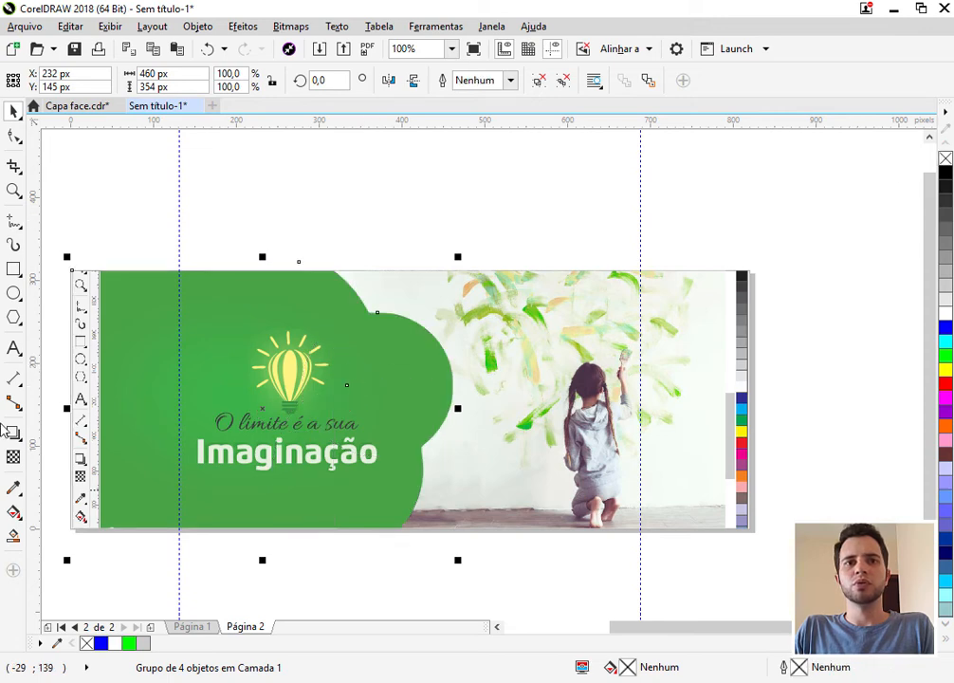
click(13, 488)
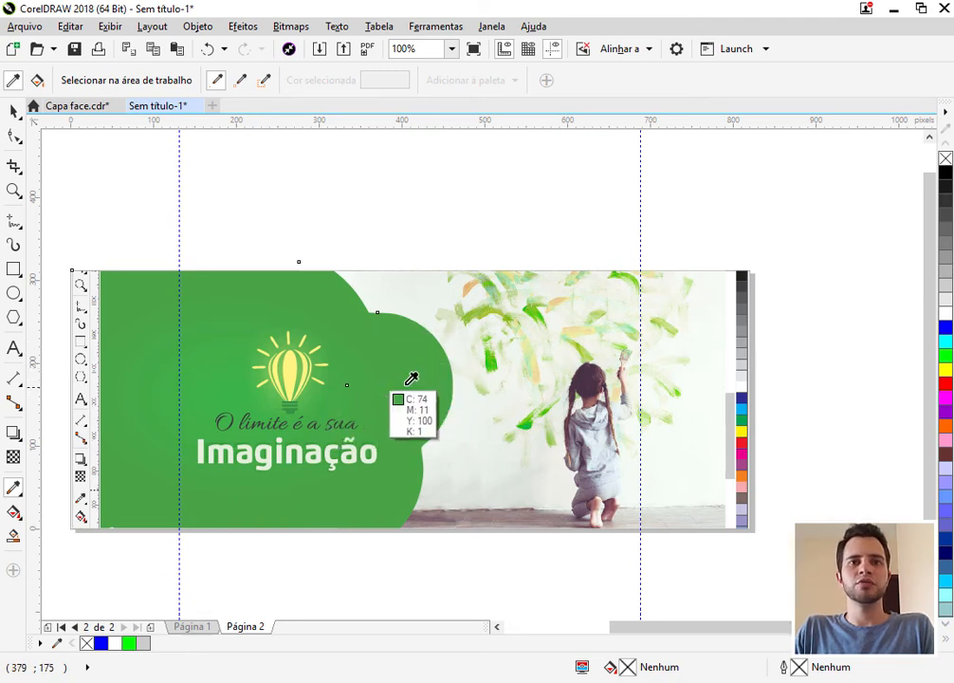
scroll(435, 354, up, 1)
scroll(468, 372, up, 1)
scroll(342, 371, down, 1)
scroll(342, 371, down, 1)
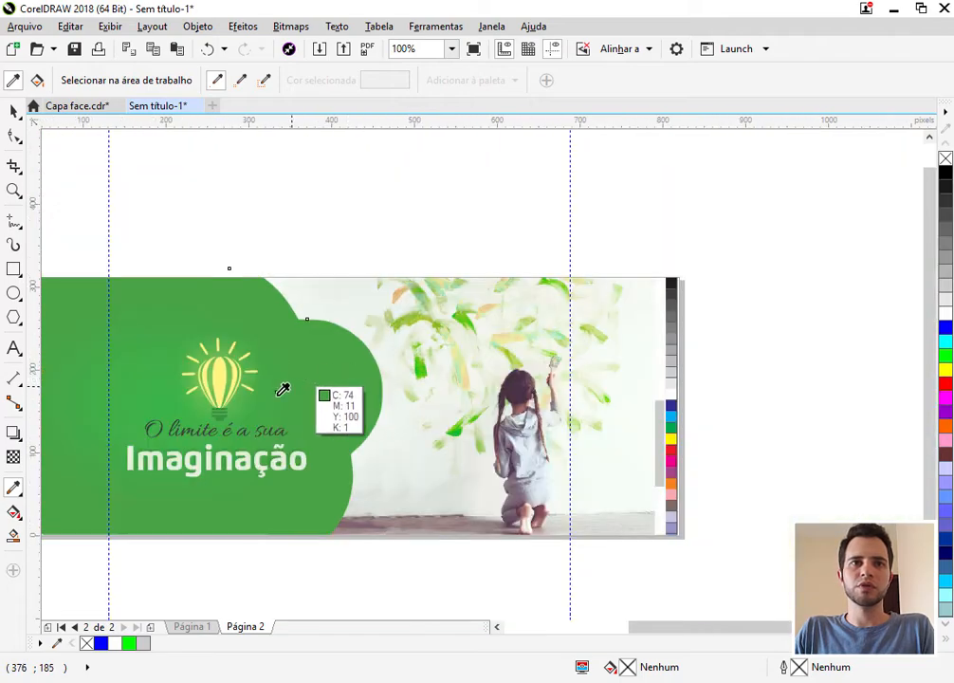
- Move the group of traced shapes straight up, above the page
key(space)
click(216, 401)
click(215, 405)
drag(216, 405, 238, 161)
- Shift the bulb and lettering subgroup of the reference artwork right, off the green background
click(216, 405)
ctrl+click(217, 404)
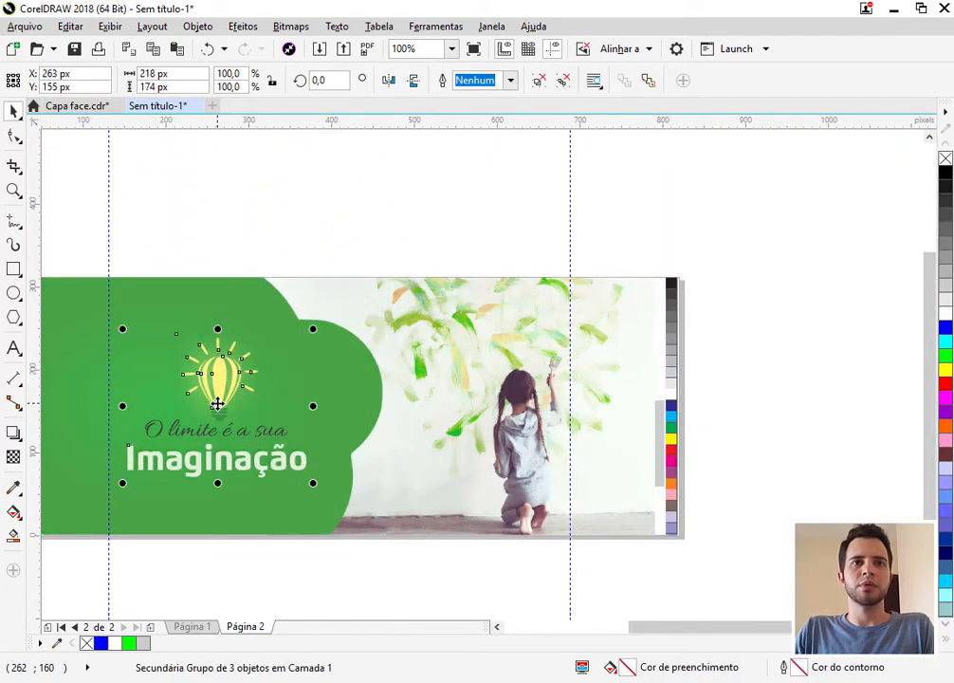
drag(217, 404, 375, 390)
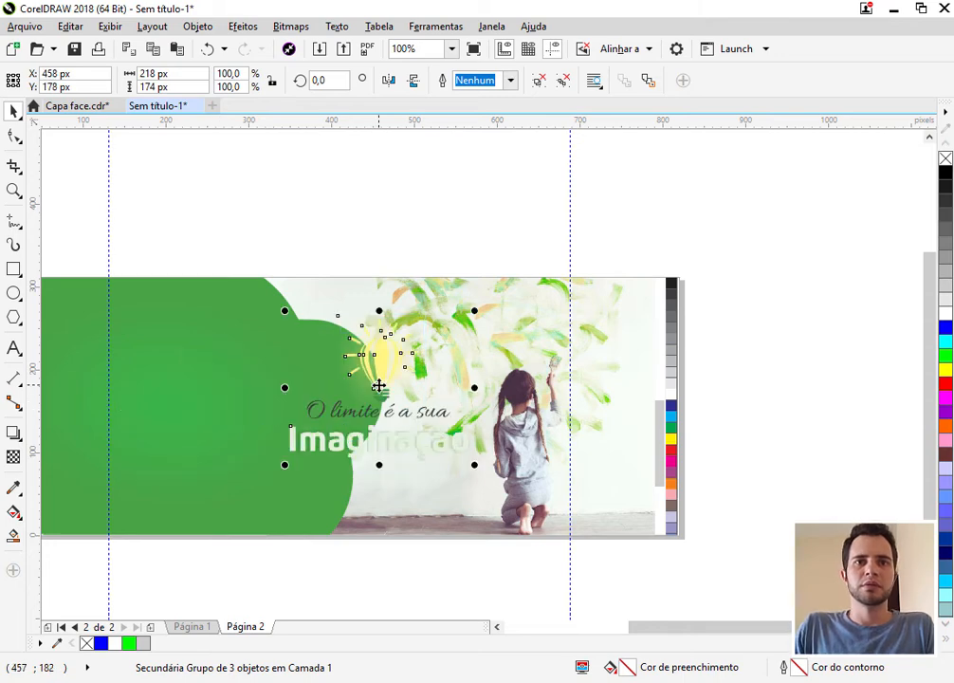
scroll(210, 392, up, 1)
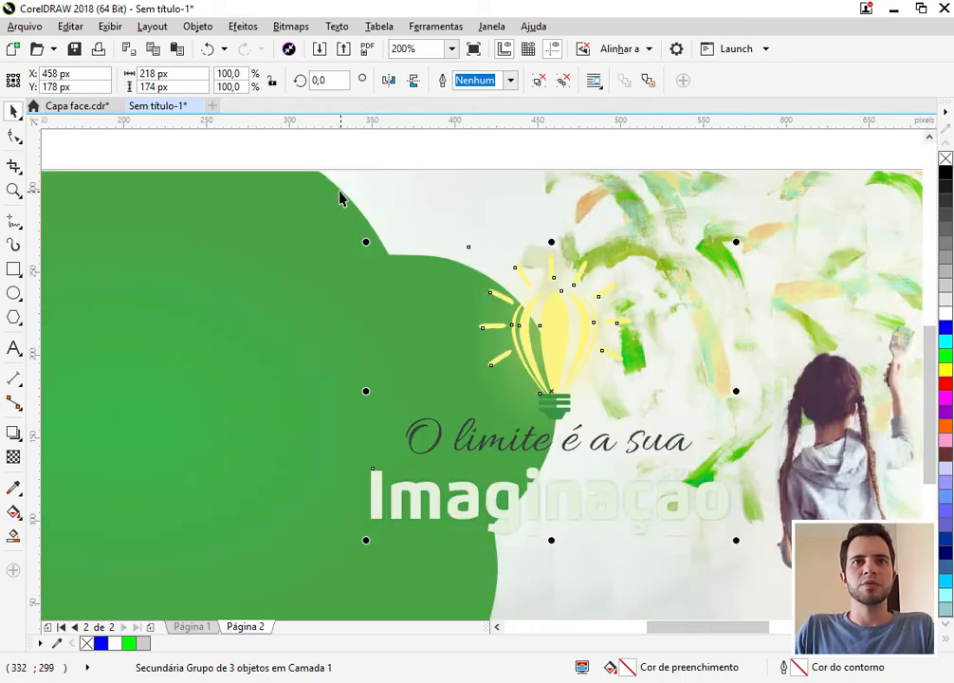
scroll(344, 202, down, 1)
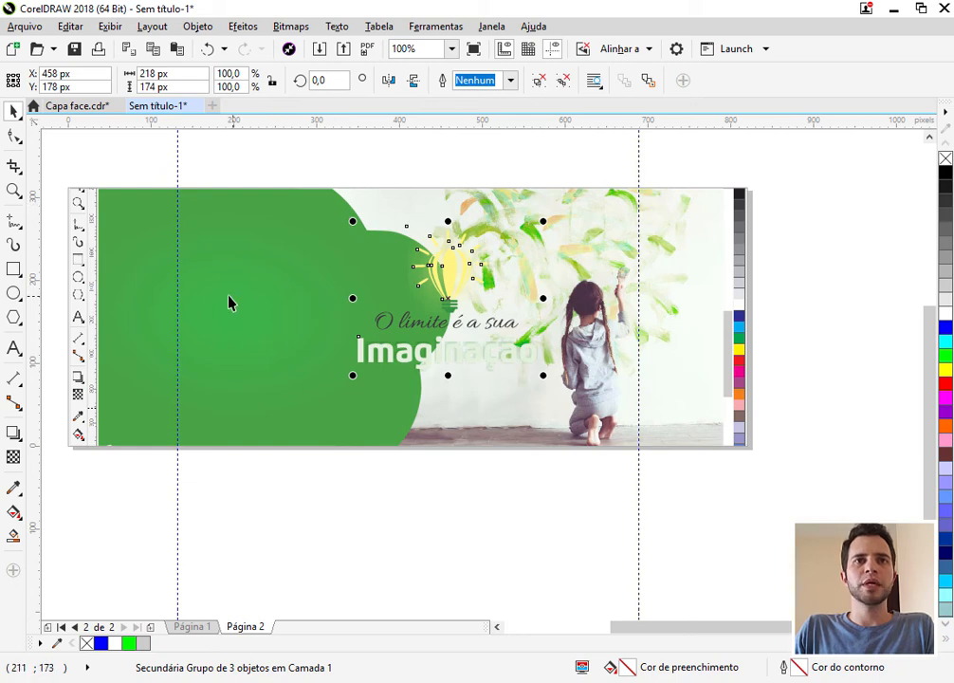
- Sample the reference's edge green (C:74 M:11 Y:100 K:1) and fill the rectangle and all three ellipses with it
scroll(334, 301, down, 1)
scroll(313, 299, up, 2)
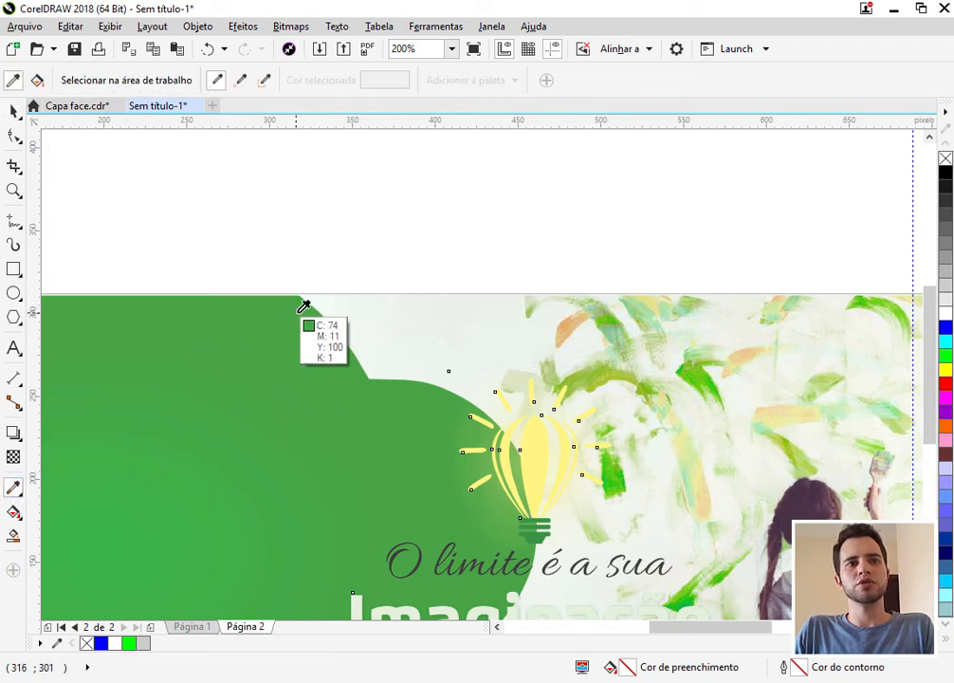
scroll(412, 379, up, 3)
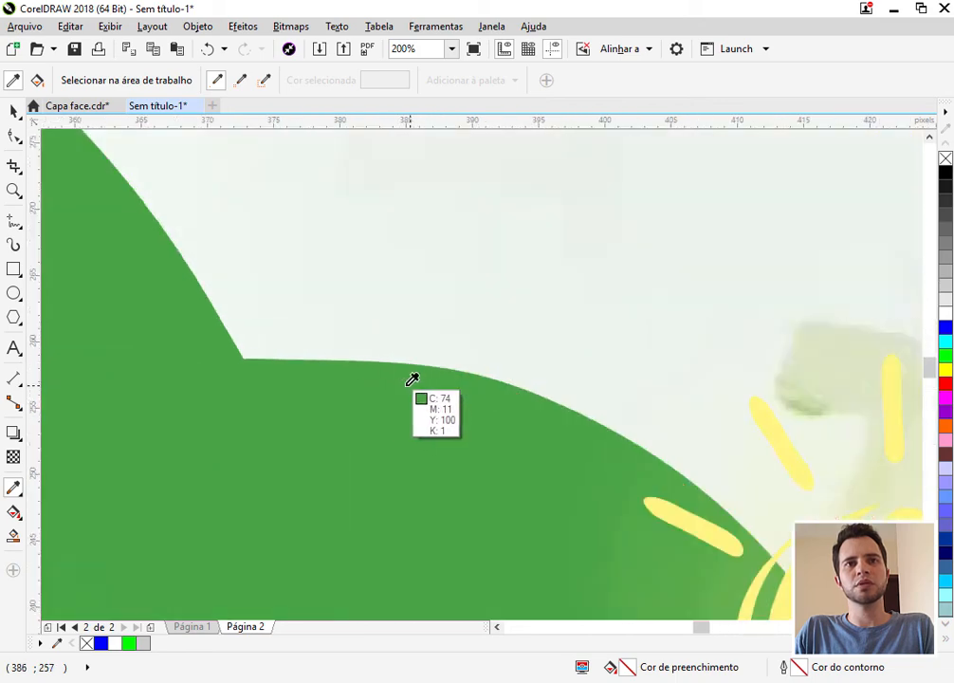
click(408, 343)
scroll(403, 451, down, 2)
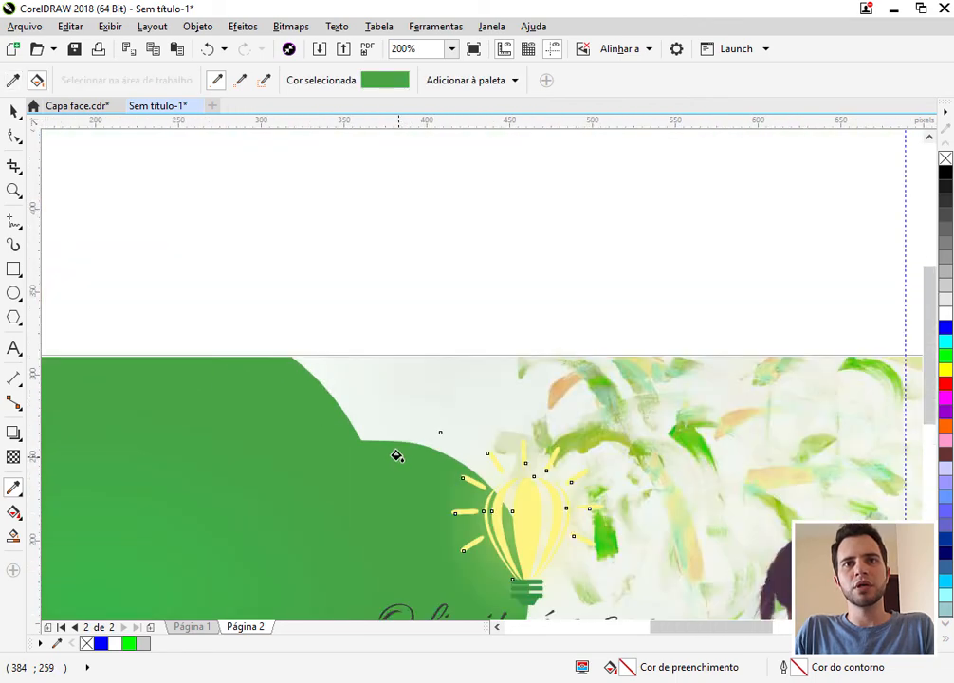
scroll(397, 456, down, 1)
click(182, 311)
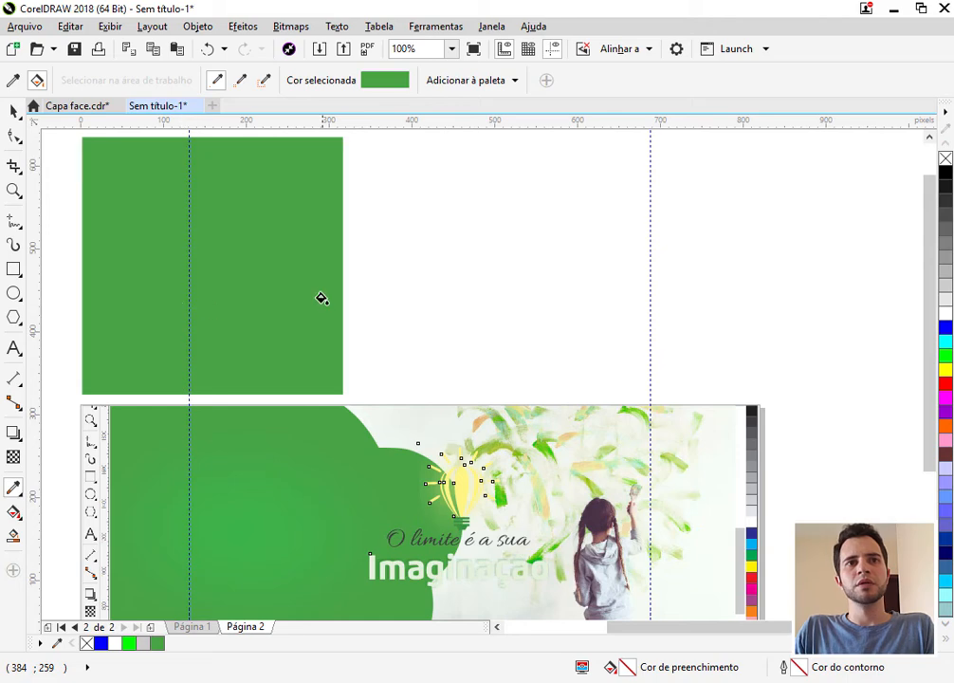
click(405, 288)
click(400, 243)
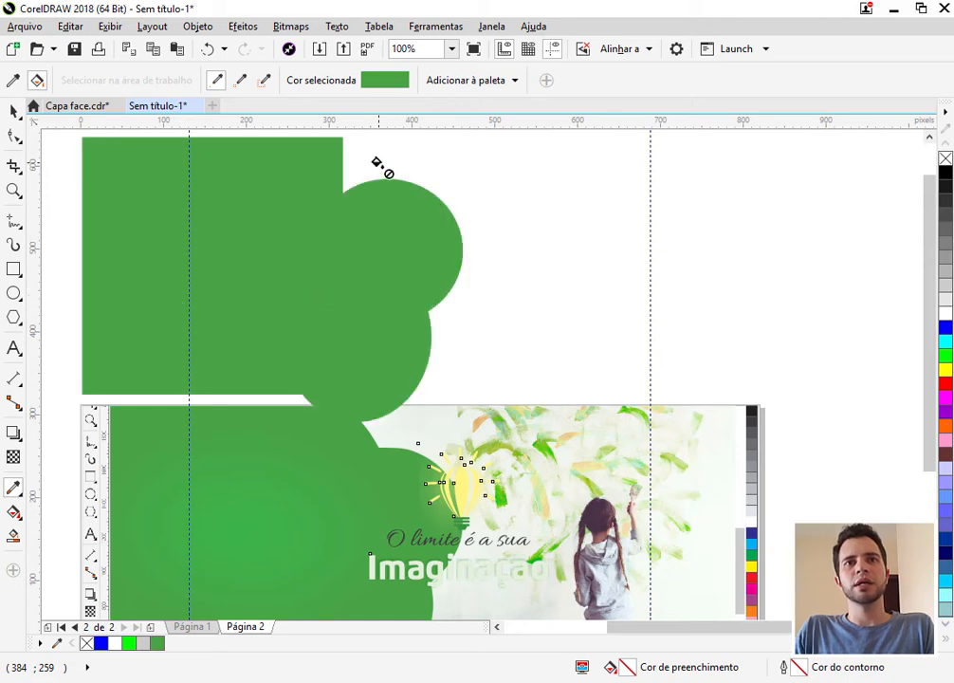
click(355, 154)
key(space)
scroll(344, 301, down, 2)
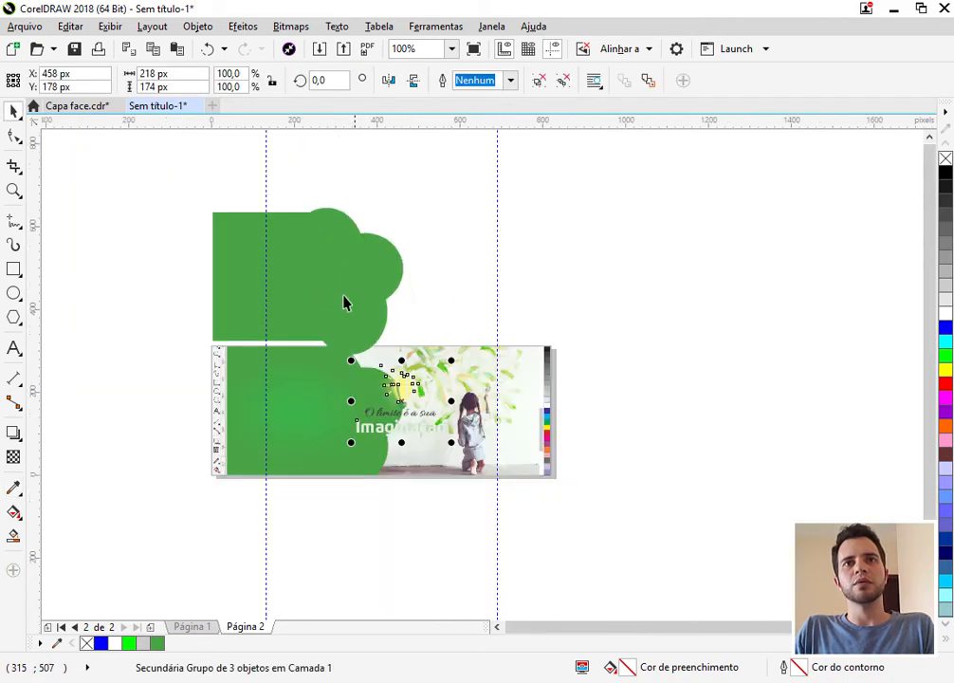
- Copy the green group of traced shapes above the page
click(335, 280)
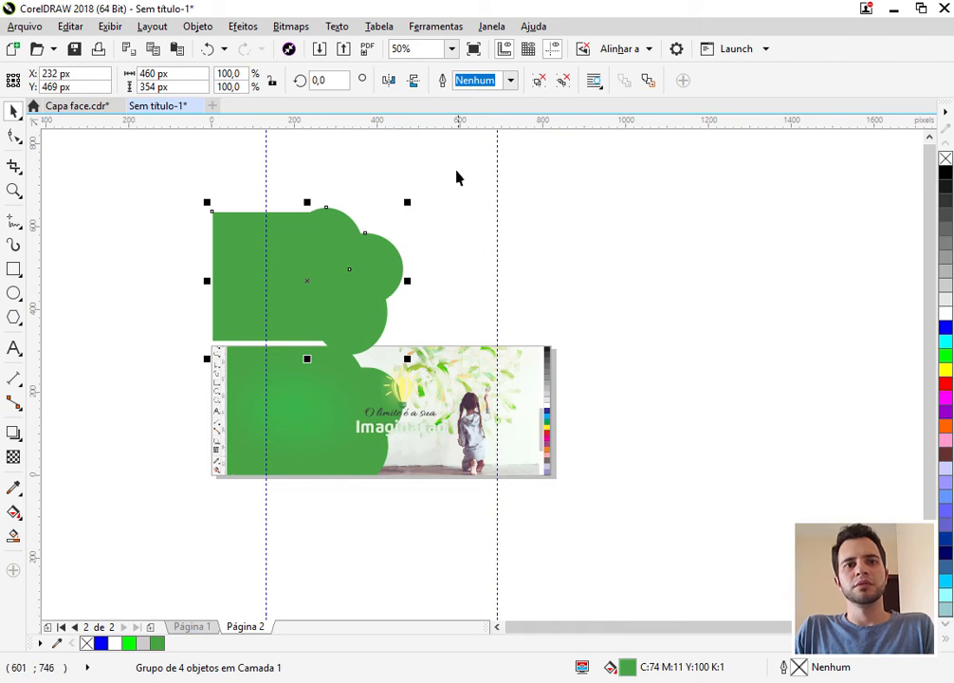
click(427, 290)
click(377, 278)
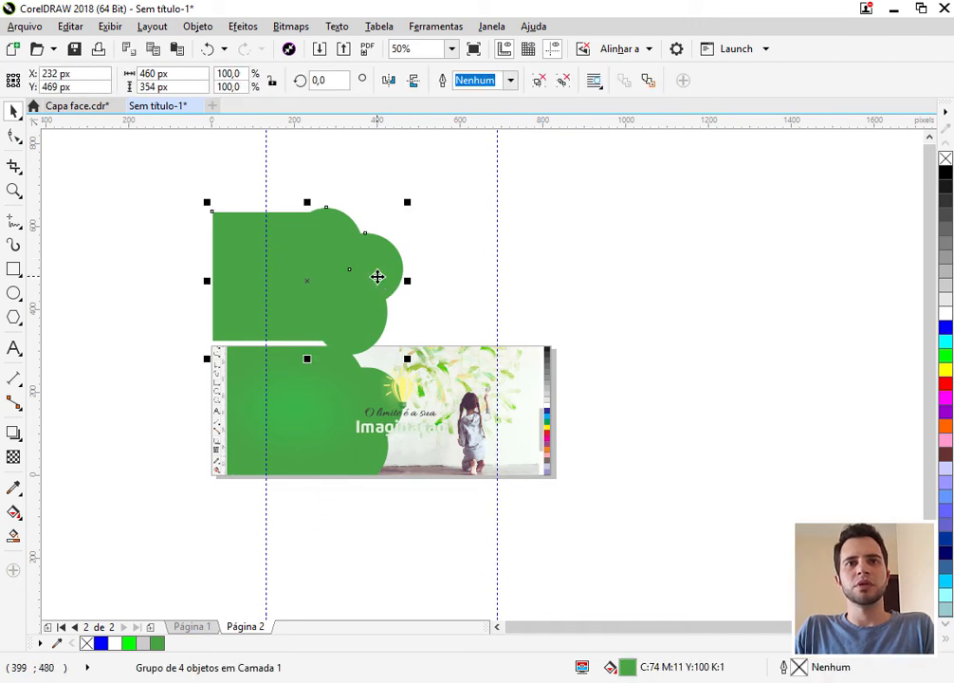
- Undo the green fills and the shift of the bulb and lettering on page 2
key(ctrl+z)
key(ctrl+z)
key(ctrl+z)
key(ctrl+z)
key(ctrl+z)
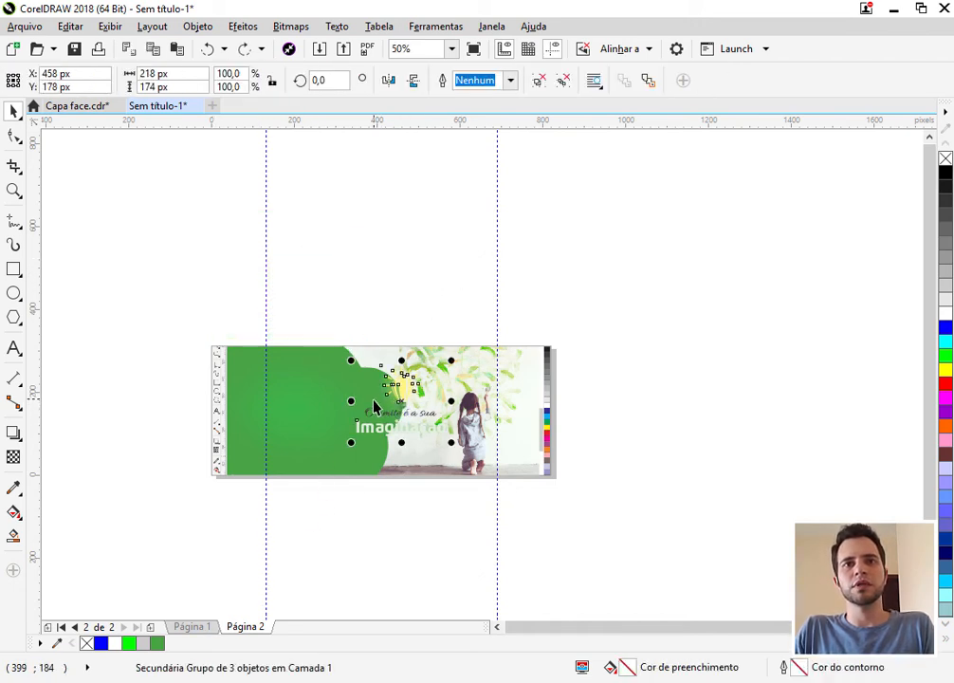
key(ctrl+z)
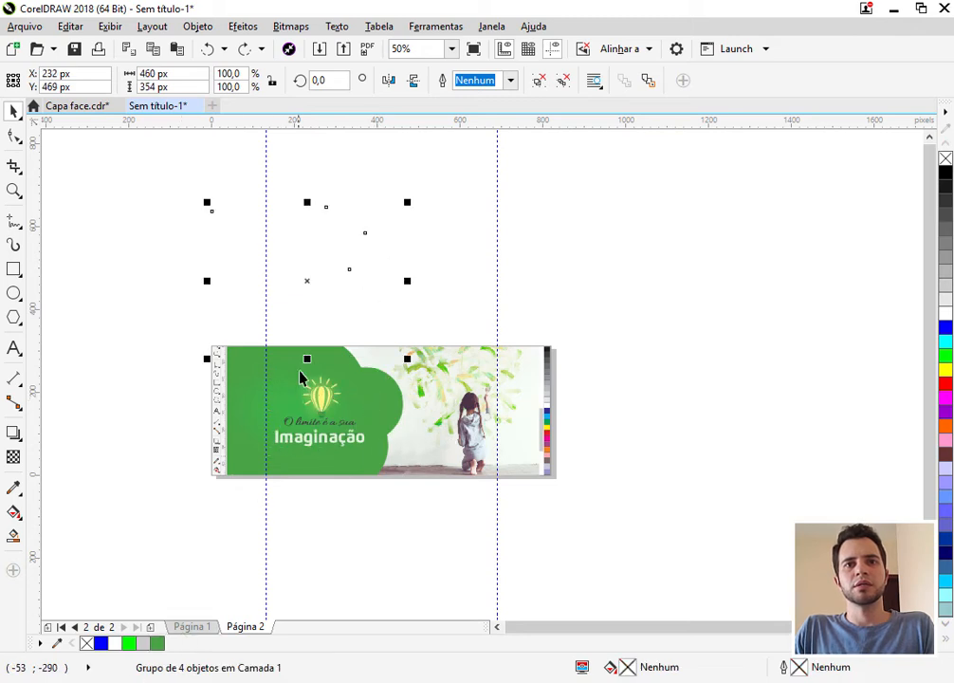
- Delete the traced group from page 2 and paste the copied green group onto page 1
key(Delete)
key(Page_Up)
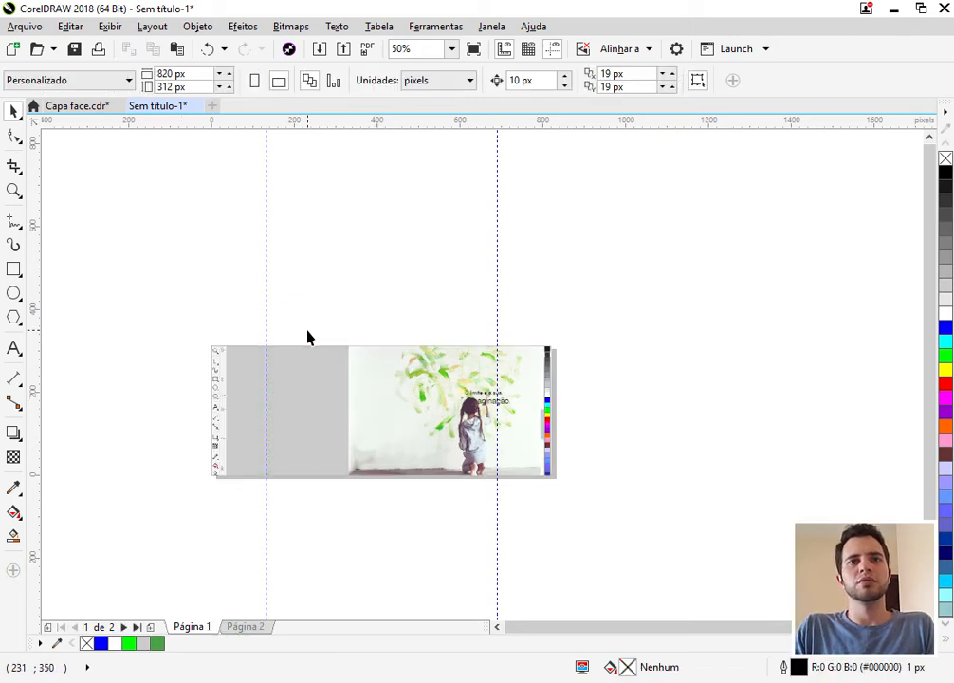
key(ctrl+v)
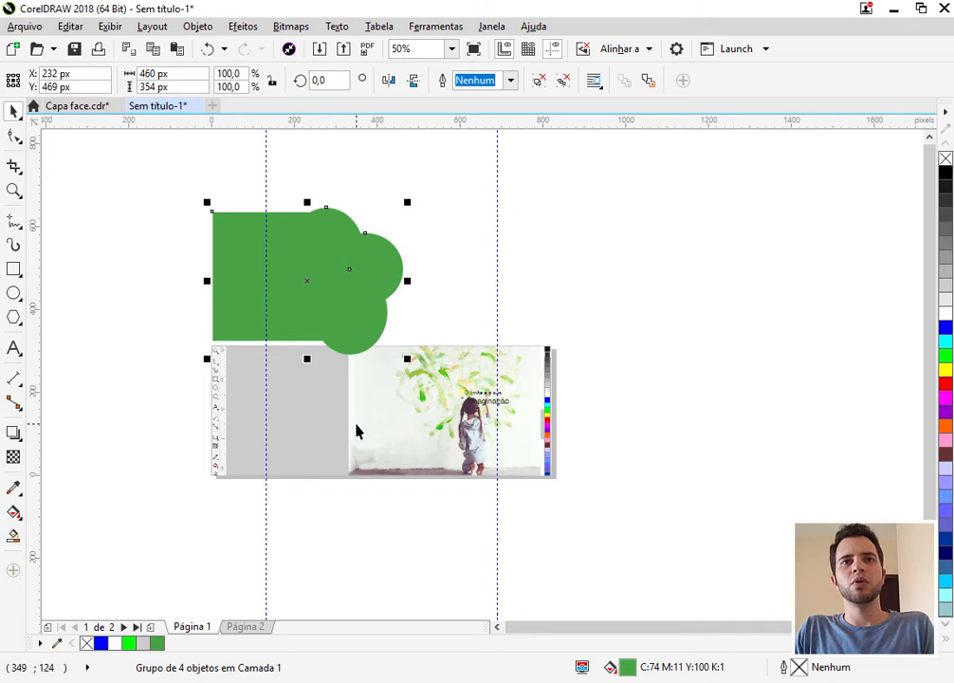
- Move the green group down onto page 1, lining up its straight left and upper edges with the page
drag(339, 276, 338, 412)
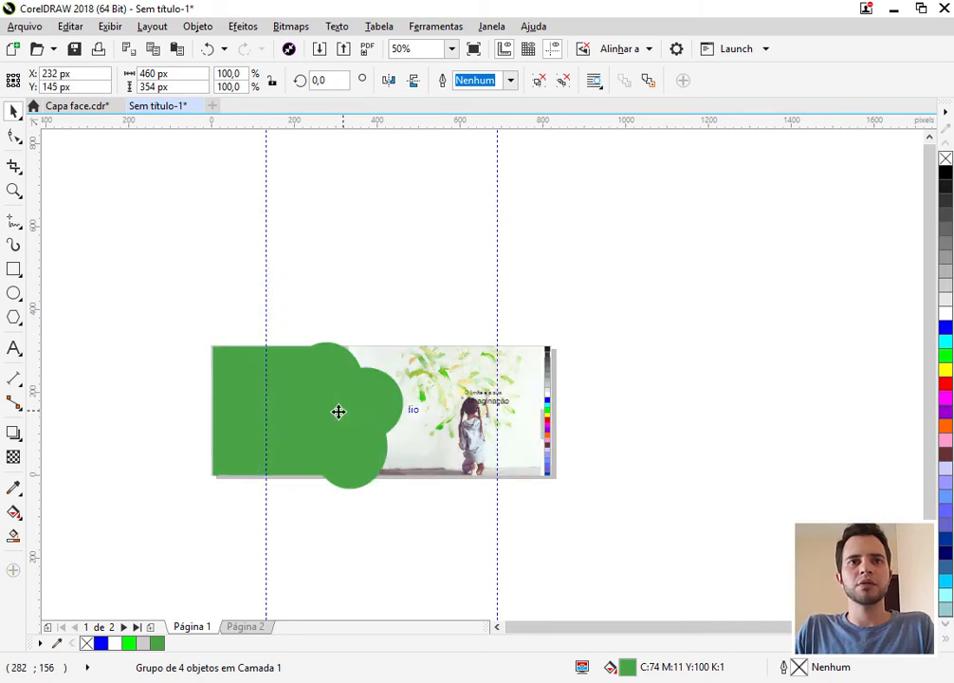
scroll(338, 411, up, 8)
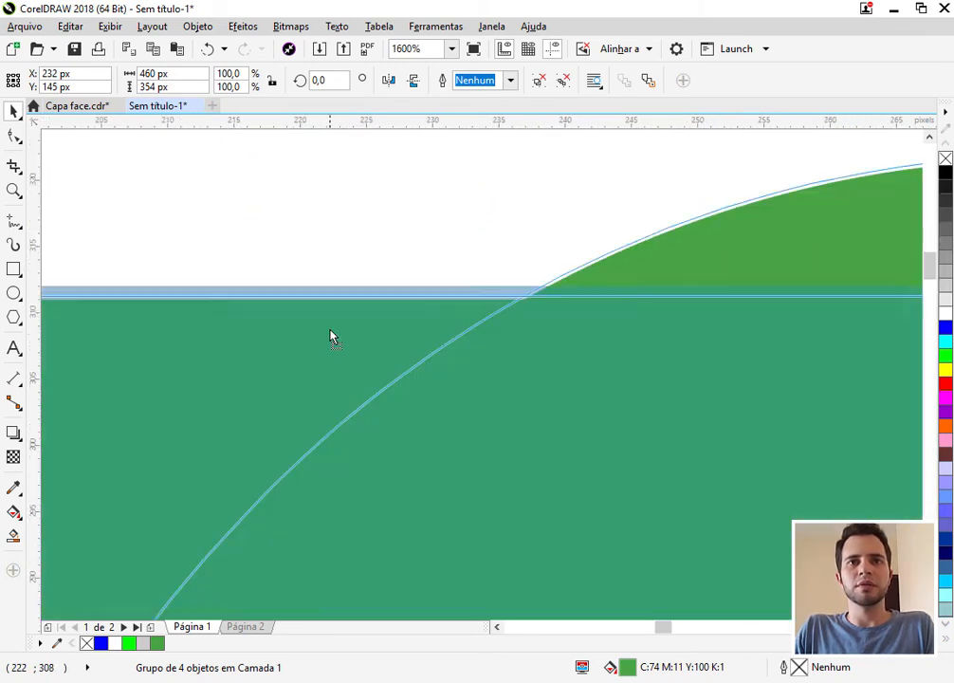
drag(330, 330, 330, 323)
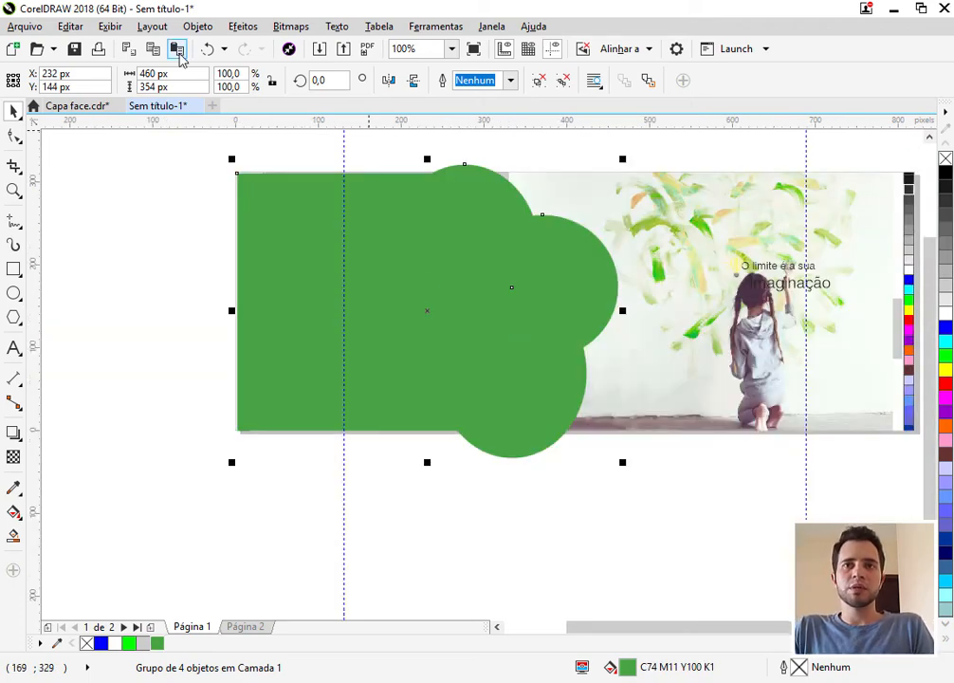
- Try to clip the green group inside the reference picture with PowerClip, and undo it
click(197, 27)
mouse_move(418, 175)
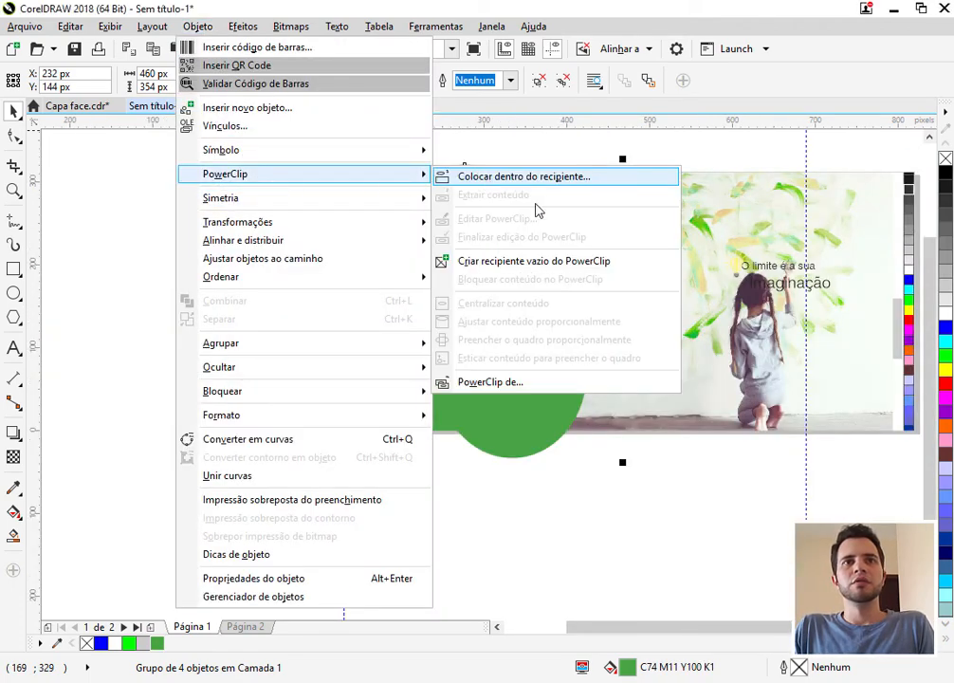
click(522, 175)
click(677, 337)
click(564, 561)
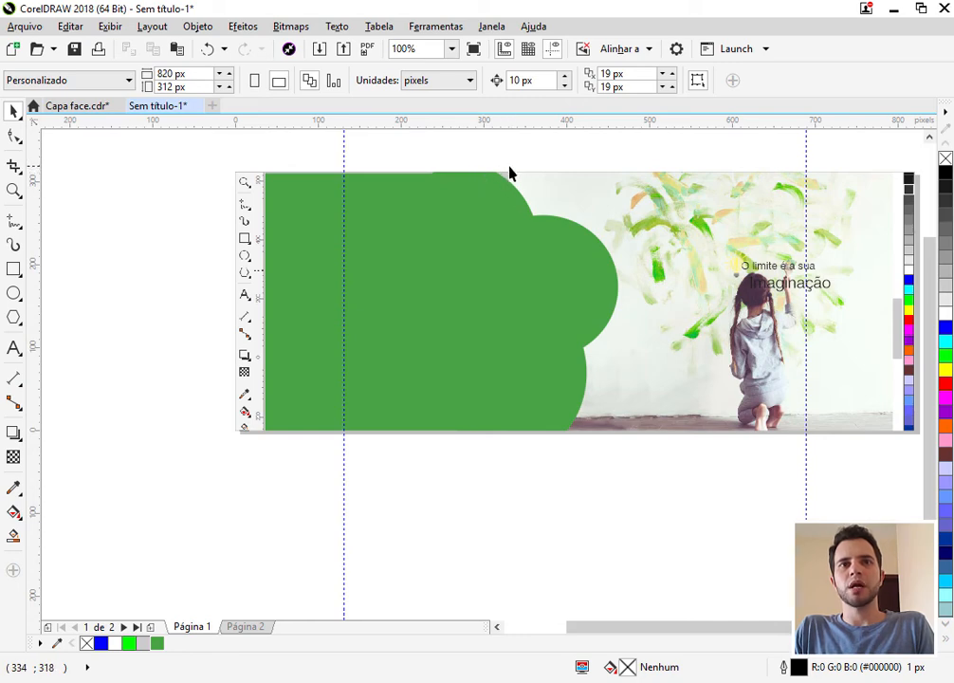
scroll(507, 178, up, 2)
scroll(511, 183, down, 3)
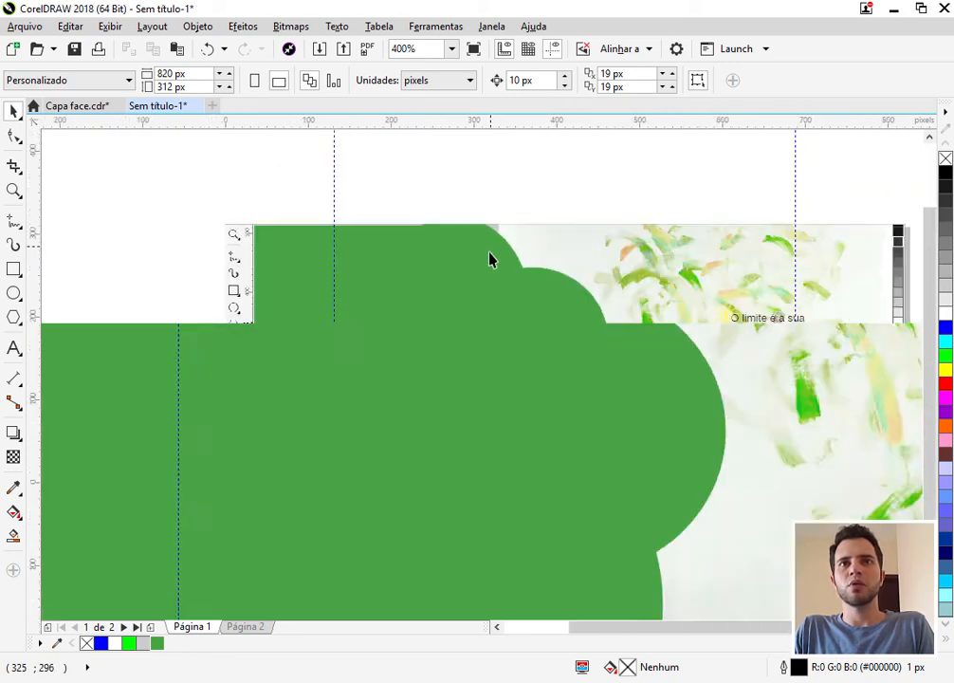
click(479, 299)
click(511, 449)
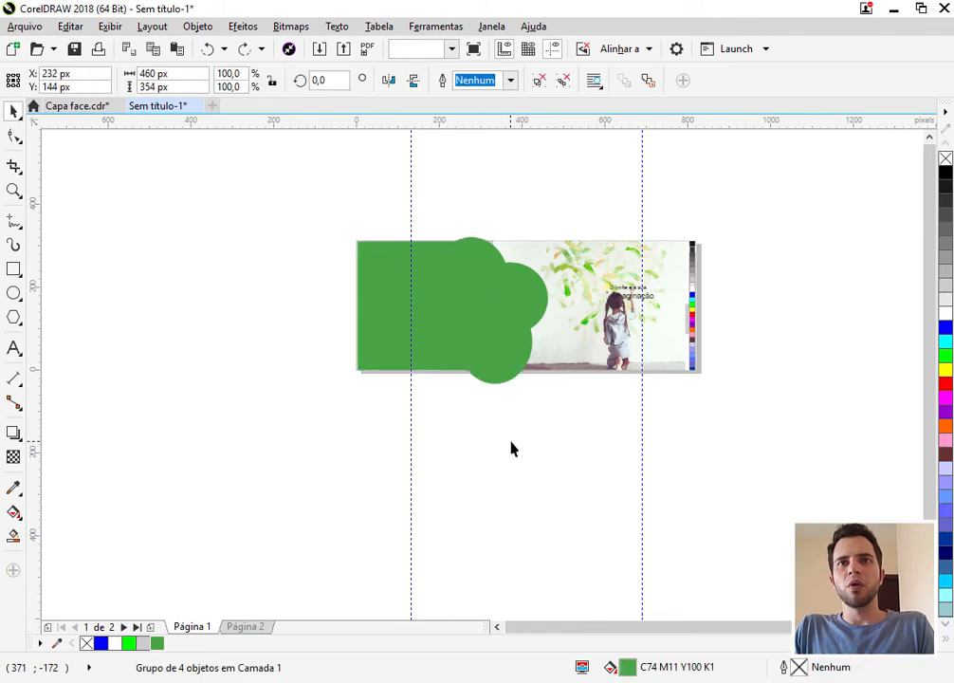
- Raise the green group to Y 146 px so its straight upper edge meets the page's upper edge
scroll(458, 245, up, 2)
scroll(460, 278, up, 3)
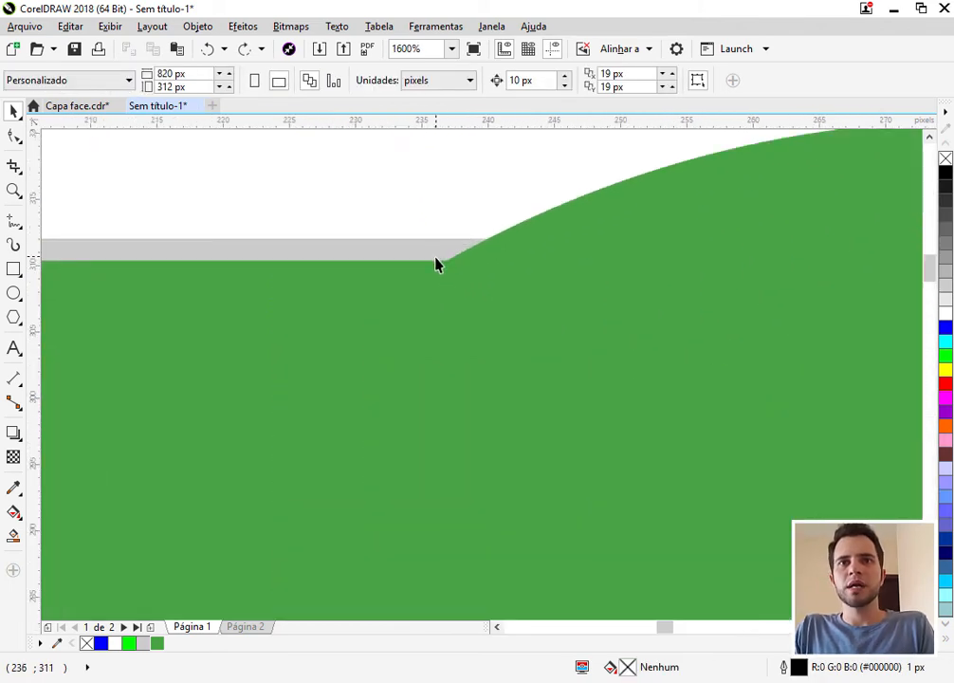
scroll(436, 263, down, 3)
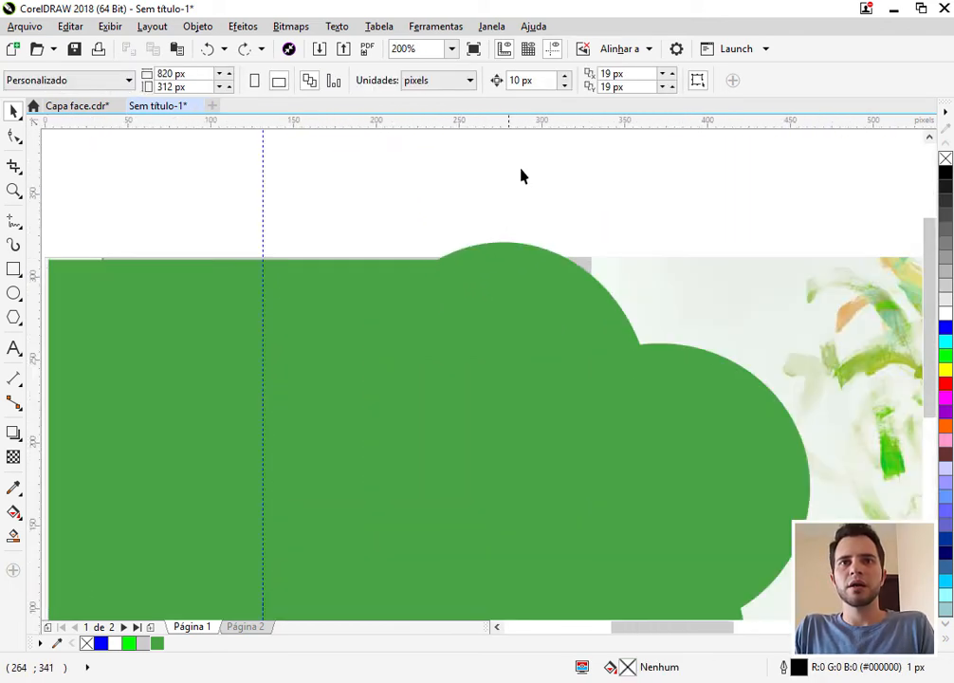
scroll(443, 287, up, 2)
click(451, 277)
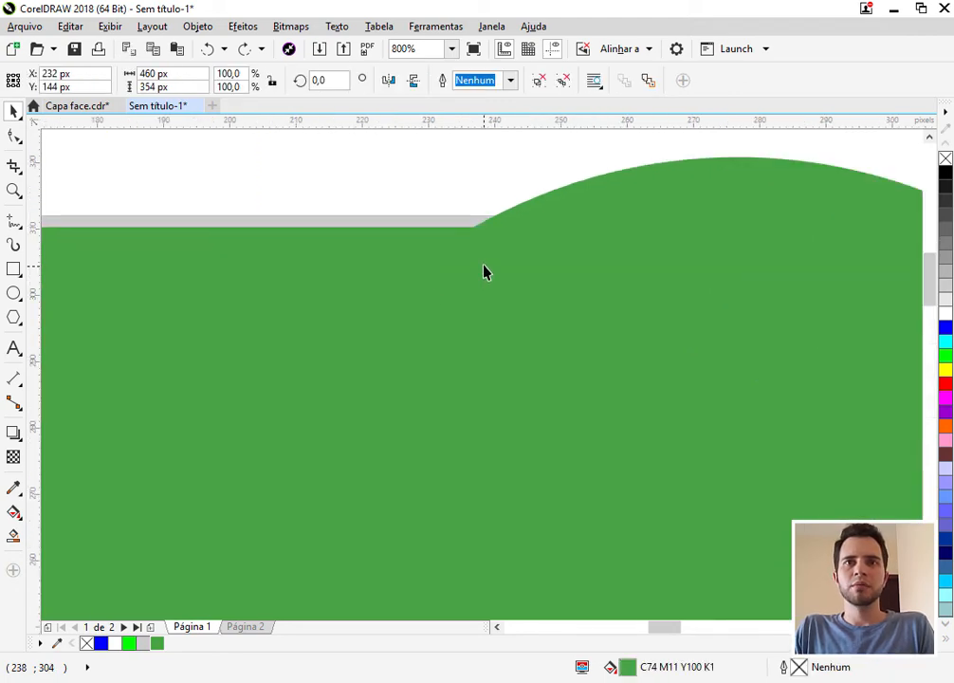
drag(484, 273, 486, 258)
scroll(461, 217, down, 4)
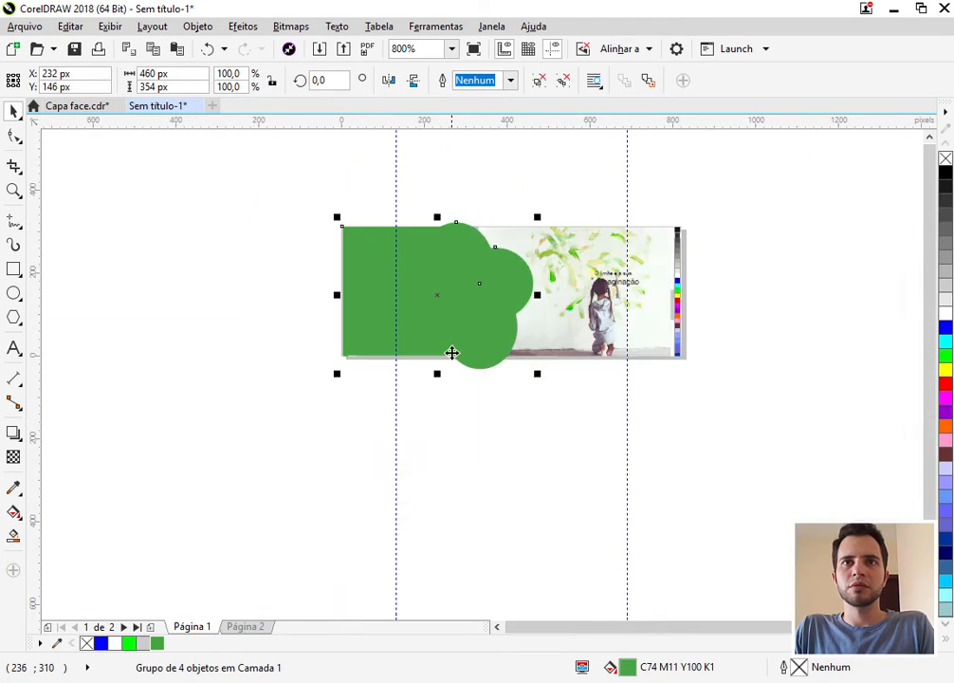
- Stretch the green group's lower-left corner out to the page's corner, making the group 462 by 356 px
scroll(440, 343, up, 3)
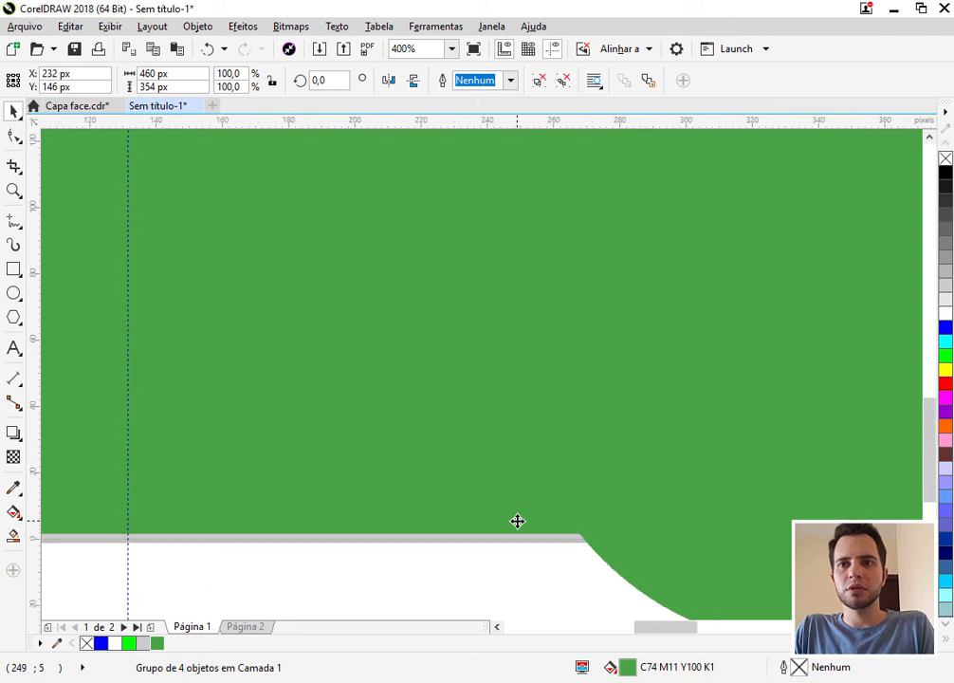
scroll(577, 470, down, 1)
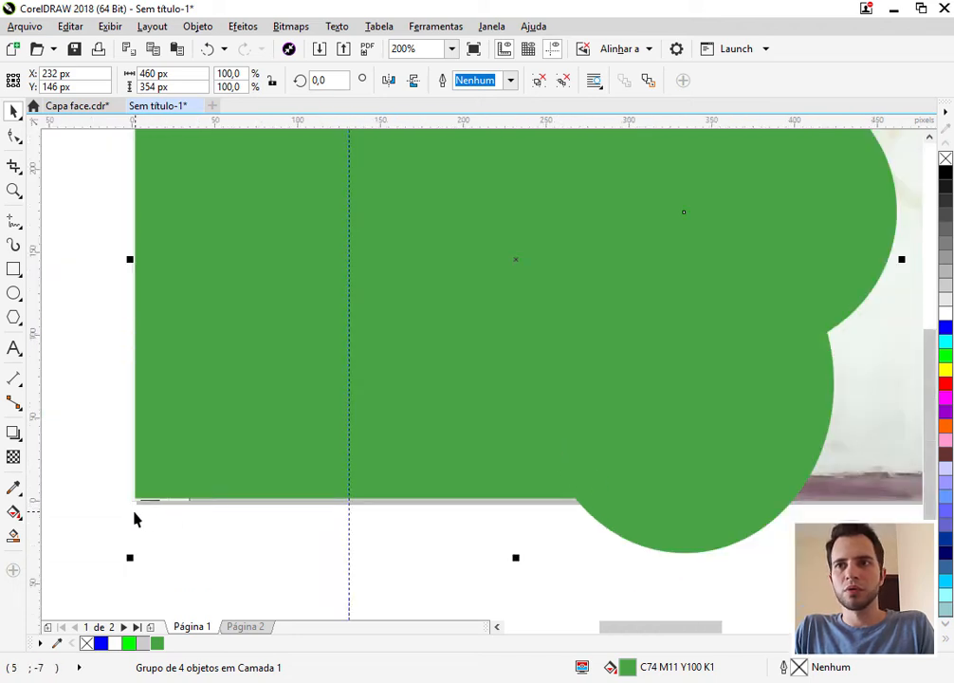
scroll(133, 518, up, 1)
scroll(172, 429, down, 1)
drag(201, 522, 191, 532)
- Ungroup the four green shapes and weld them into a single curve
key(F4)
key(ctrl+u)
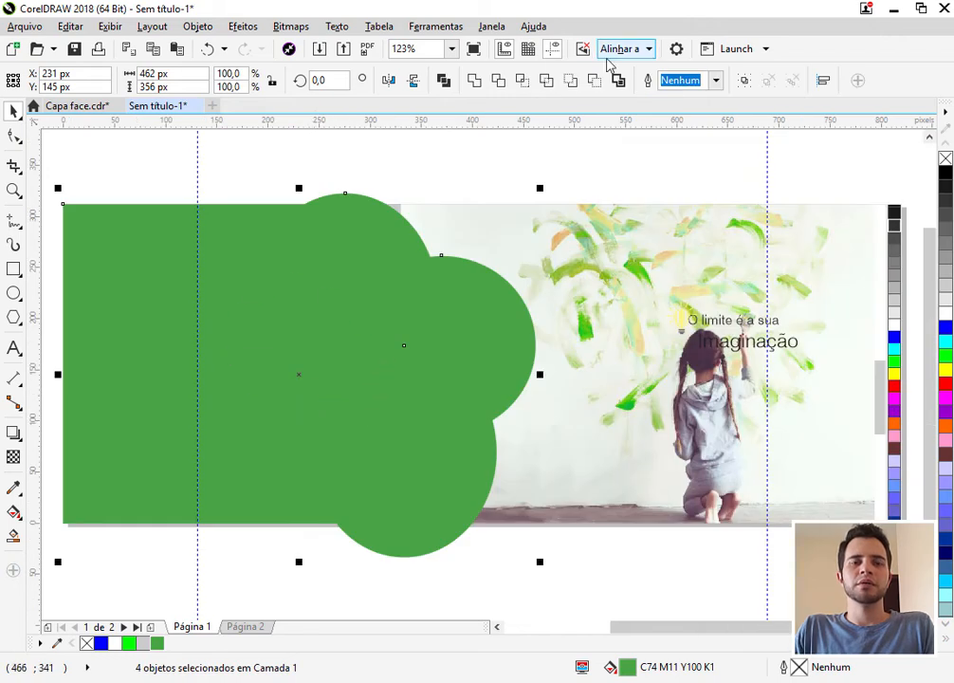
click(474, 84)
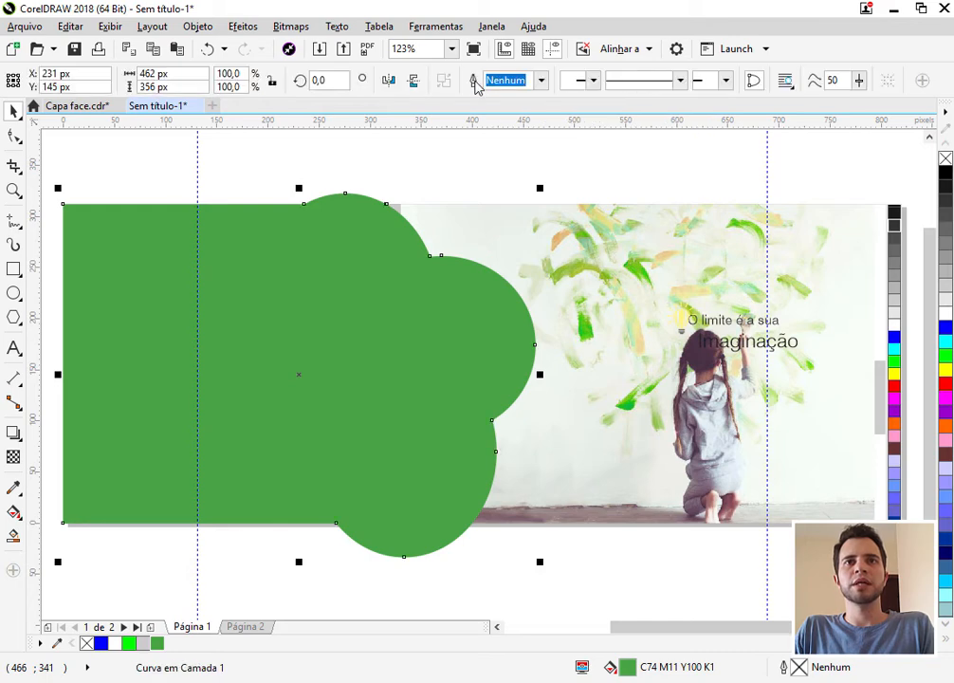
- Try moving the welded green shape up and across the page, and undo the move
click(445, 157)
drag(364, 349, 475, 277)
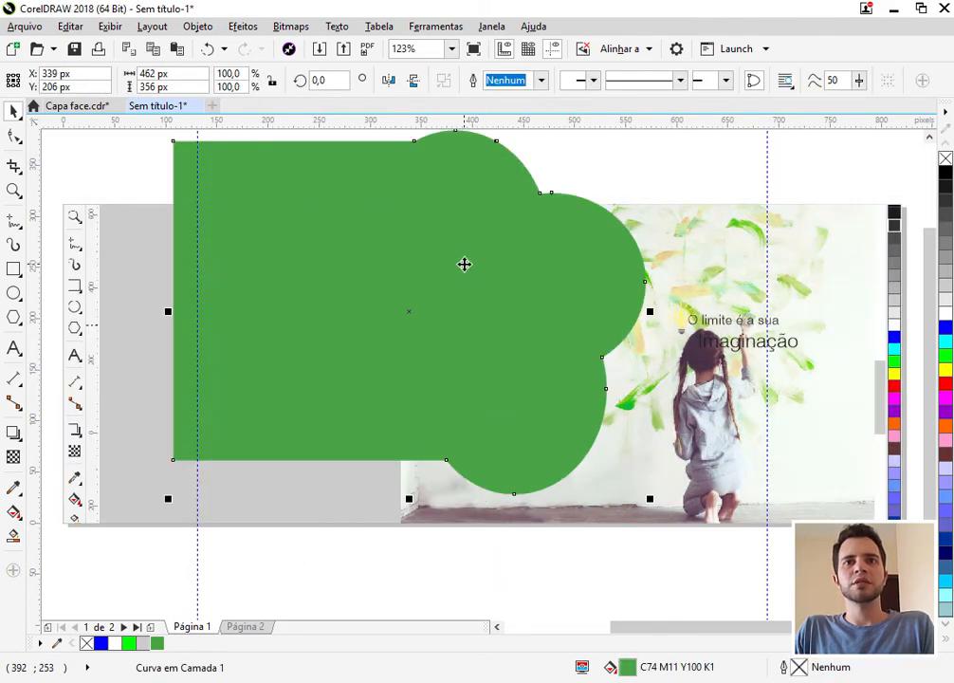
key(ctrl+z)
- Create a page-sized rectangle and flip it above the page's upper edge, 820 px wide and about 79 px tall
scroll(241, 302, down, 3)
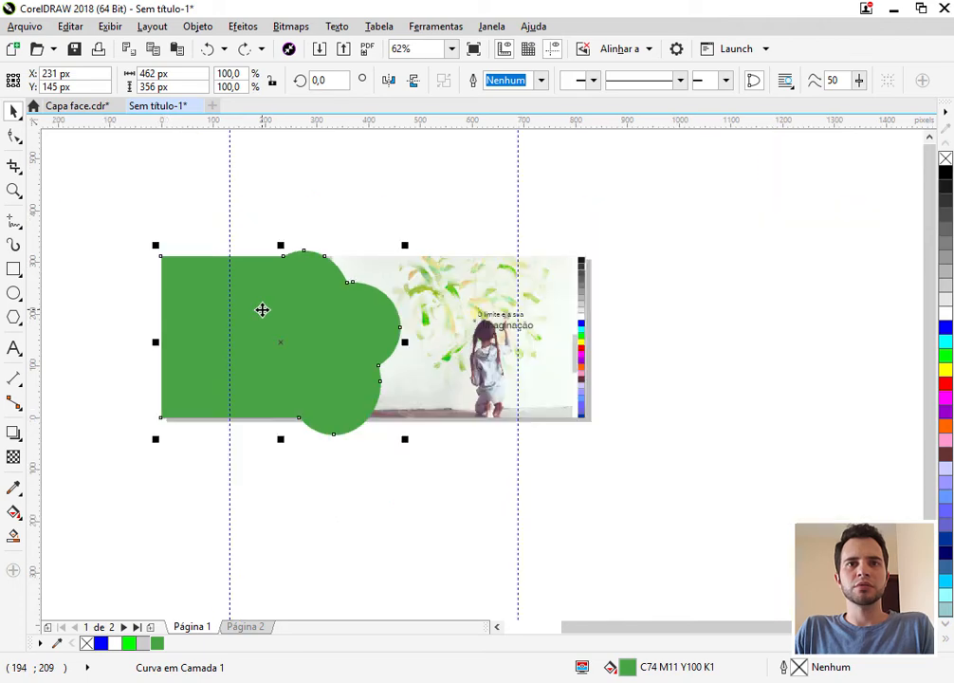
double_click(14, 270)
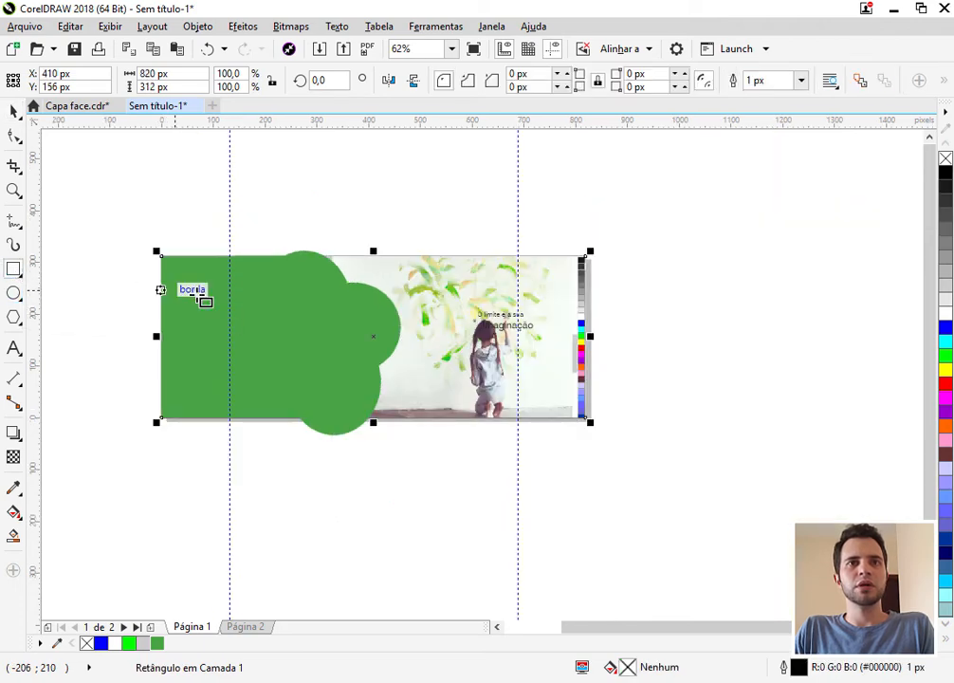
key(space)
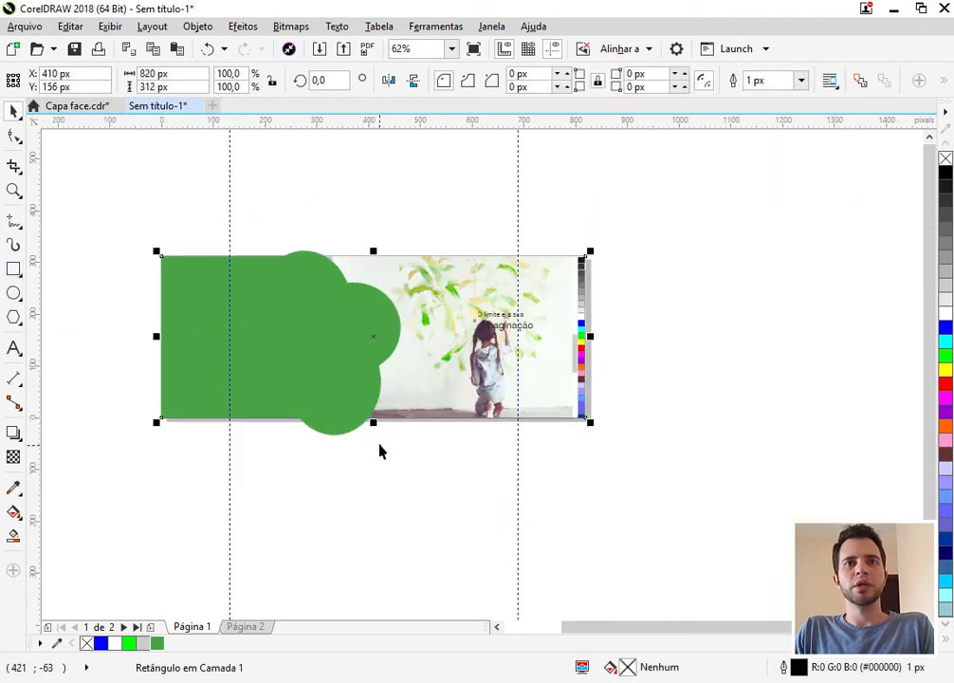
drag(372, 424, 379, 214)
scroll(320, 217, up, 3)
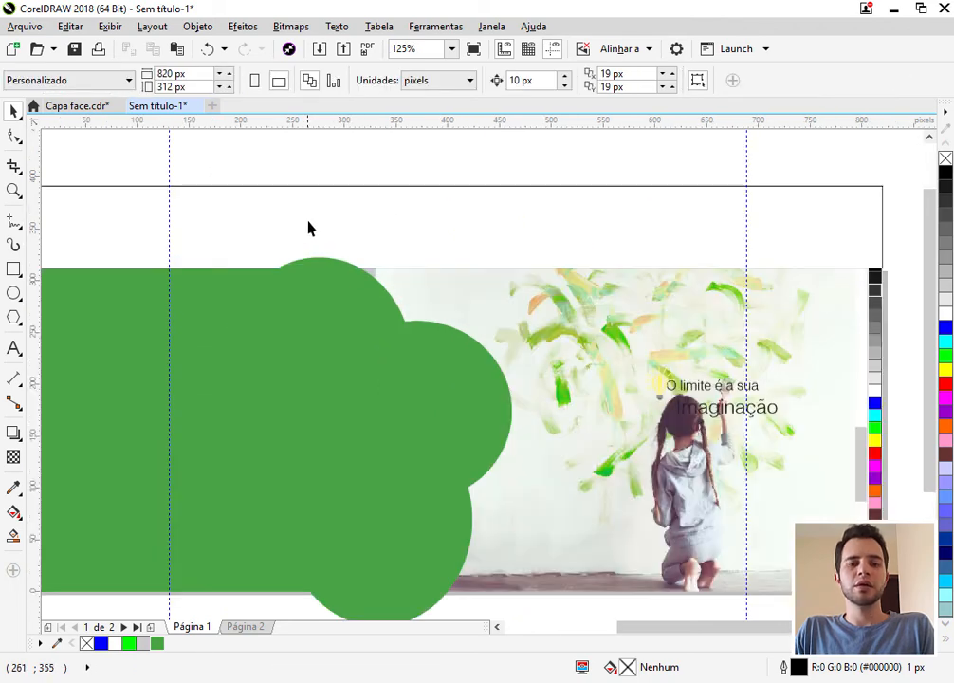
scroll(268, 278, up, 2)
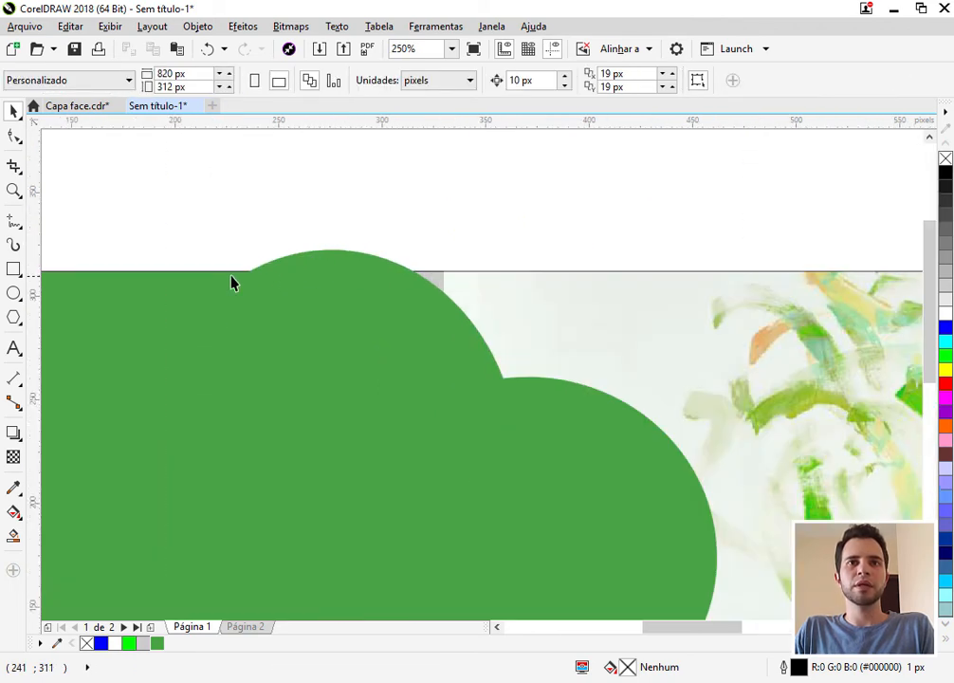
scroll(434, 278, down, 2)
- Trim the green shape's overhang above the page with the rectangle, and delete that rectangle
click(393, 227)
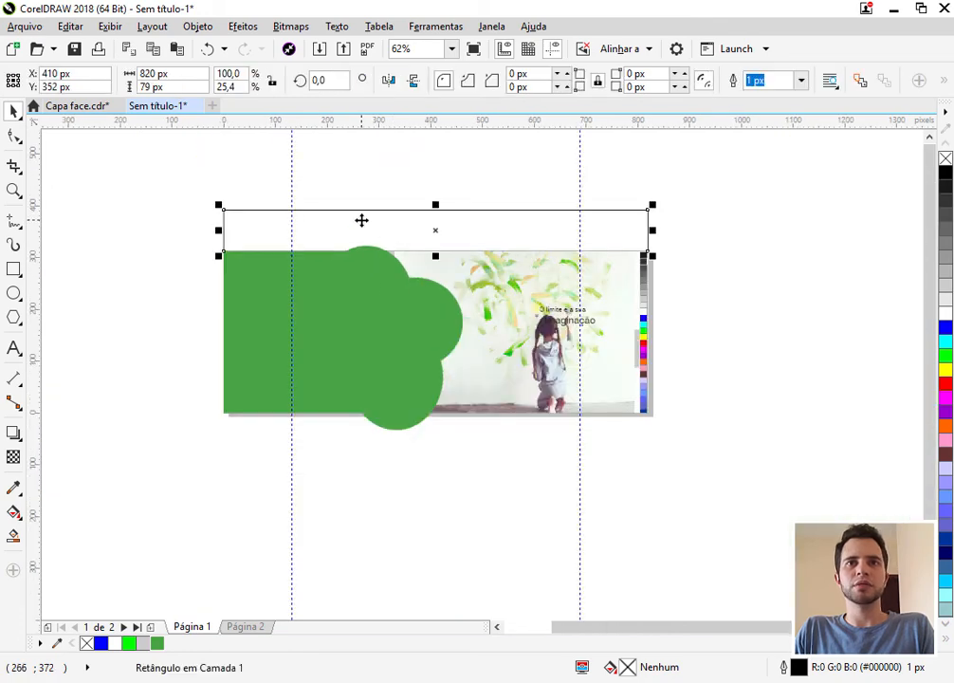
shift+click(359, 327)
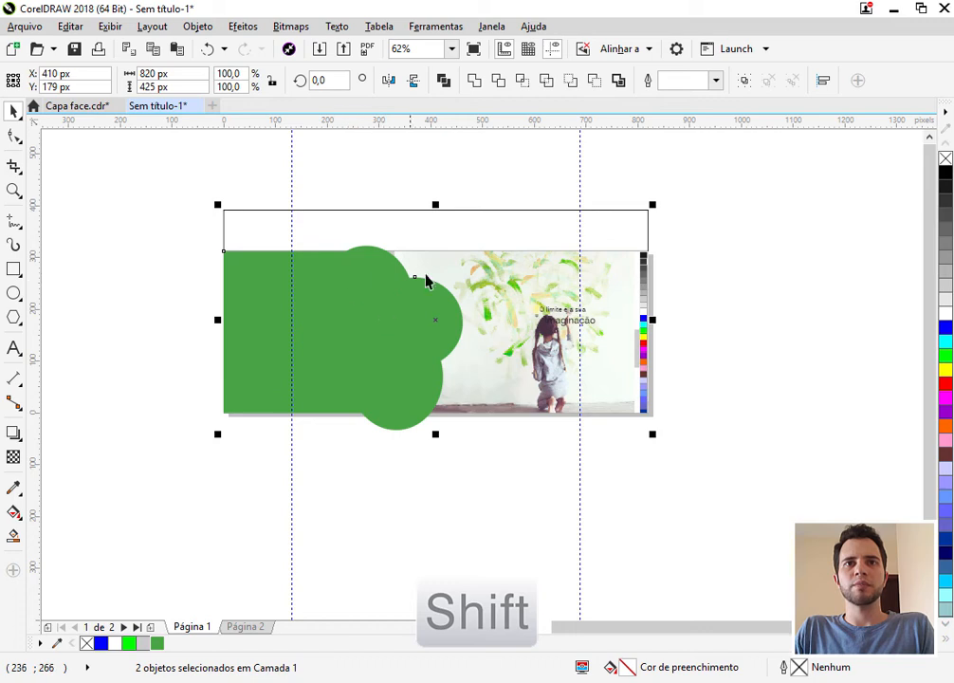
click(497, 82)
click(439, 183)
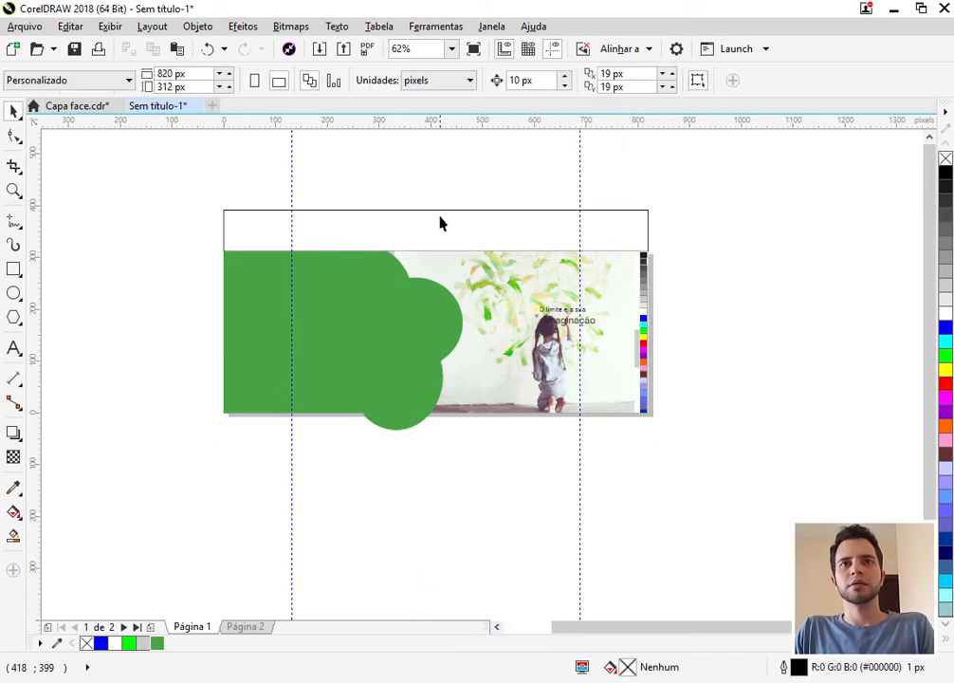
click(436, 228)
key(Delete)
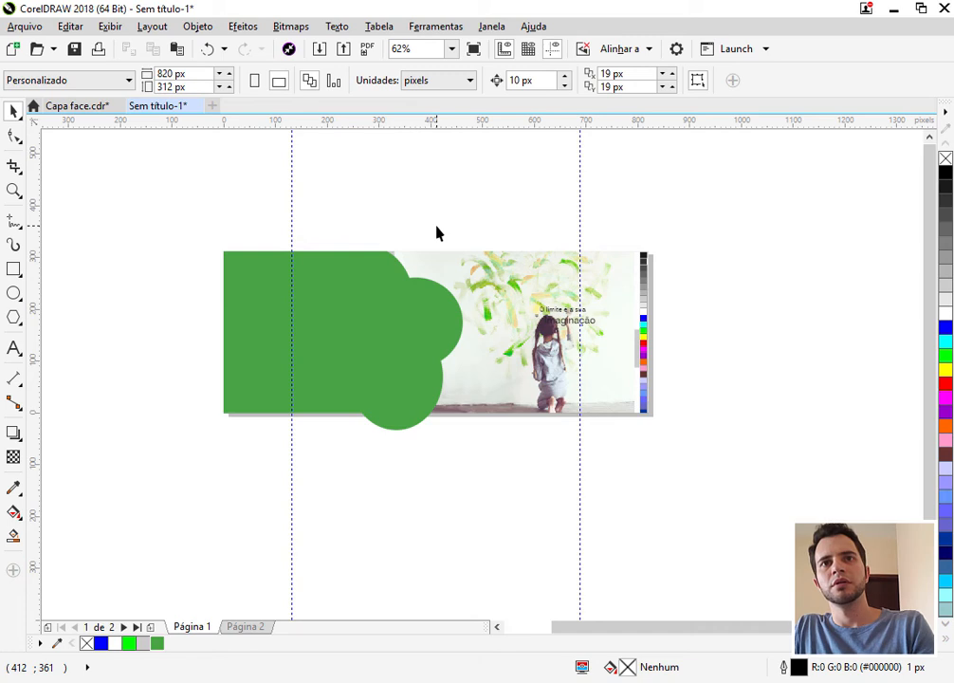
- Make an 820 px wide, about 89 px tall rectangle below the page and trim the green shape with it
double_click(12, 271)
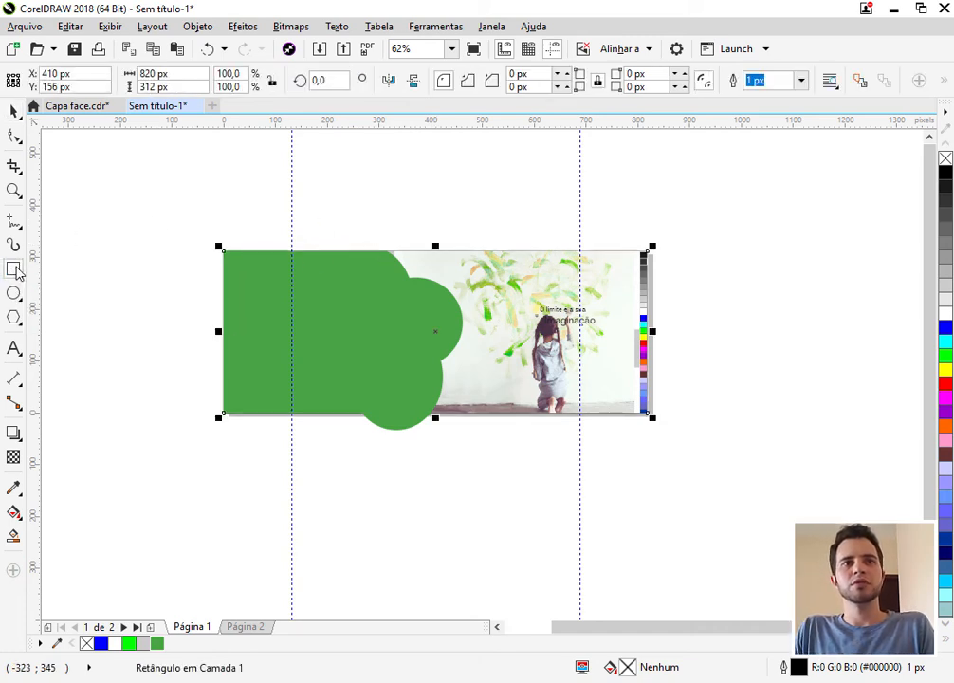
drag(439, 243, 439, 442)
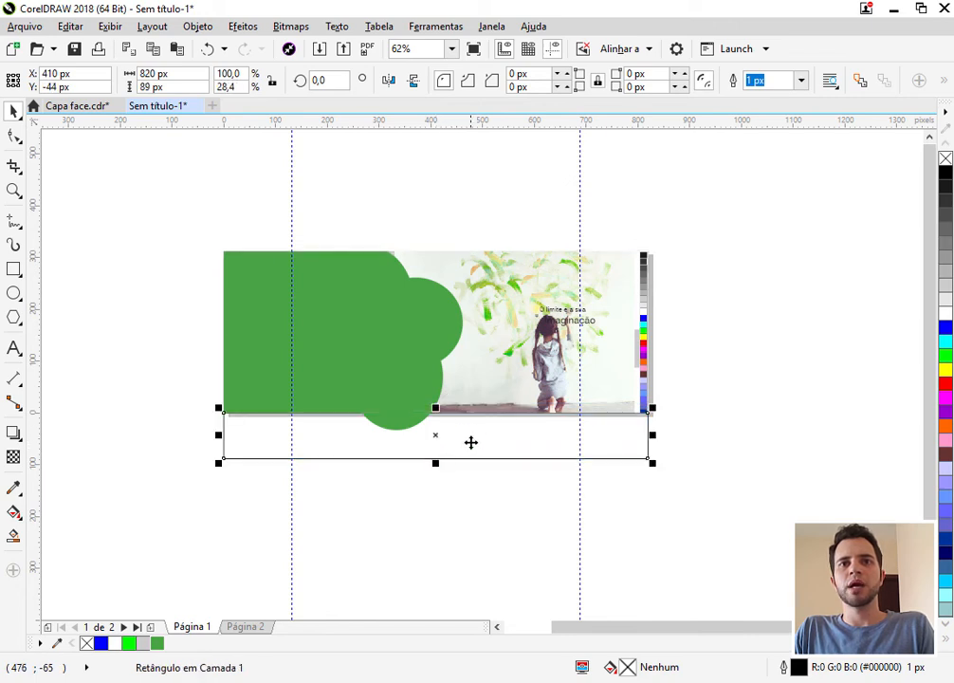
shift+click(389, 332)
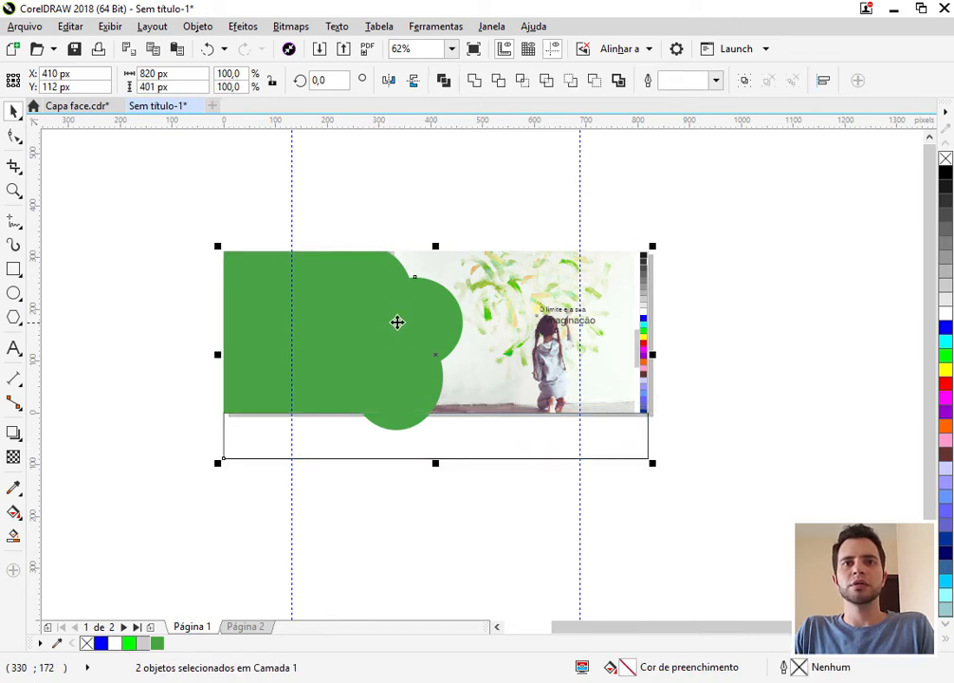
click(498, 81)
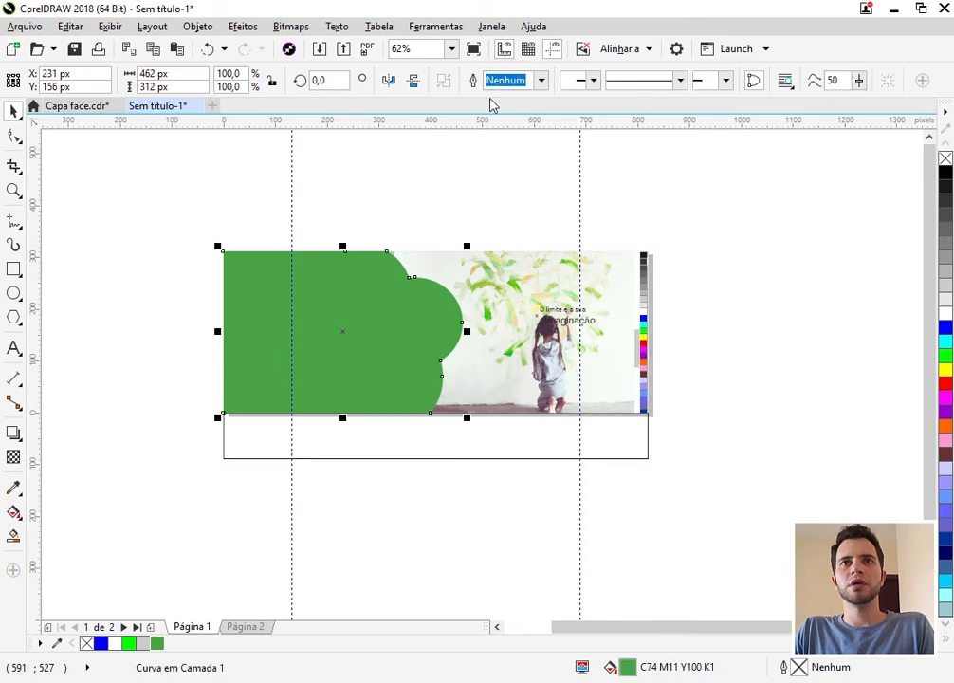
- Delete the trimming rectangle below the page
click(406, 467)
click(410, 433)
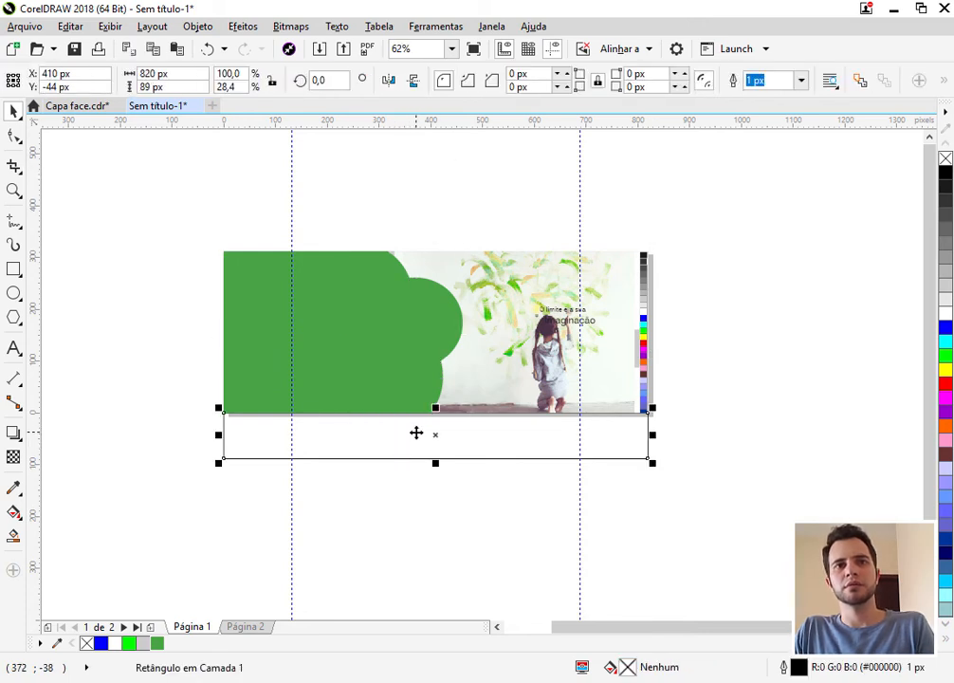
key(Delete)
- Try moving the trimmed green shape upward, and undo the move
scroll(202, 412, up, 4)
click(369, 351)
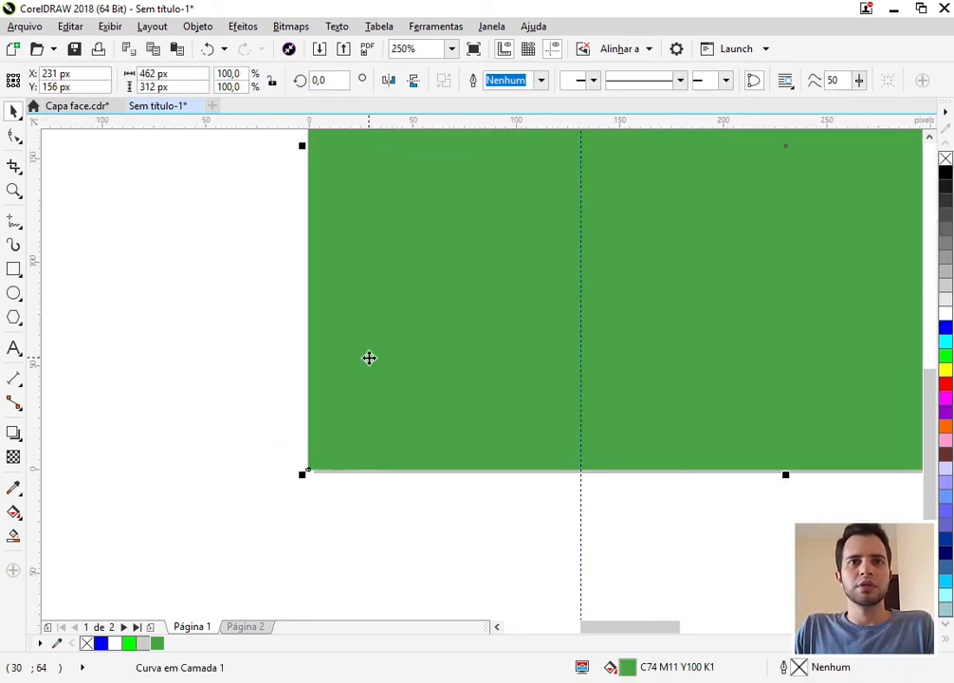
drag(368, 358, 375, 296)
scroll(375, 296, down, 4)
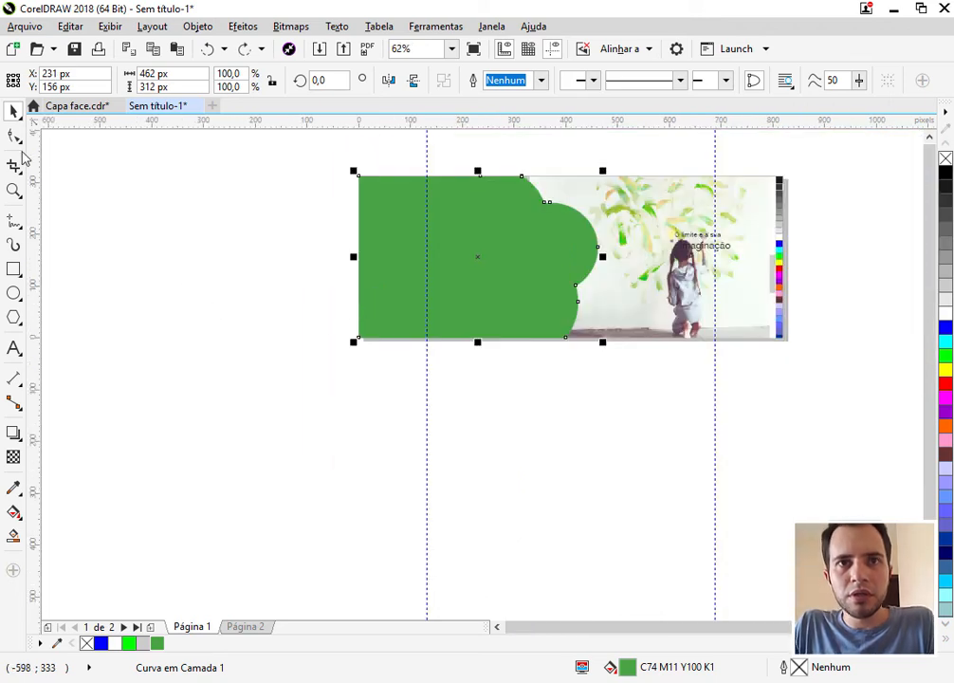
- Use the Shape tool to move the stray nodes at the green shape's lower-left corner onto the page's bottom edge
click(14, 136)
click(364, 338)
scroll(387, 357, up, 6)
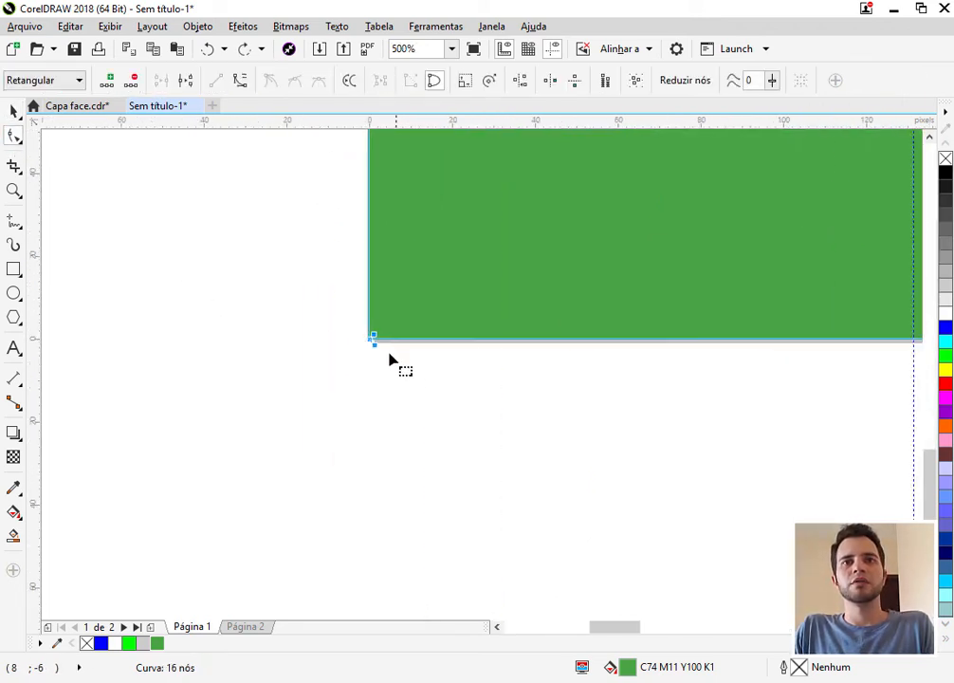
scroll(372, 347, up, 4)
drag(364, 340, 372, 341)
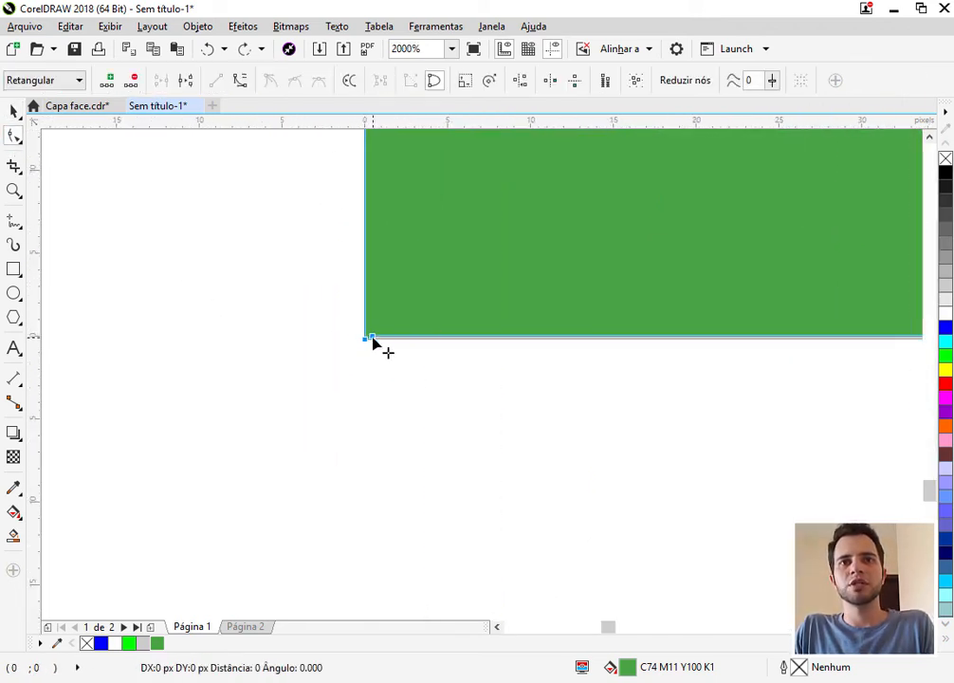
scroll(373, 341, up, 6)
mouse_move(312, 357)
mouse_down()
mouse_move(349, 358)
mouse_move(311, 360)
mouse_up()
click(364, 372)
drag(375, 374, 376, 299)
scroll(373, 347, up, 2)
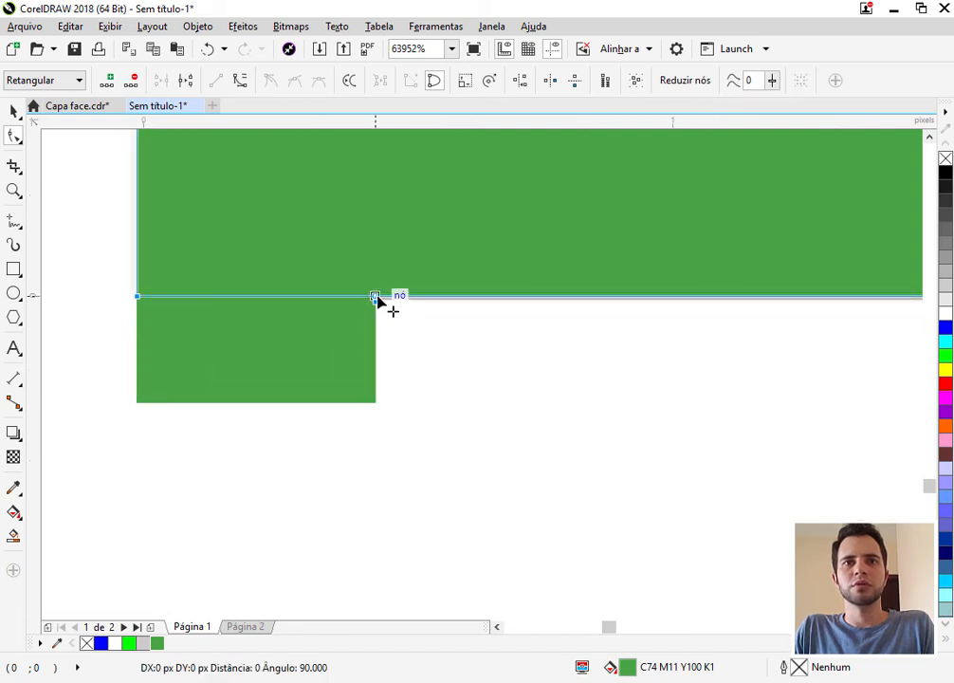
scroll(396, 395, down, 3)
key(space)
key(F4)
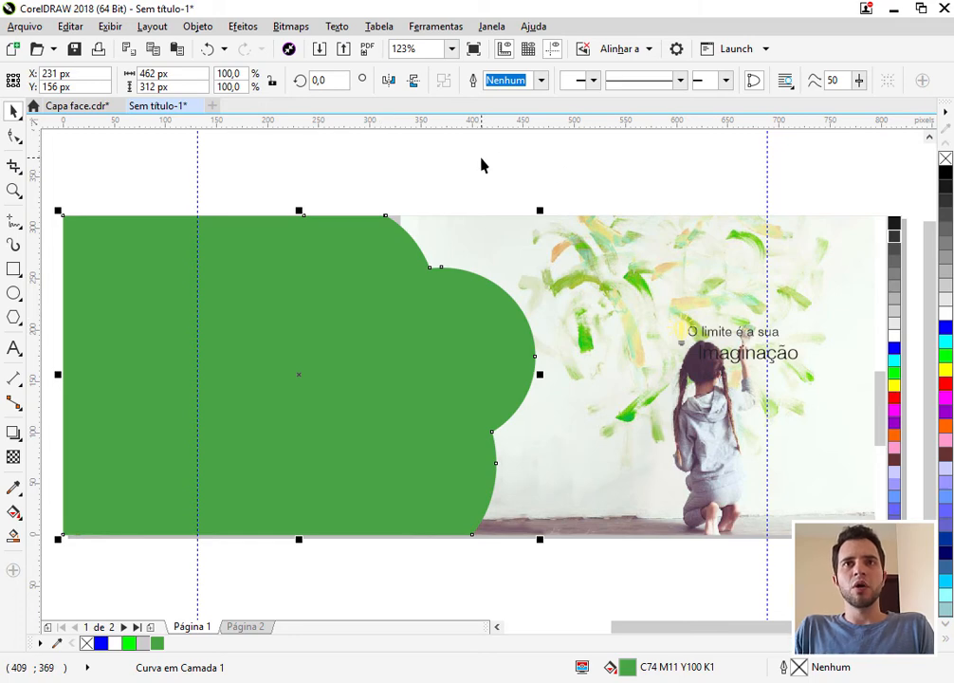
click(417, 180)
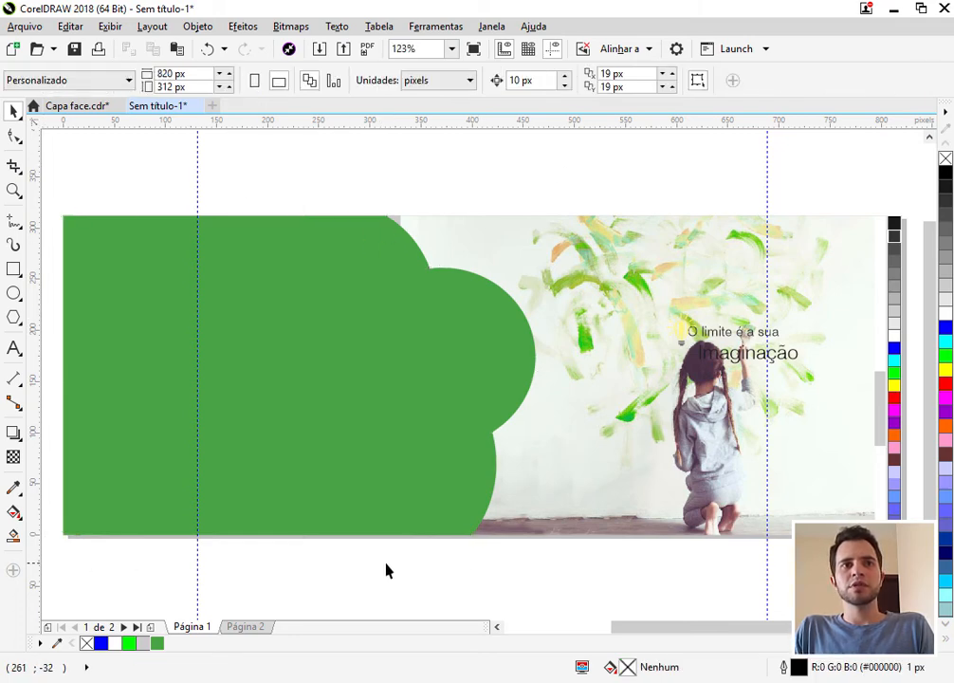
- PowerClip the green cloud shape into the 820 by 312 px background rectangle
click(458, 349)
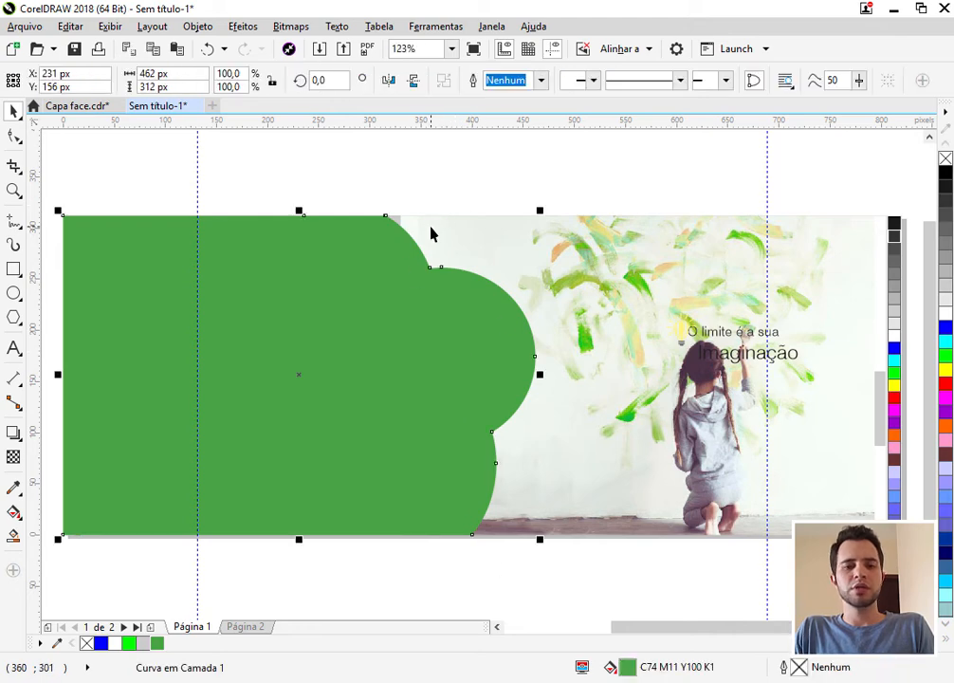
click(196, 27)
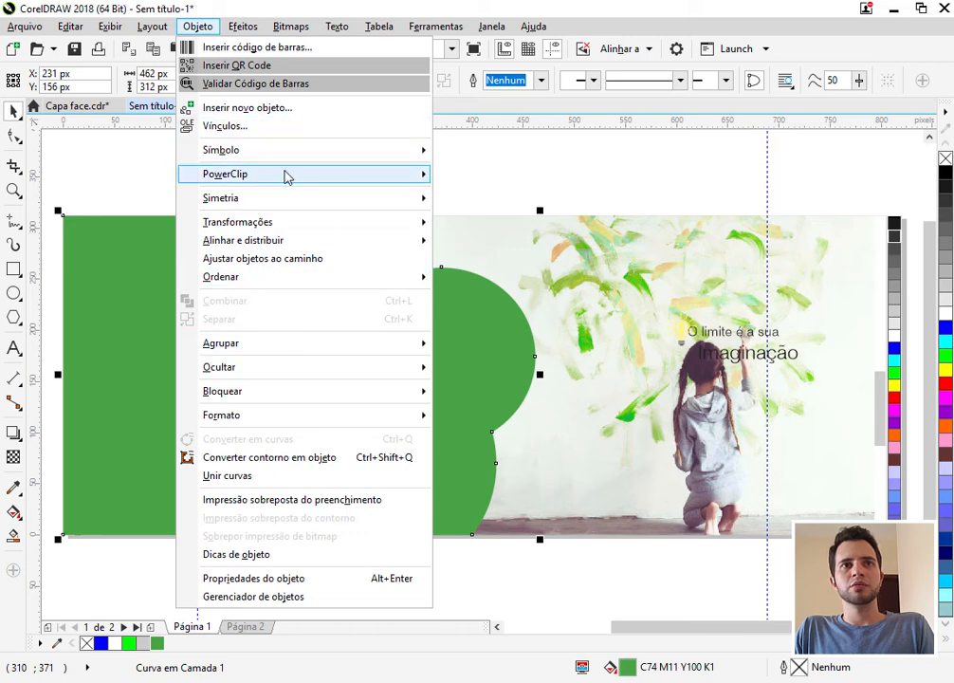
mouse_move(384, 181)
click(472, 177)
click(579, 503)
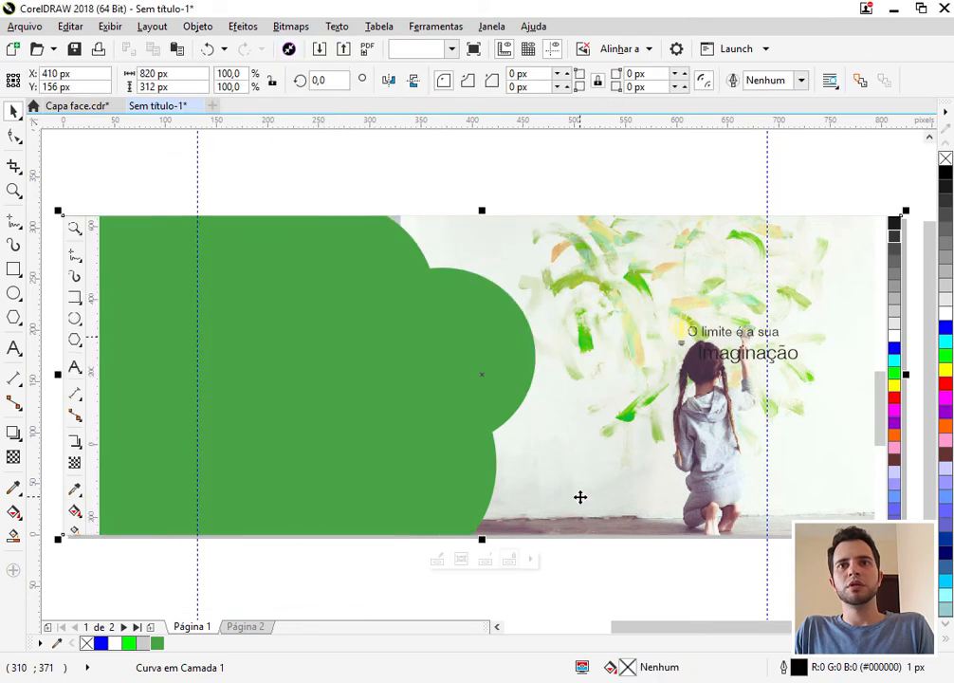
click(419, 190)
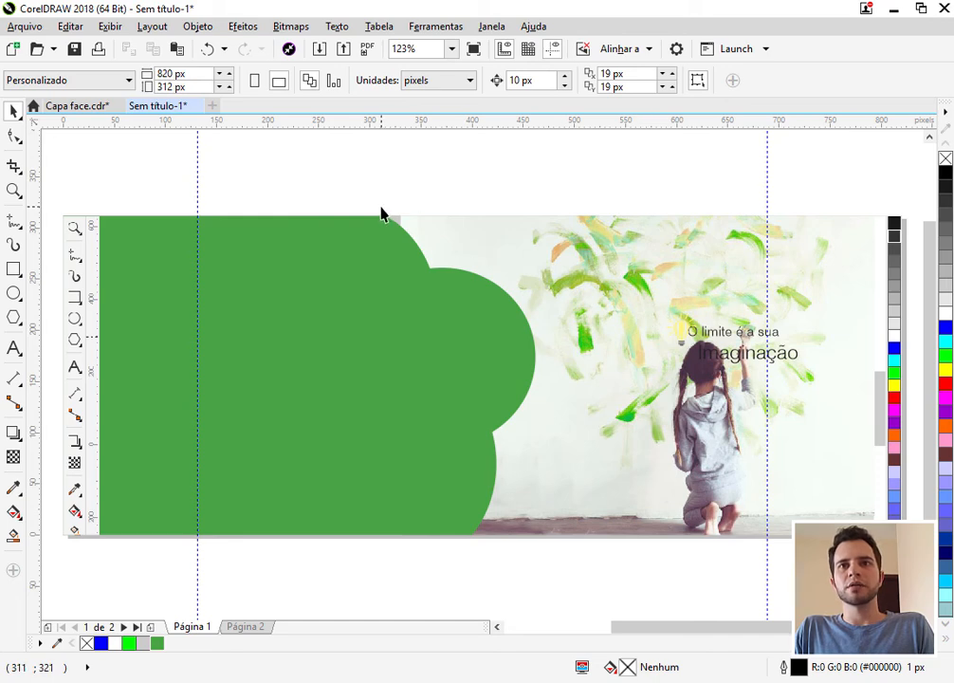
- Fill the PowerClip background rectangle with red
scroll(389, 216, up, 5)
click(726, 489)
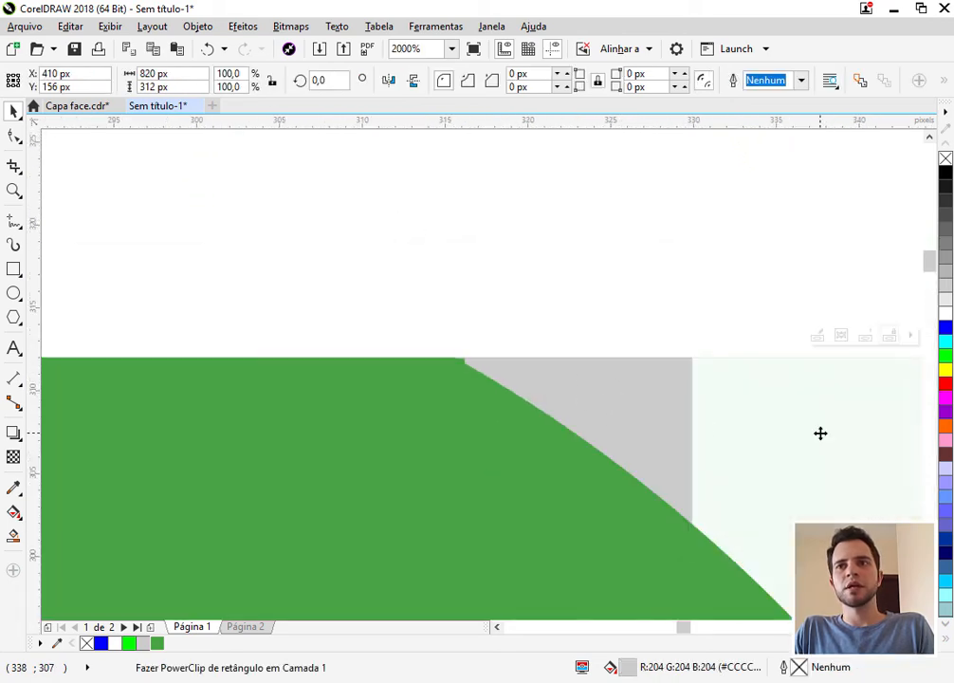
click(945, 385)
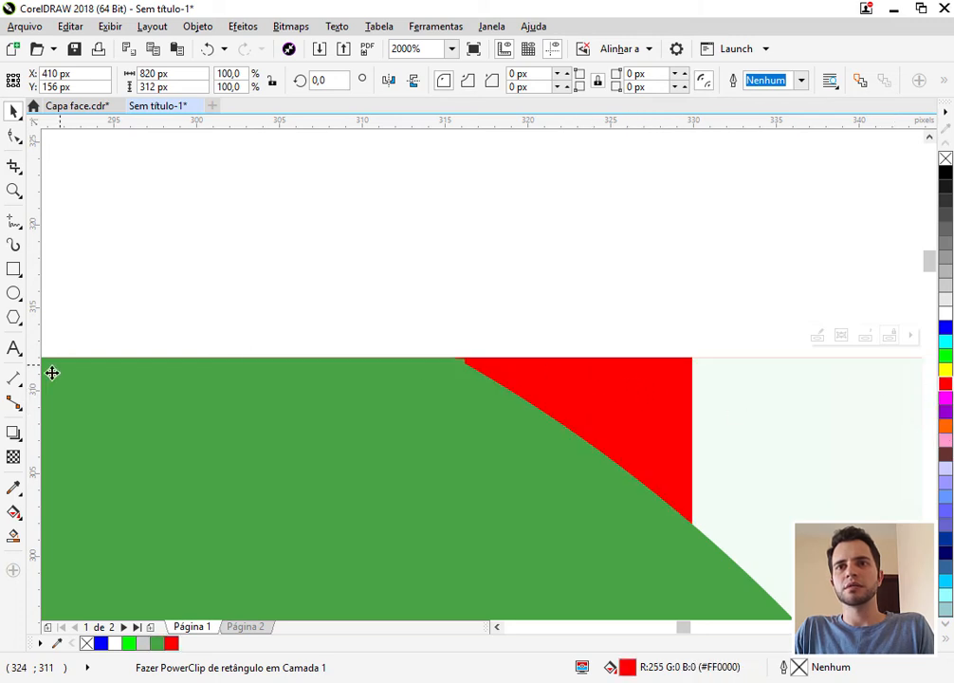
- Sample the pale tint at the photo's edge beside the green shape and fill the background rectangle with it (#F2FCF4)
click(13, 488)
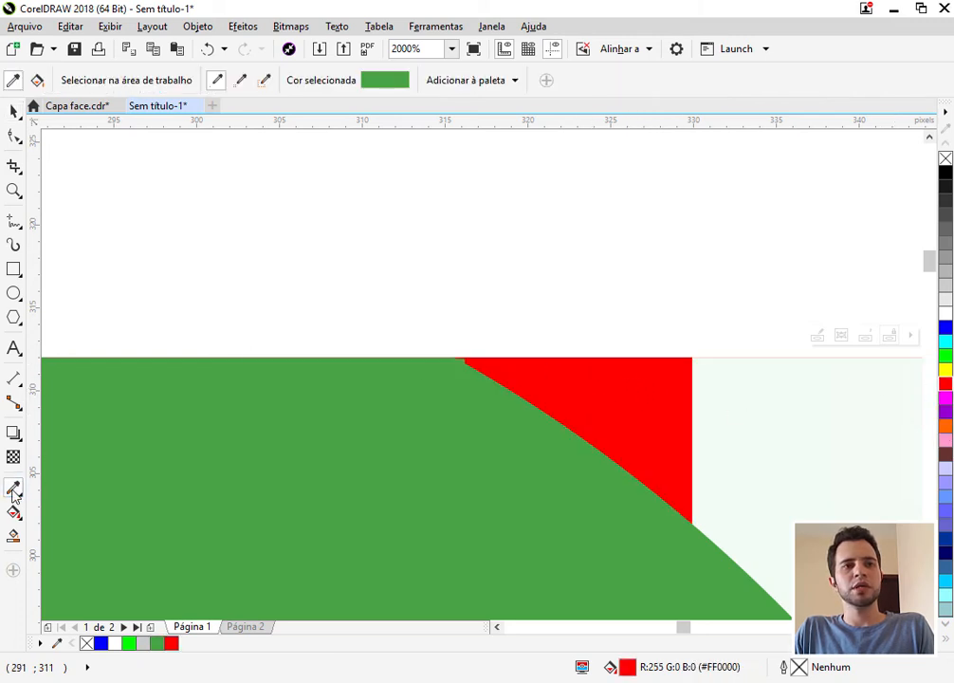
click(704, 386)
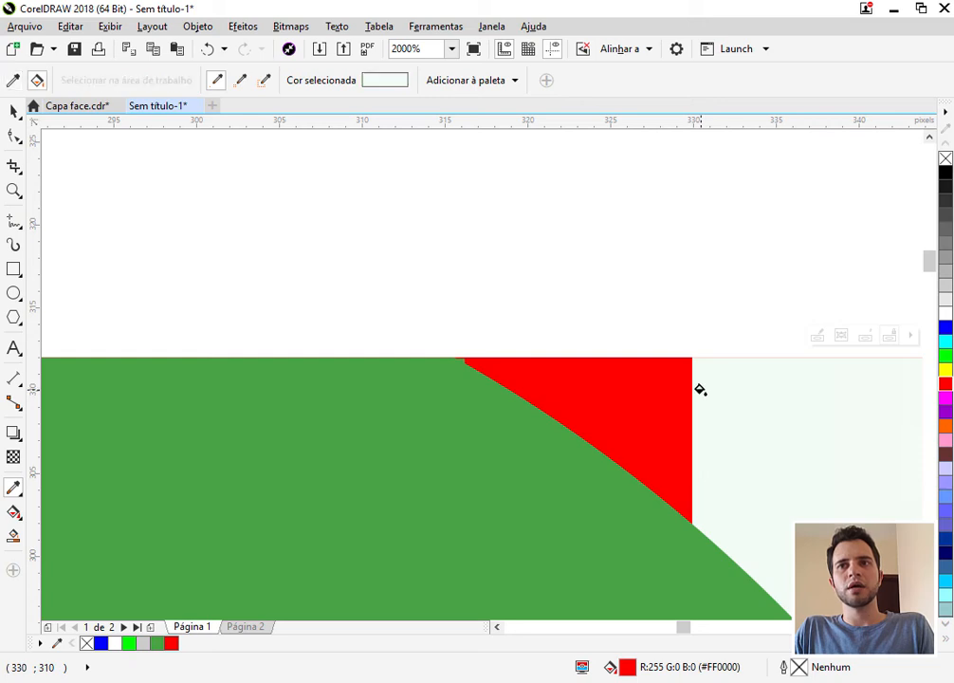
click(669, 388)
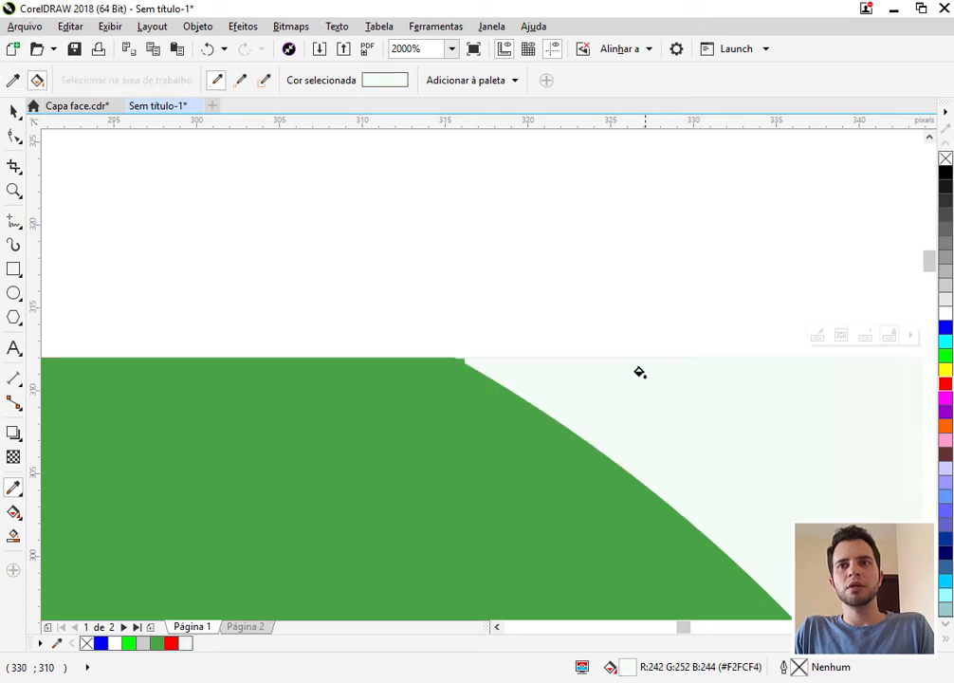
key(space)
scroll(391, 330, down, 2)
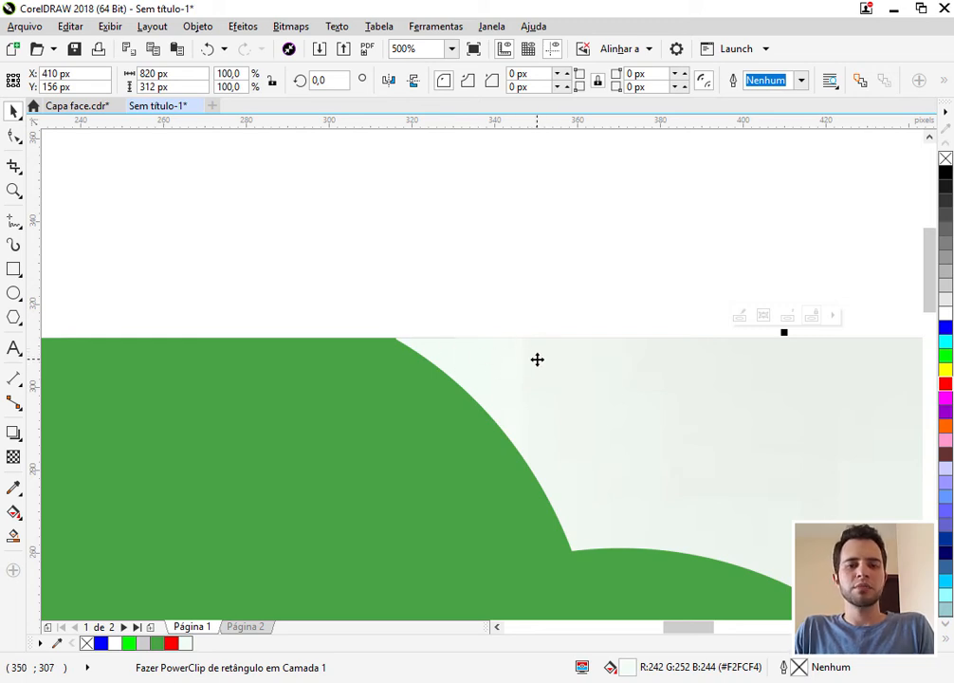
scroll(456, 316, down, 8)
click(639, 330)
key(F4)
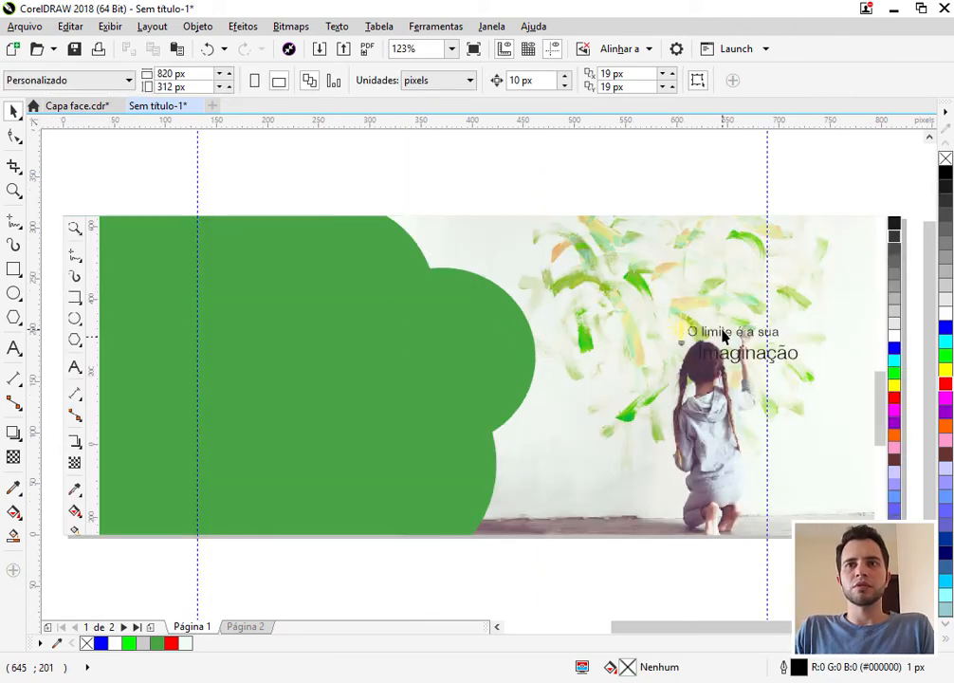
- Move both slogan texts and the light bulb from the photo onto the green shape, with the bulb above the text
click(722, 335)
shift+click(702, 360)
drag(721, 365, 263, 412)
drag(680, 337, 272, 334)
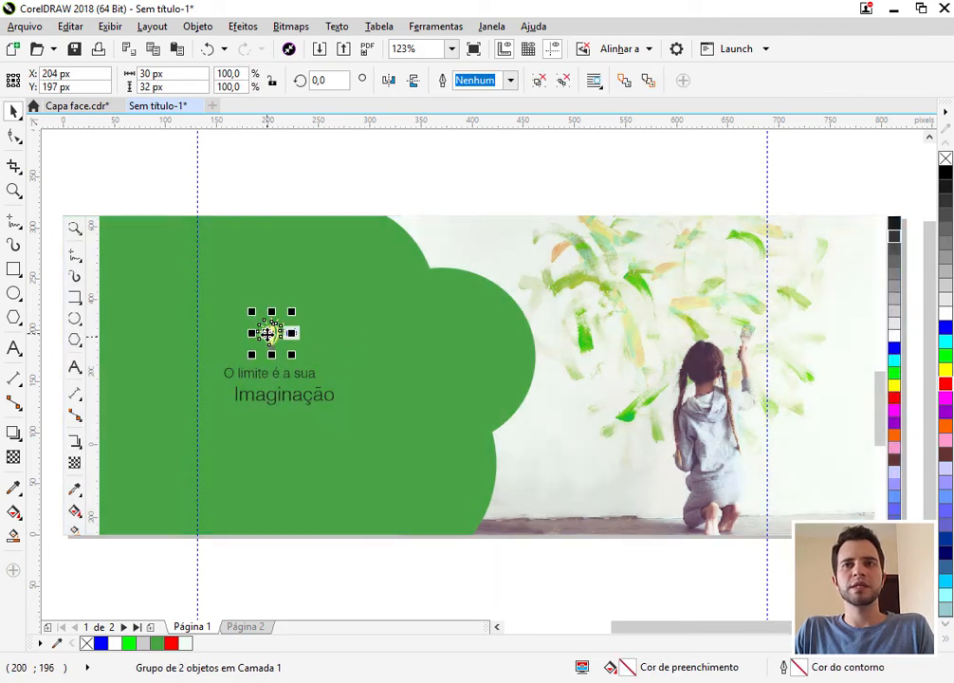
- Following the reference's lettering on page 2, fill the text "O limite é a sua" on page 1 with dark grey #333333
click(248, 626)
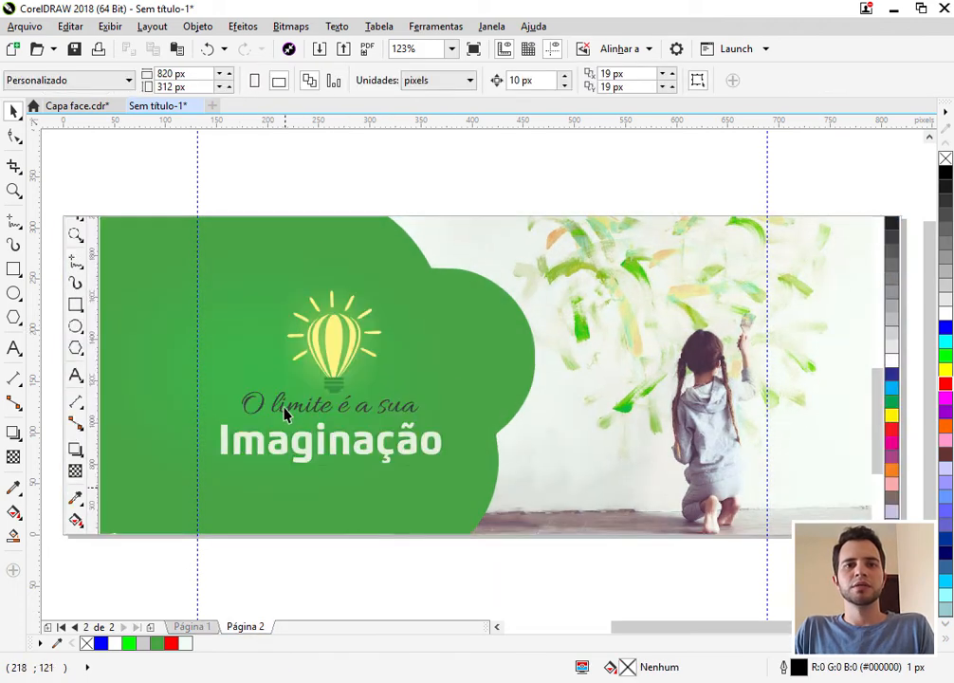
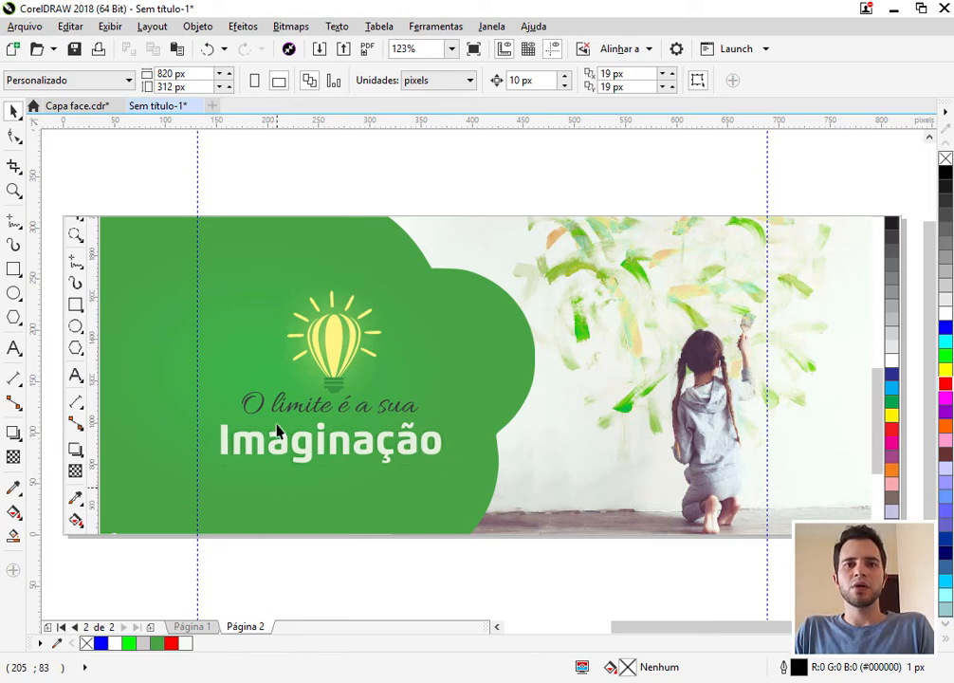
scroll(275, 408, up, 6)
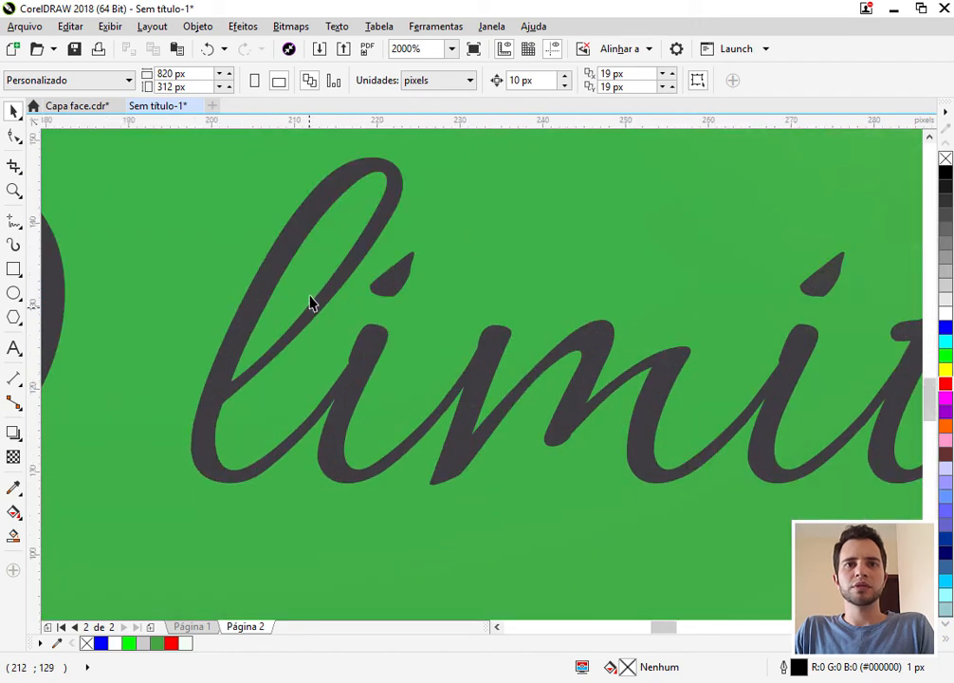
scroll(311, 304, down, 3)
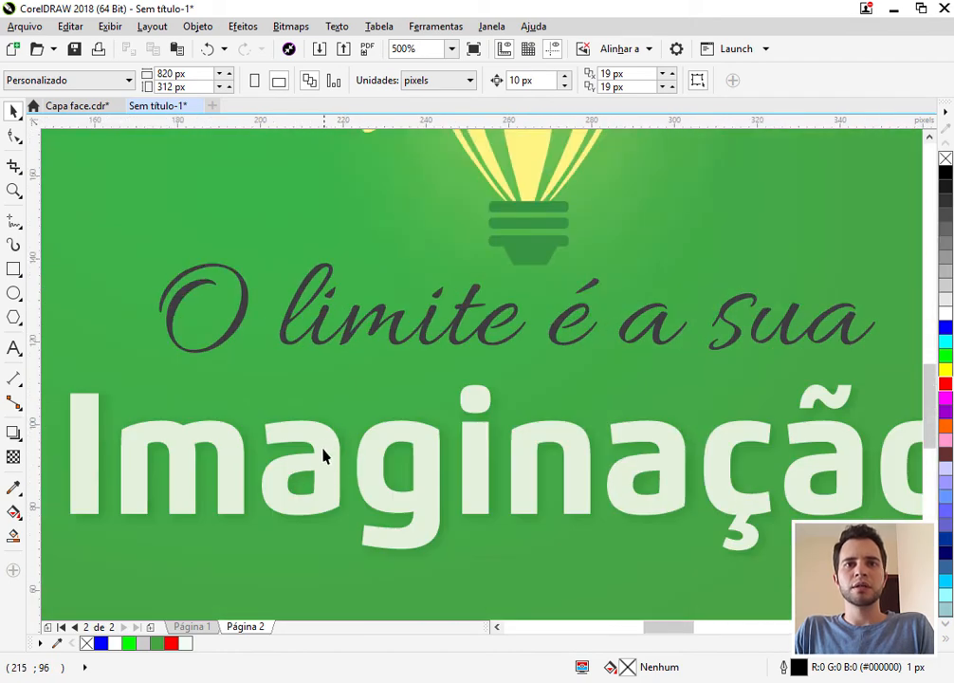
scroll(322, 456, up, 2)
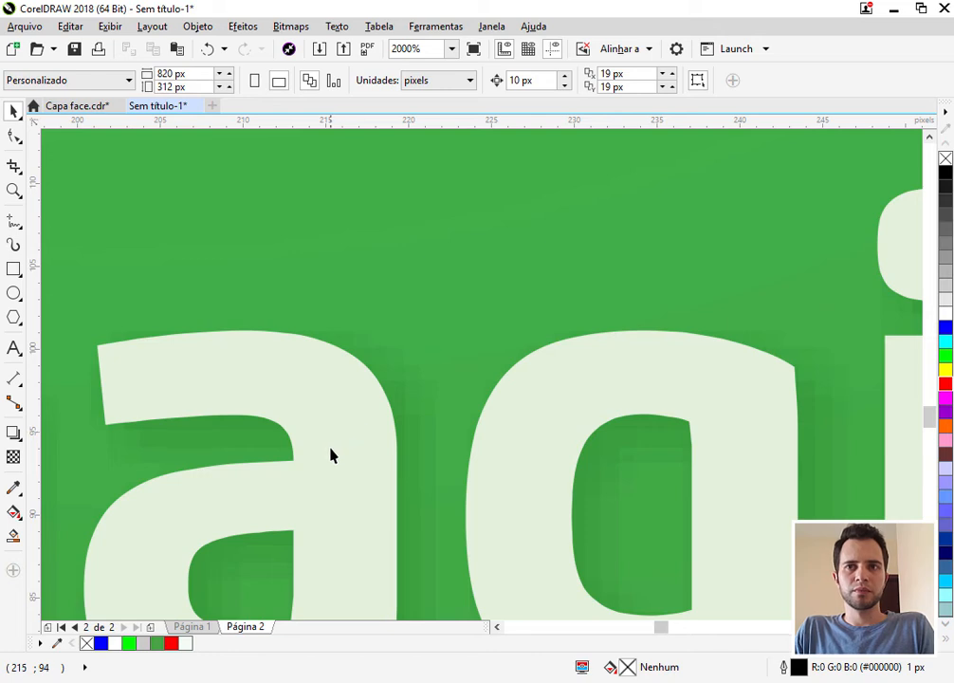
click(192, 625)
scroll(264, 511, down, 3)
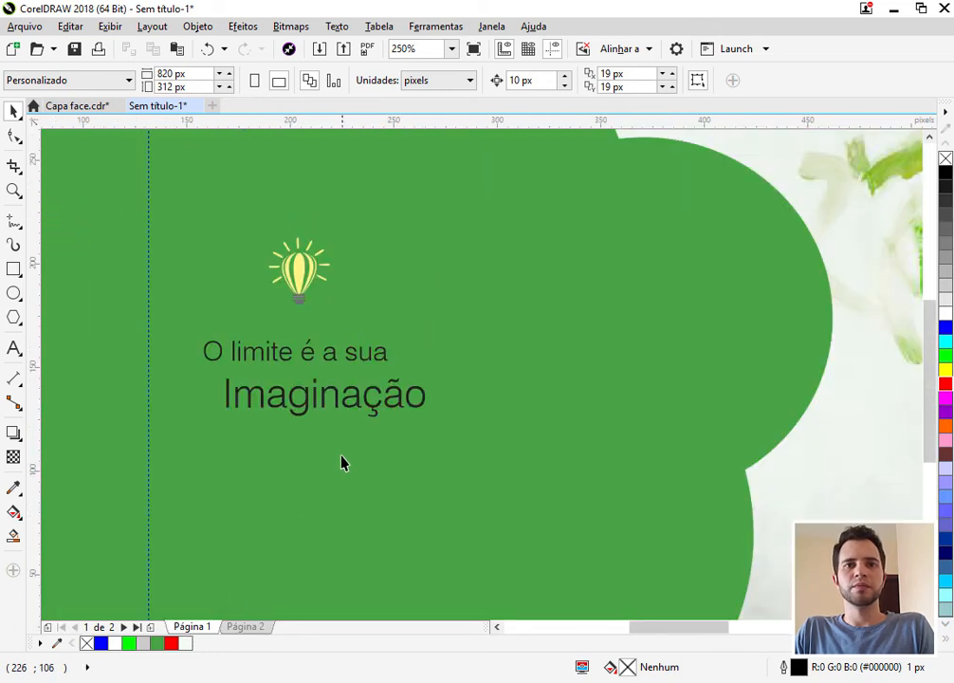
click(303, 352)
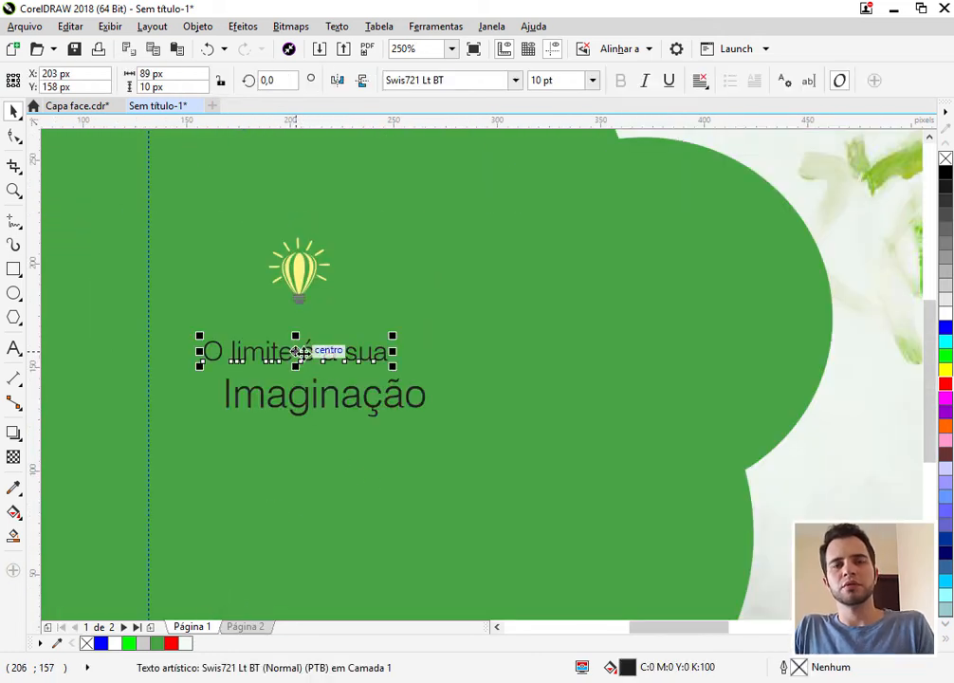
click(945, 201)
scroll(358, 370, up, 3)
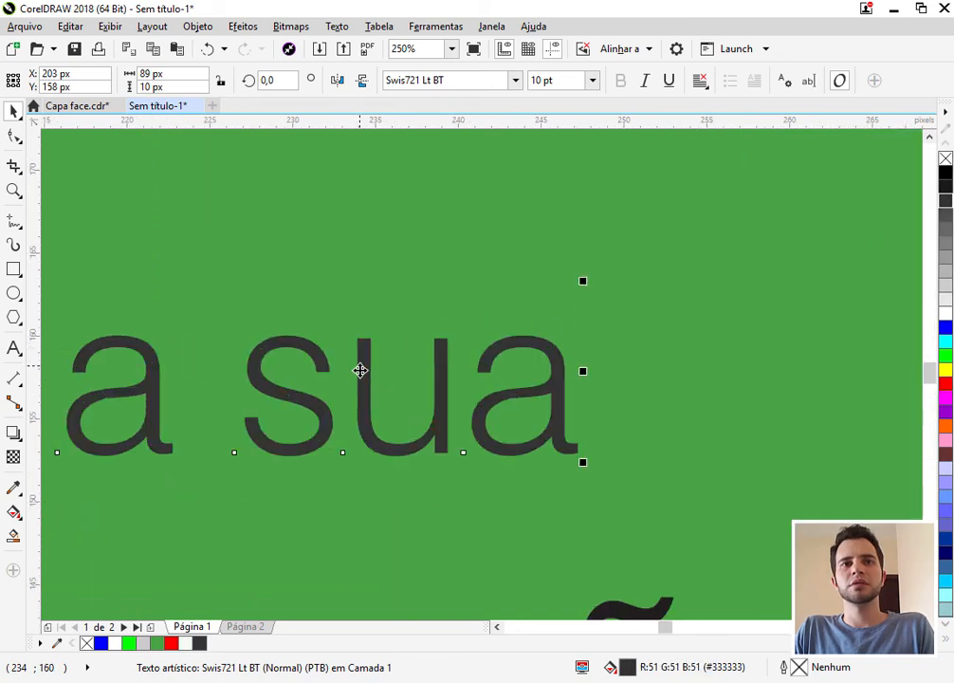
scroll(356, 392, up, 3)
click(947, 215)
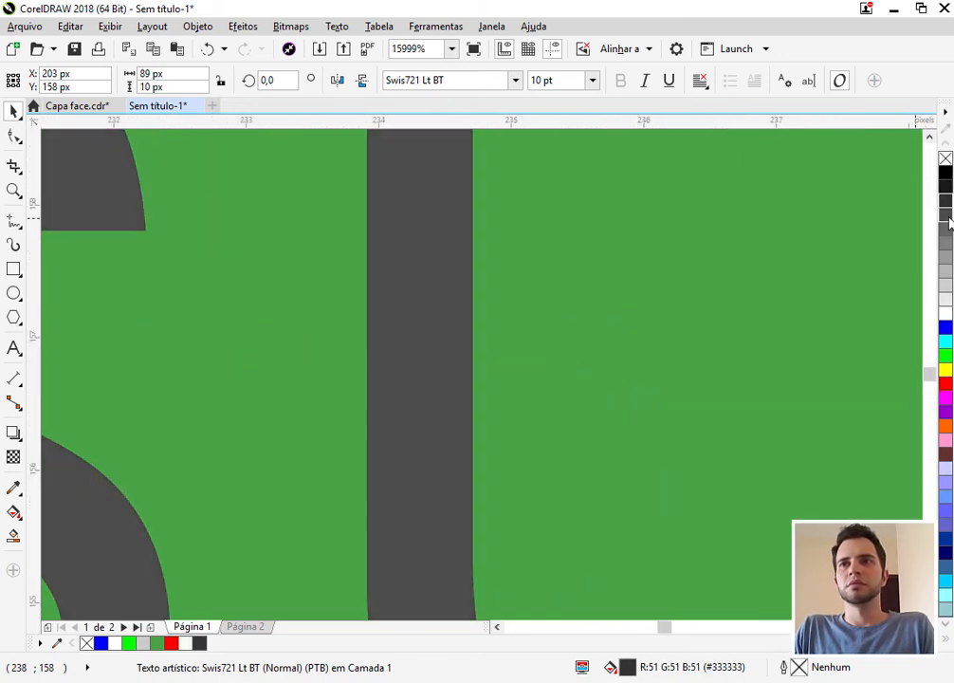
click(944, 204)
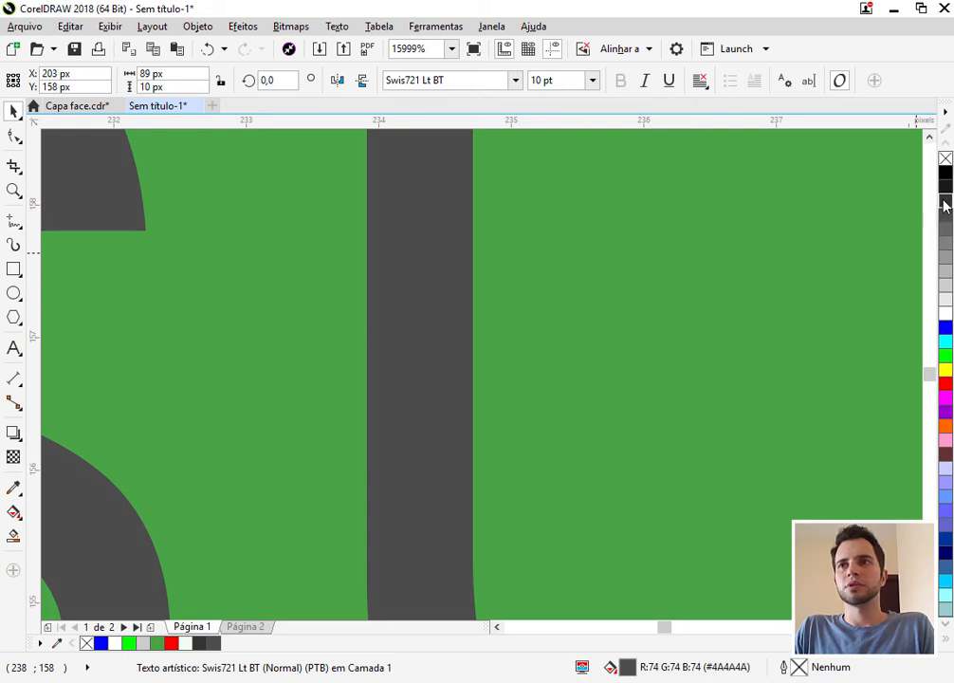
click(944, 201)
scroll(317, 371, down, 6)
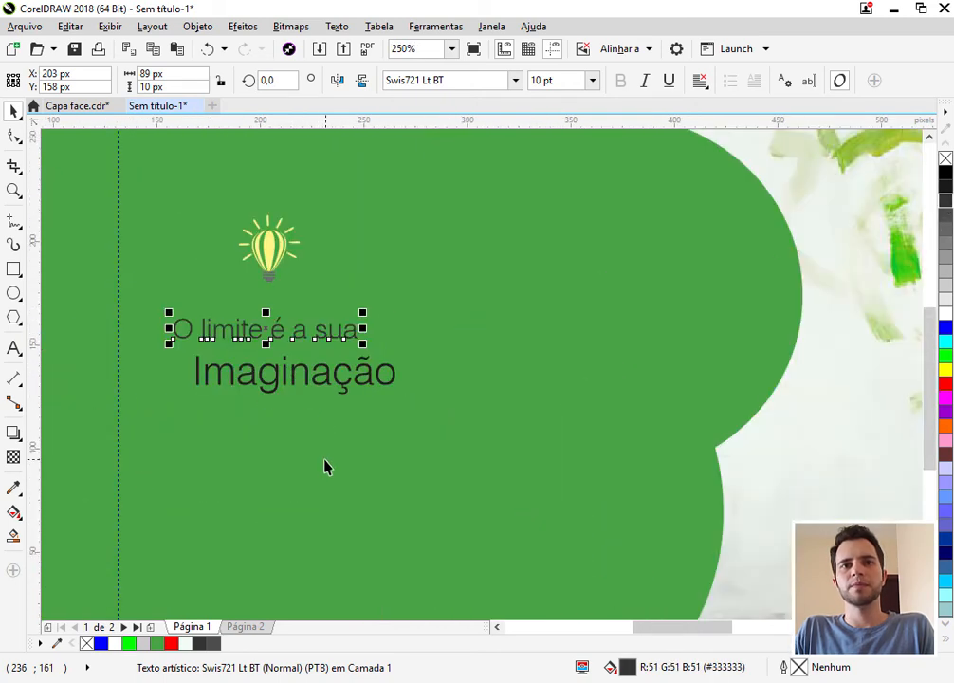
- Fill "Imaginação" with white tinted by the cover green to RGB 209, 231, 208, and centre it under "O limite é a sua"
click(322, 384)
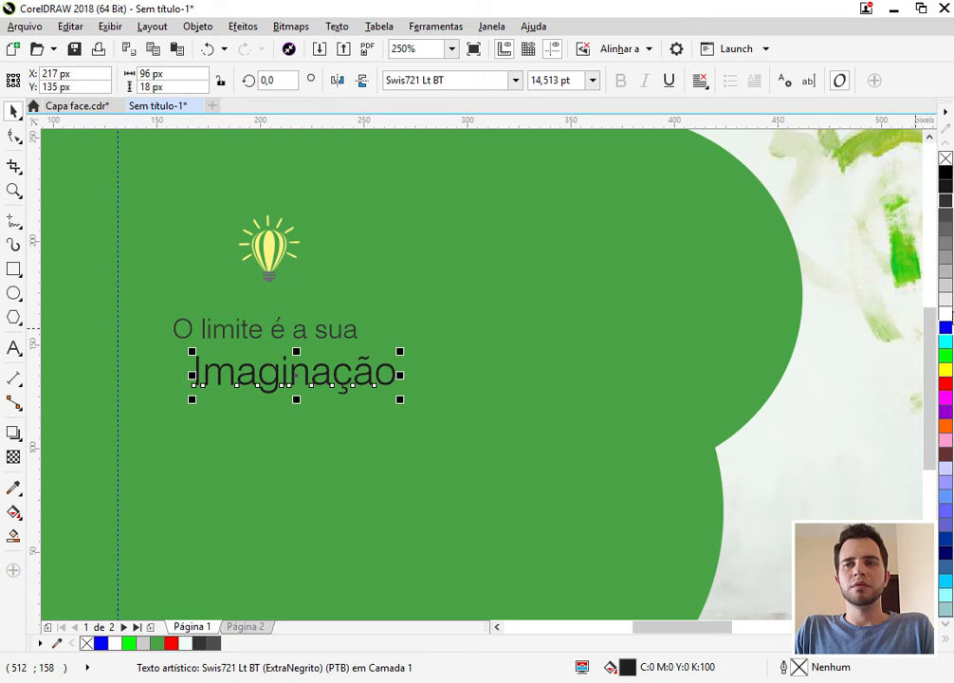
click(944, 314)
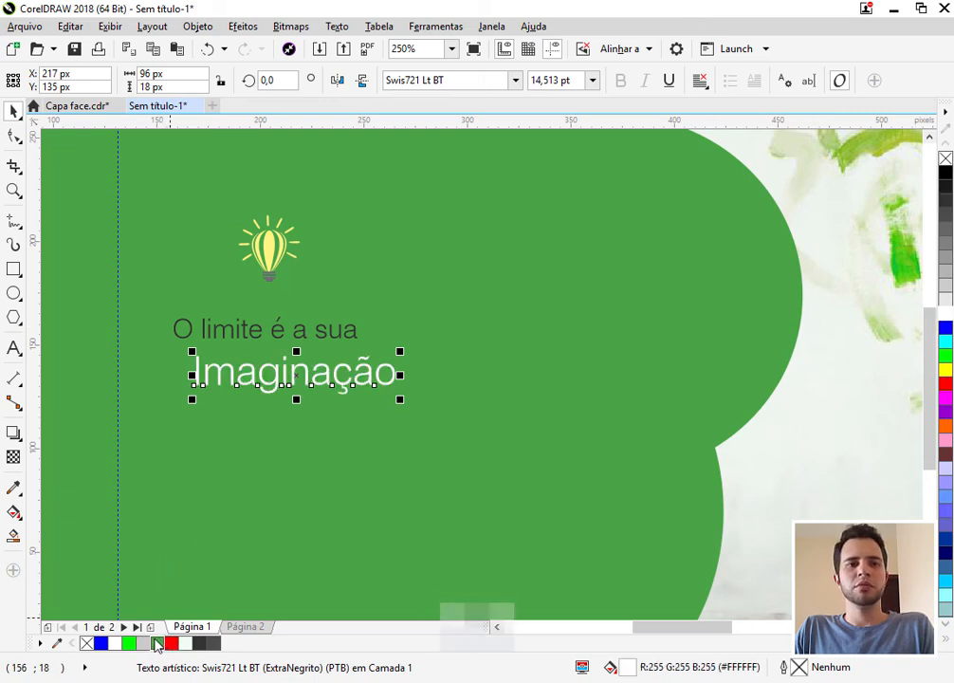
ctrl+click(156, 644)
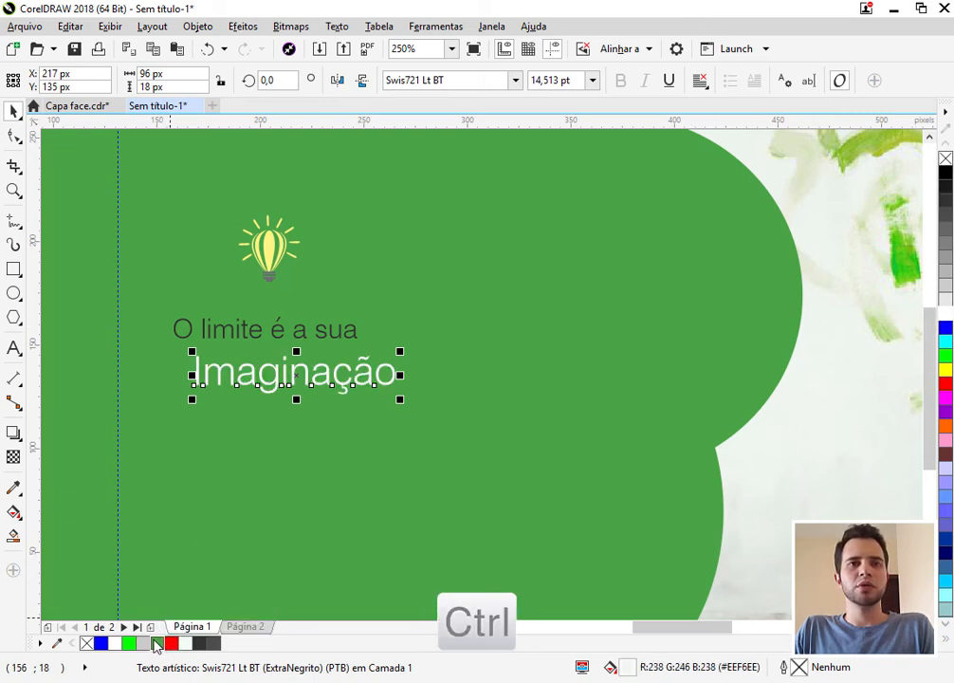
ctrl+click(156, 643)
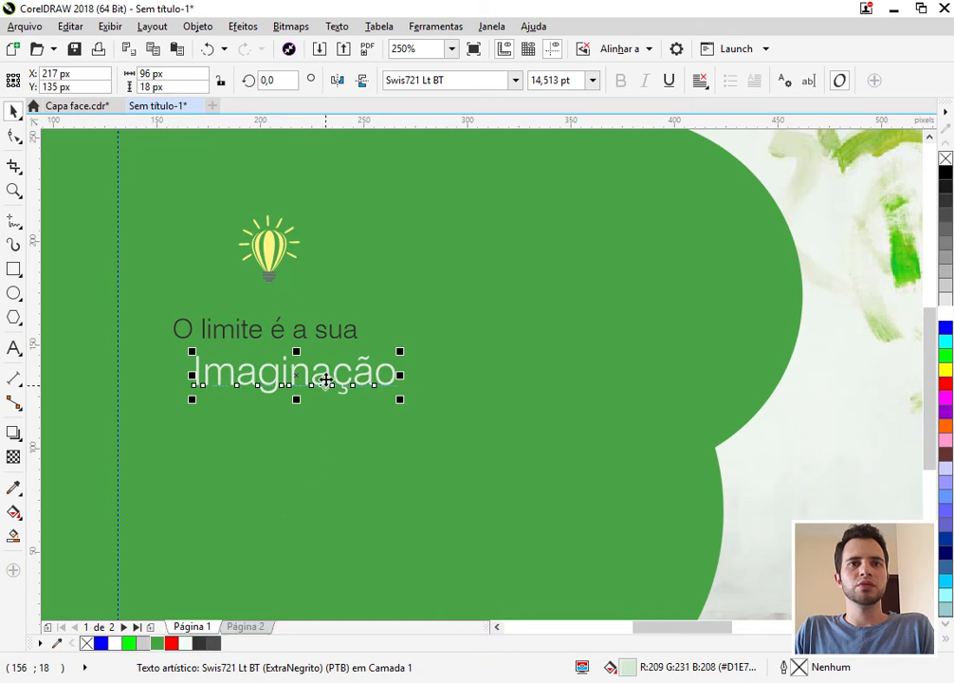
shift+click(303, 329)
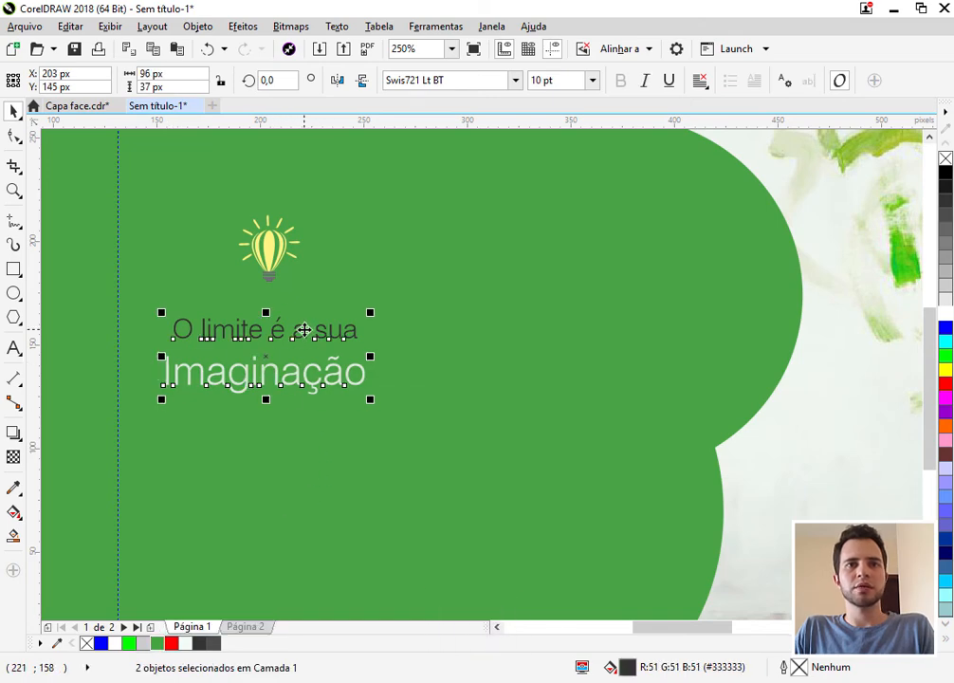
- Enlarge the light bulb to about 49 by 54 px and centre it horizontally over "O limite é a sua"
scroll(271, 281, down, 2)
click(270, 267)
drag(296, 245, 320, 237)
scroll(275, 247, up, 2)
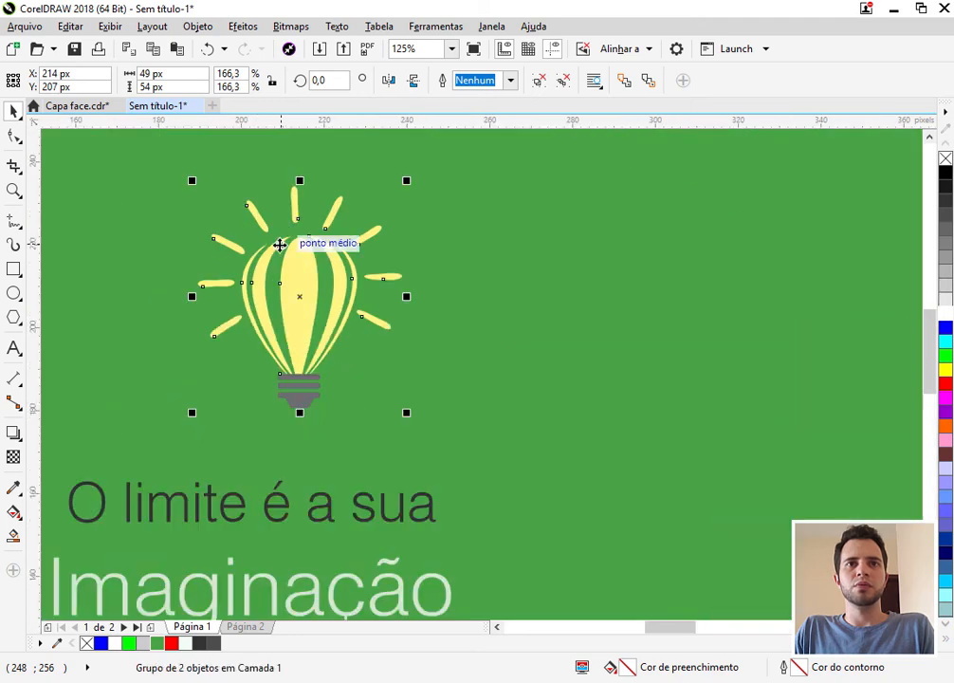
shift+click(282, 512)
key(c)
scroll(289, 384, down, 1)
click(534, 361)
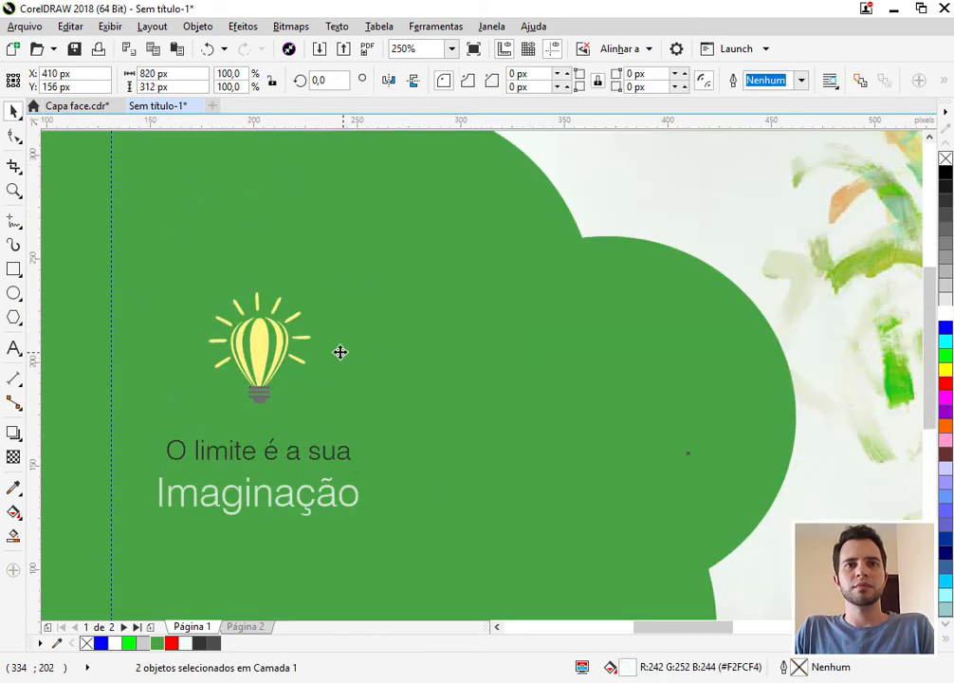
- Move the light bulb down so it sits just above "O limite é a sua"
drag(267, 349, 266, 369)
scroll(268, 366, down, 1)
scroll(269, 366, down, 2)
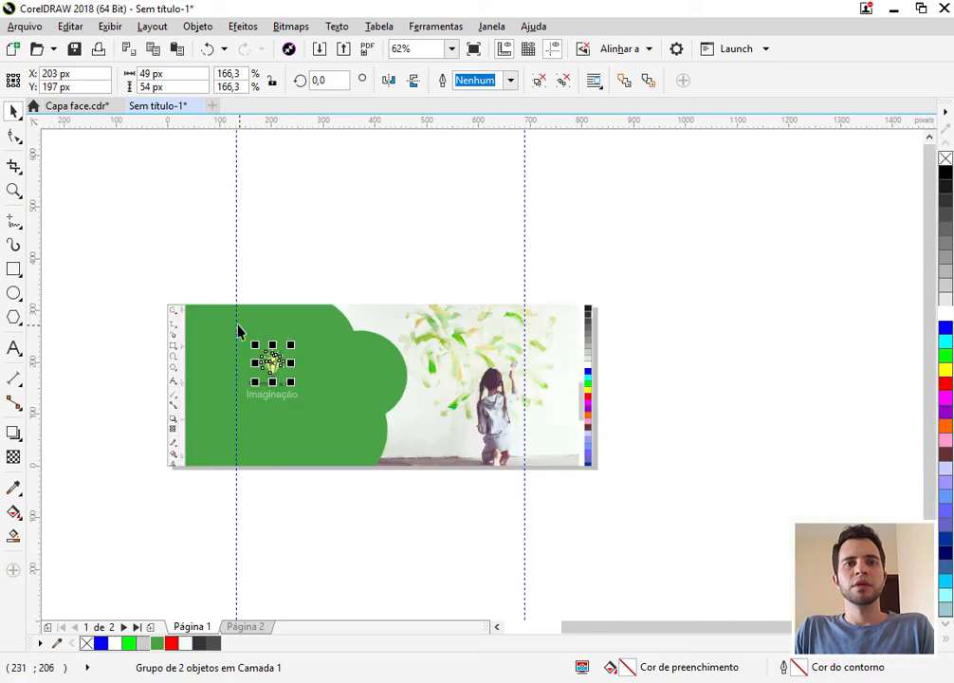
scroll(380, 424, up, 2)
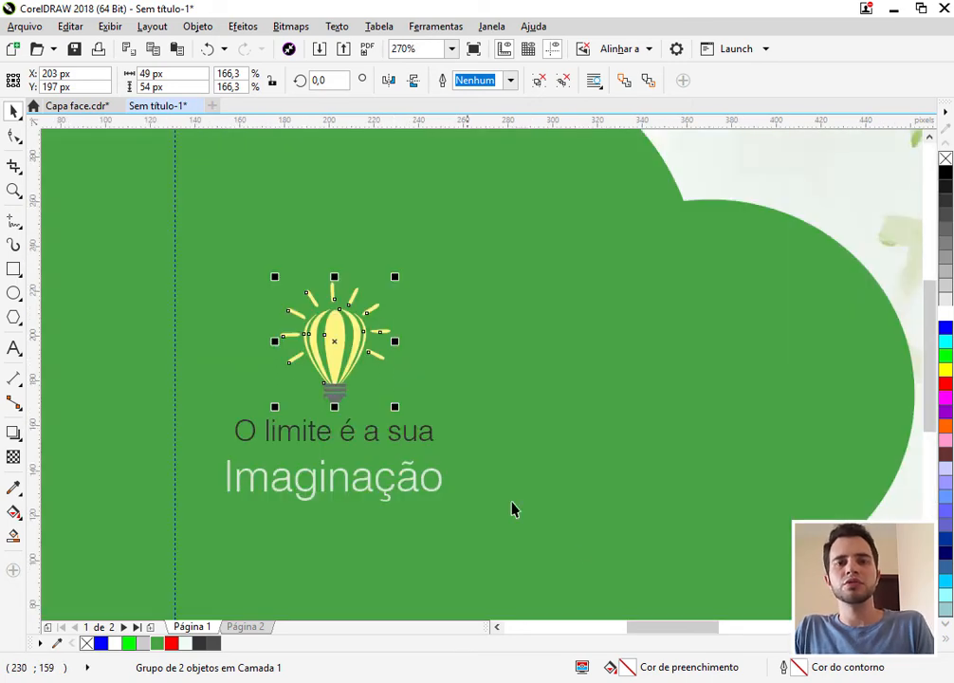
drag(665, 632, 679, 632)
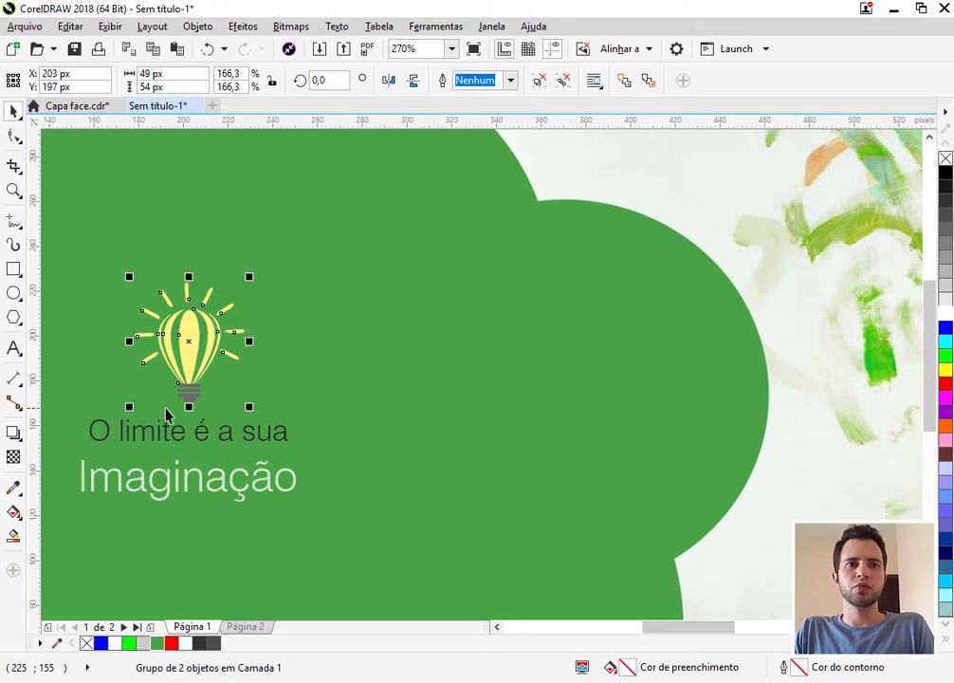
- Change the font of "O limite é a sua" to Allura
click(204, 439)
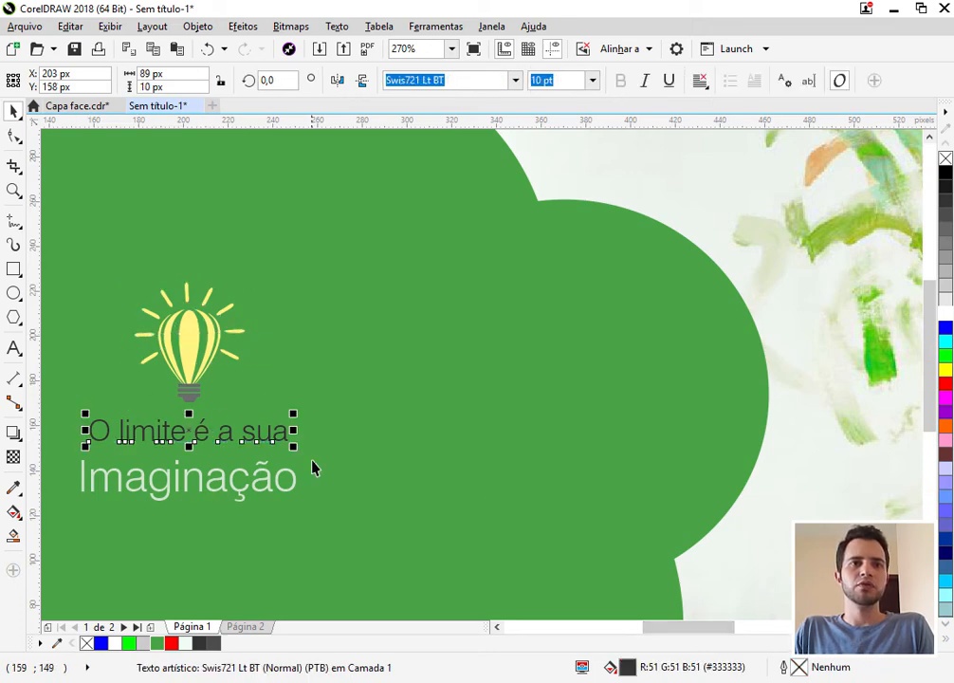
click(516, 82)
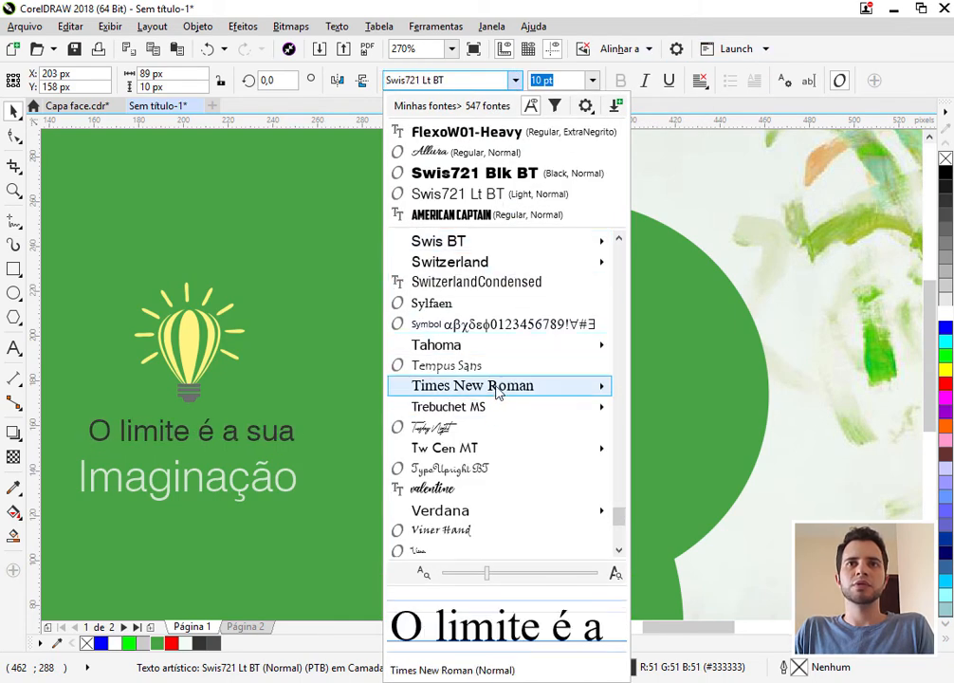
mouse_move(491, 354)
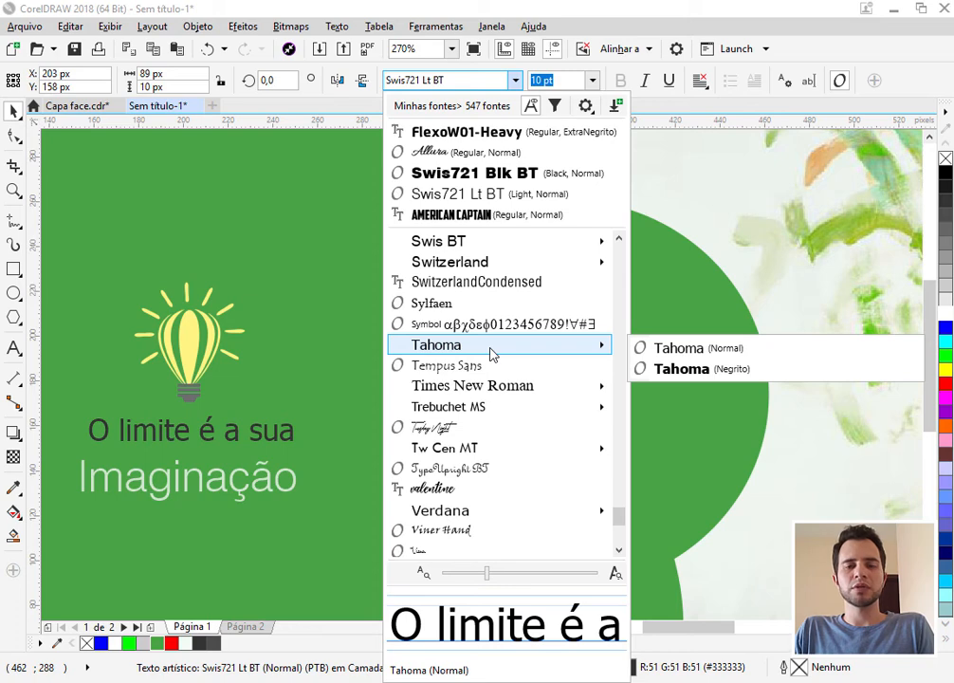
scroll(488, 352, down, 2)
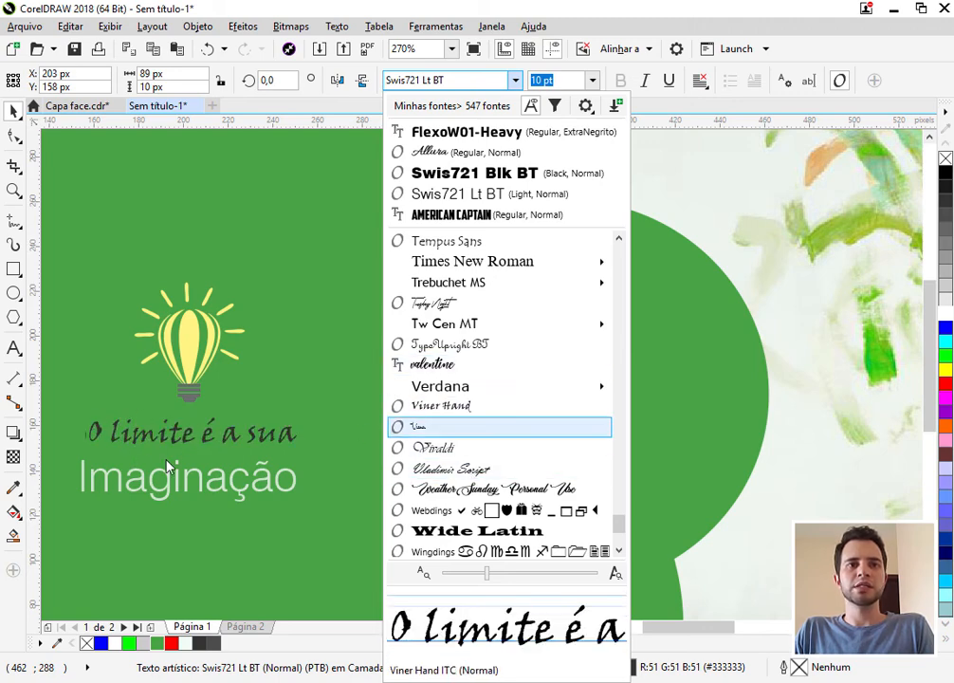
scroll(492, 427, down, 1)
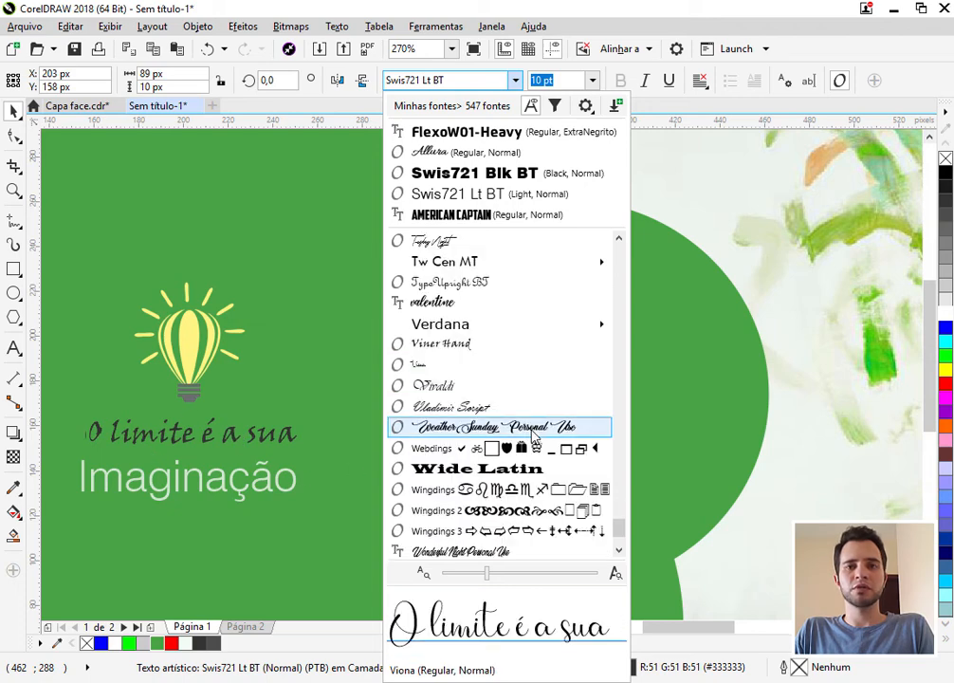
scroll(492, 427, down, 2)
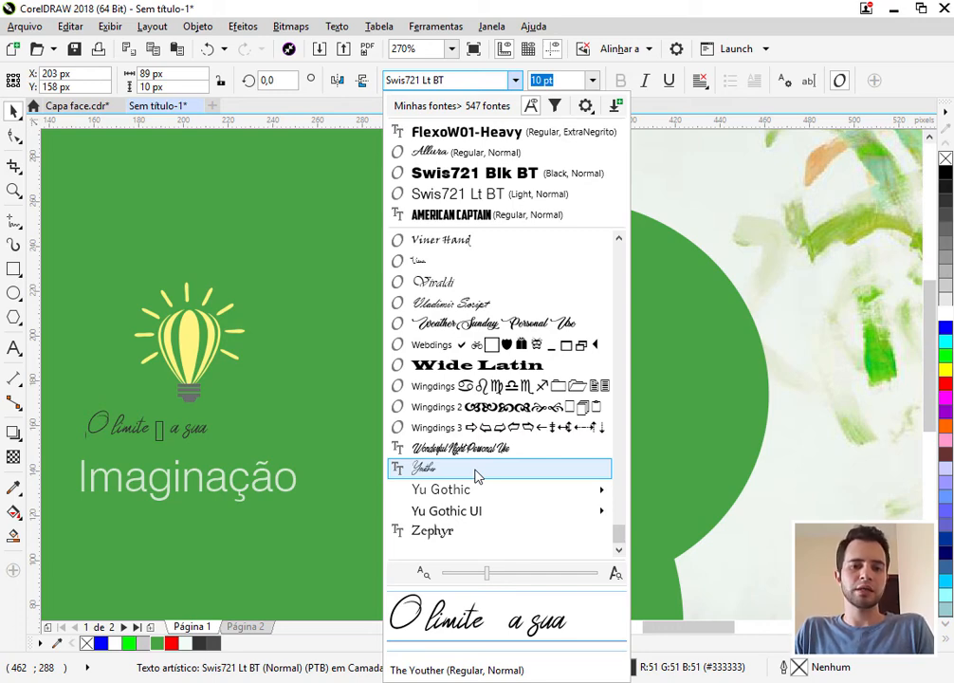
click(425, 154)
- Change the font of "Imaginação" to FlexoW01-Heavy
click(211, 472)
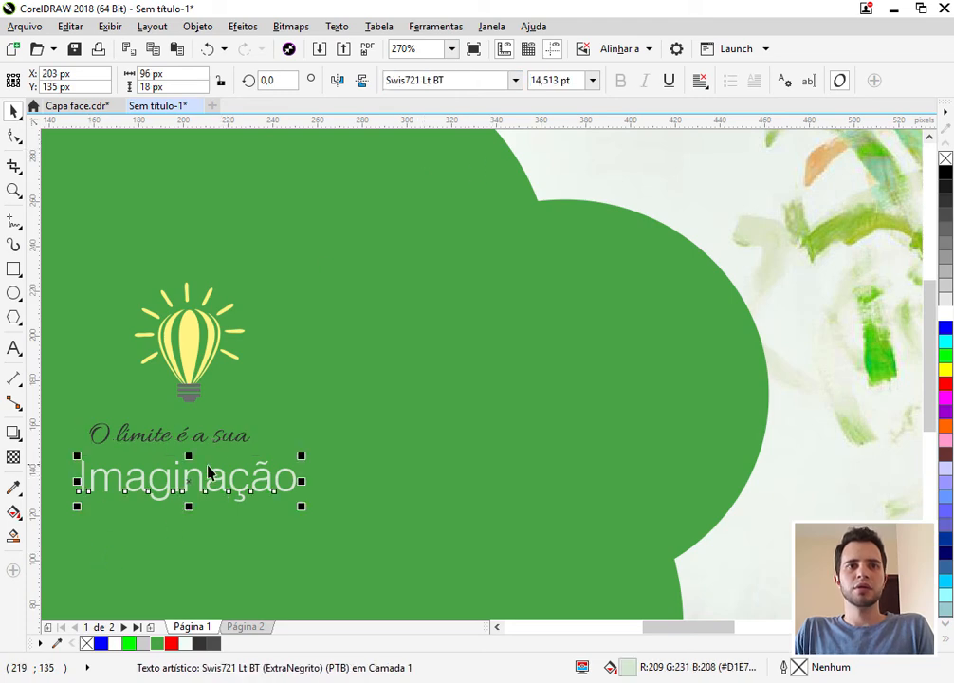
click(515, 80)
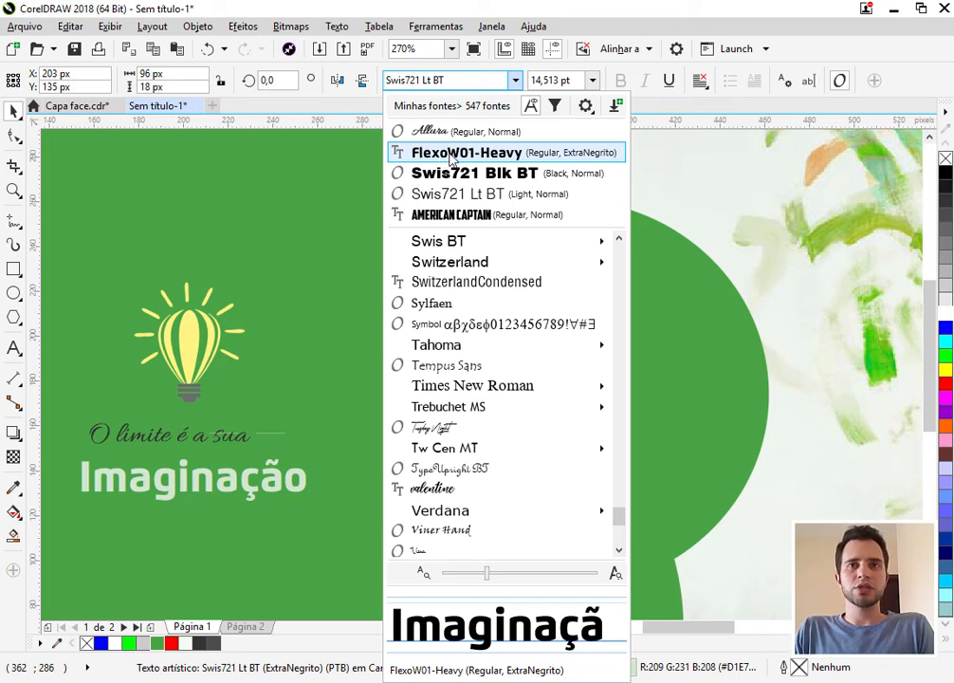
click(457, 153)
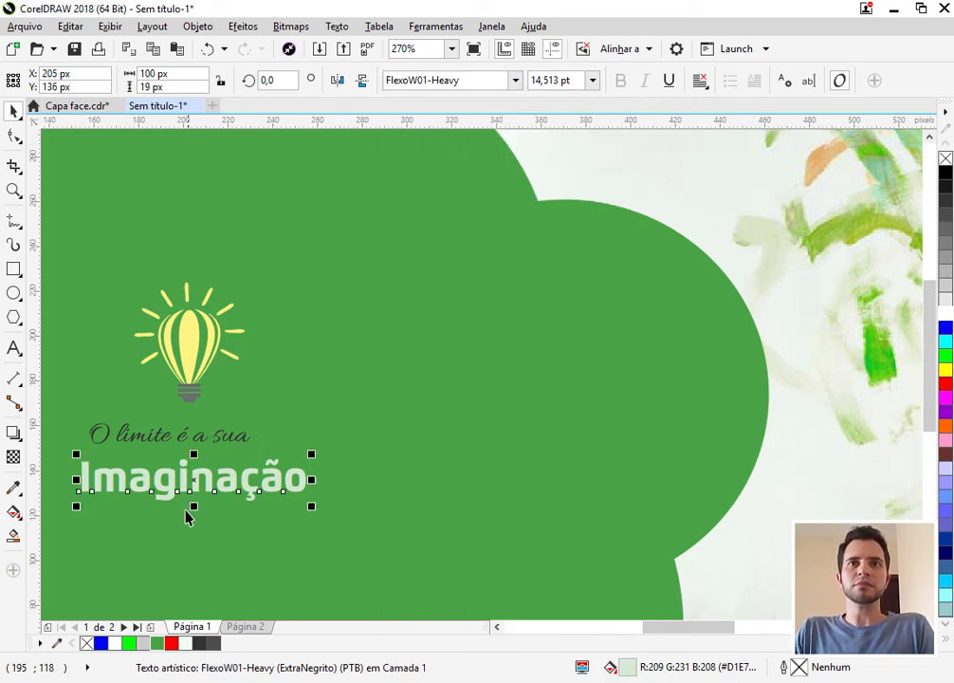
- Slightly enlarge the "O limite é a sua" text and centre it horizontally over "Imaginação"
click(199, 439)
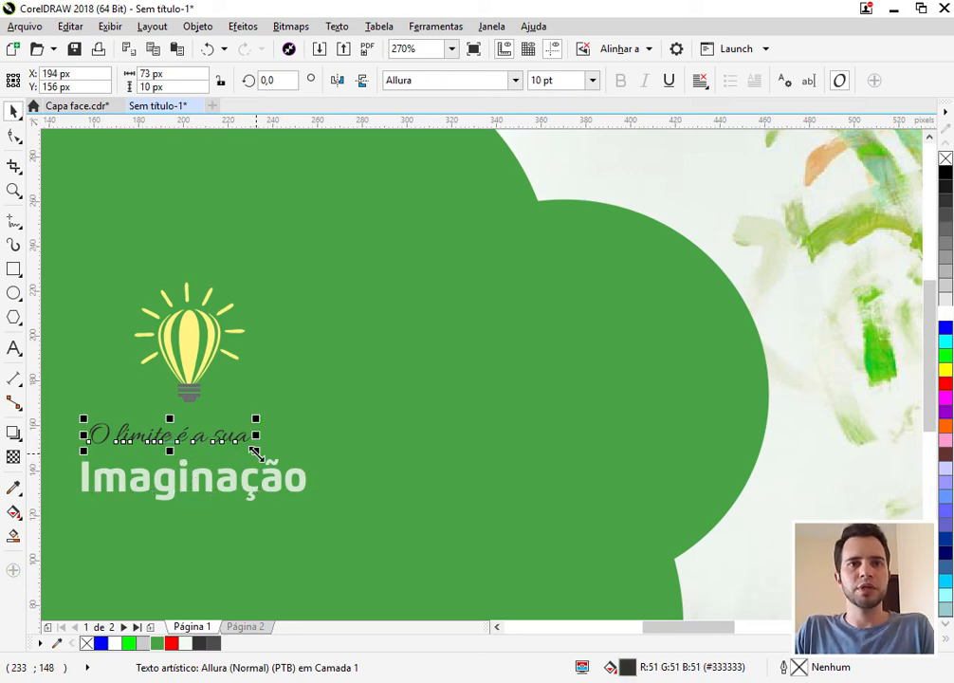
drag(251, 451, 283, 463)
shift+click(279, 474)
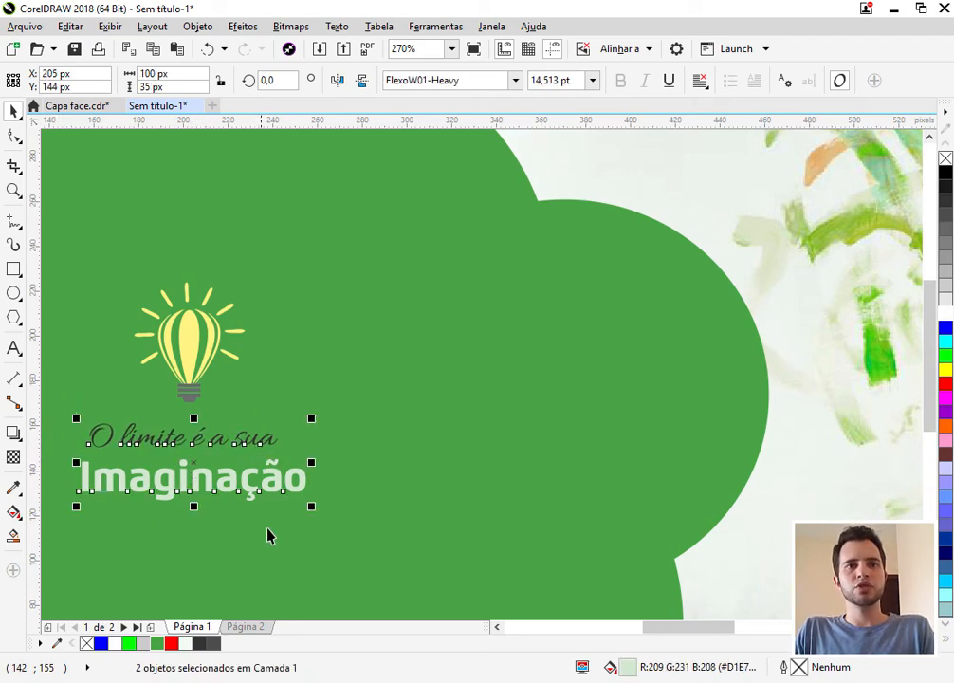
key(c)
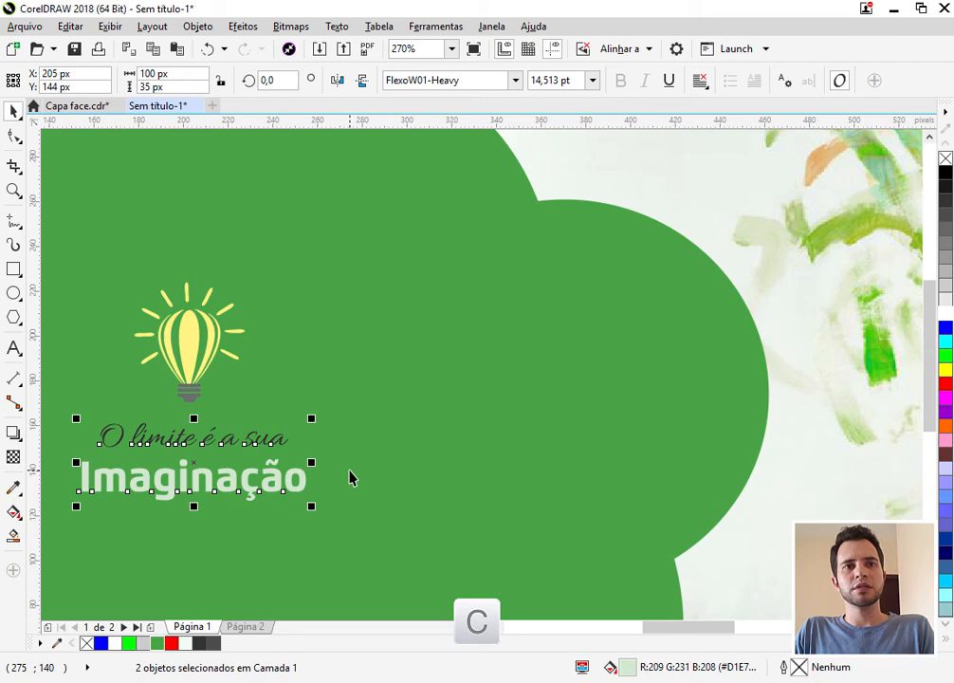
- Group the two slogan texts, centre the light bulb horizontally over them and group it with them
key(ctrl+g)
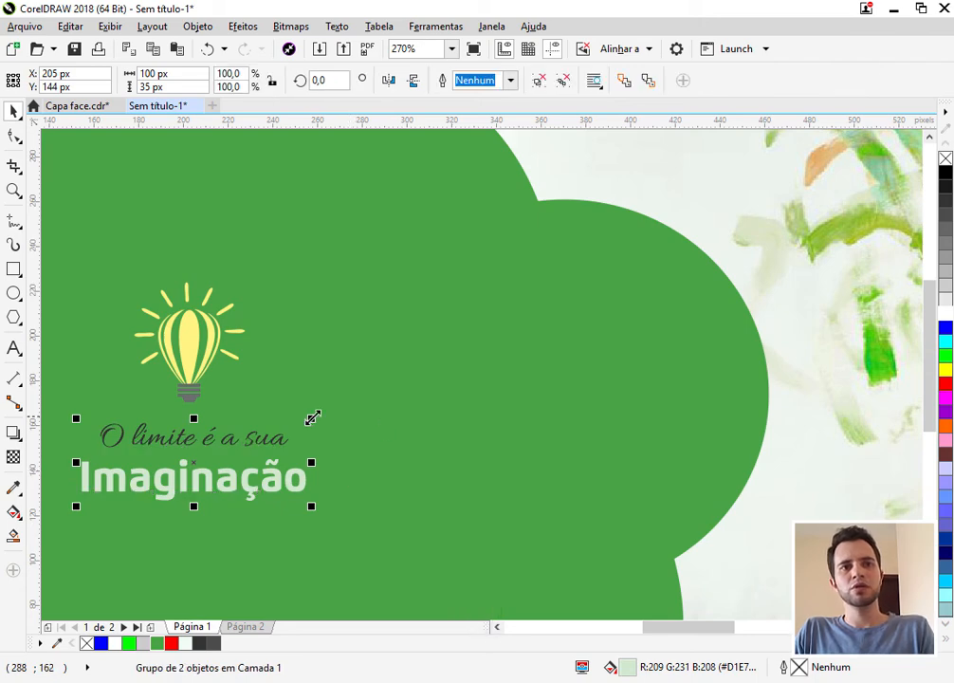
scroll(299, 432, down, 3)
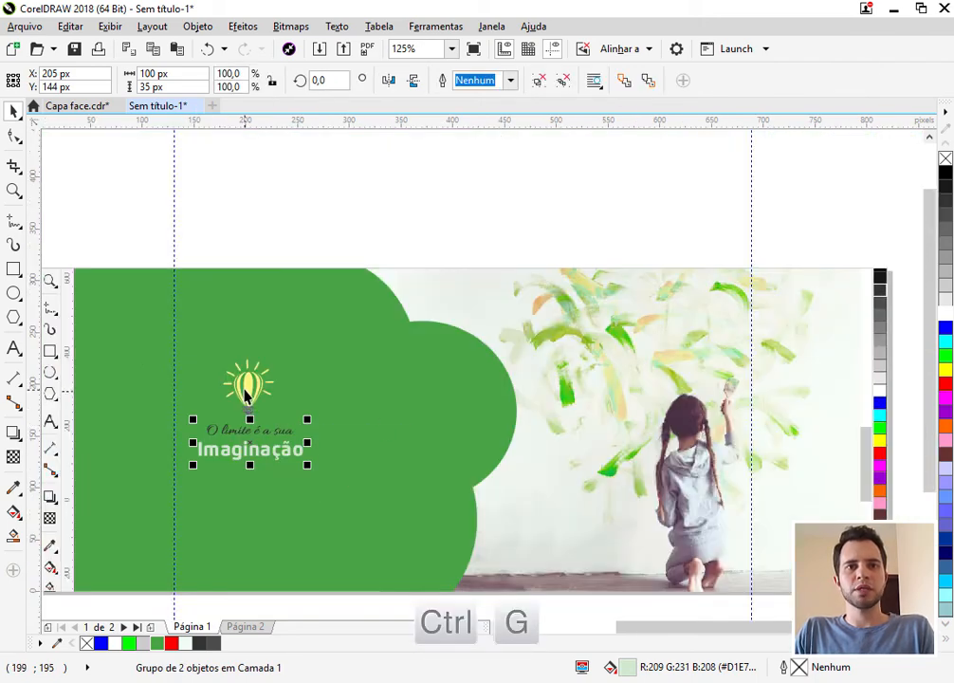
click(245, 384)
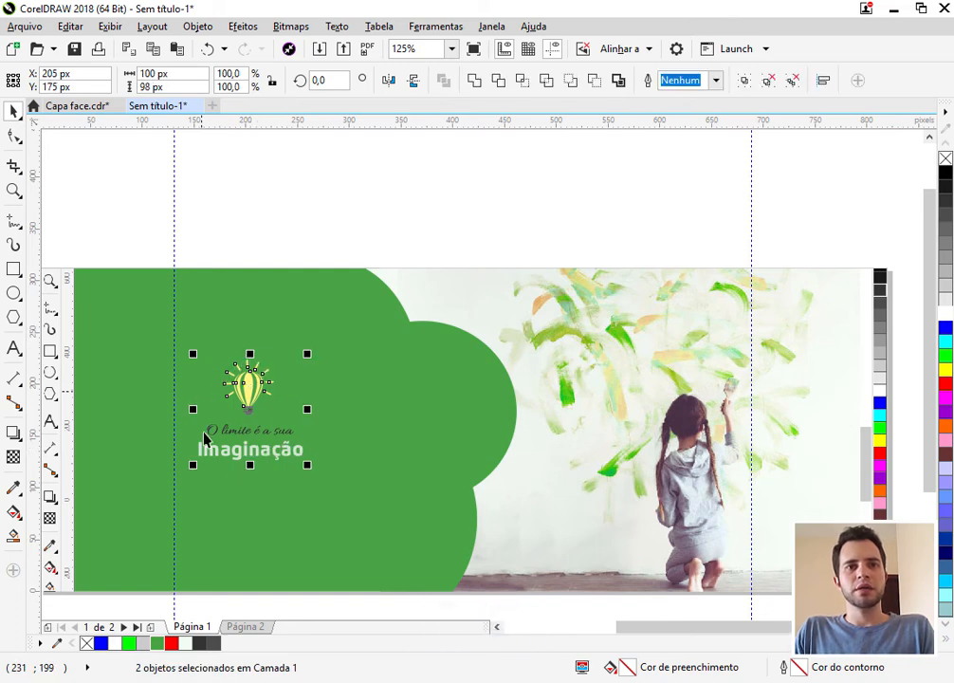
key(c)
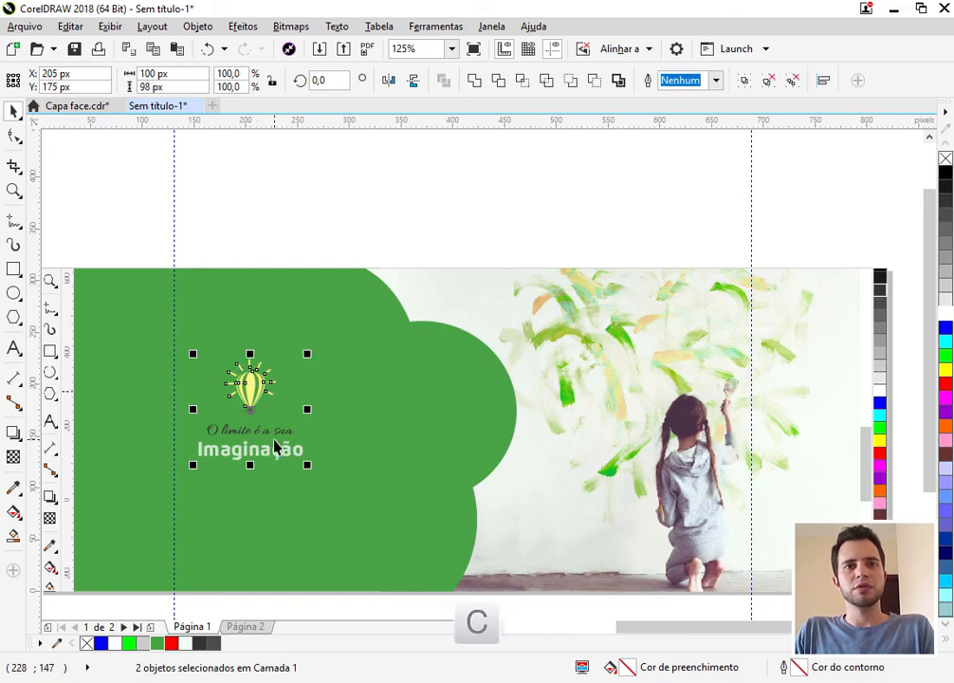
key(ctrl+g)
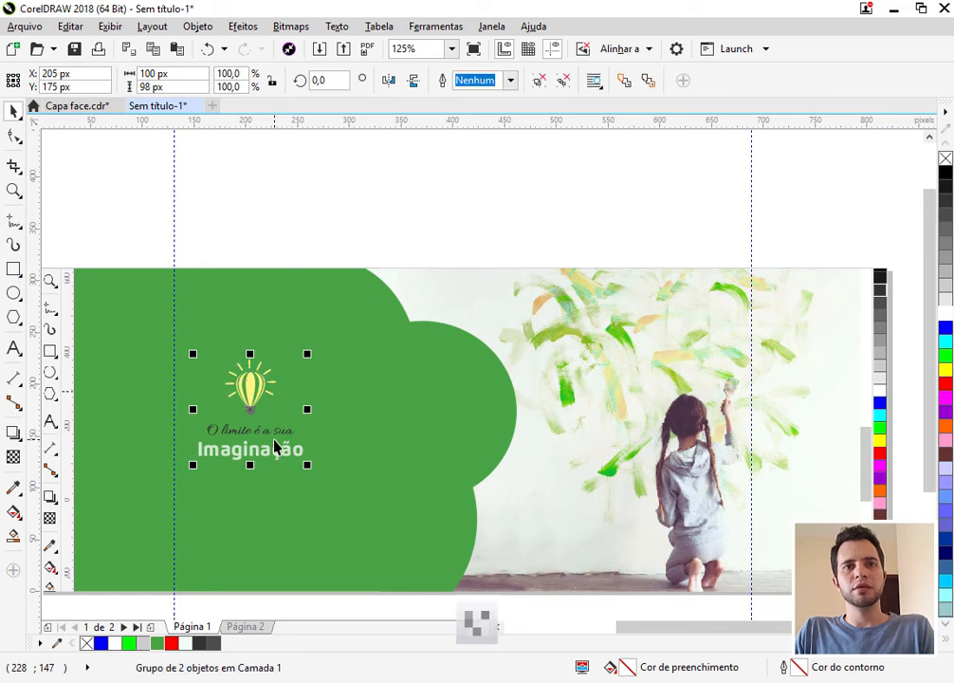
- Reposition the bulb and slogan group on the green shape and enlarge it to about 184 by 179 px
click(334, 251)
drag(256, 384, 249, 411)
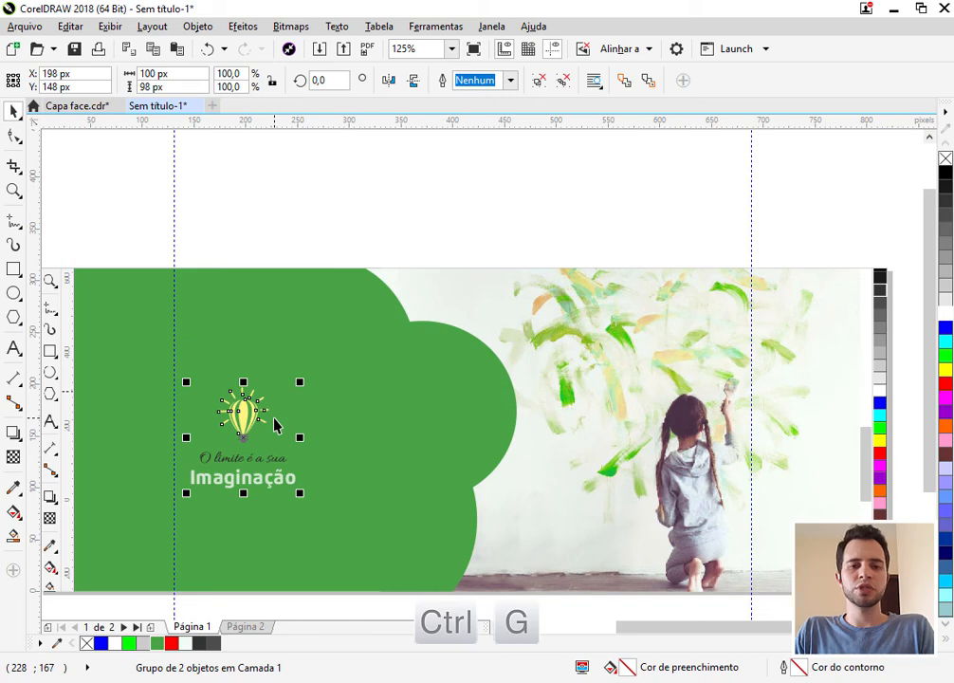
drag(299, 382, 368, 314)
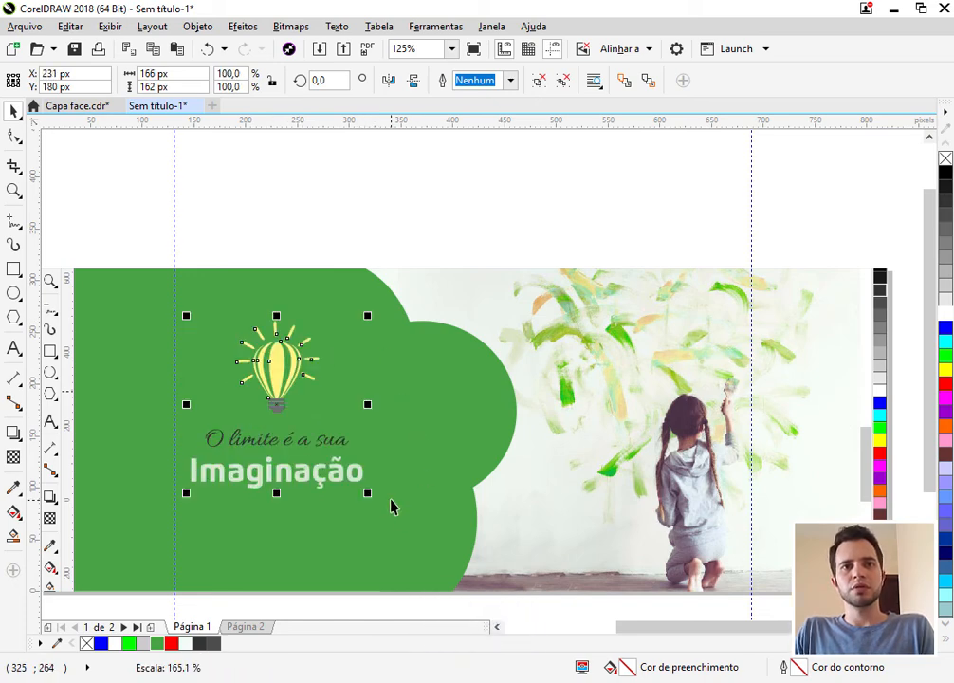
drag(368, 492, 391, 511)
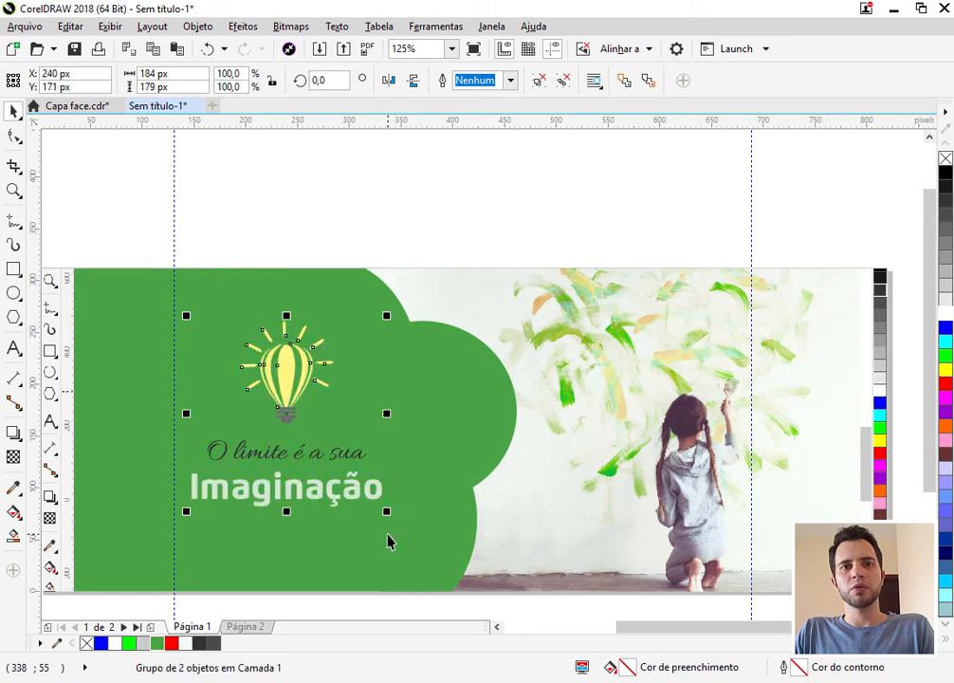
click(457, 385)
key(c)
click(452, 218)
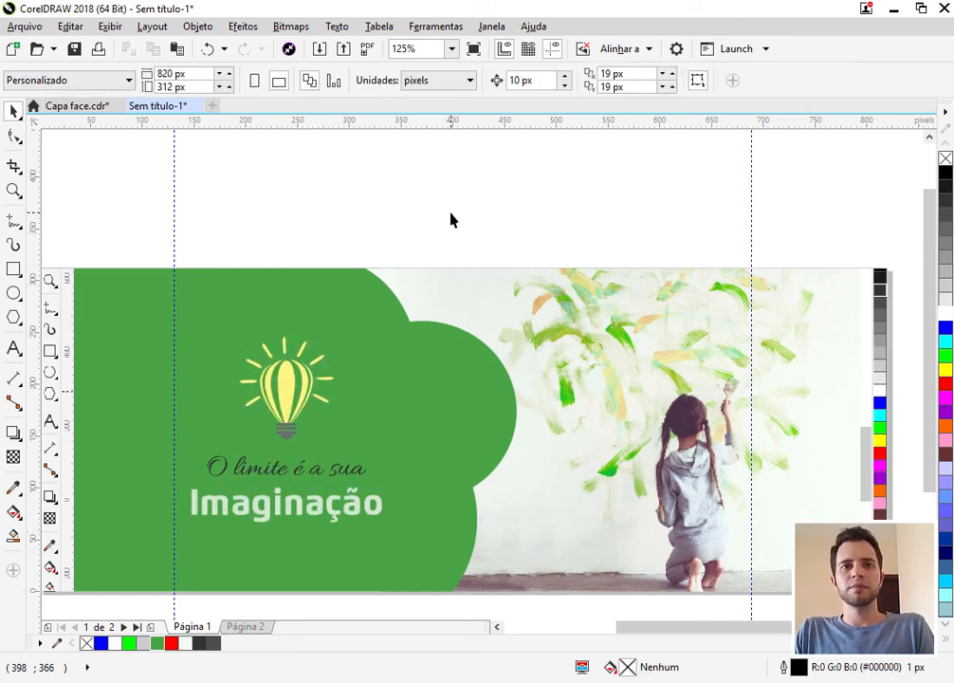
- Refine the bulb and slogan group to about 199 by 182 px and place it mid-height on the green shape, around X 249 px
click(292, 383)
scroll(288, 385, up, 2)
scroll(286, 387, down, 2)
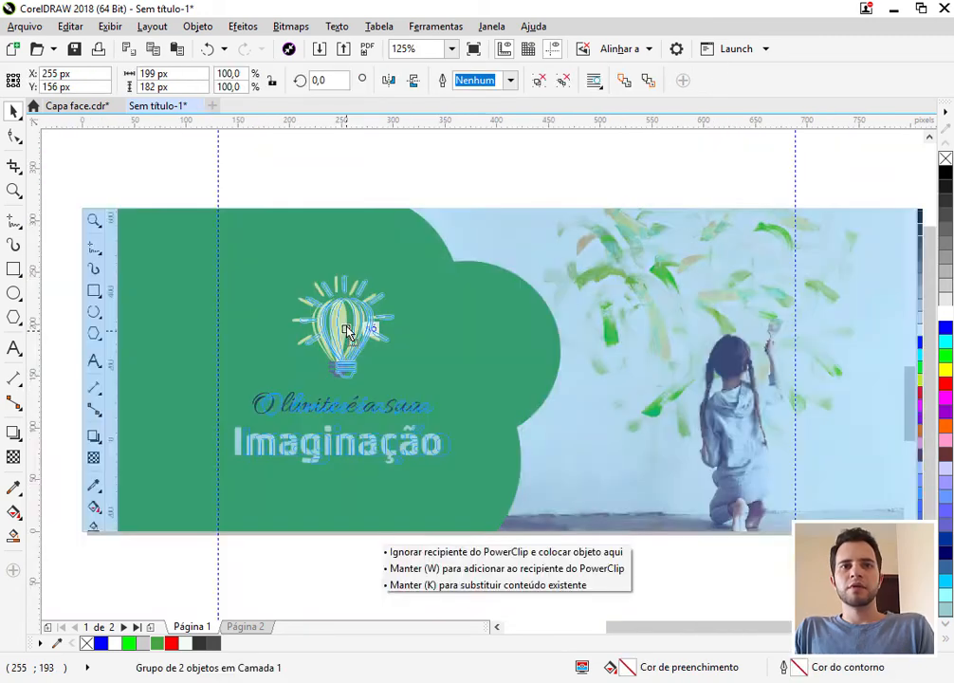
mouse_move(341, 326)
mouse_down()
mouse_move(357, 325)
mouse_move(343, 326)
mouse_up()
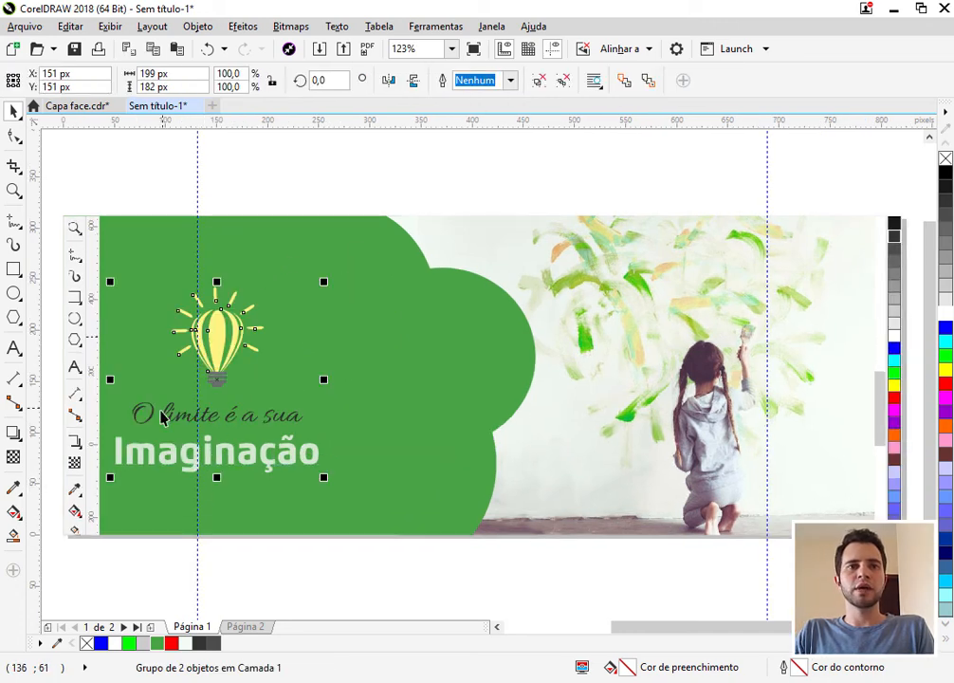
drag(219, 335, 313, 343)
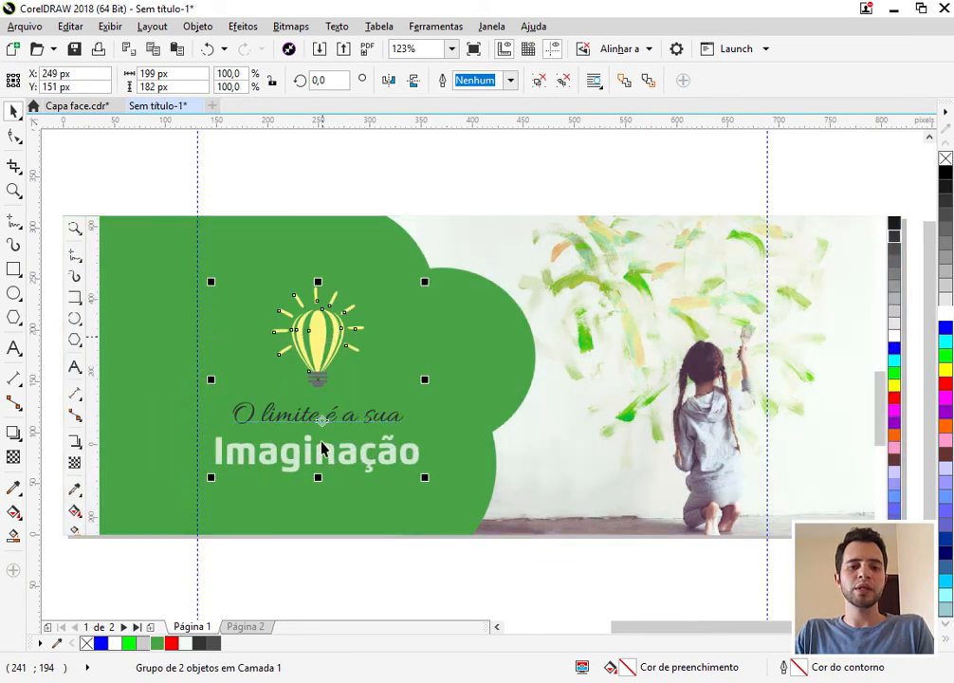
click(305, 505)
click(358, 578)
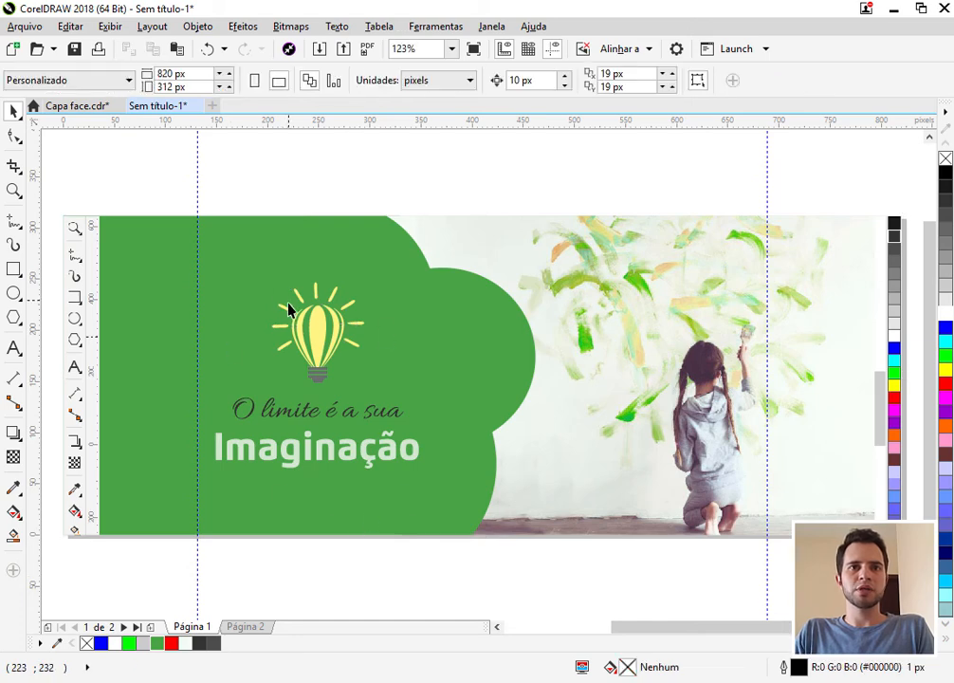
click(315, 340)
drag(315, 340, 316, 341)
click(359, 561)
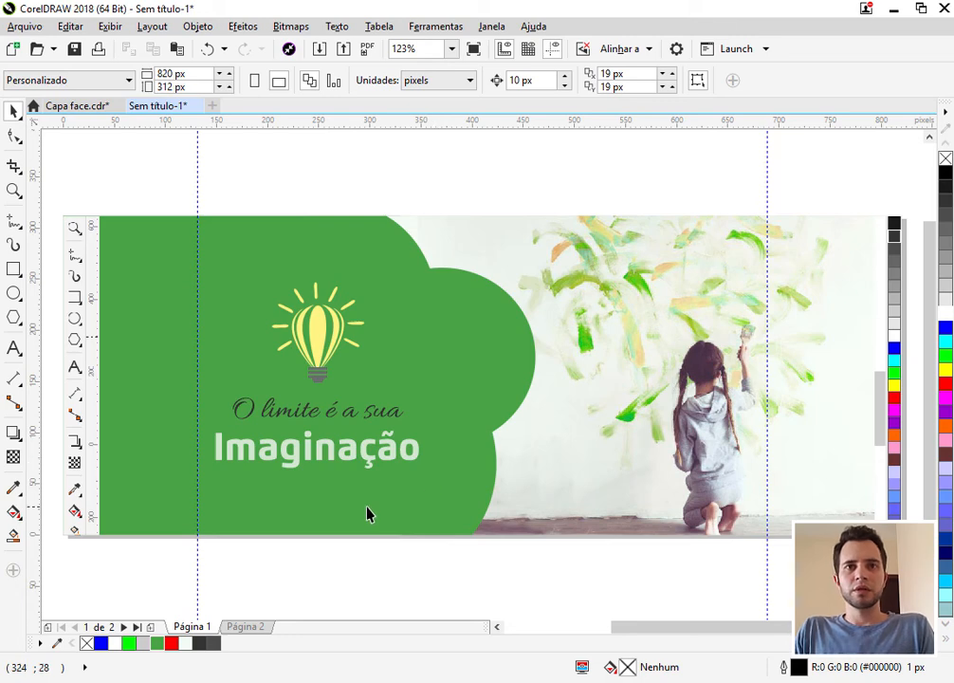
- Examine the green fill behind the reference's bulb and slogan on page 2 by temporarily moving them aside, undo the moves and return to page 1
click(322, 450)
click(476, 343)
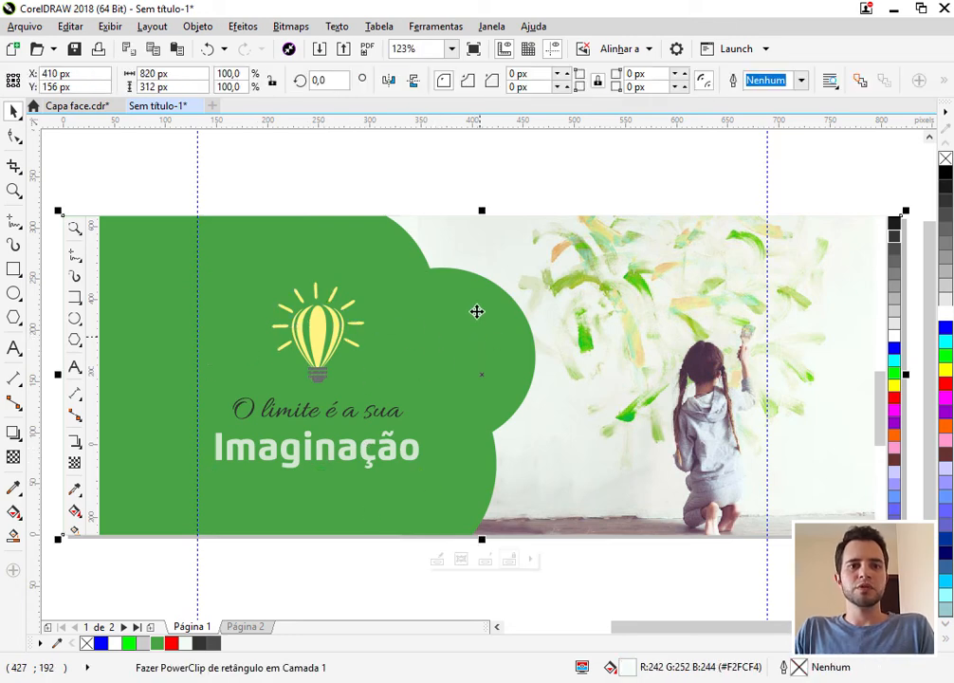
click(243, 627)
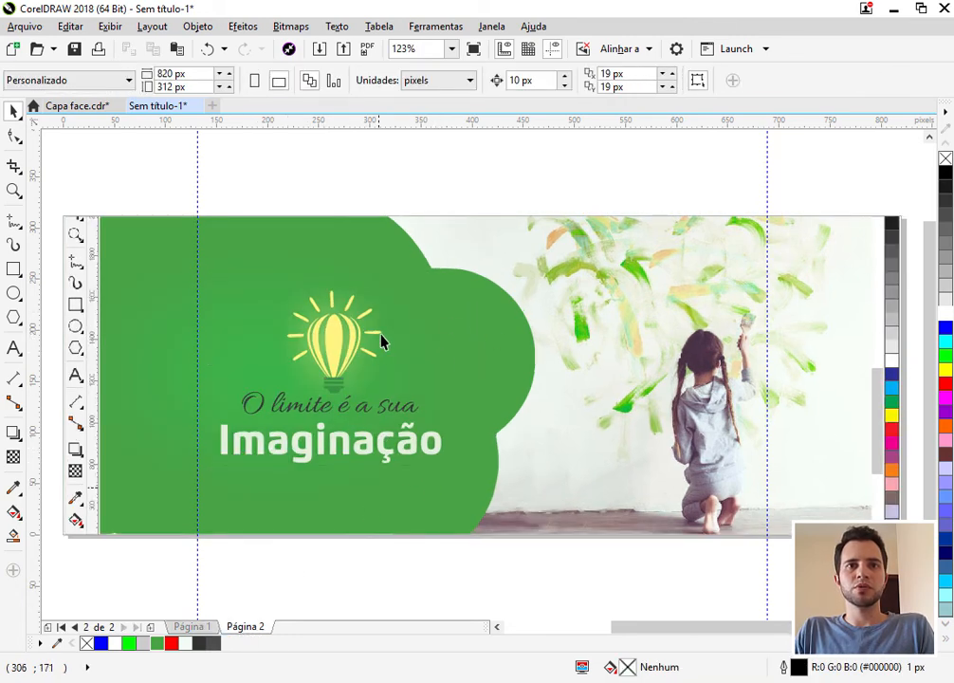
drag(311, 341, 454, 337)
key(ctrl+z)
ctrl+click(328, 351)
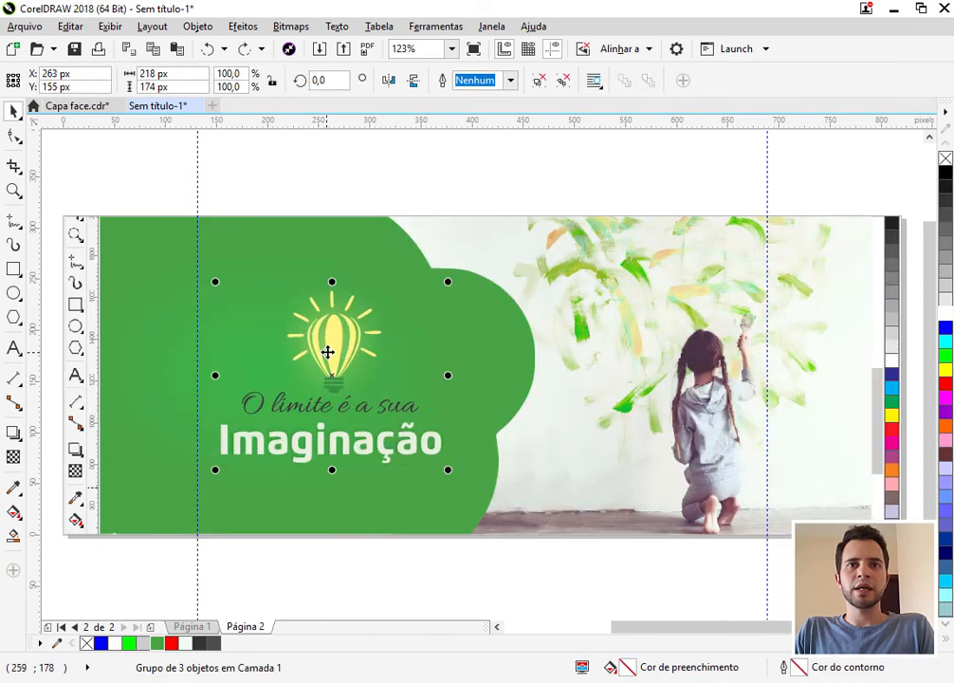
drag(328, 350, 580, 344)
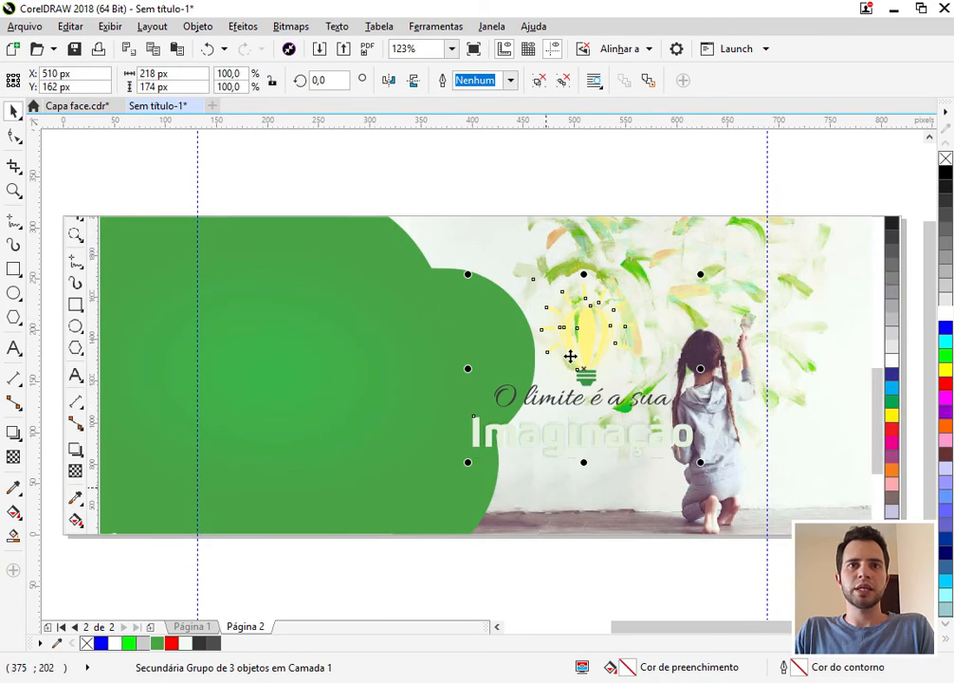
key(ctrl+z)
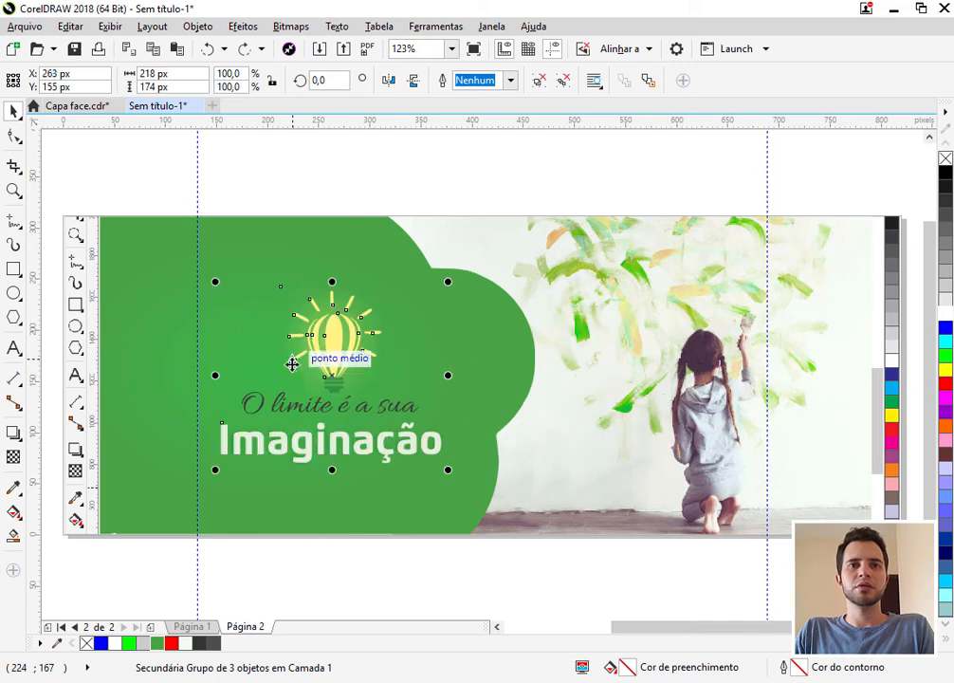
click(190, 626)
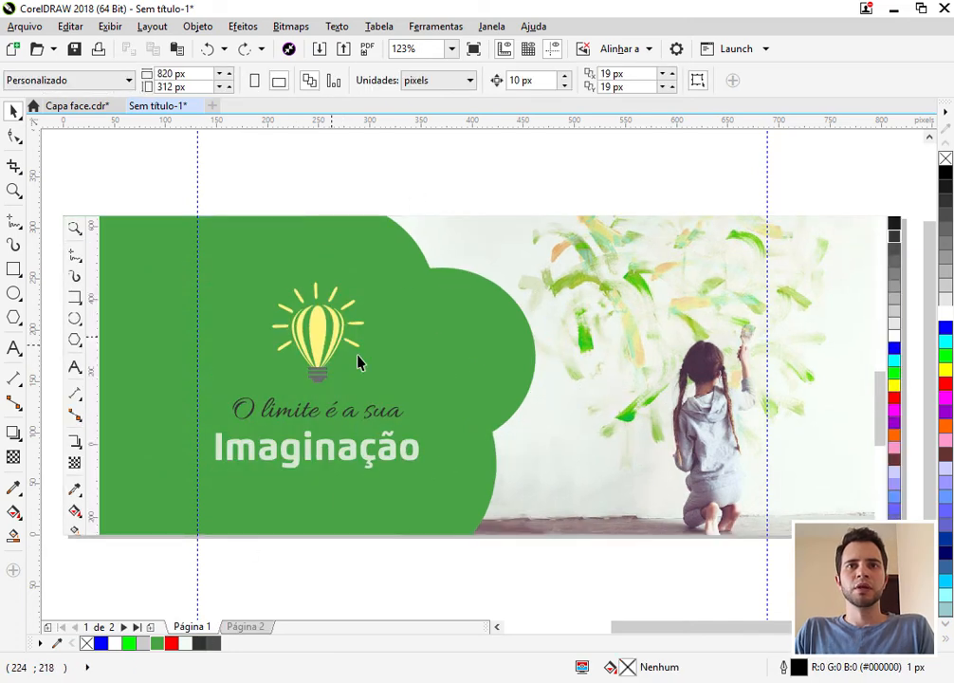
- Open the background's PowerClip contents on page 1 and change the green cloud shape's fill to an elliptical gradient
click(457, 321)
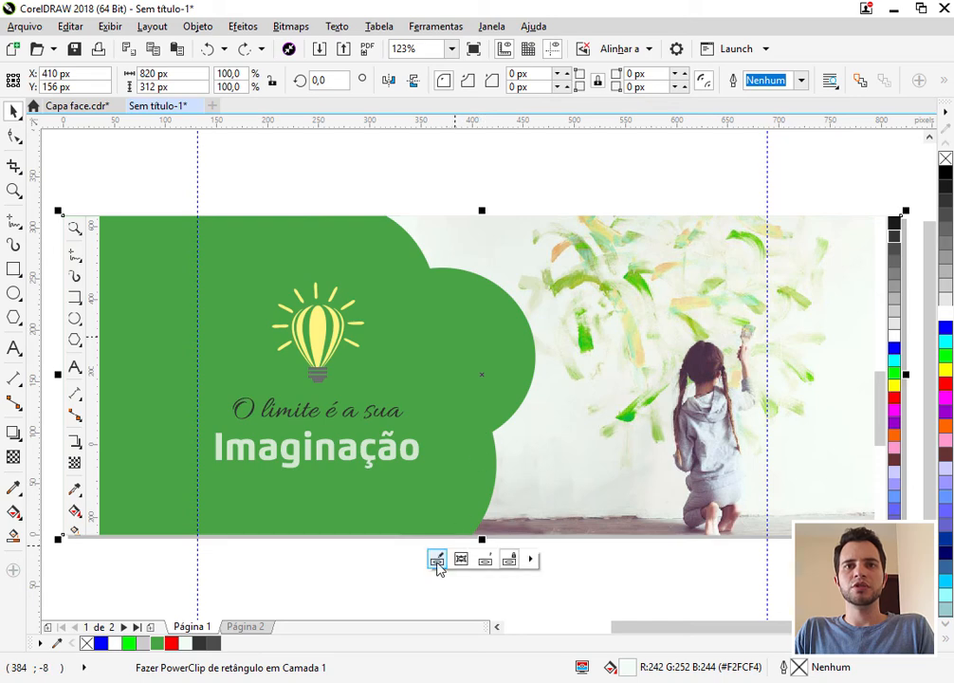
click(437, 560)
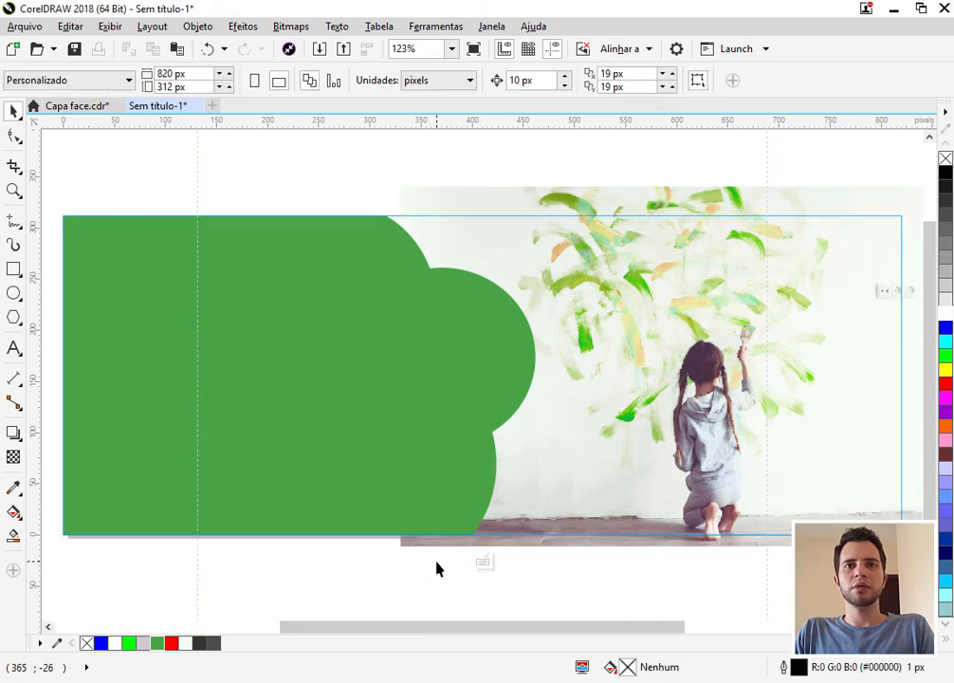
click(417, 405)
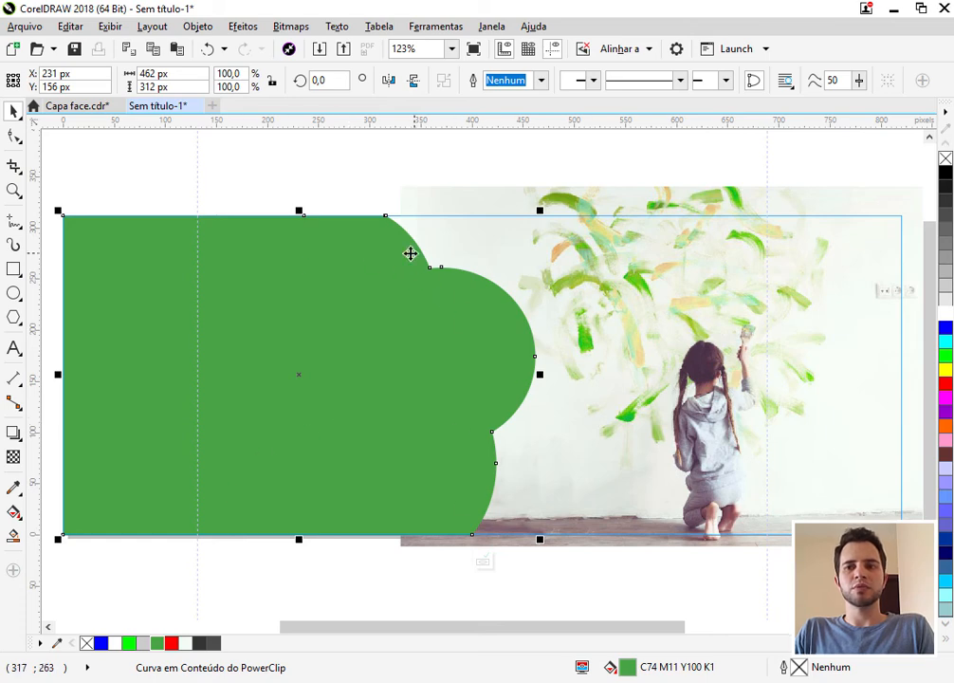
double_click(626, 670)
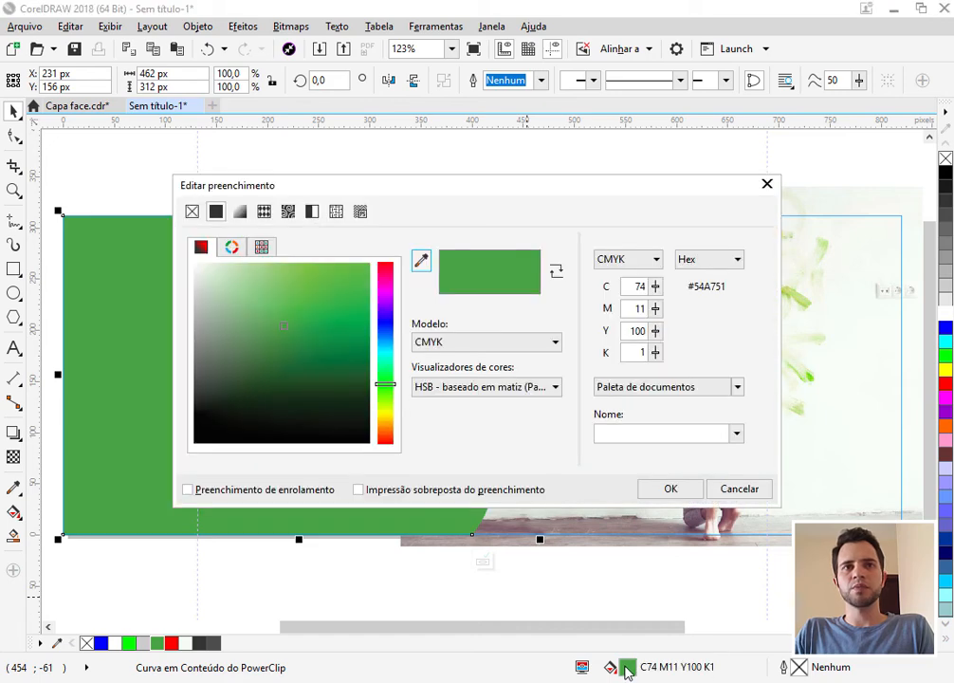
click(239, 212)
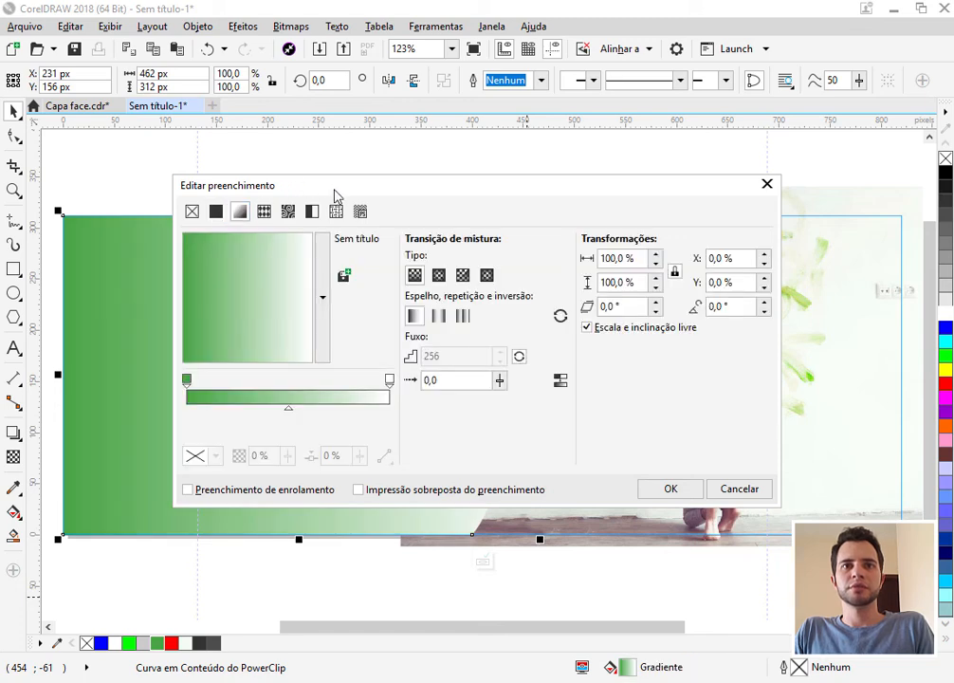
drag(334, 190, 584, 175)
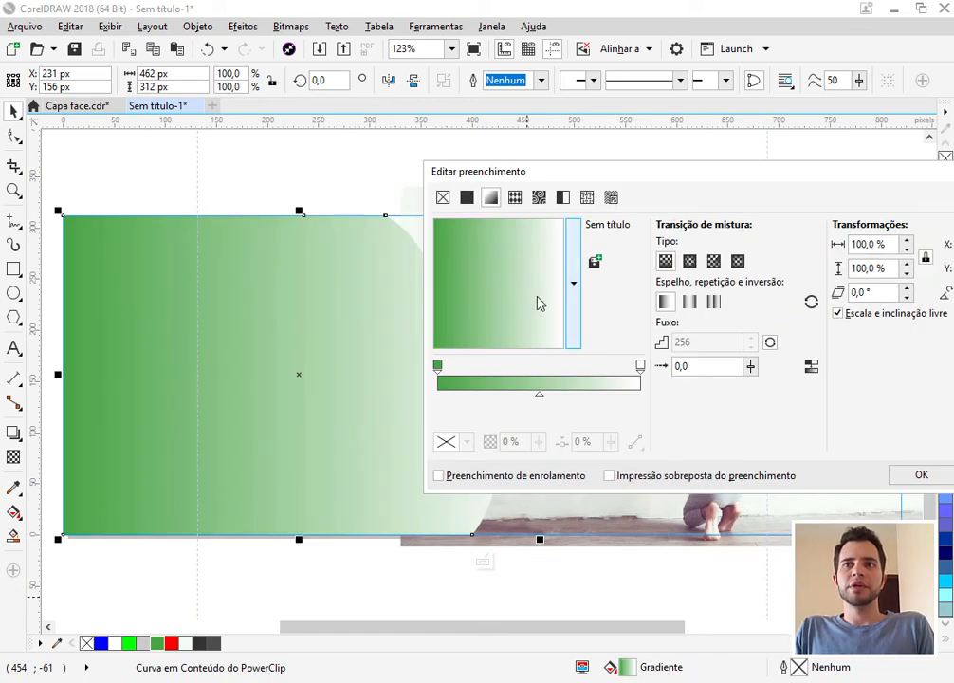
click(689, 261)
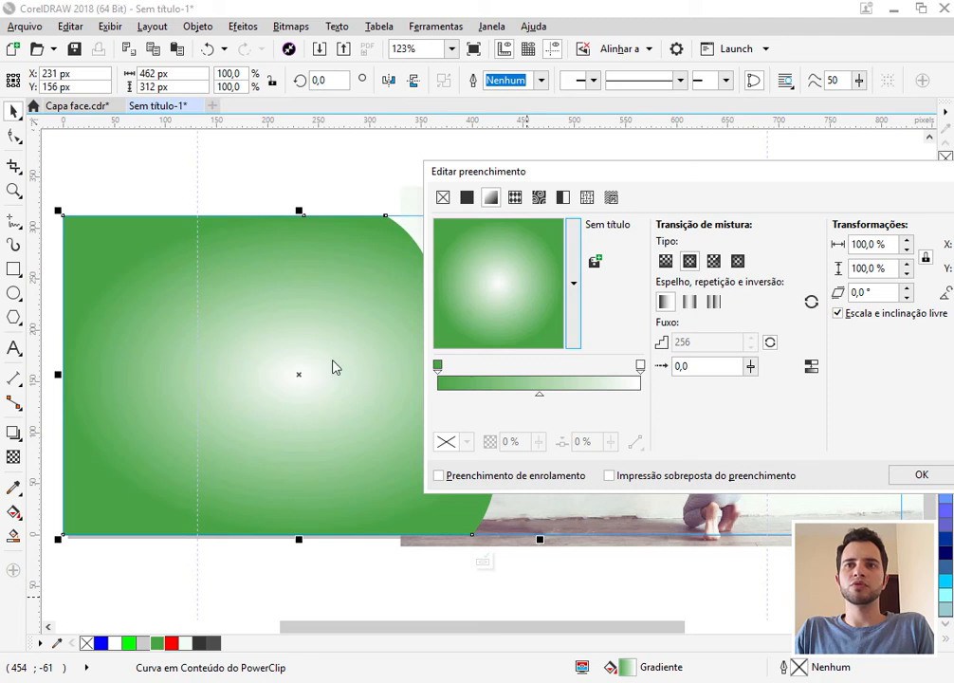
- Set the gradient's centre colour to a lighter green, C67 M1 Y91 K0, derived from the shape's sampled edge green, and apply the fill
click(641, 366)
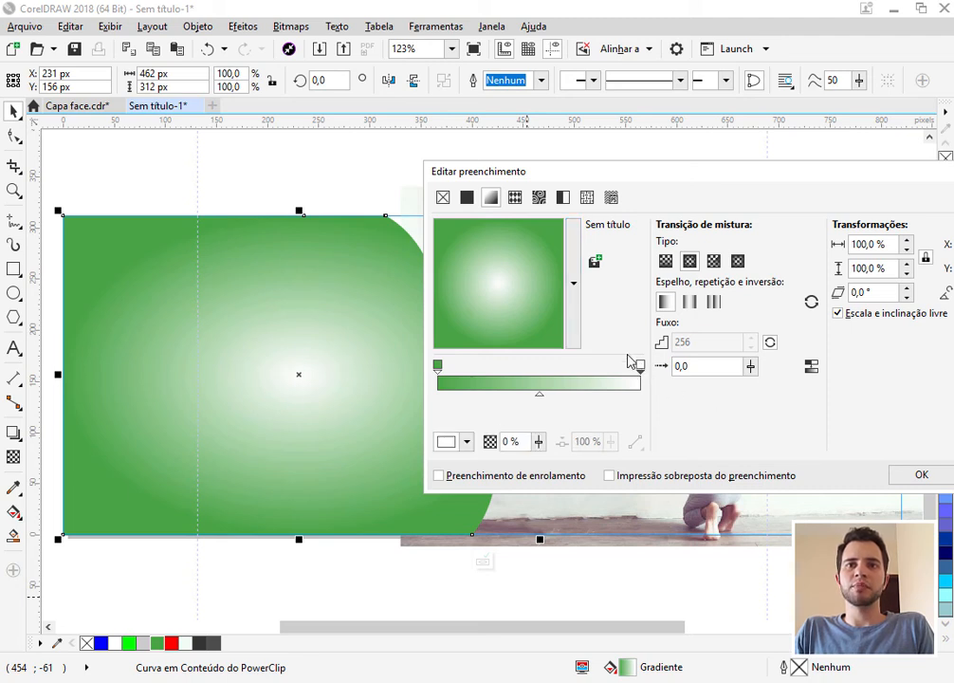
click(468, 443)
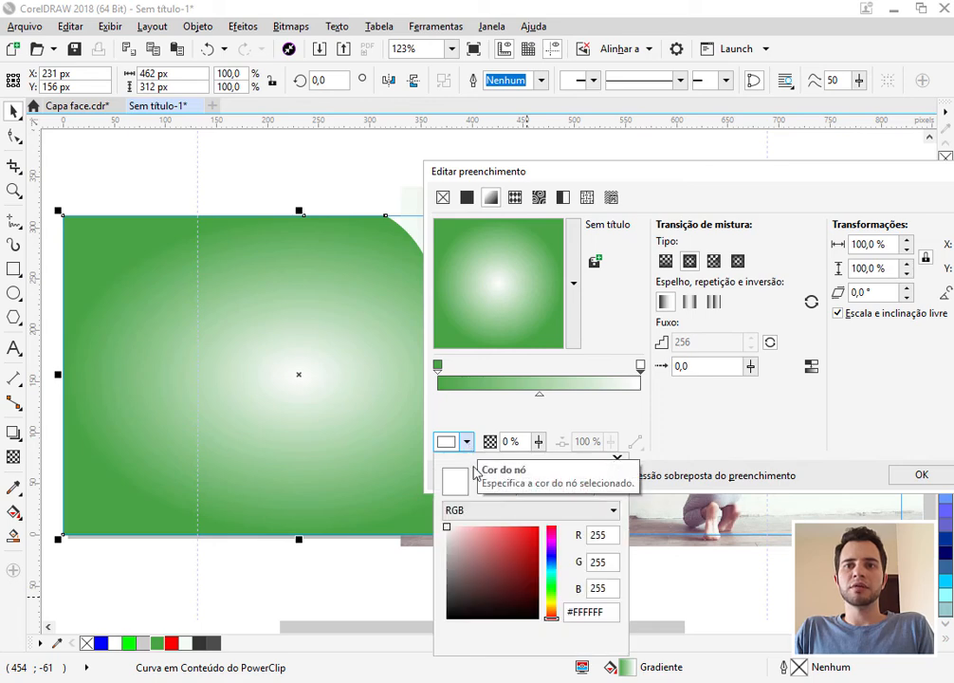
click(551, 580)
click(505, 557)
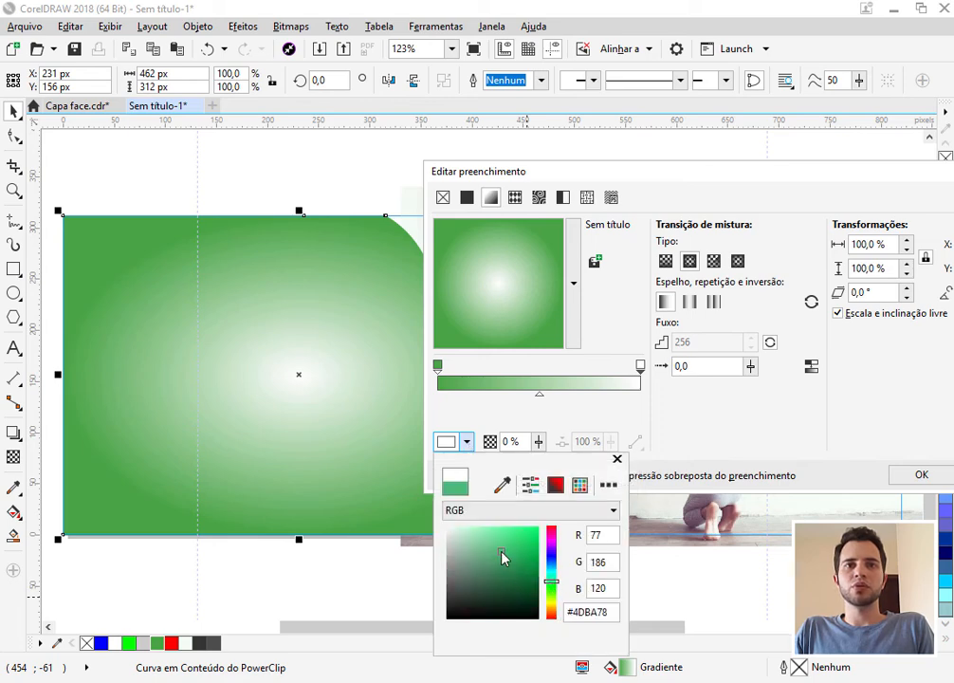
click(505, 553)
click(515, 570)
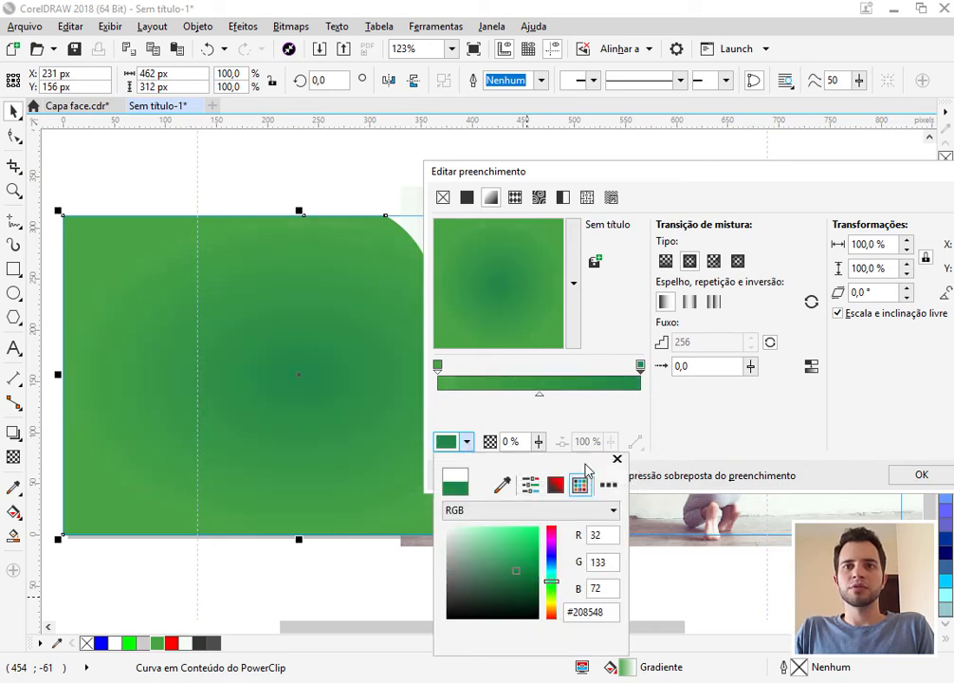
click(502, 486)
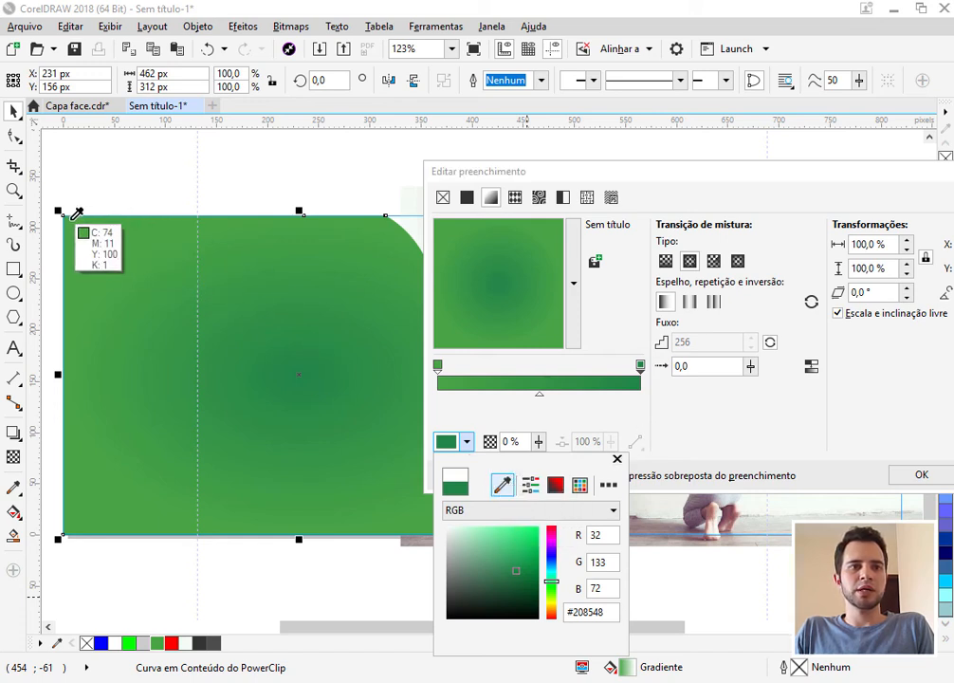
click(72, 525)
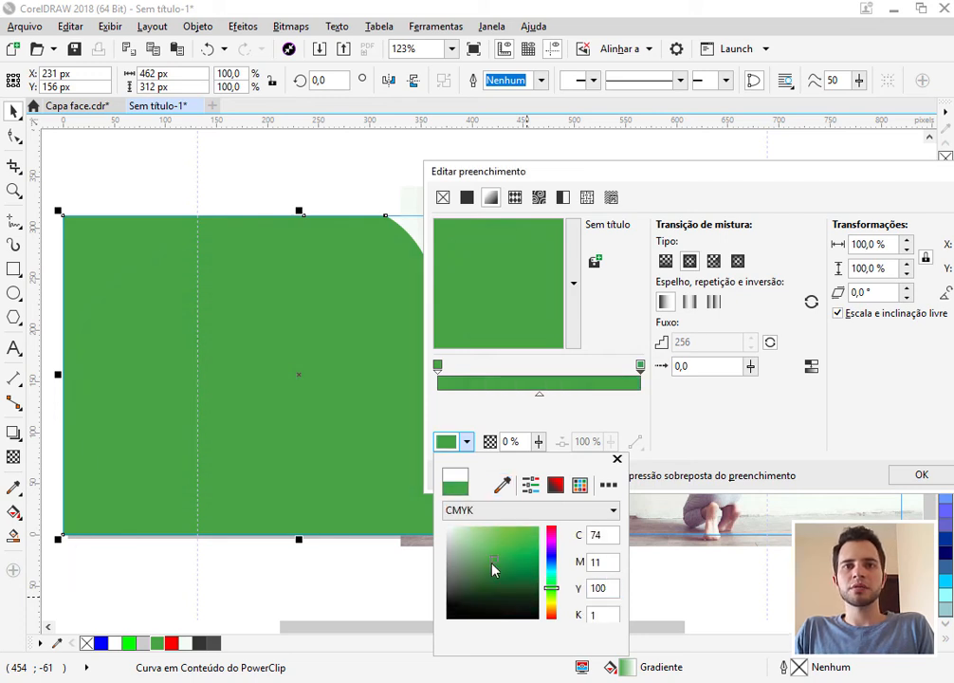
drag(491, 561, 492, 554)
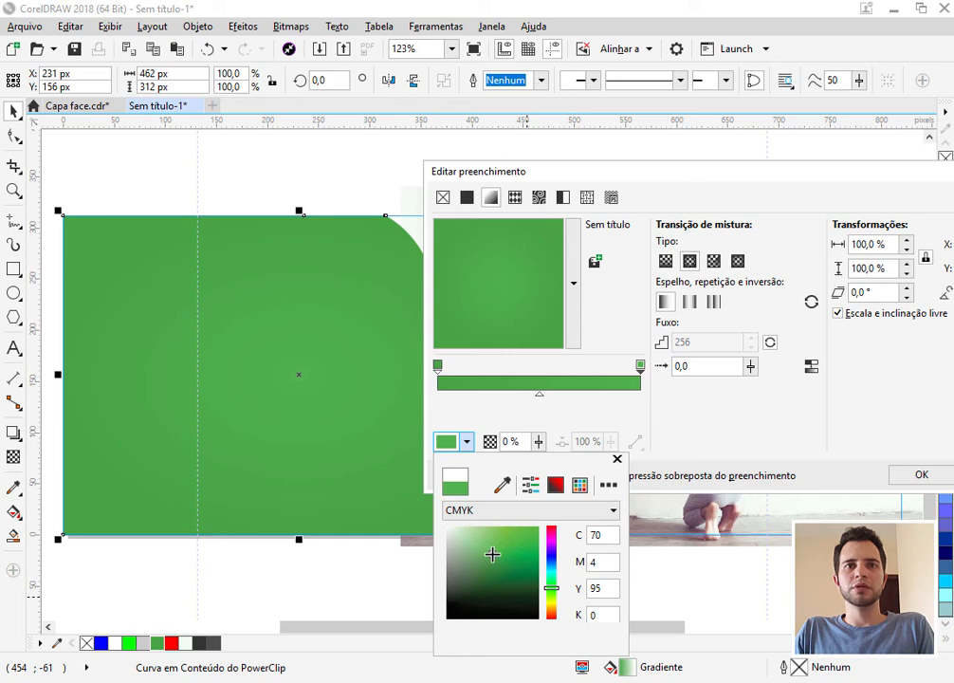
drag(492, 553, 493, 553)
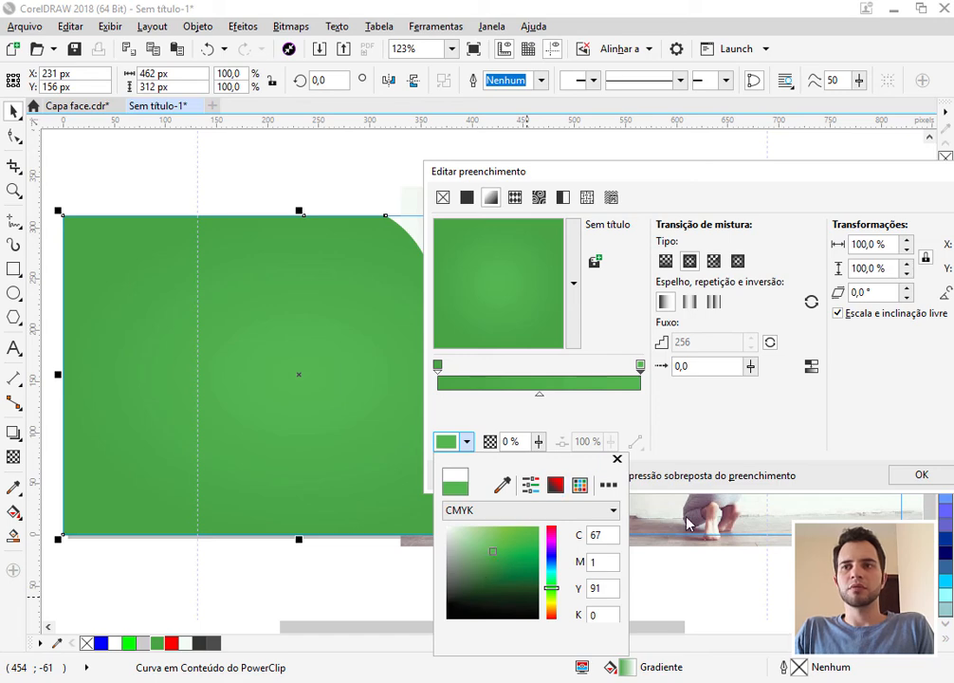
click(716, 446)
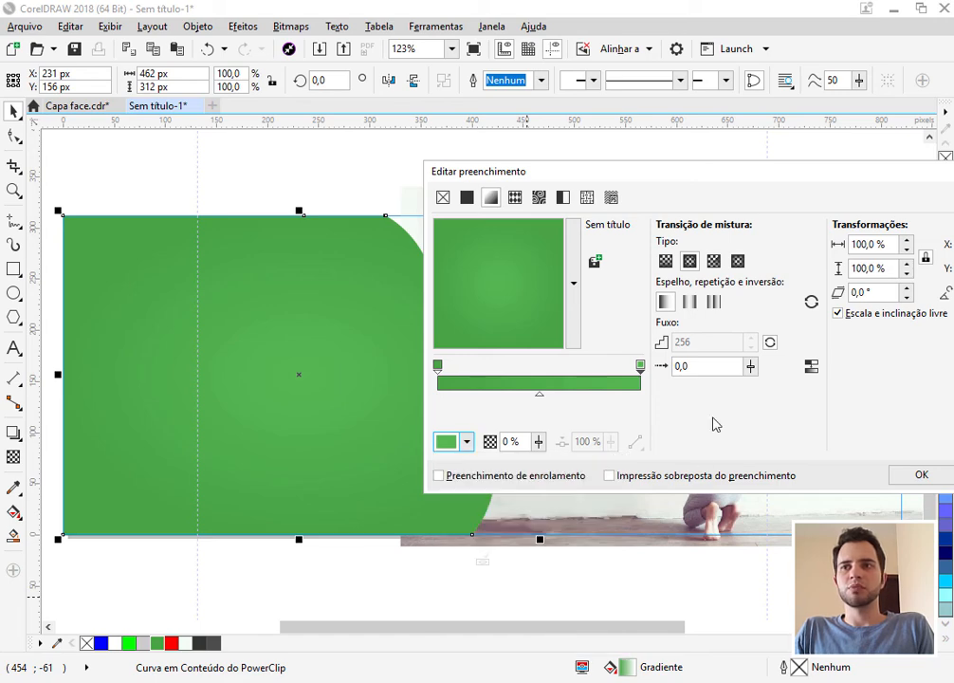
click(921, 476)
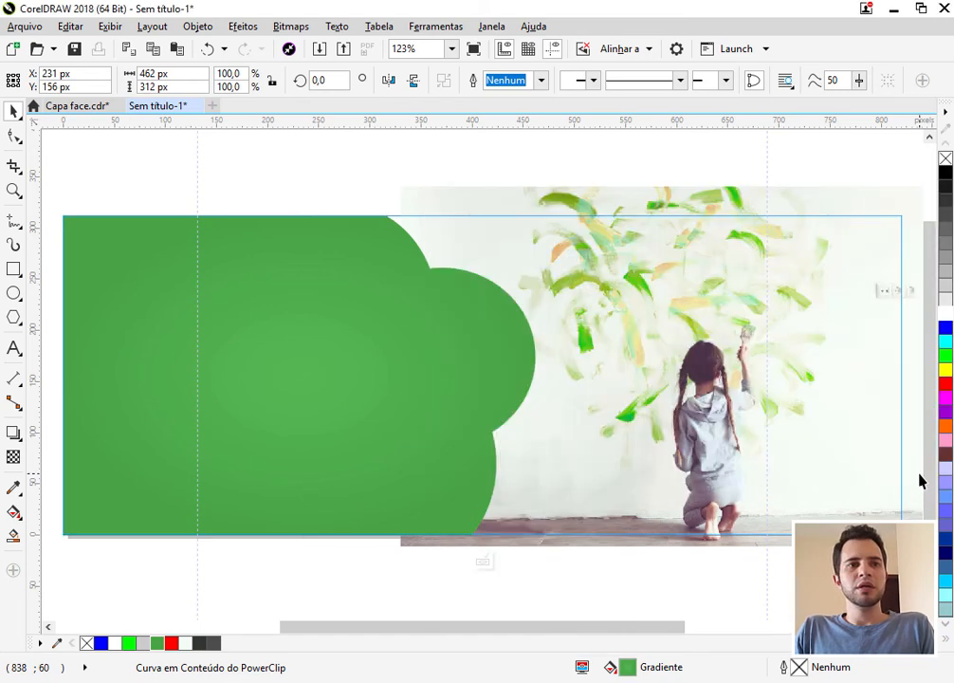
- Shrink the elliptical gradient, move its centre slightly higher with a nearly horizontal axis, and finish editing the PowerClip contents
click(13, 512)
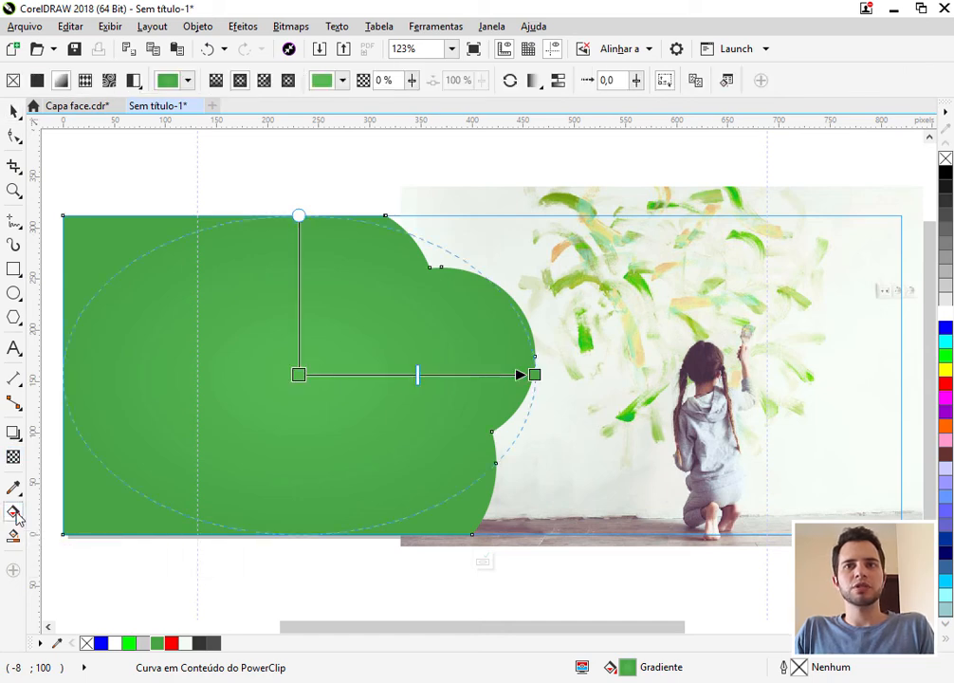
drag(535, 374, 482, 375)
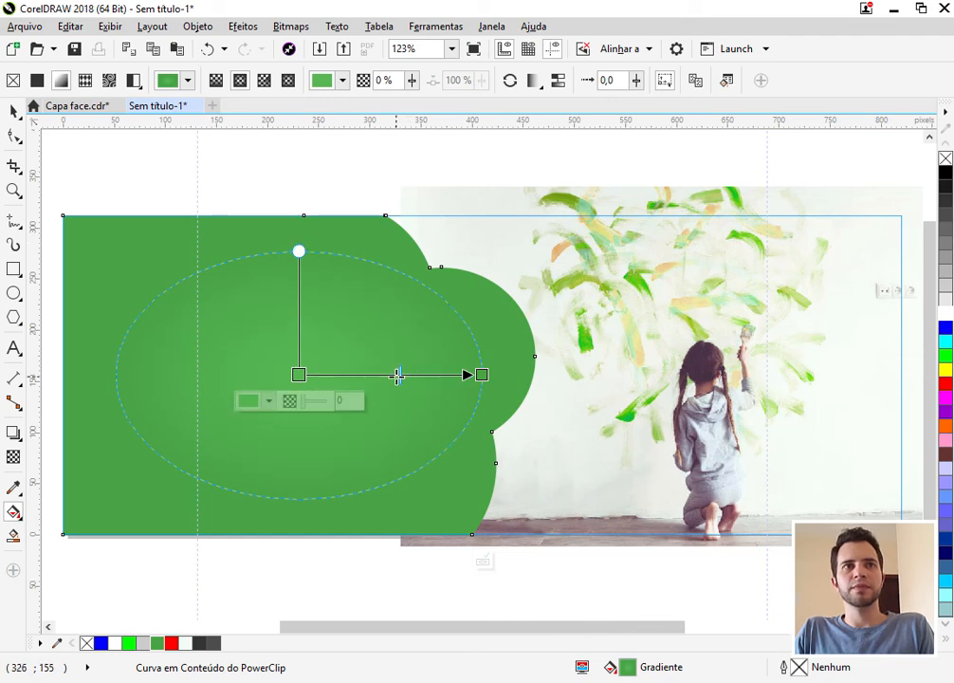
click(14, 111)
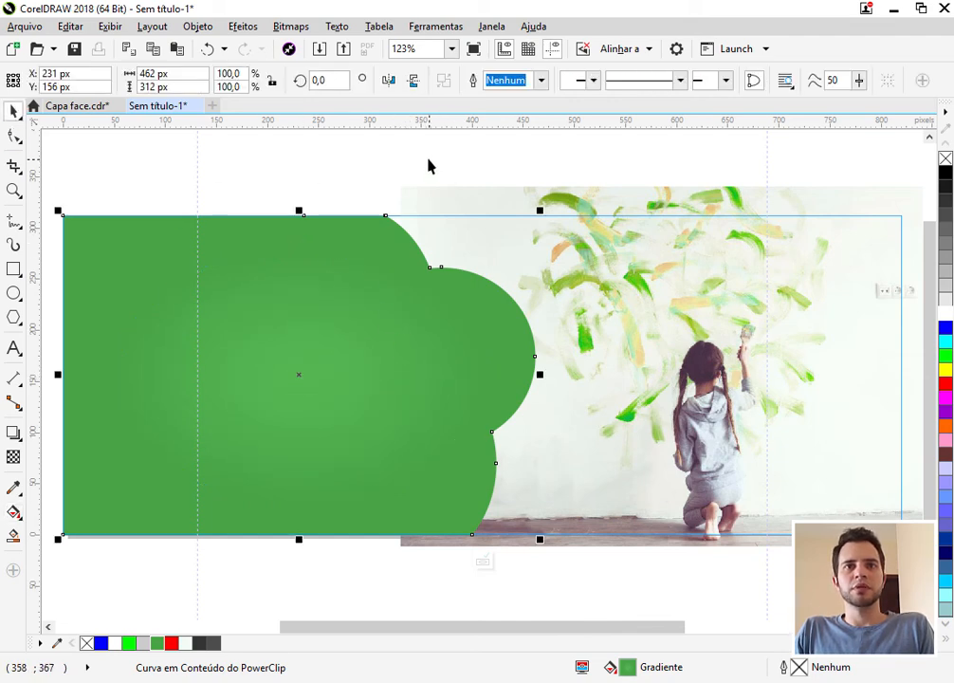
key(g)
drag(298, 375, 295, 345)
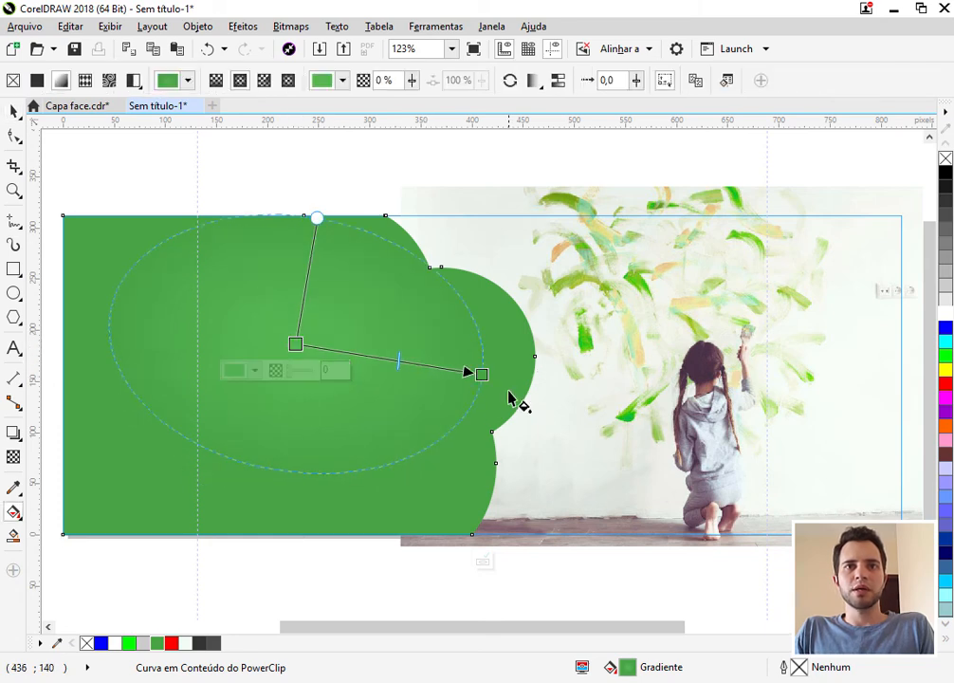
drag(483, 374, 485, 342)
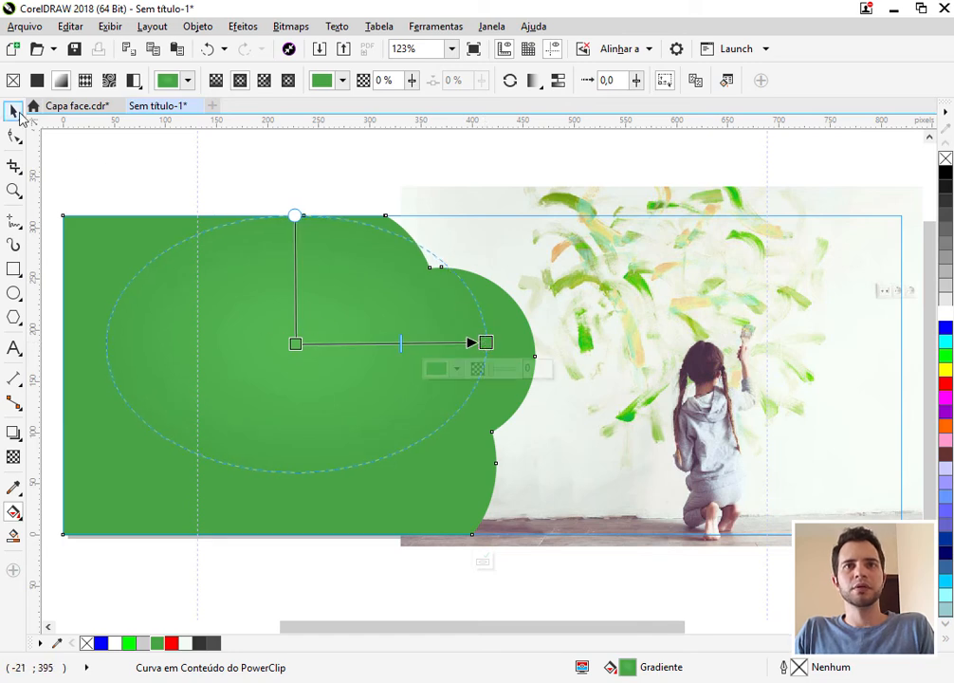
click(13, 111)
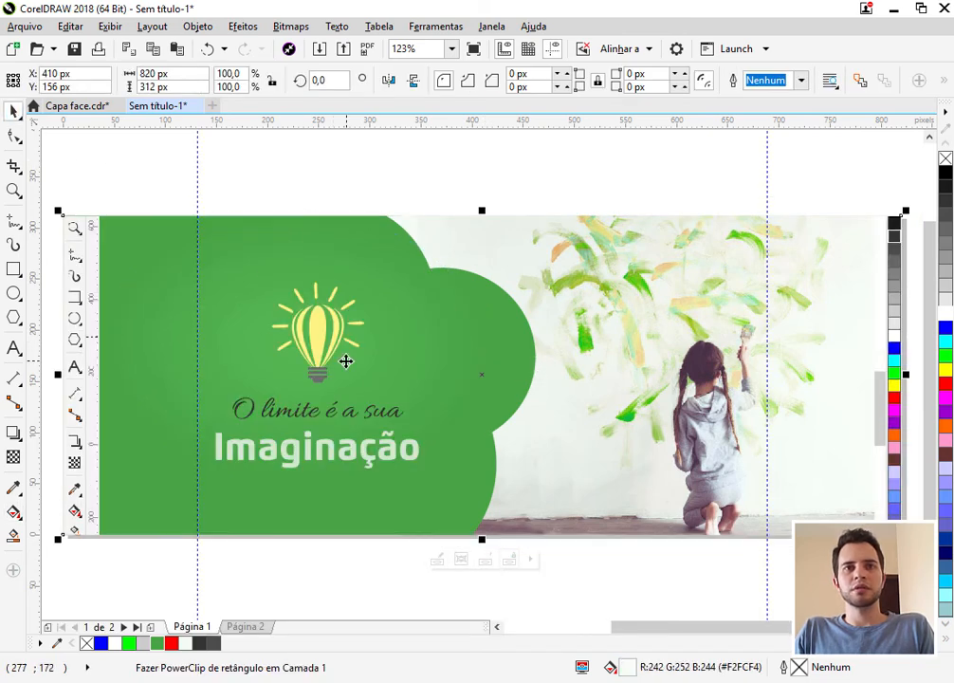
click(341, 349)
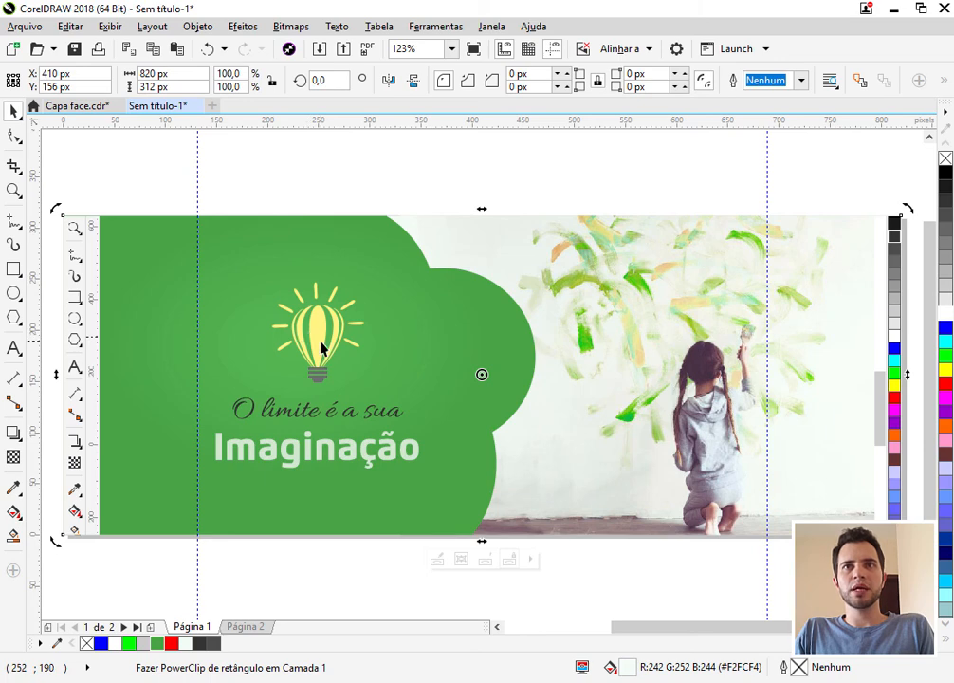
- Compare the bulb with the reference on page 2, ungroup it from the slogan on page 1 and select the bulb alone
click(320, 349)
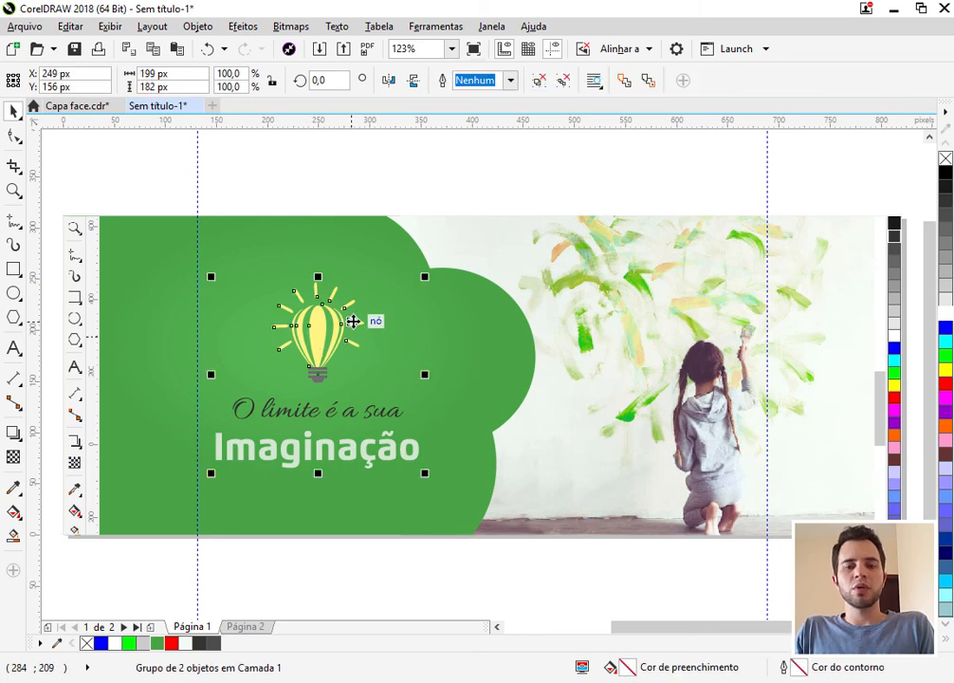
click(245, 626)
scroll(439, 234, up, 5)
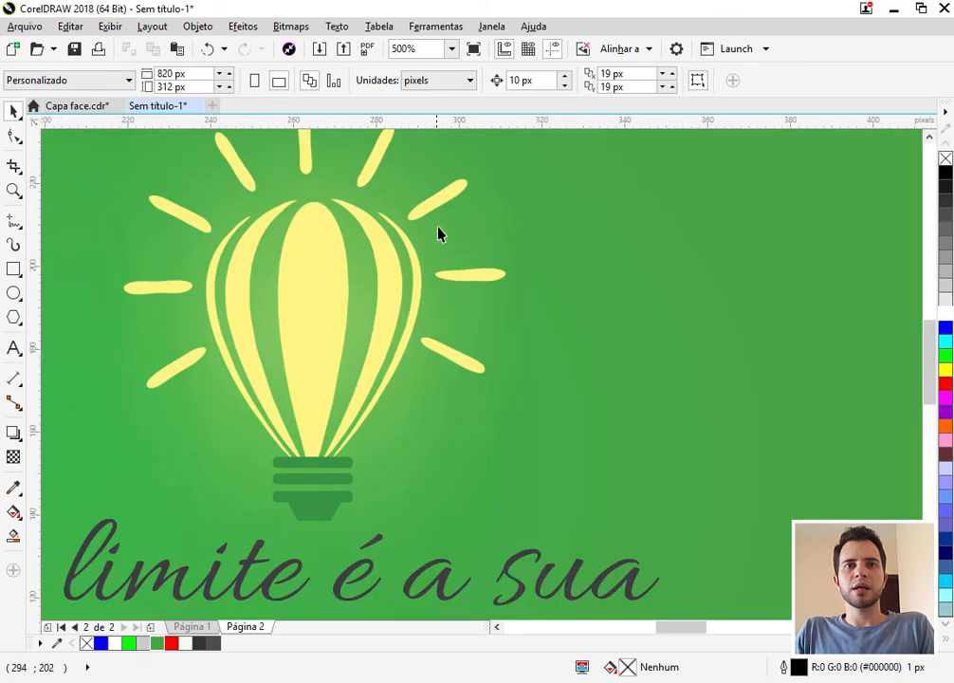
scroll(374, 360, down, 5)
click(203, 626)
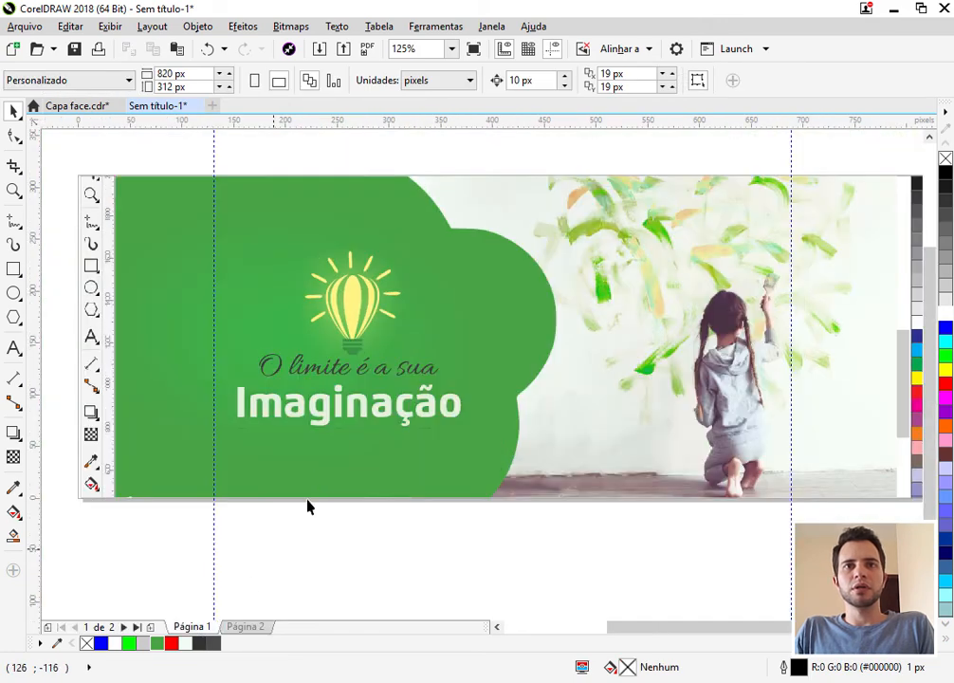
click(336, 305)
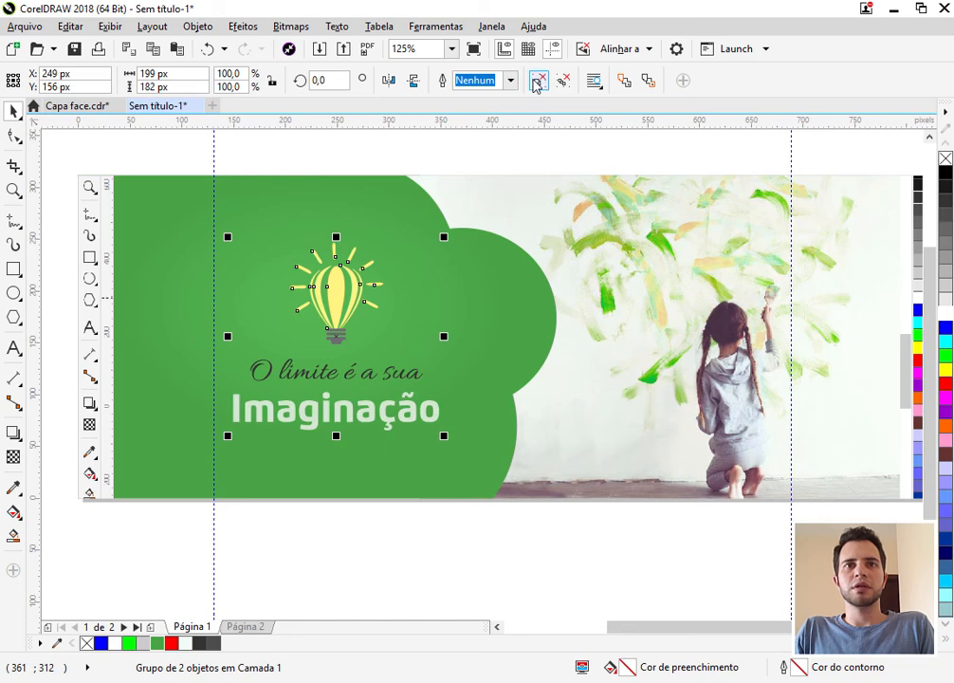
click(536, 83)
click(471, 153)
click(347, 279)
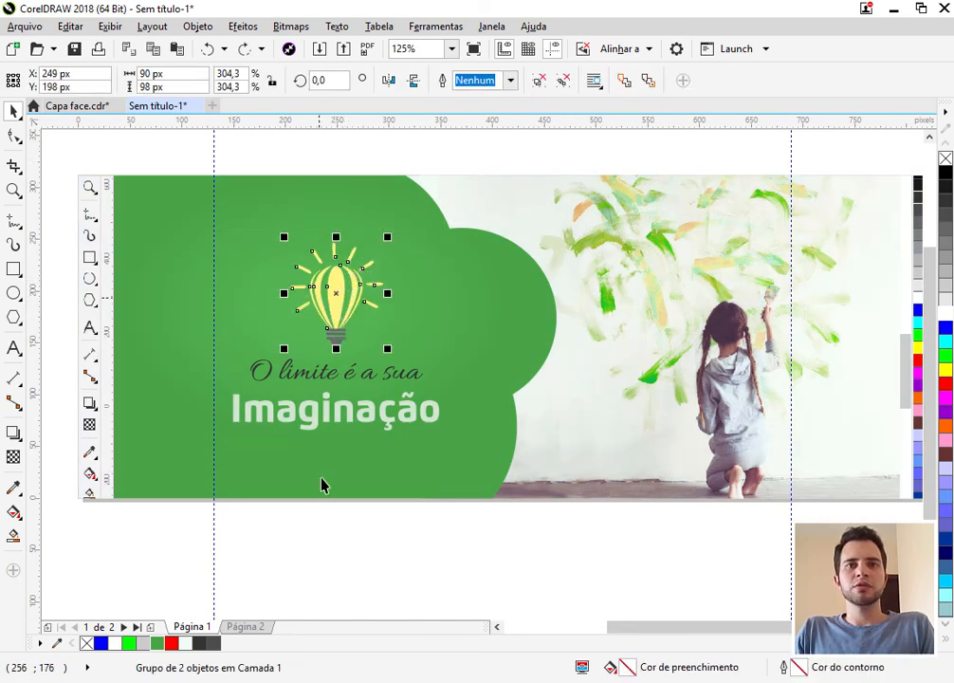
- Recolour the bulb's grey base on page 1 dark green, C79 M23 Y100 K8, to match the reference on page 2
click(248, 627)
scroll(334, 345, up, 2)
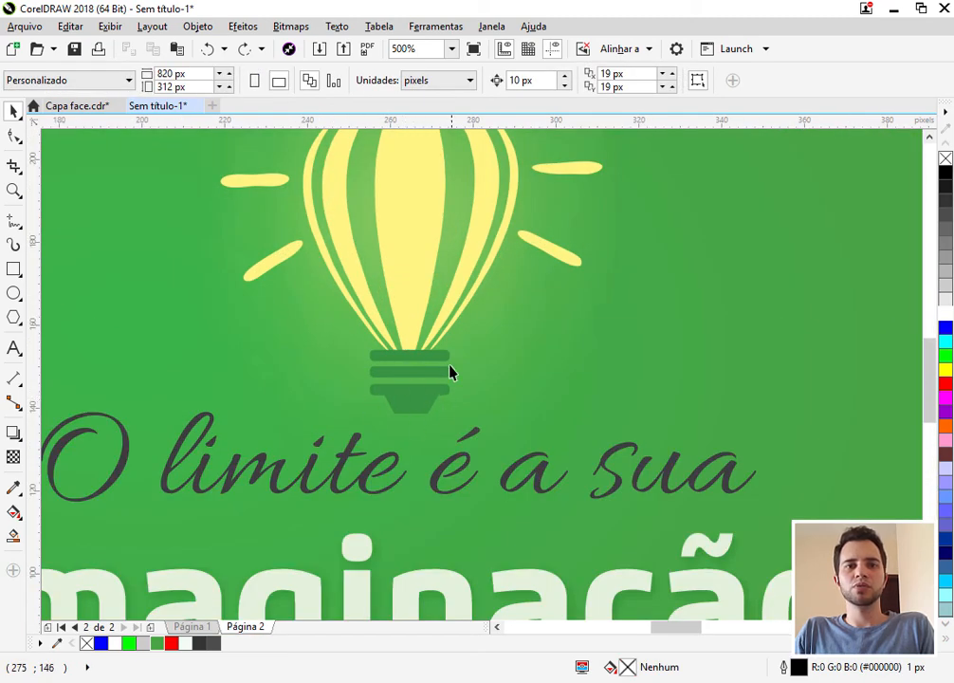
click(202, 629)
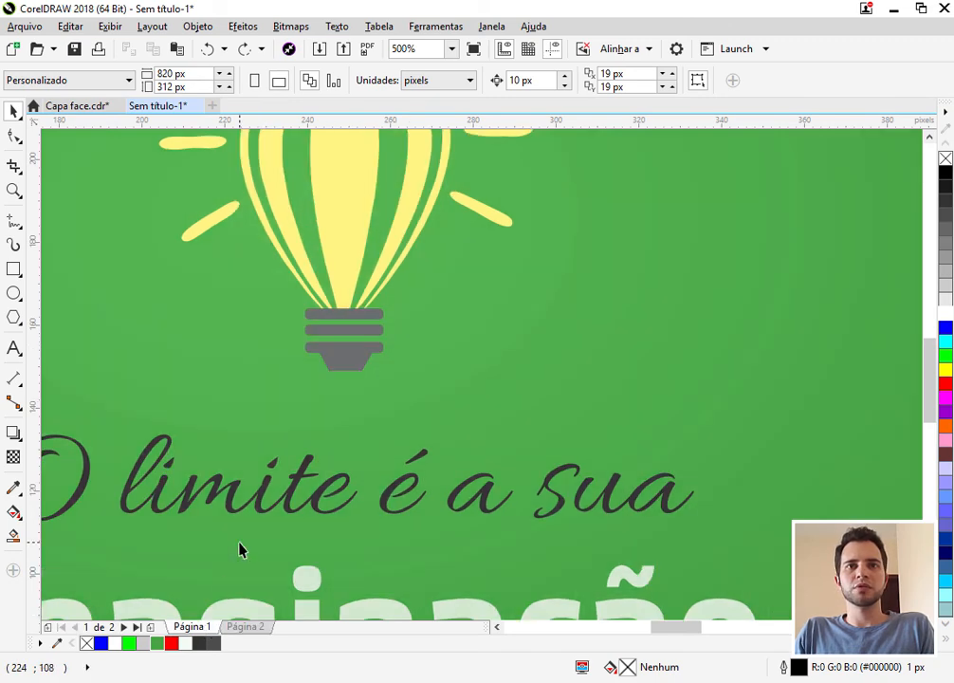
click(335, 350)
ctrl+click(362, 322)
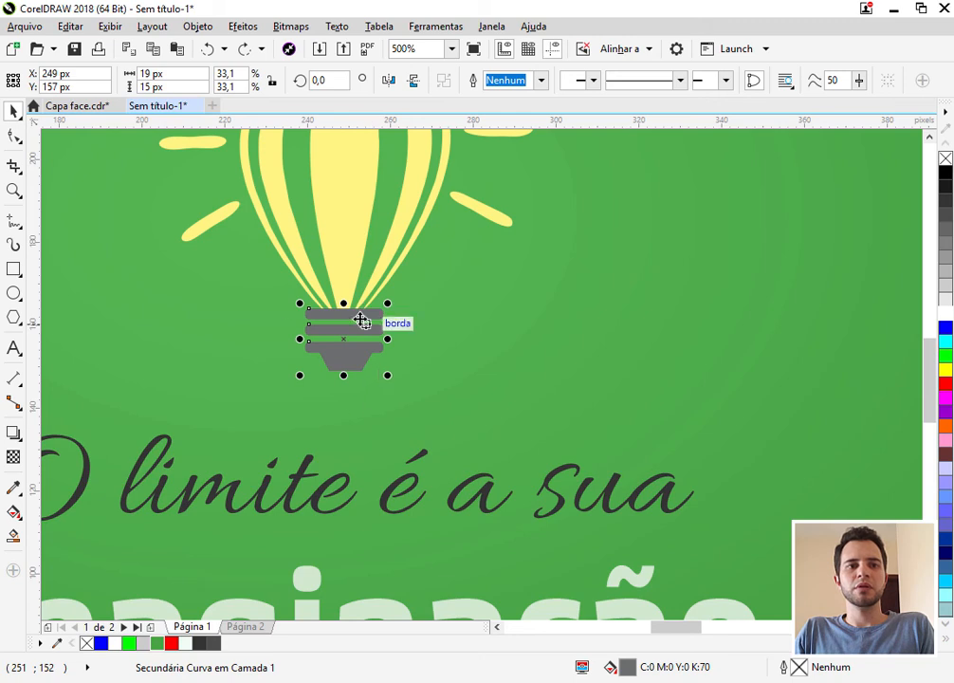
click(157, 644)
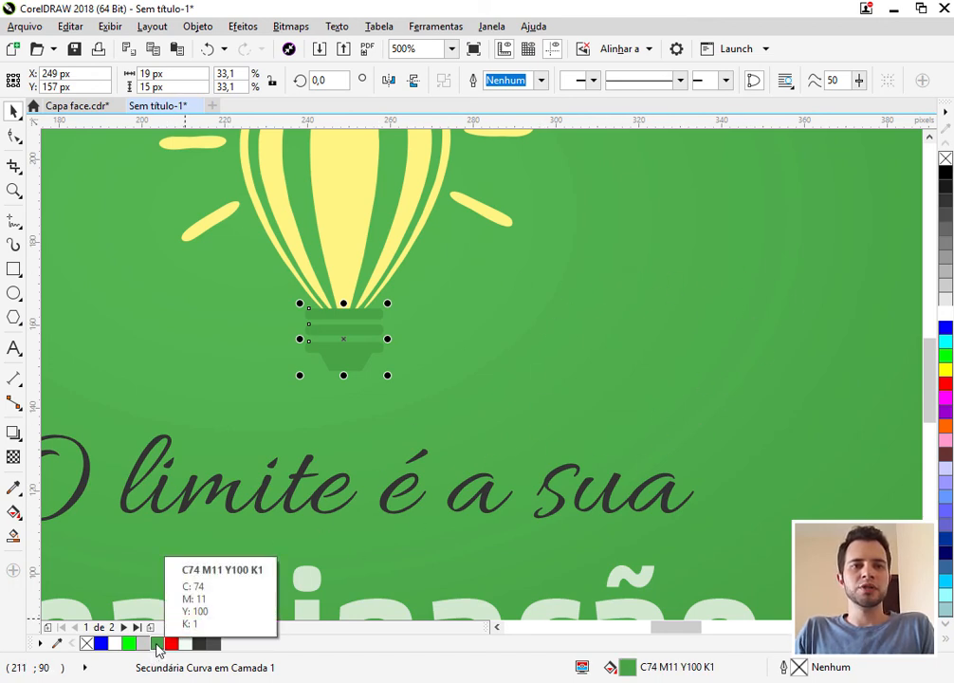
click(157, 644)
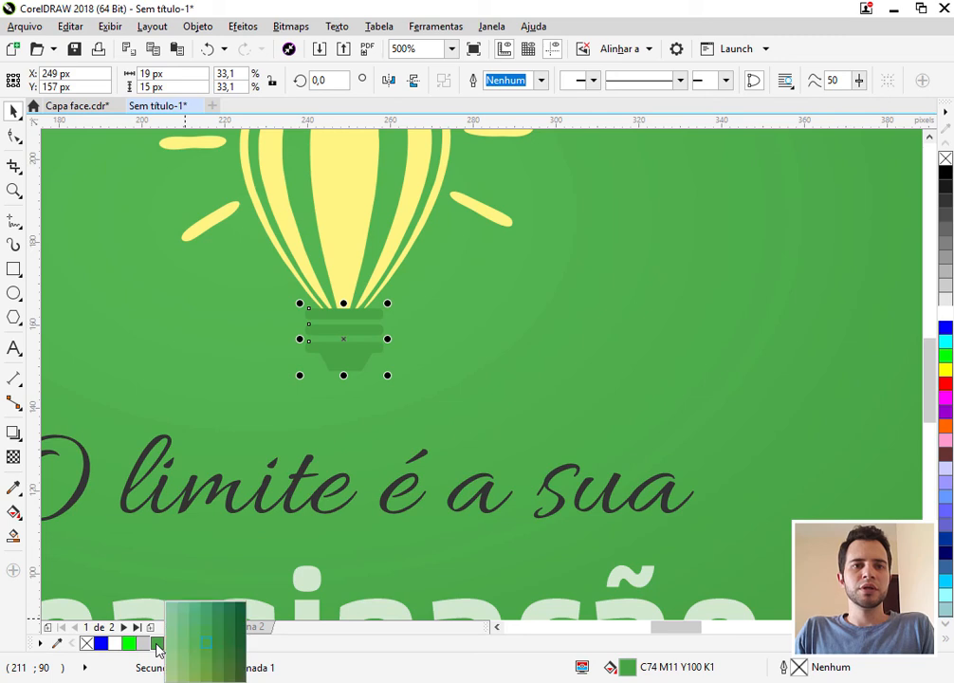
click(217, 645)
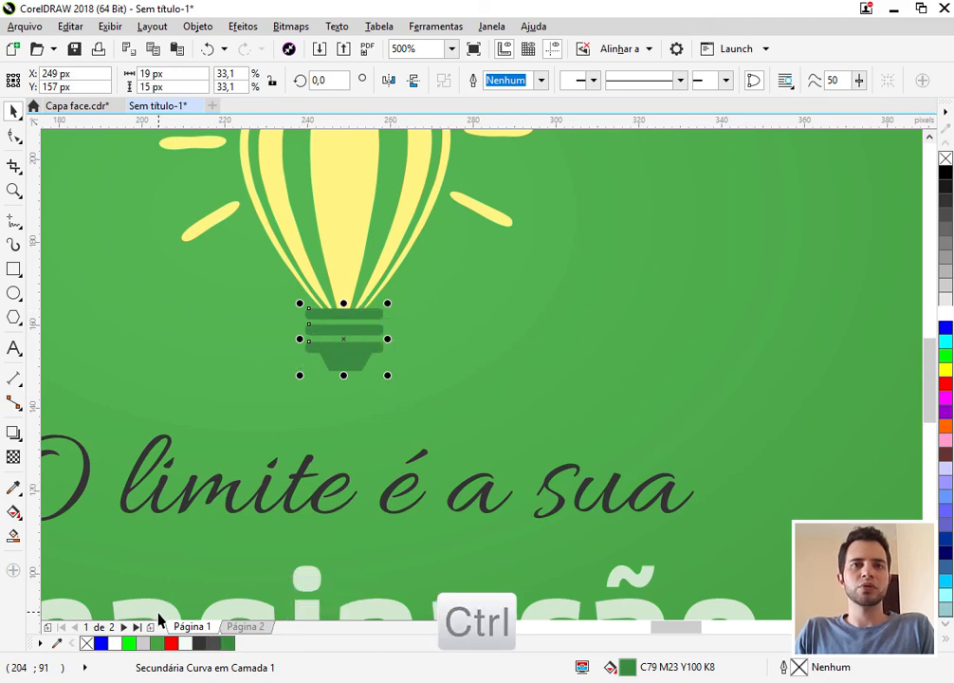
- Lighten the bulb base's dark green to C78 M20 Y100 K6 by mixing in the document palette's C74 M11 Y100 K1 green
ctrl+click(158, 644)
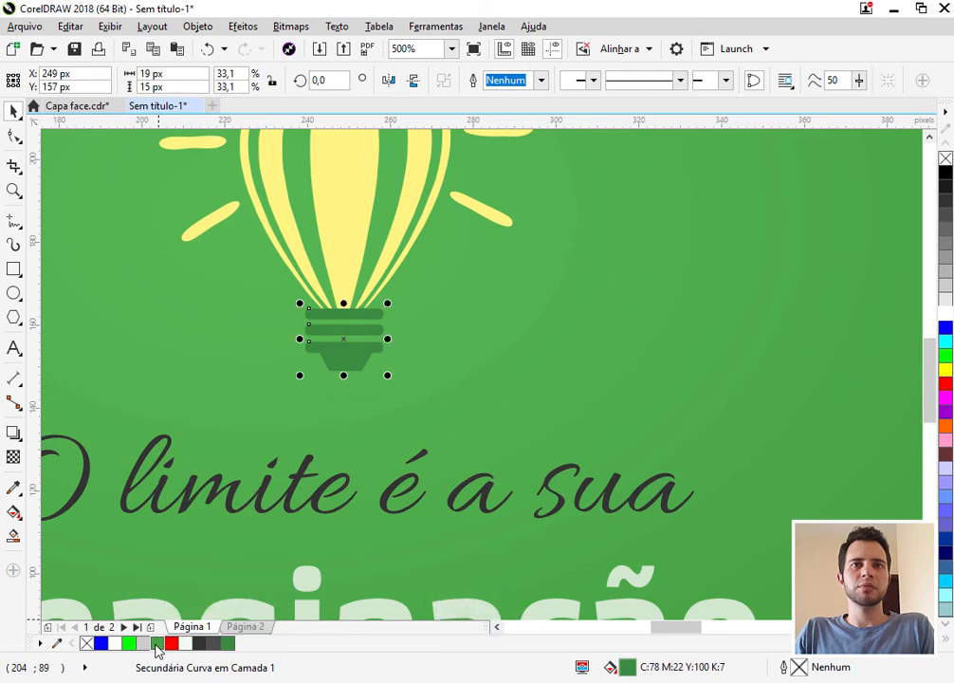
ctrl+click(157, 644)
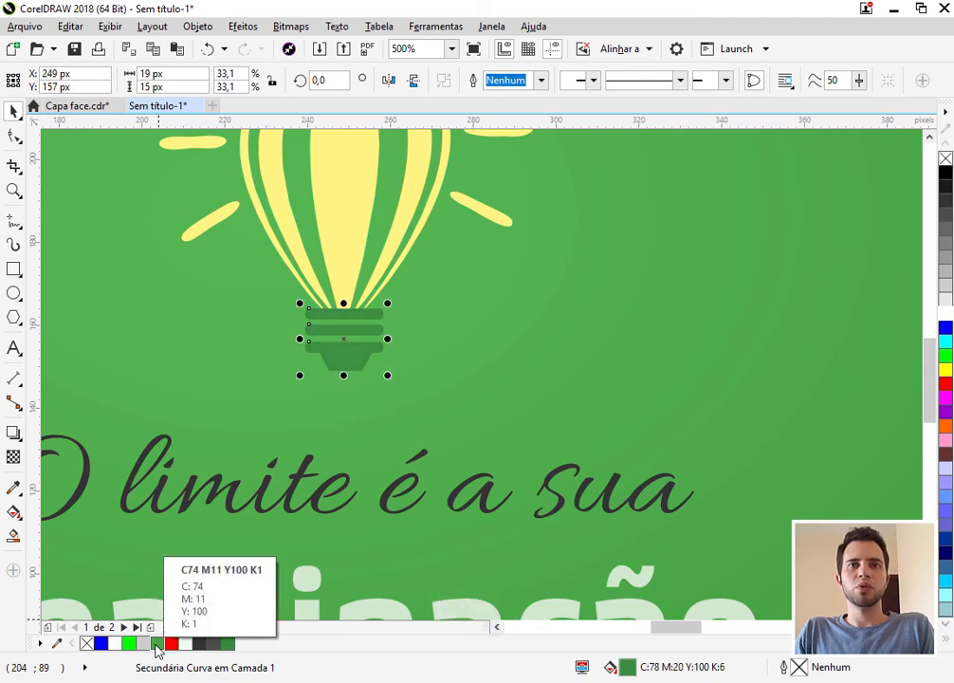
click(334, 349)
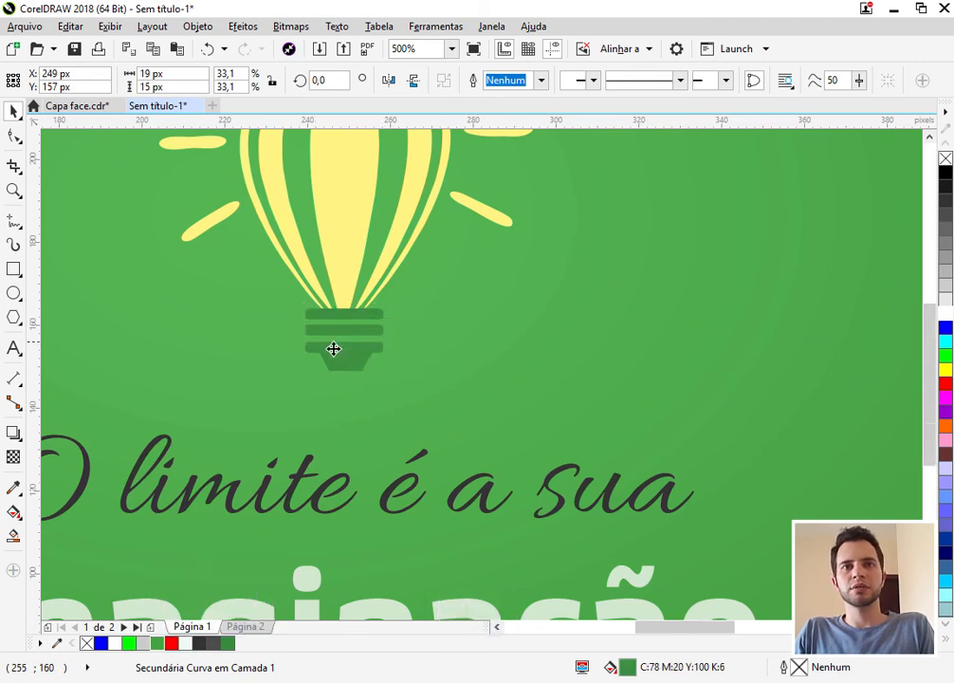
scroll(334, 349, down, 4)
- Apply the Incandescente medio drop shadow preset to the bulb group on page 1
click(339, 304)
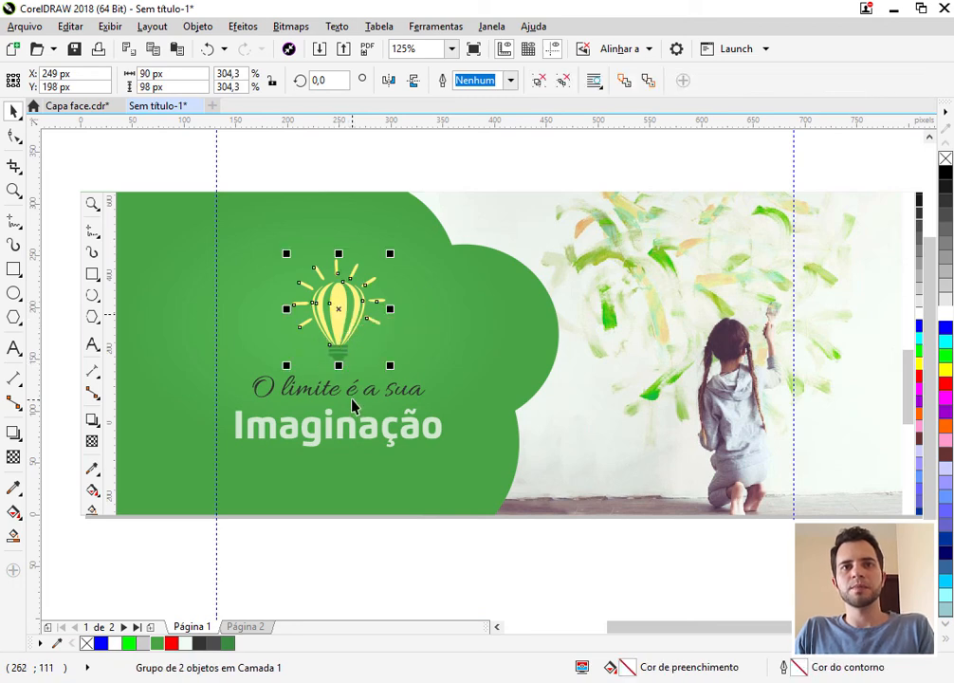
shift+click(353, 393)
click(424, 544)
click(361, 317)
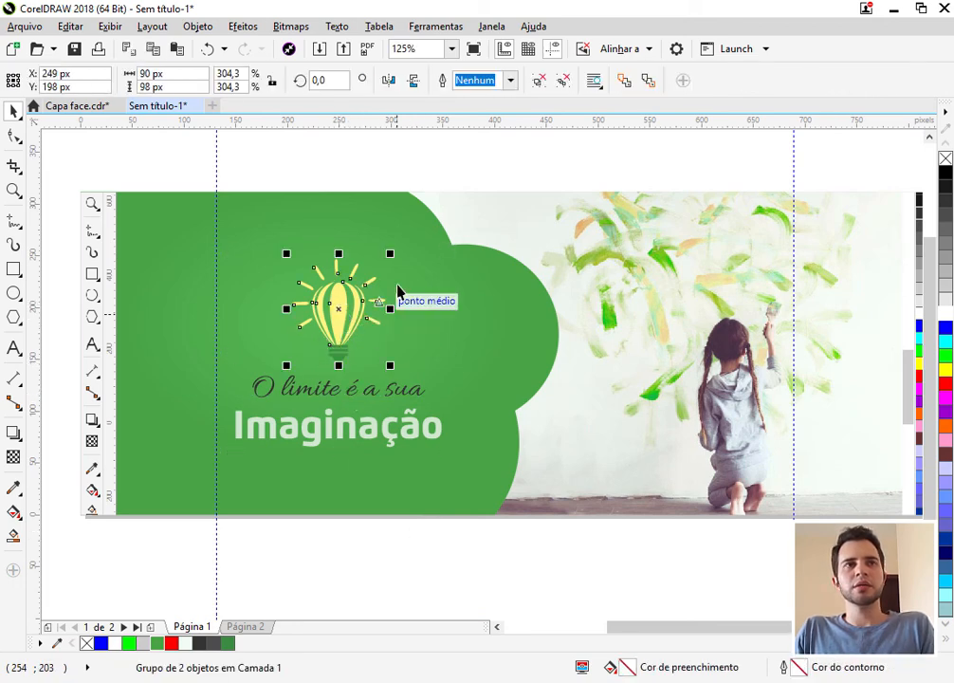
click(13, 434)
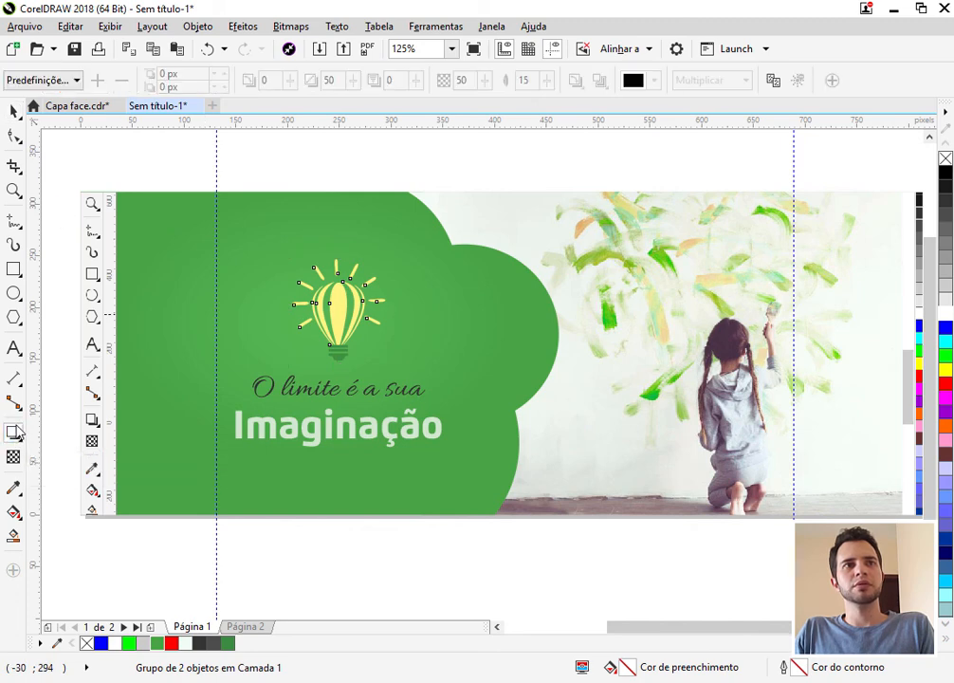
click(43, 80)
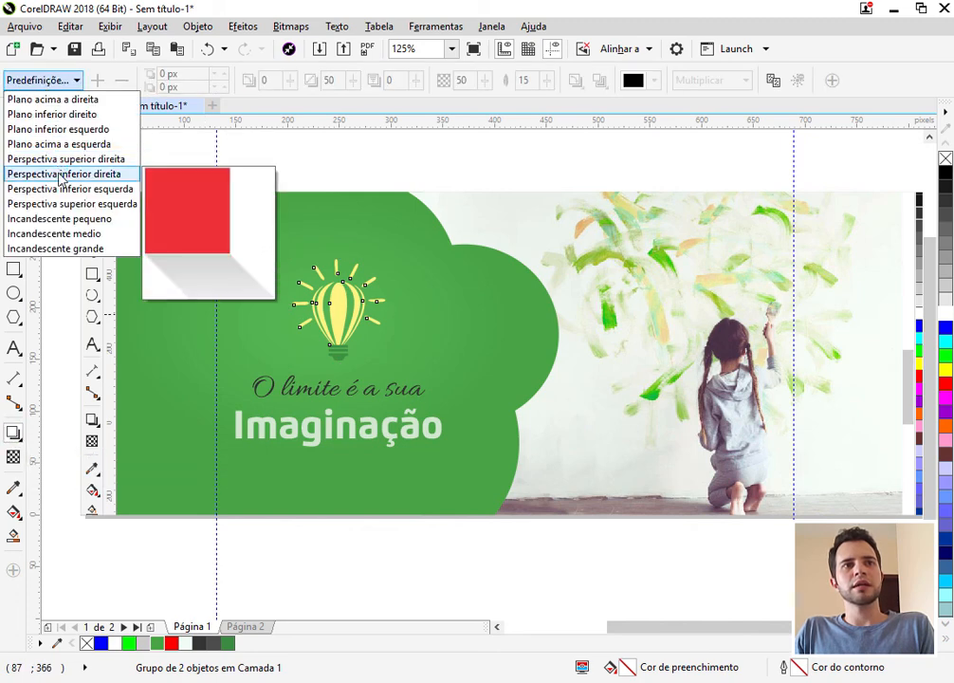
click(95, 237)
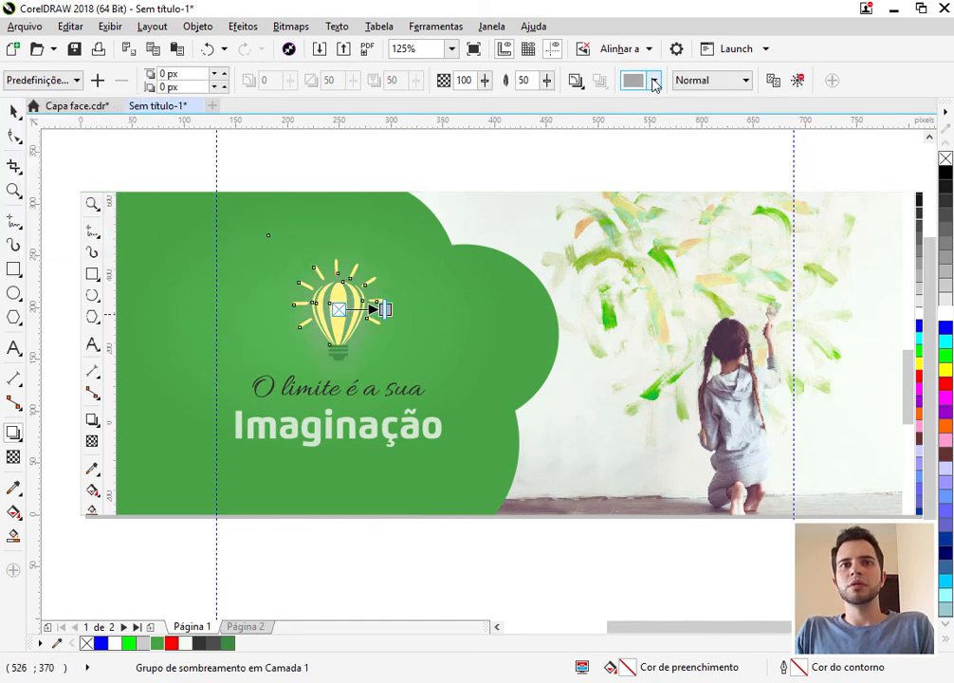
- Set the bulb's glow colour to the light yellow sampled from the bulb
click(653, 82)
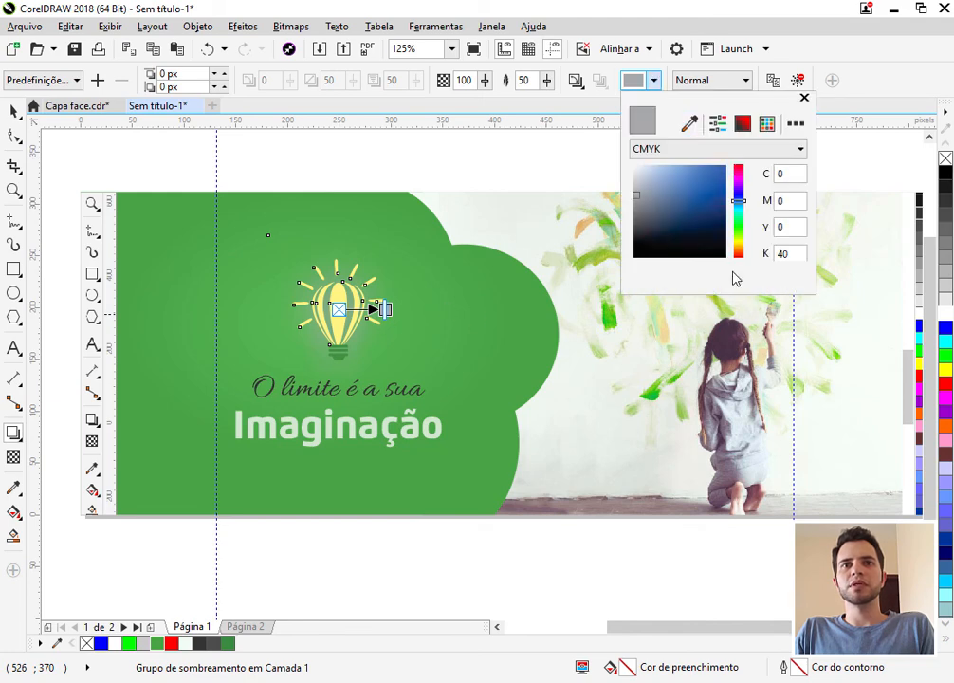
drag(640, 200, 633, 168)
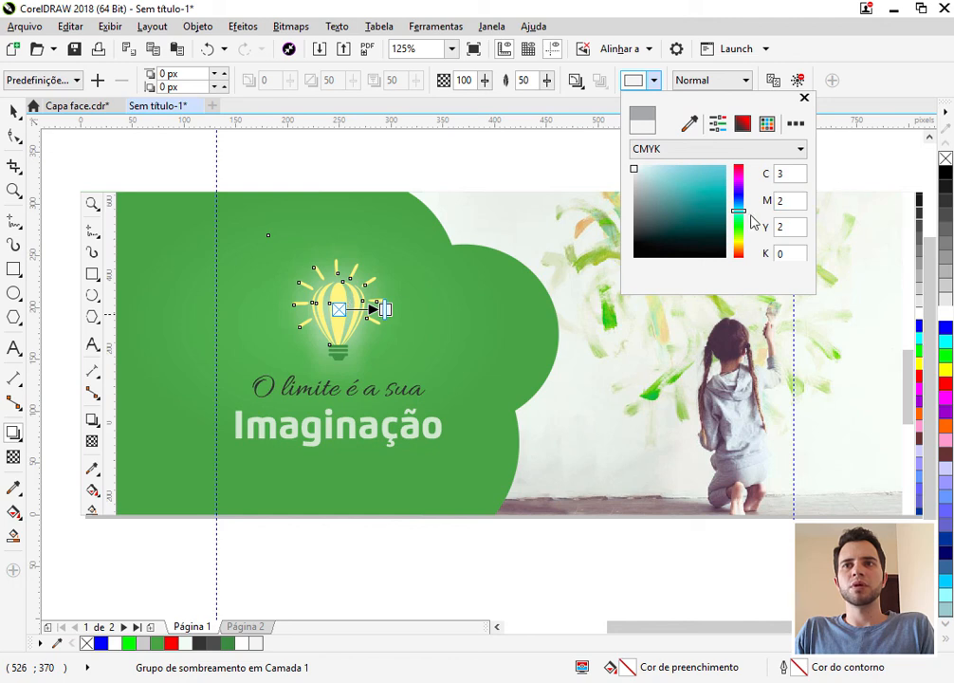
click(738, 242)
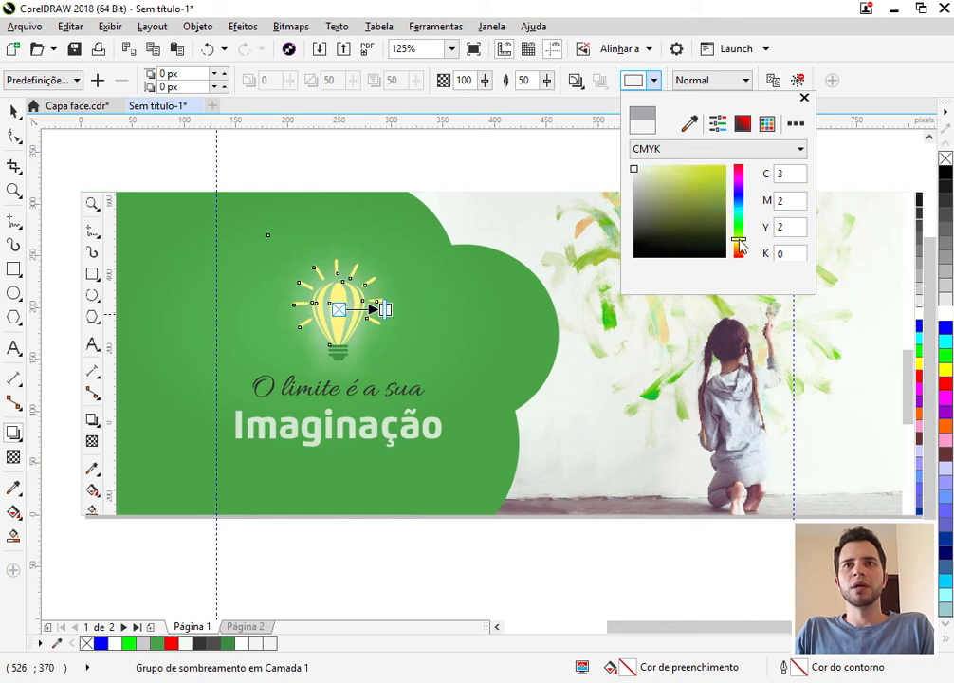
drag(739, 240, 739, 242)
click(688, 123)
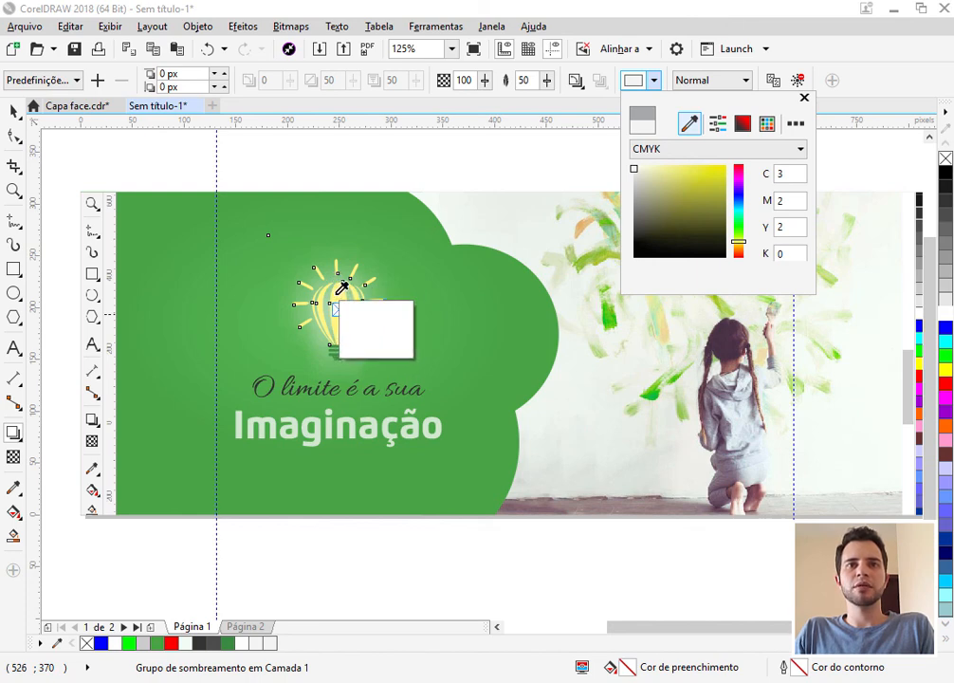
click(337, 289)
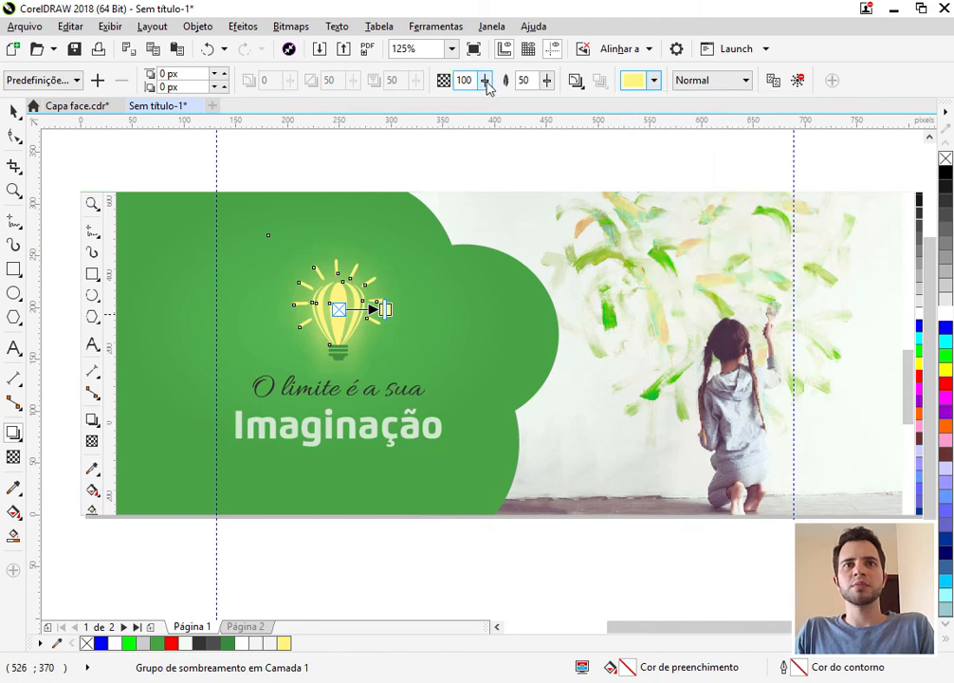
- Reduce the bulb glow's opacity to 69 and its feathering to 46, then leave the shadow tool
drag(486, 87, 481, 91)
scroll(327, 334, up, 4)
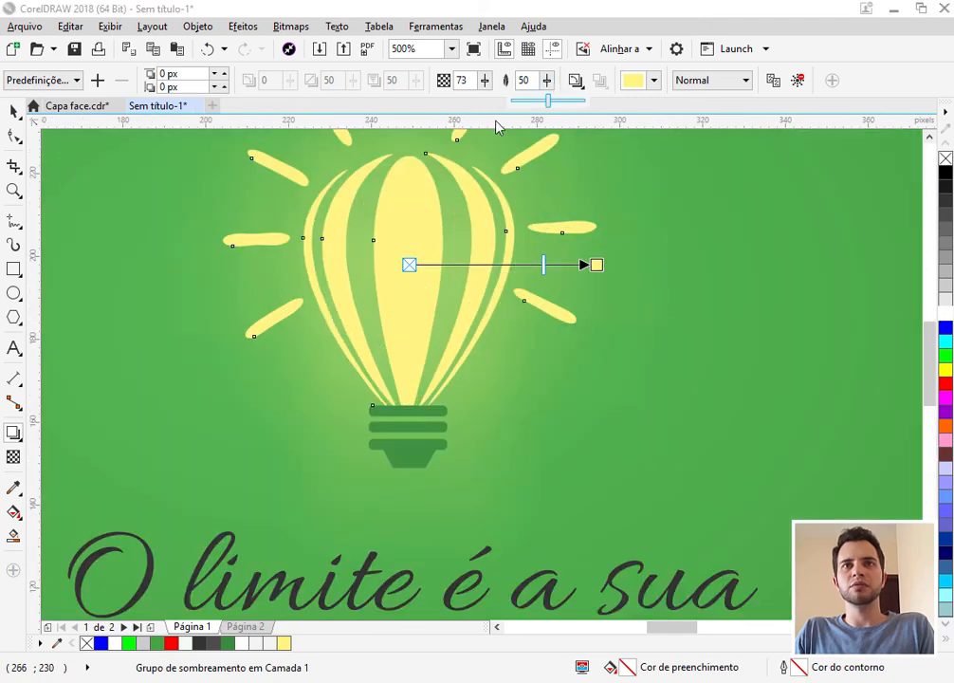
scroll(415, 197, down, 2)
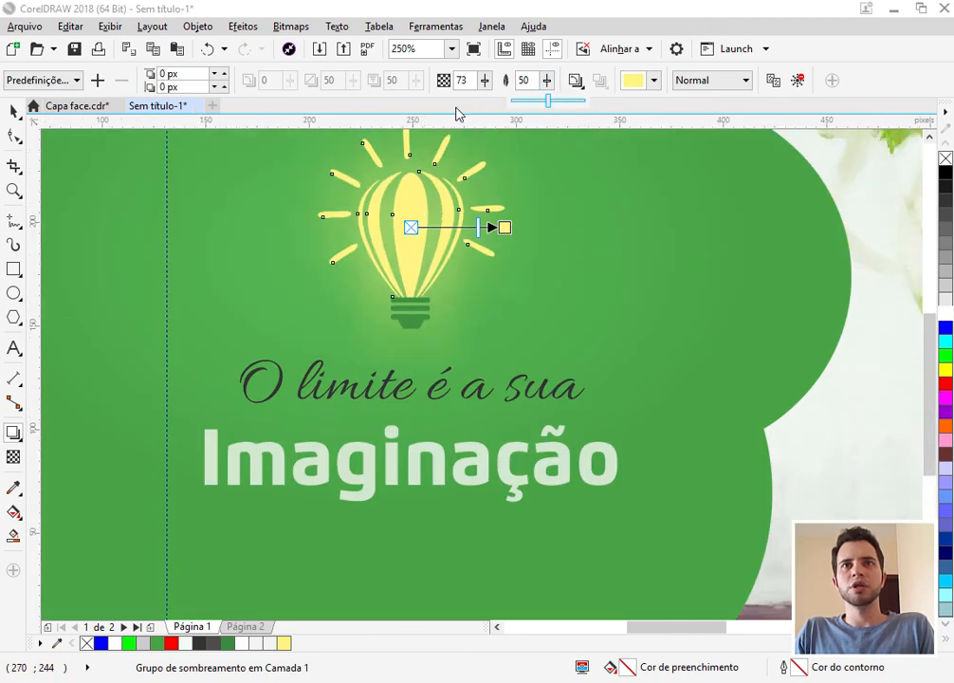
click(485, 84)
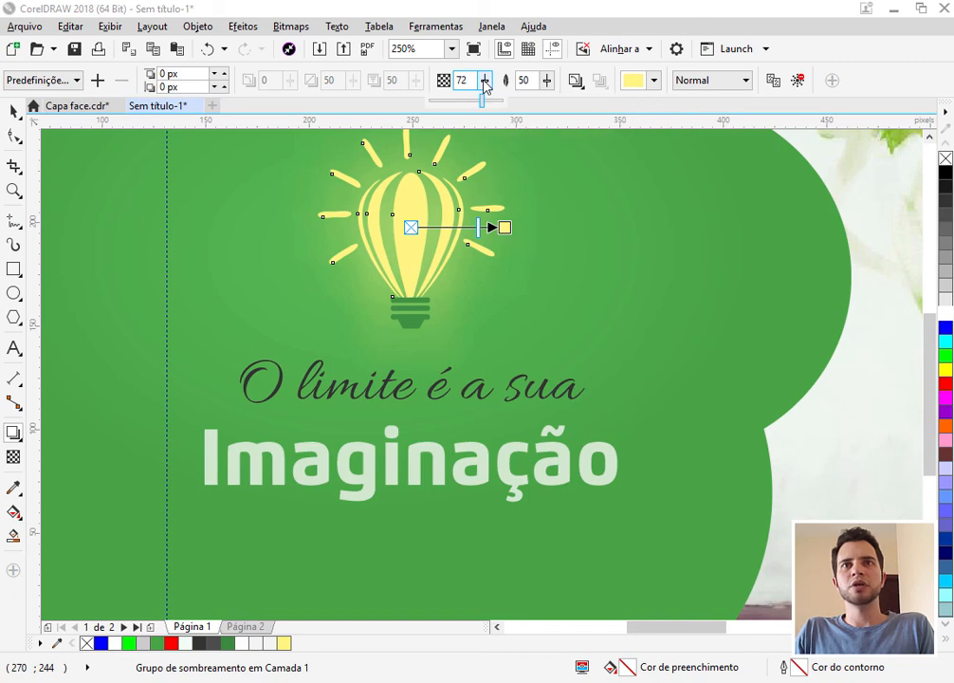
drag(483, 83, 479, 83)
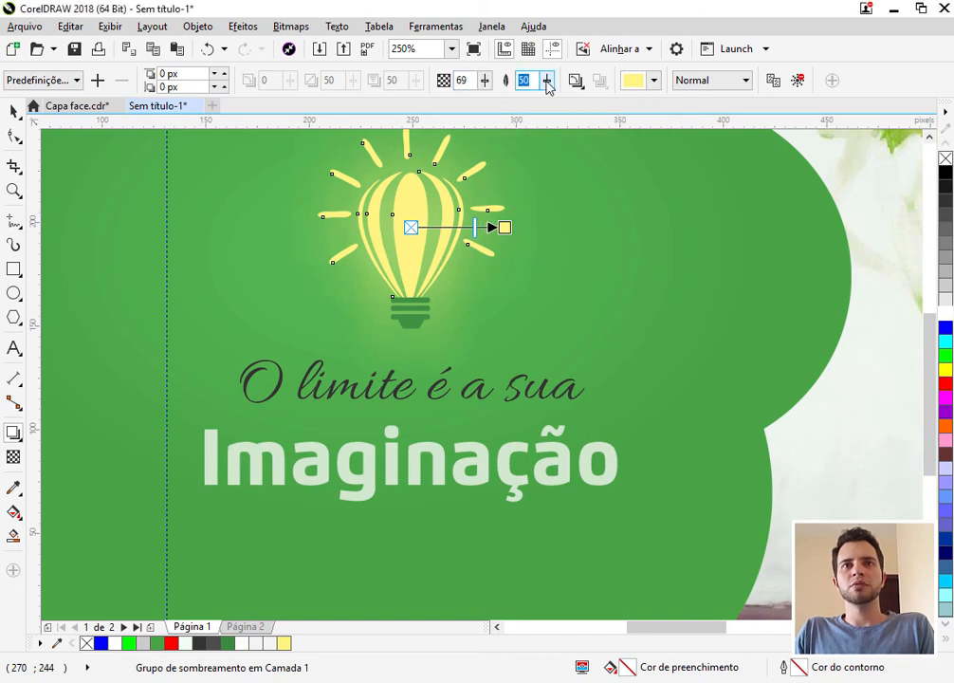
drag(547, 81, 543, 83)
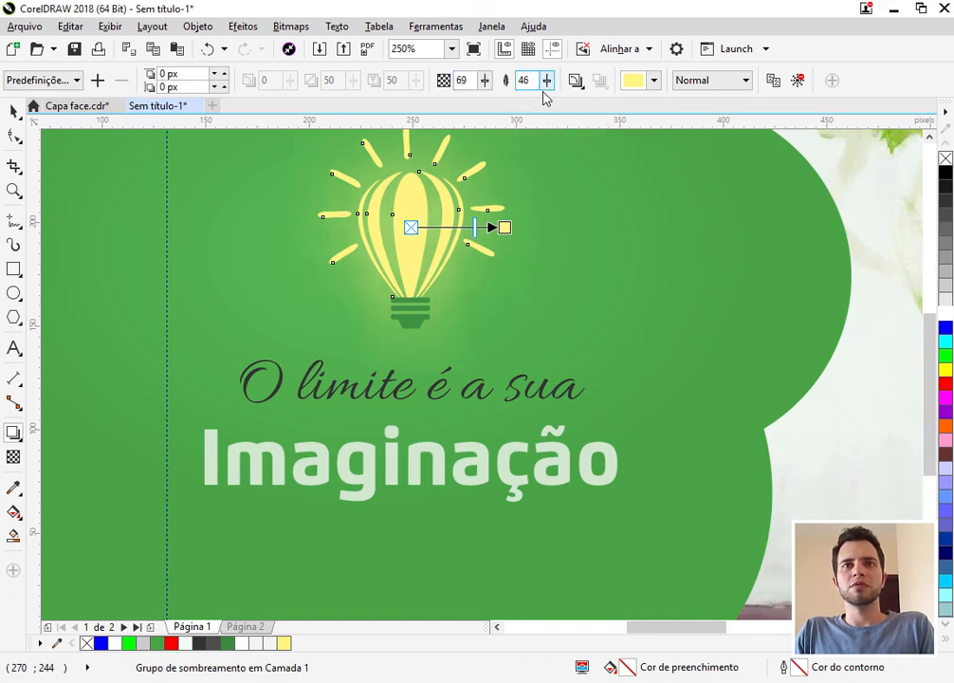
scroll(408, 294, down, 1)
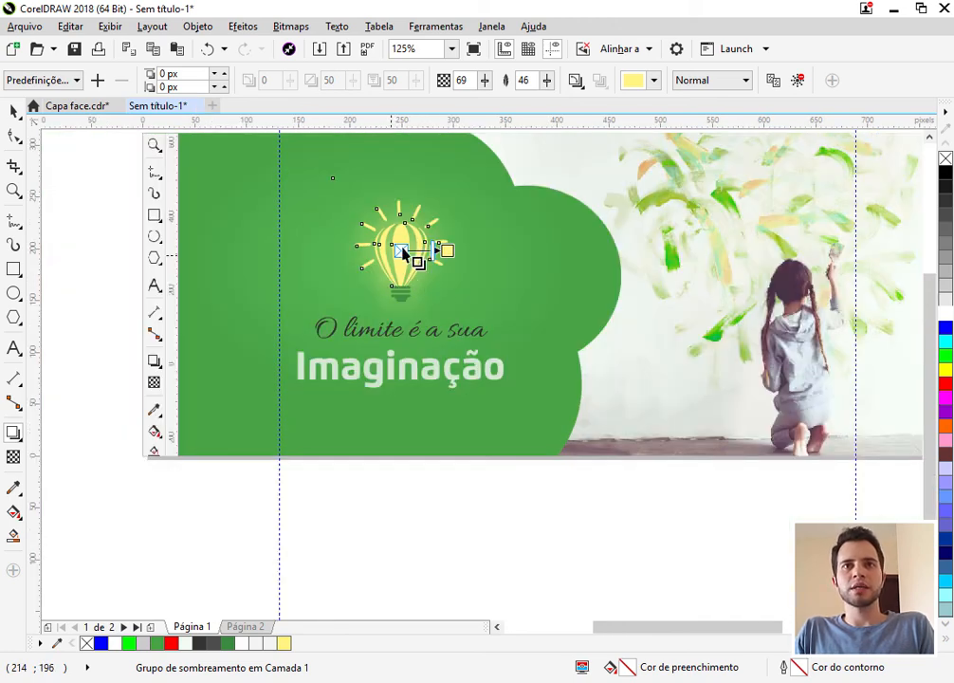
click(14, 111)
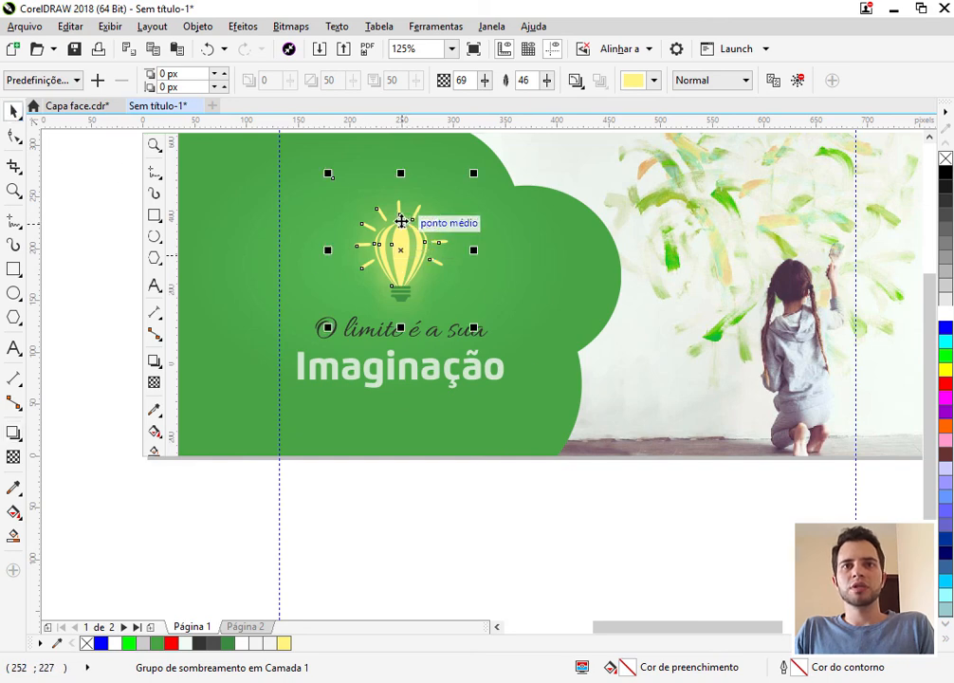
- Apply the Plano inferior direito drop shadow preset to the word Imaginação, with its shadow offset 16 px and -23 px
click(442, 381)
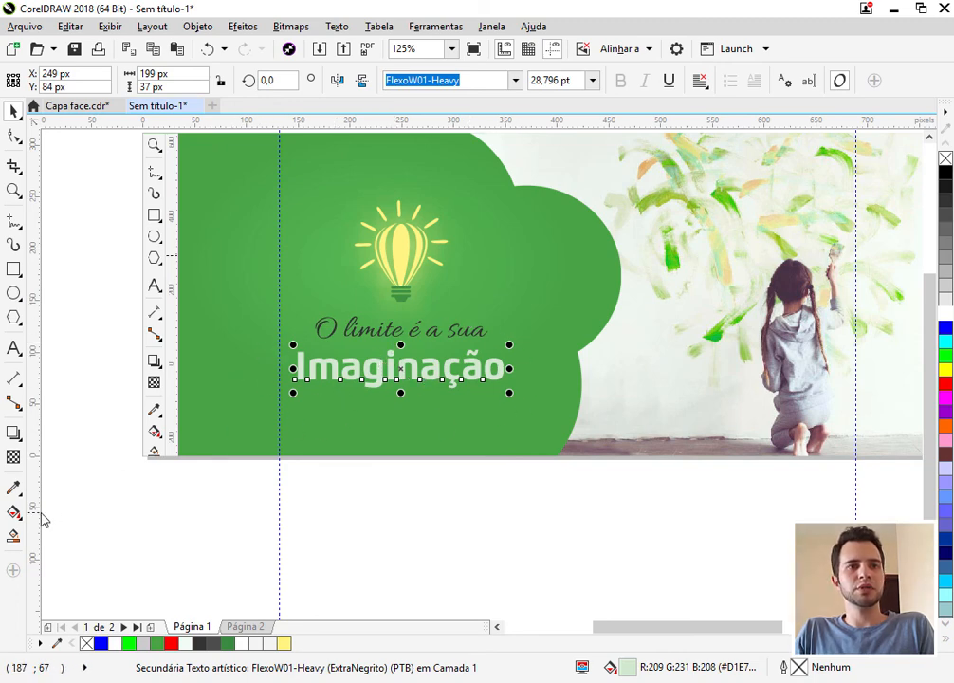
click(12, 433)
click(44, 79)
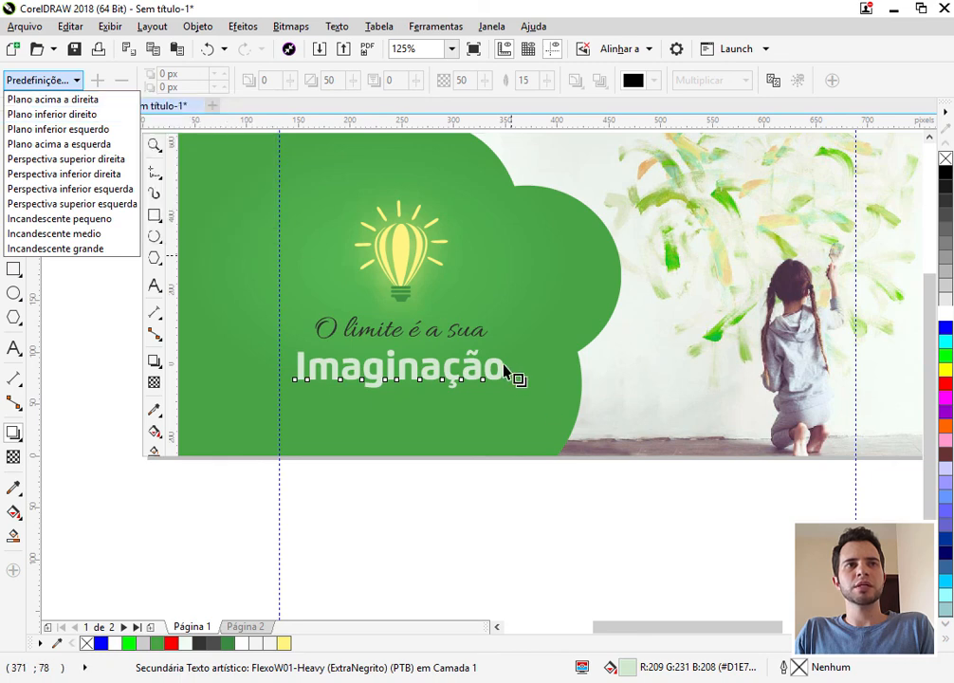
click(91, 115)
scroll(474, 410, up, 4)
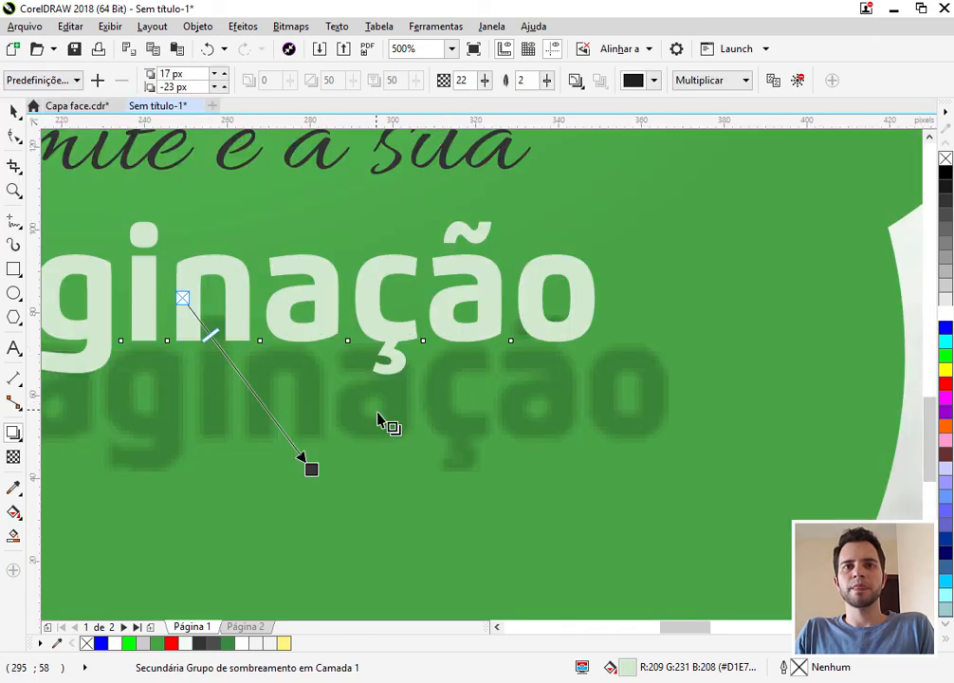
scroll(407, 423, down, 2)
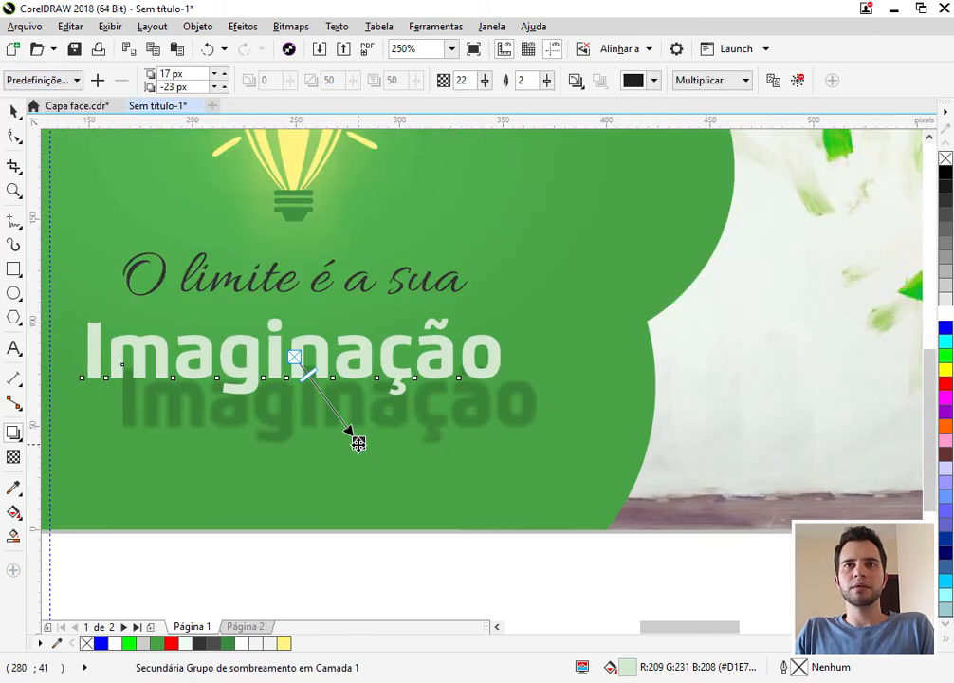
drag(357, 443, 352, 441)
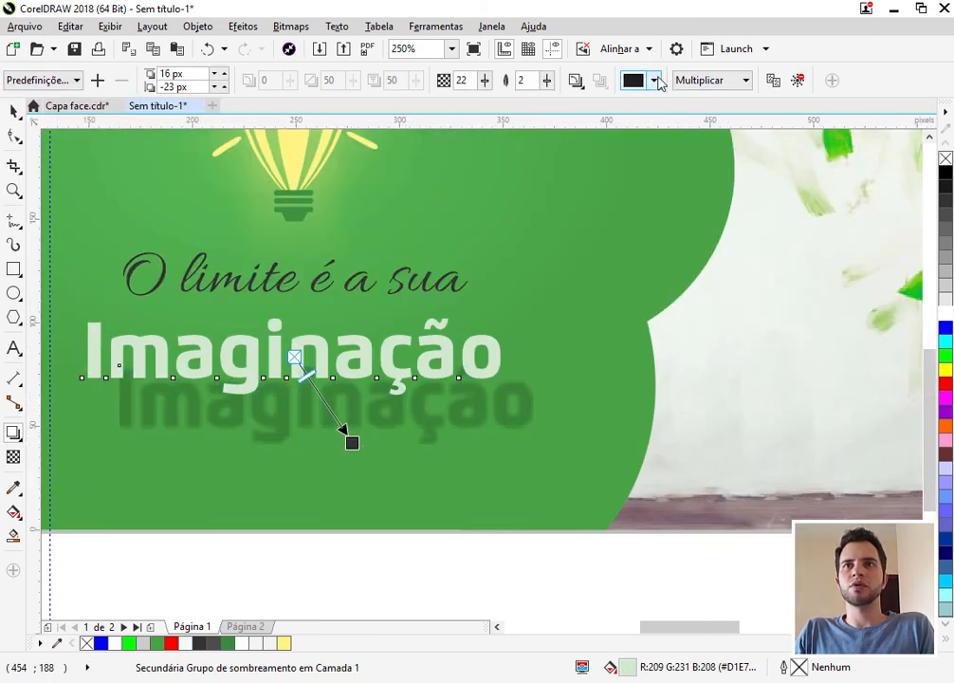
- Set the Imaginação shadow colour to the bulb base's sampled green, C78 M20 Y100 K6
click(655, 80)
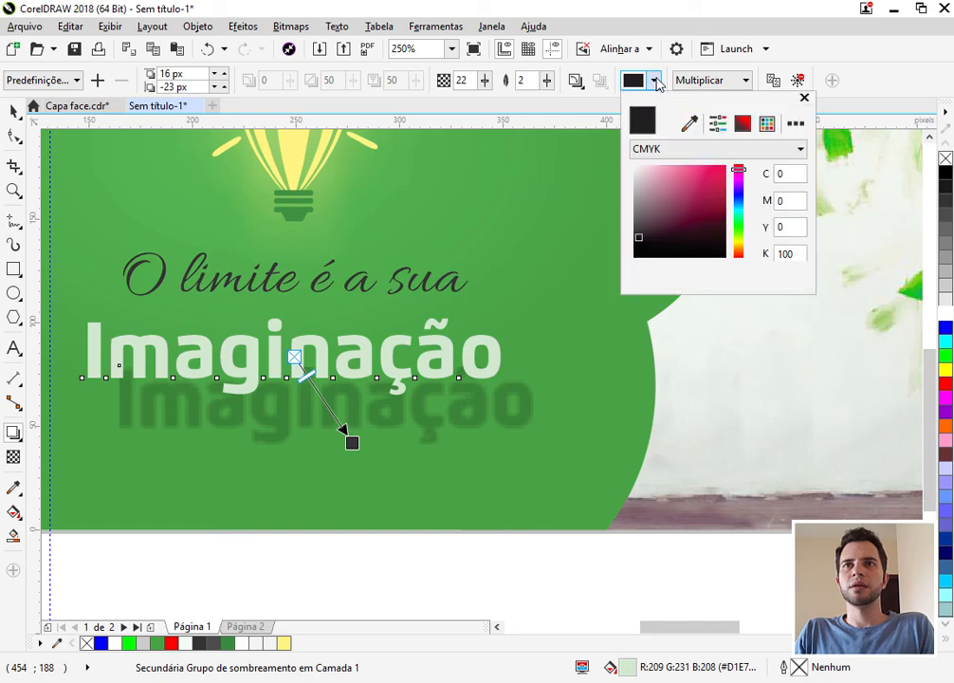
click(691, 121)
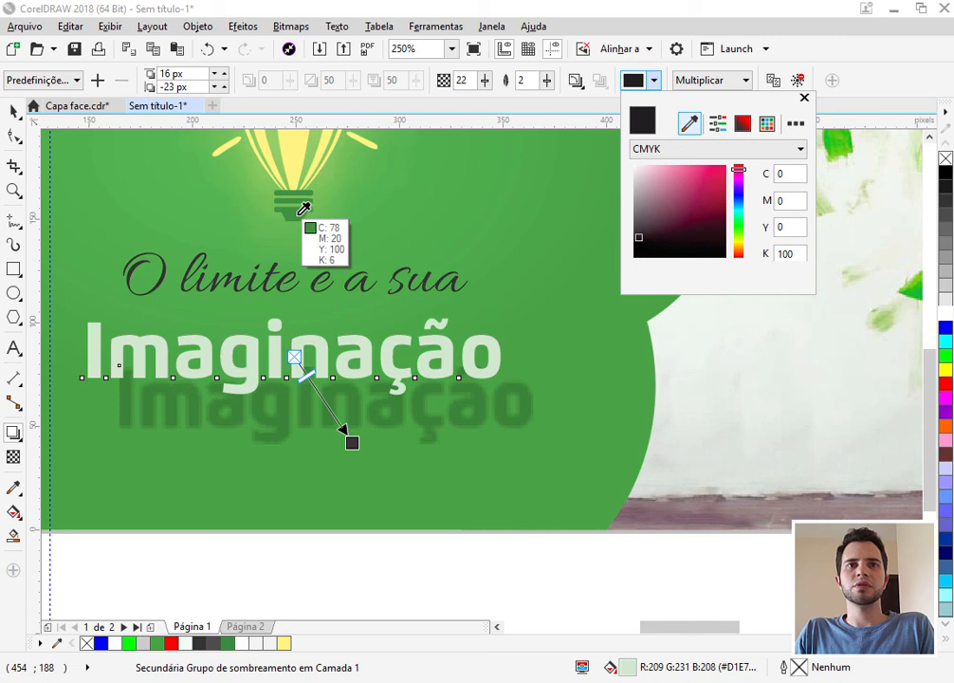
click(302, 212)
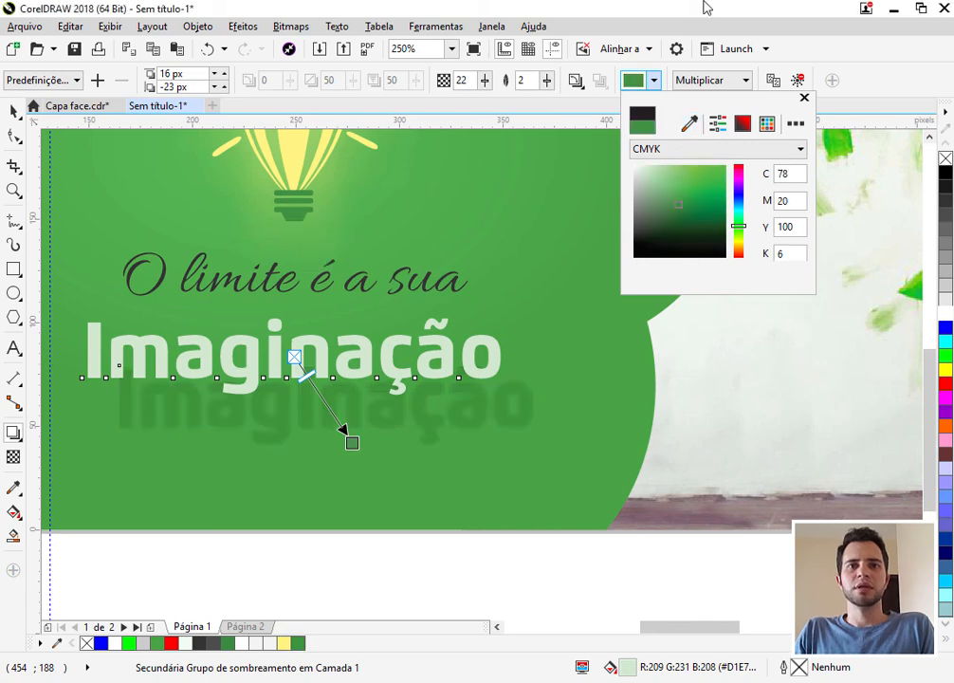
- Pull the Imaginação shadow in close behind the letters, with both offsets at about 0 px, and deselect the word
scroll(302, 436, up, 2)
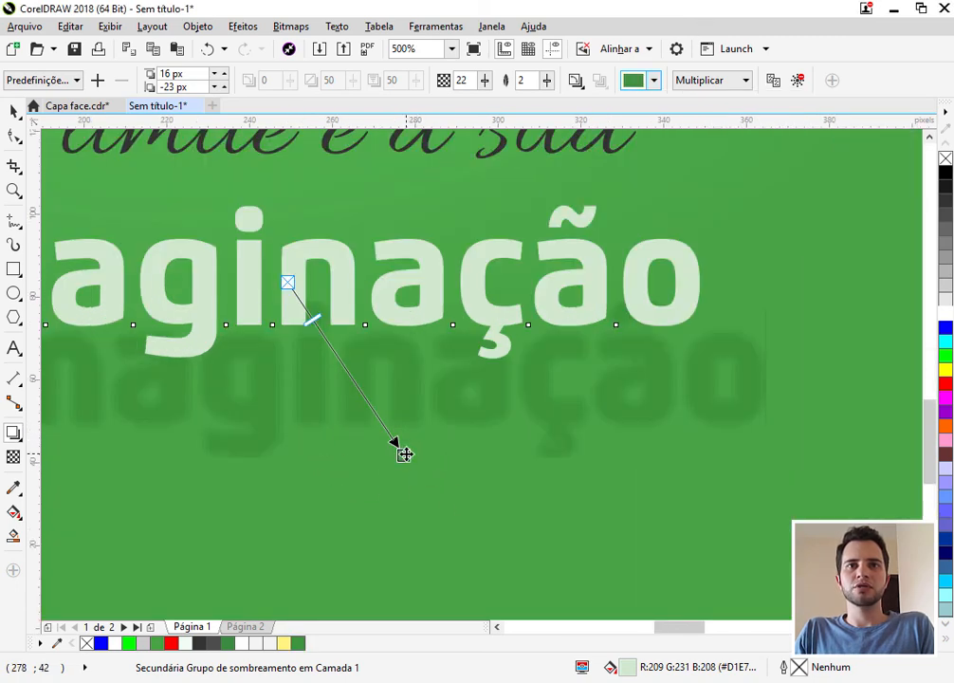
drag(405, 454, 293, 364)
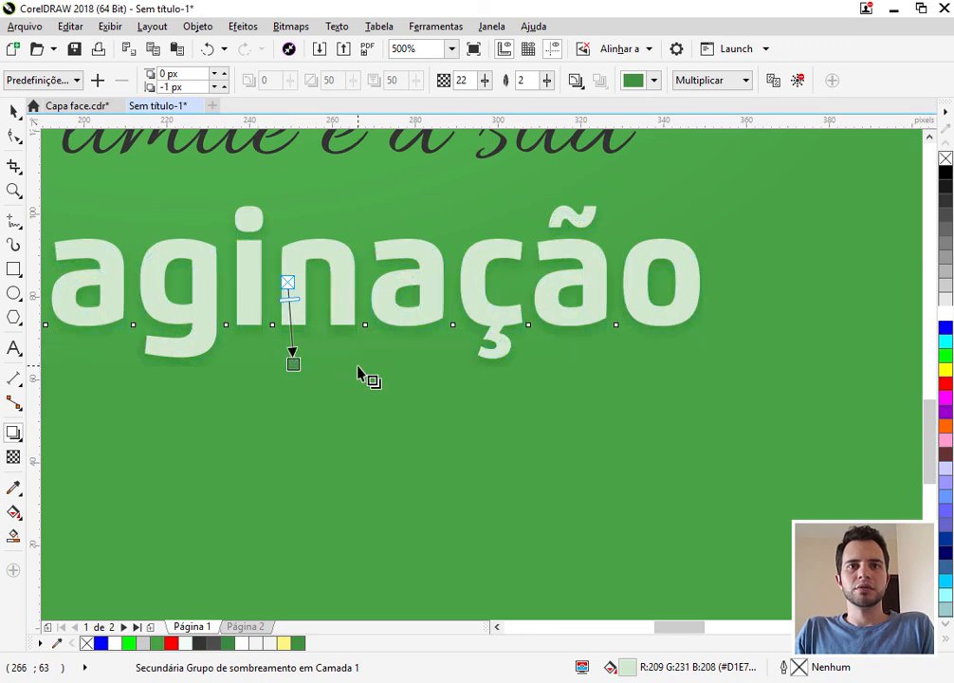
scroll(360, 377, up, 3)
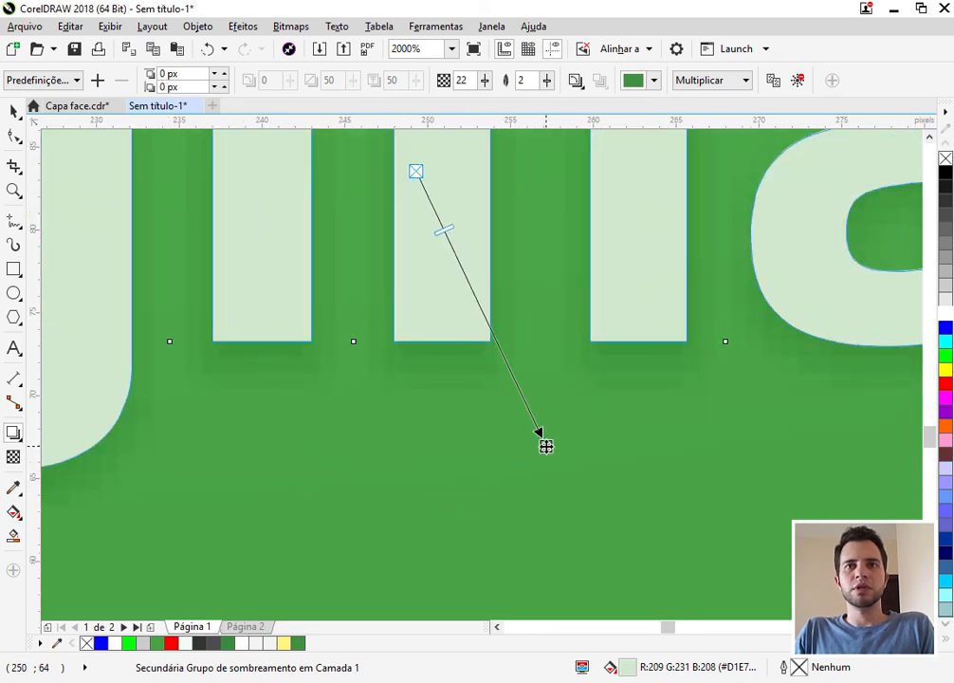
drag(545, 445, 575, 492)
scroll(410, 356, down, 3)
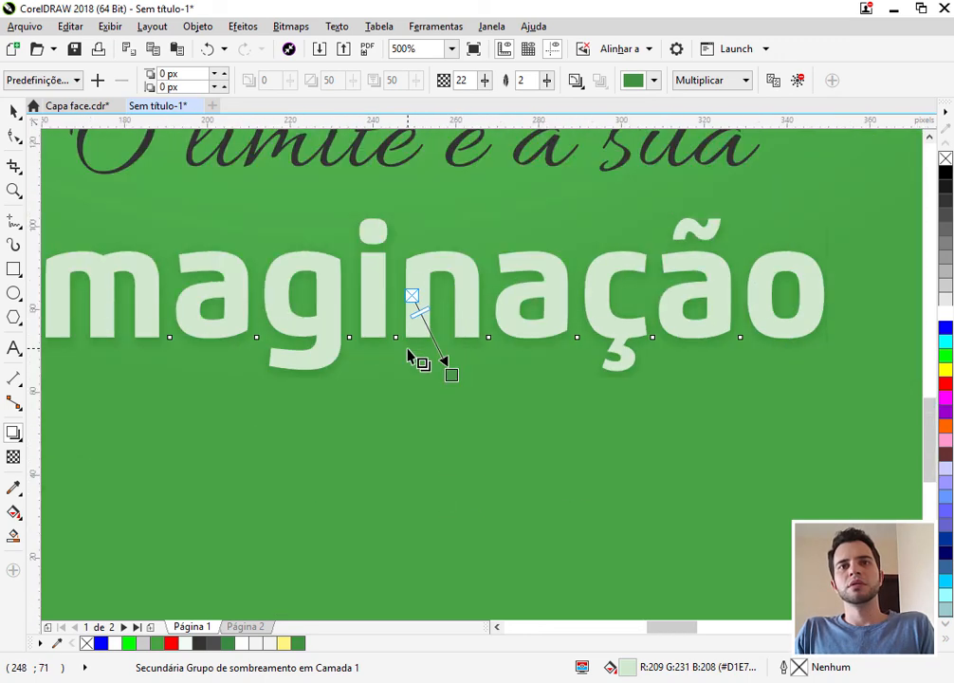
scroll(408, 352, down, 2)
key(space)
click(477, 488)
- Compare the cover on page 1 with the reference on page 2 and view page 1 as a full-screen preview
scroll(314, 436, down, 1)
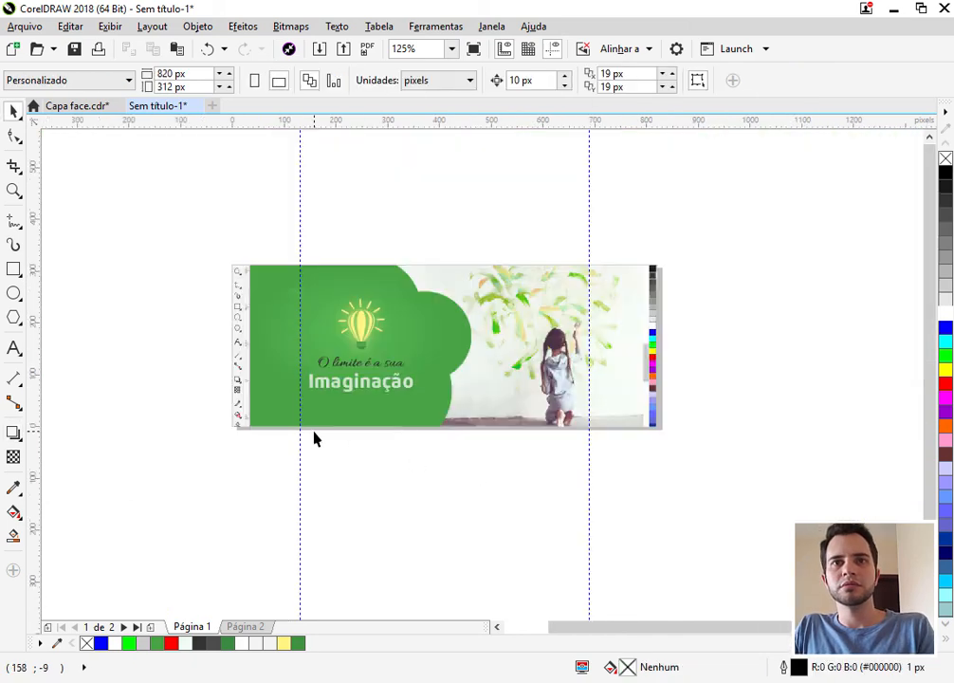
scroll(511, 421, up, 1)
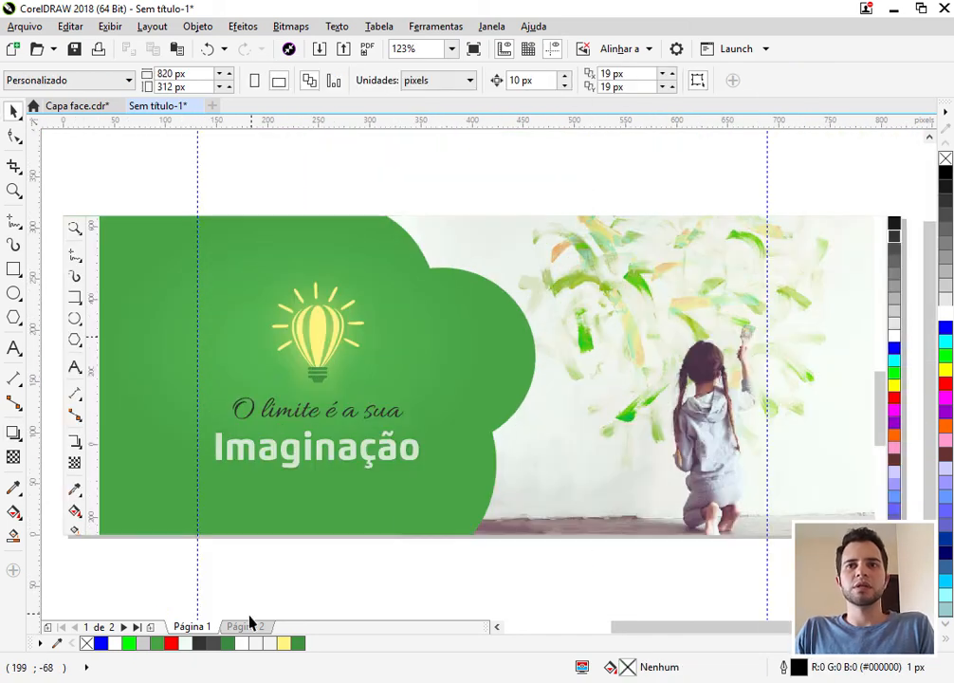
click(246, 624)
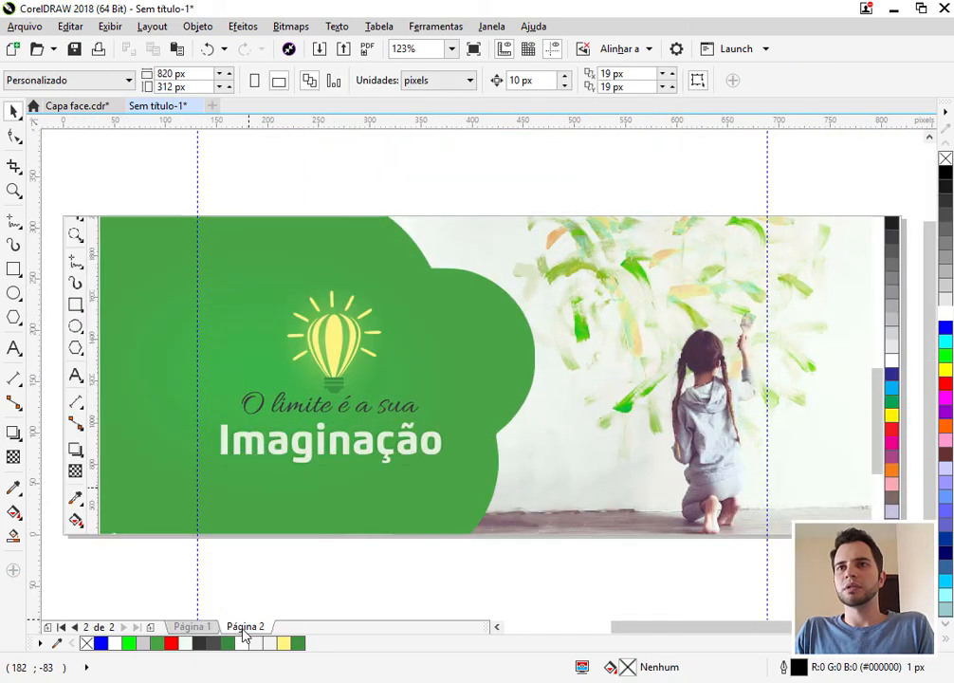
click(189, 626)
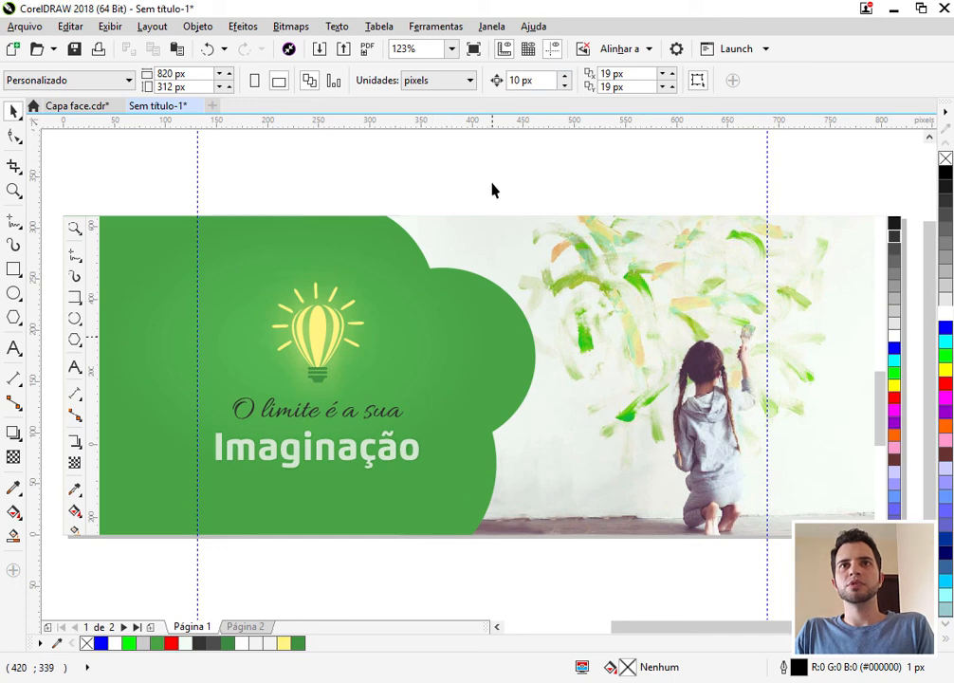
click(474, 51)
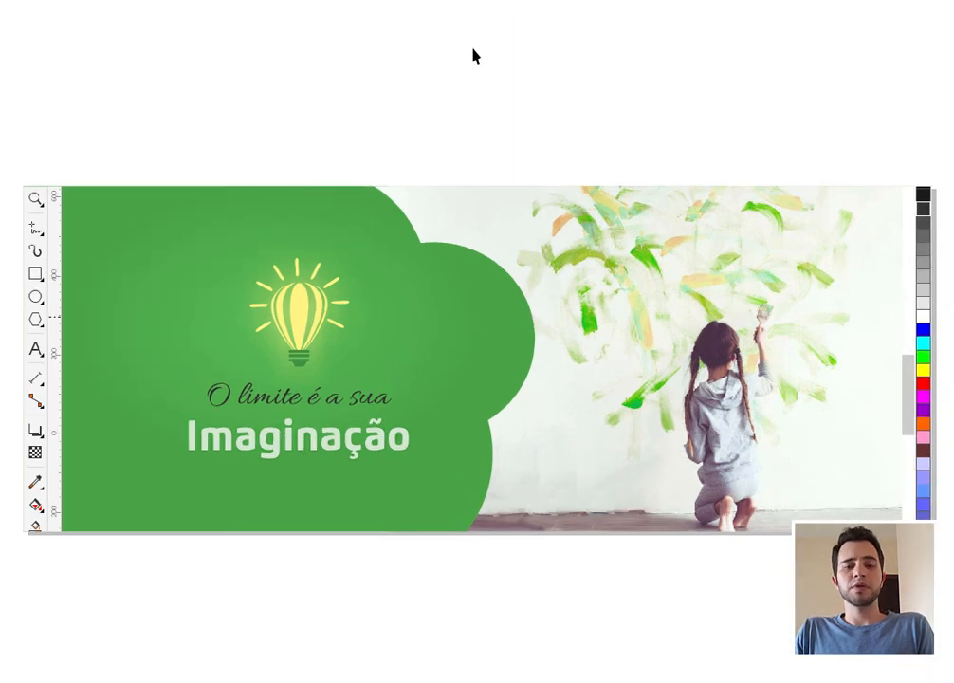